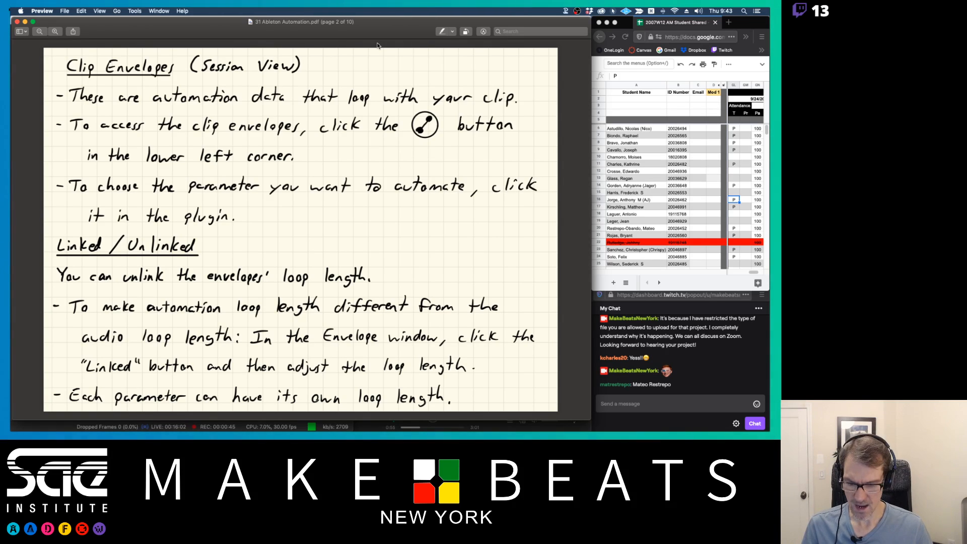
# Switch to Ableton Live, select the first MIDI track and list the VST plug-ins in the browser.
pyautogui.press('super+Tab')
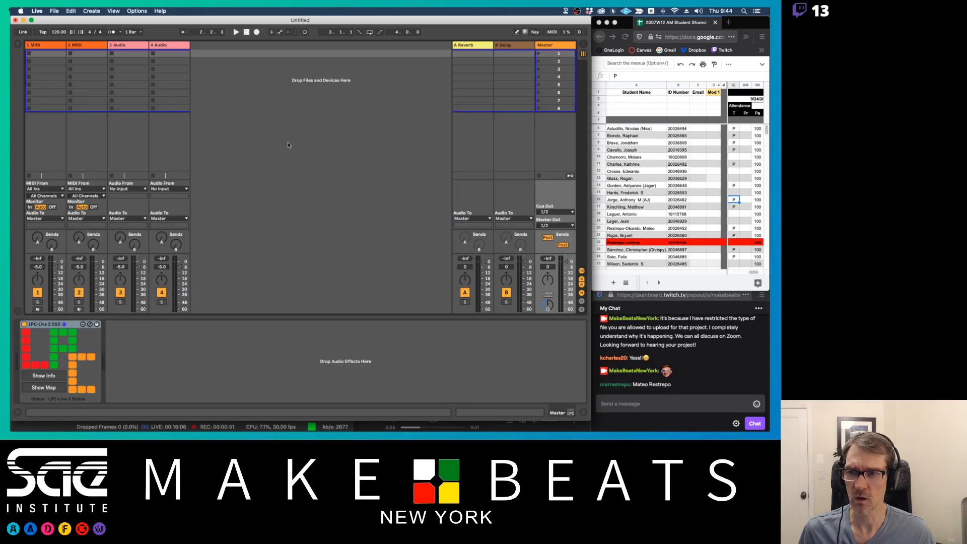
pyautogui.click(59, 49)
pyautogui.click(19, 45)
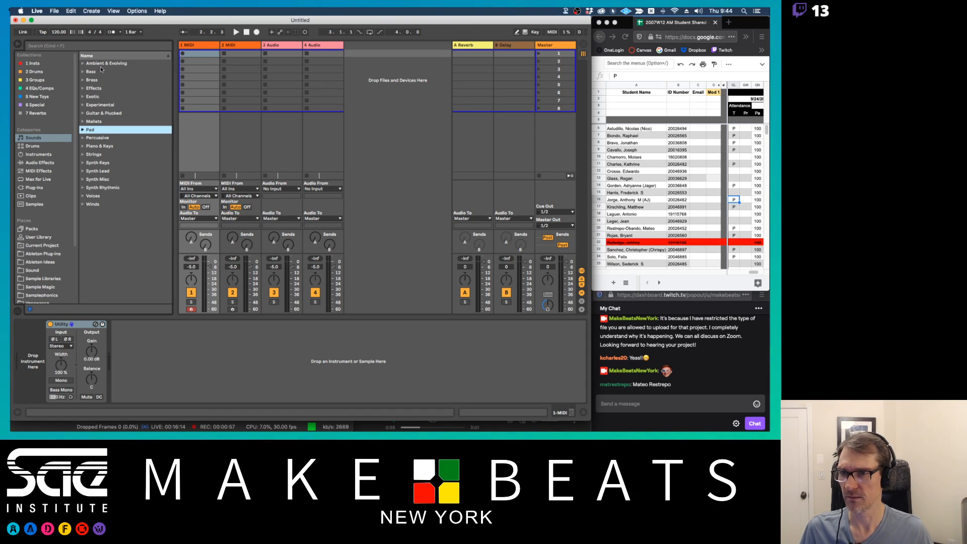
pyautogui.click(38, 188)
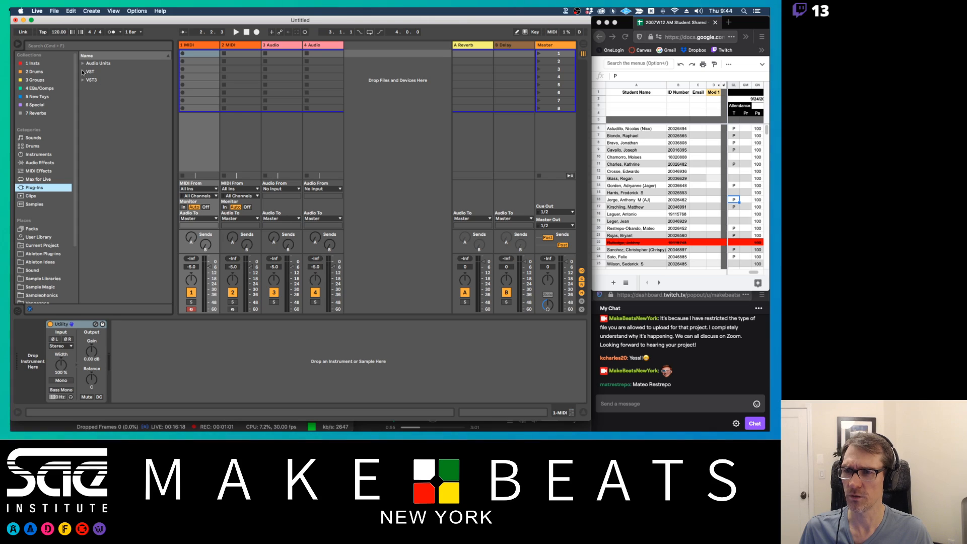
pyautogui.click(83, 72)
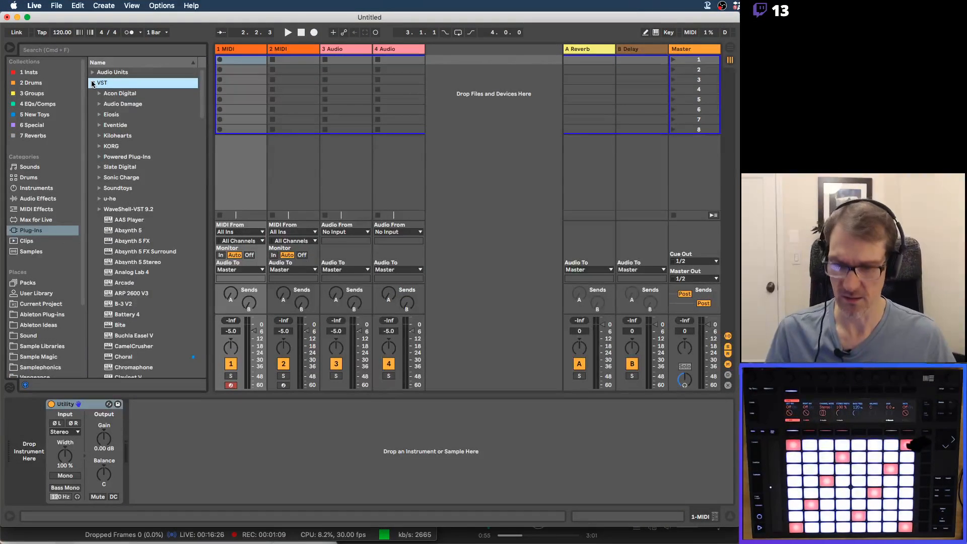
pyautogui.press('super+Tab')
pyautogui.press('super+Tab')
pyautogui.press('super+Tab')
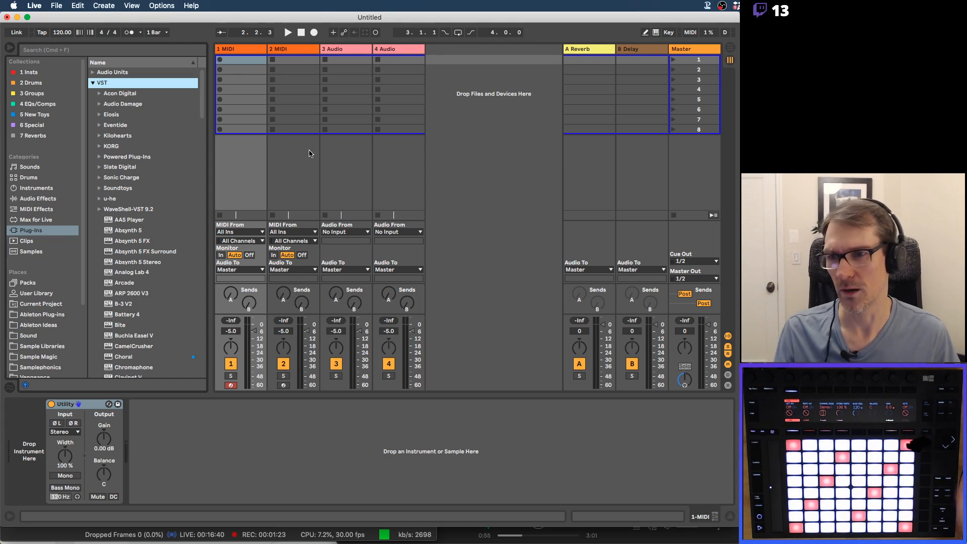
# Search the browser for "pigment" and load the Pigments VST onto the first MIDI track.
pyautogui.click(140, 49)
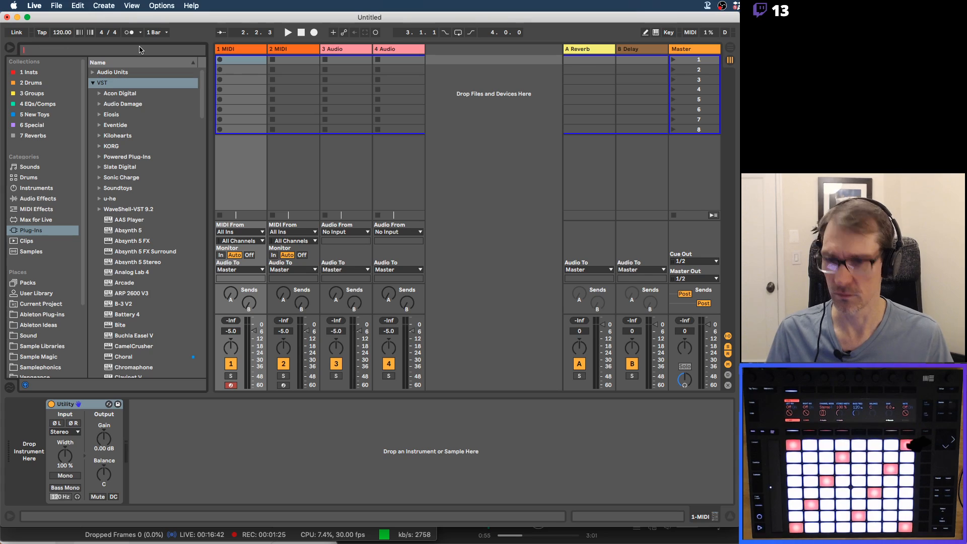
pyautogui.write('pigment')
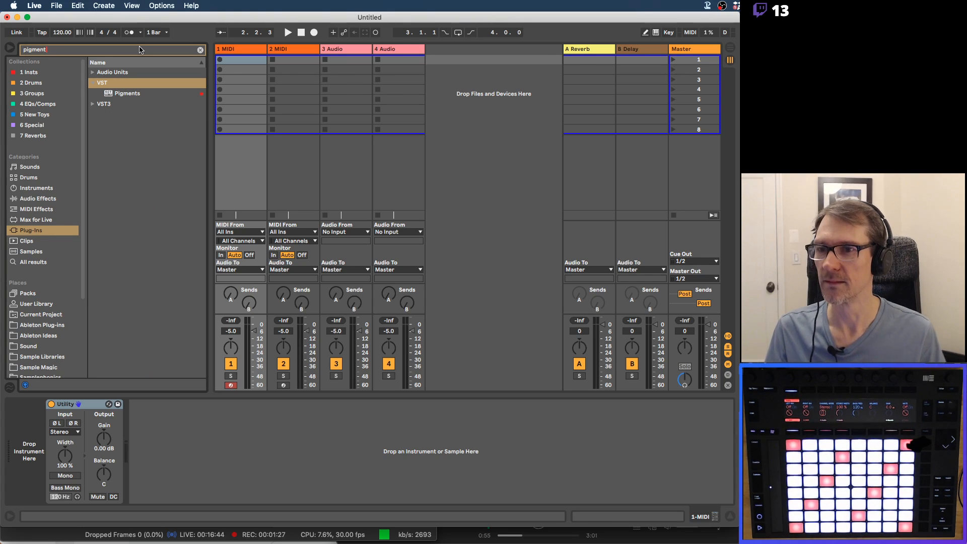
pyautogui.click(107, 96)
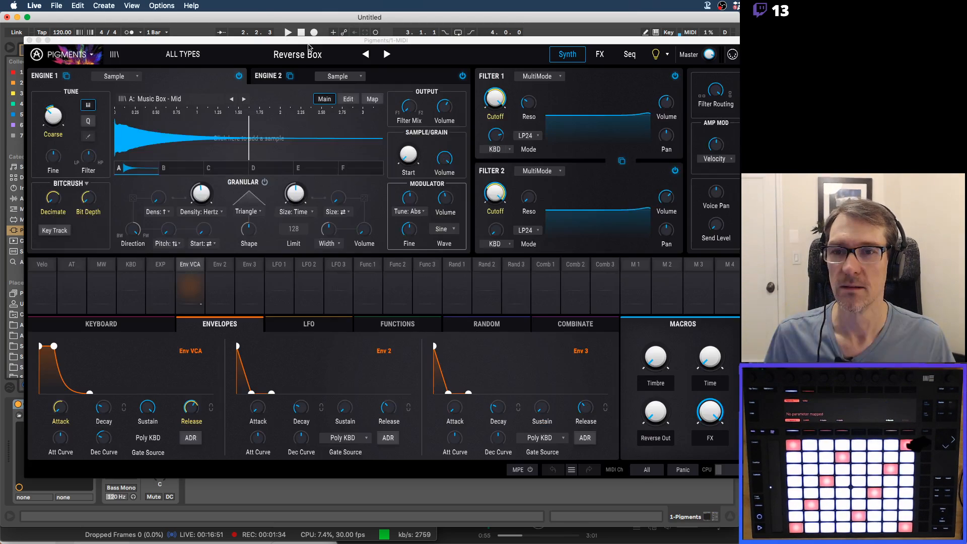
# Delete the 2 MIDI, 3 Audio and 4 Audio tracks, moving the Pigments window out of the way.
pyautogui.moveTo(309, 39); pyautogui.dragTo(300, 105)
pyautogui.click(304, 49)
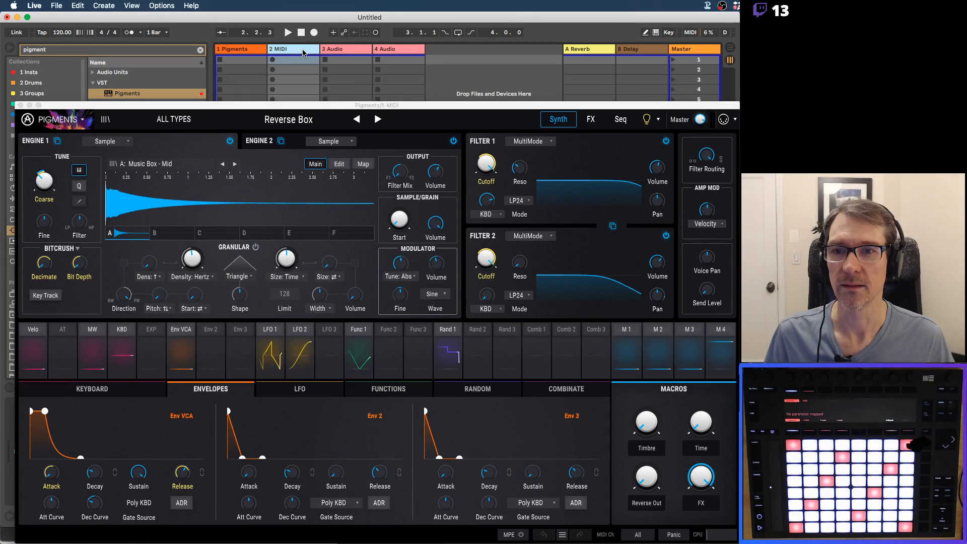
pyautogui.keyDown('shift'); pyautogui.click(398, 49); pyautogui.keyUp('shift')
pyautogui.press('Delete')
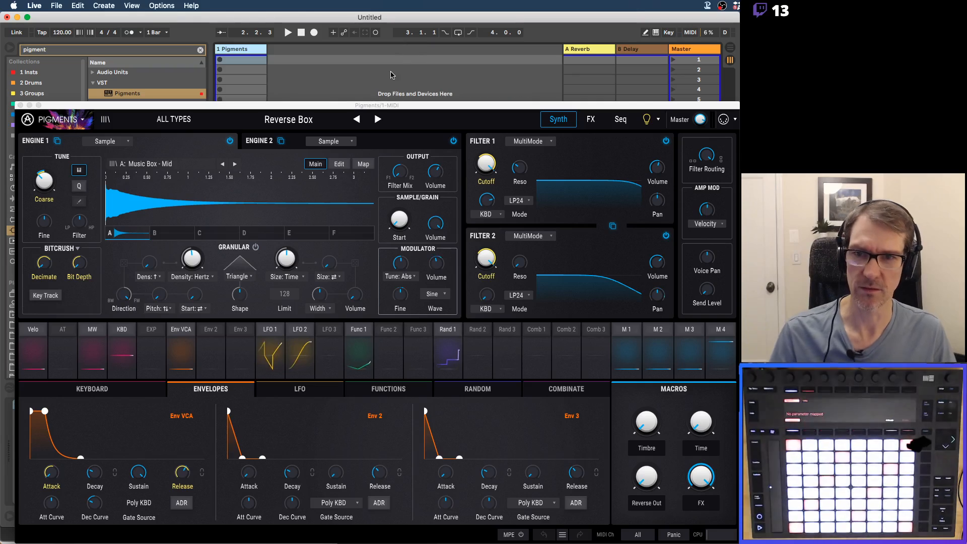
pyautogui.moveTo(371, 105); pyautogui.dragTo(370, 82)
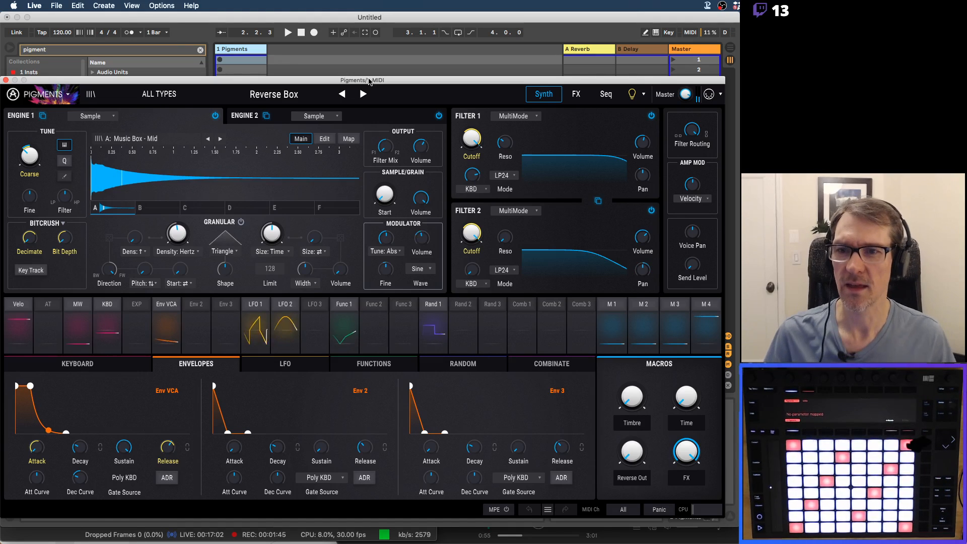
# Load the Ice Kings preset in Pigments to try its sound.
pyautogui.click(253, 94)
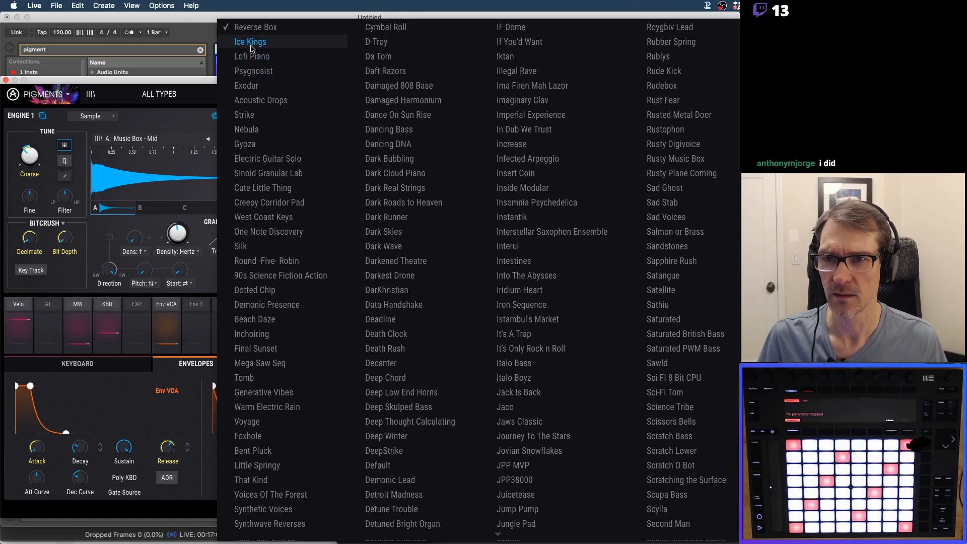
pyautogui.click(251, 42)
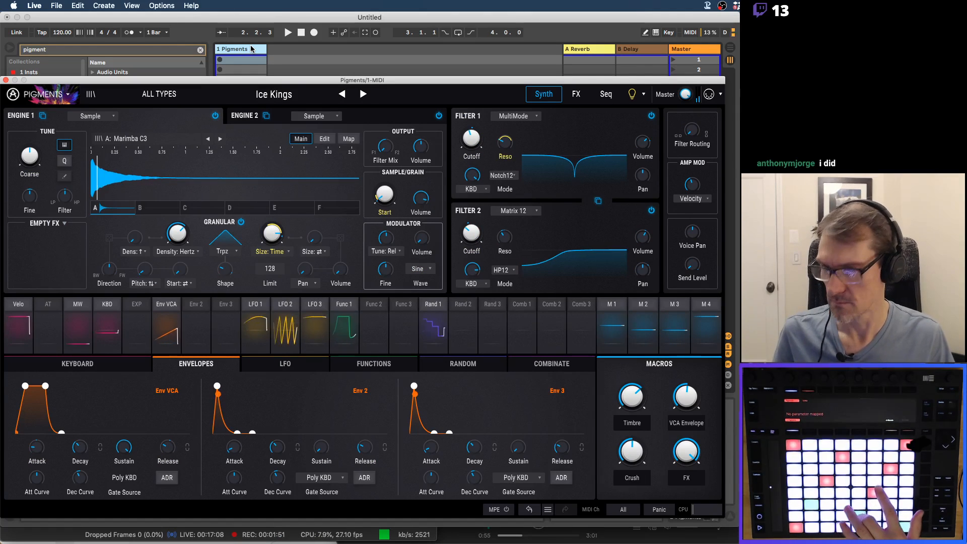
# Show the Pigments preset browser and filter the presets by the Rusted Keys bank.
pyautogui.click(145, 95)
pyautogui.moveTo(152, 220)
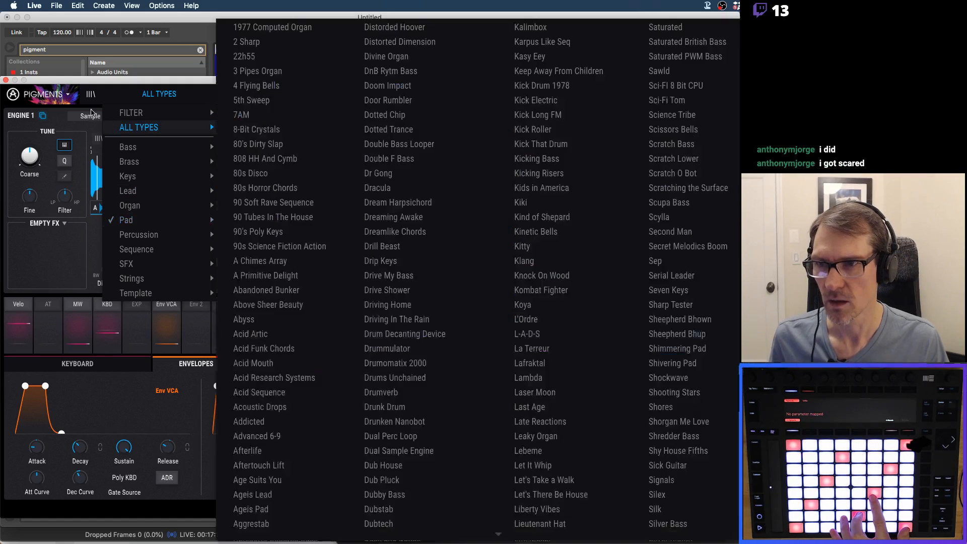
pyautogui.click(92, 94)
pyautogui.click(92, 94)
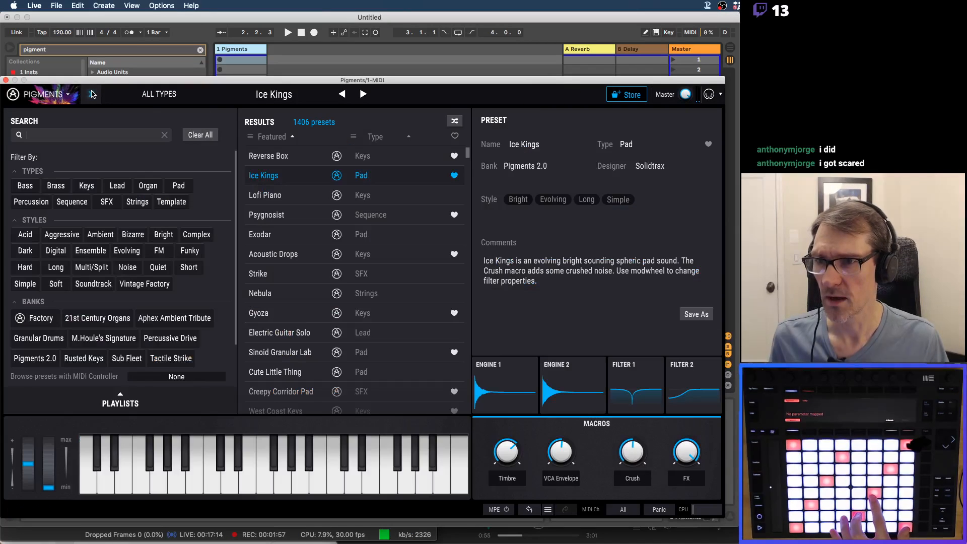
pyautogui.scroll(-1, 146, 272)
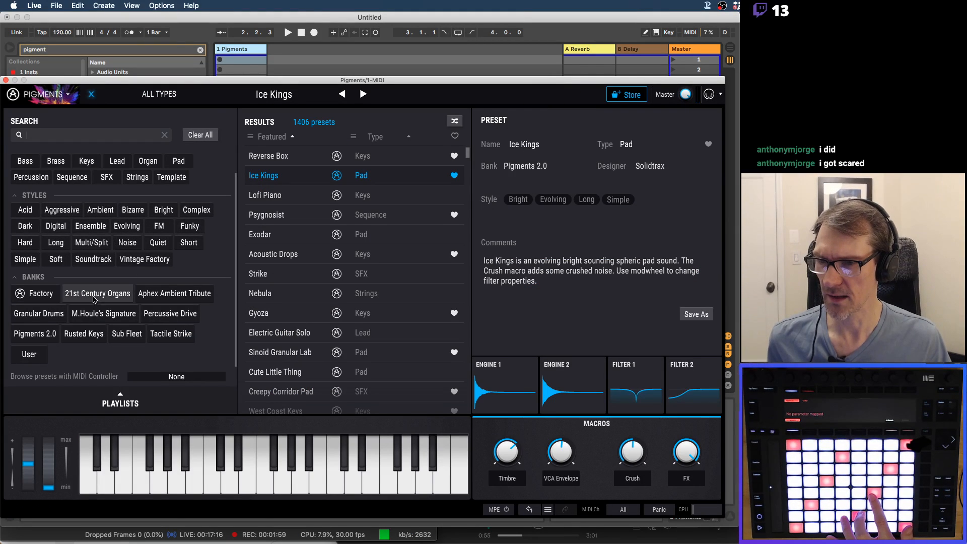
pyautogui.click(90, 333)
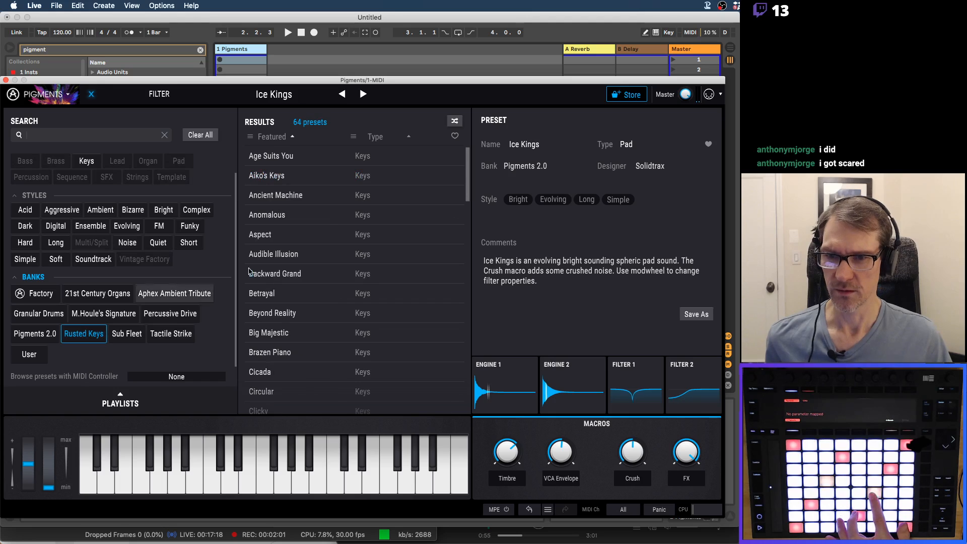
# Audition the Future Oboe and Future Retro presets from the Rusted Keys bank.
pyautogui.scroll(-10, 323, 255)
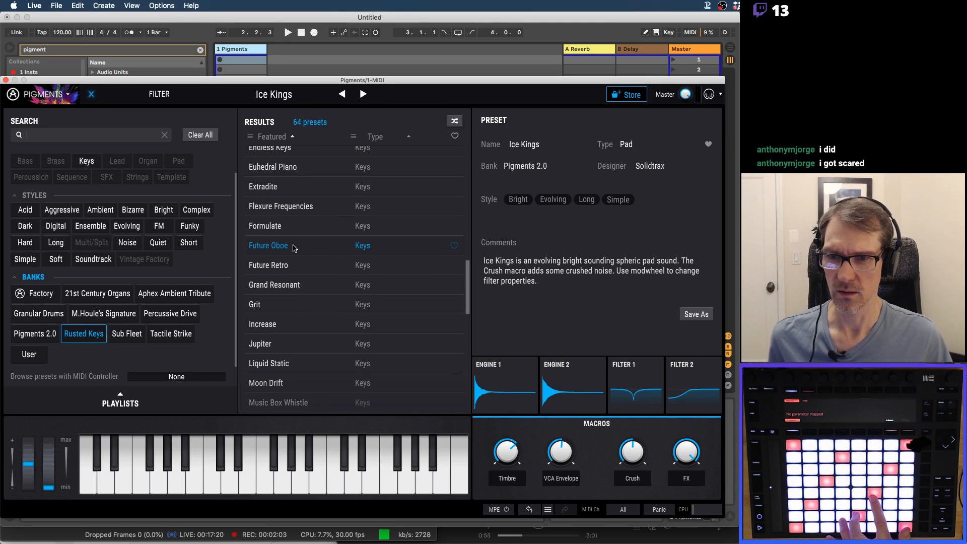
pyautogui.click(294, 246)
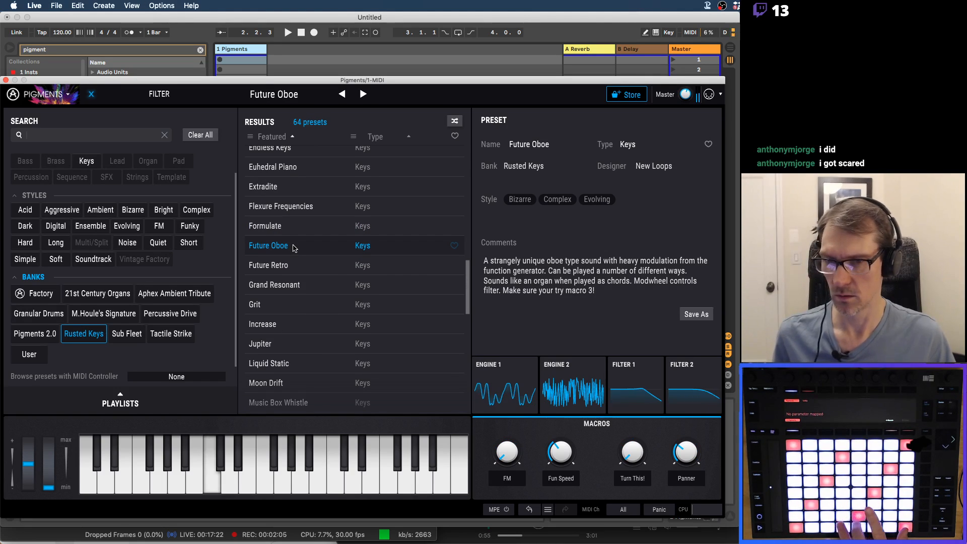
pyautogui.click(285, 267)
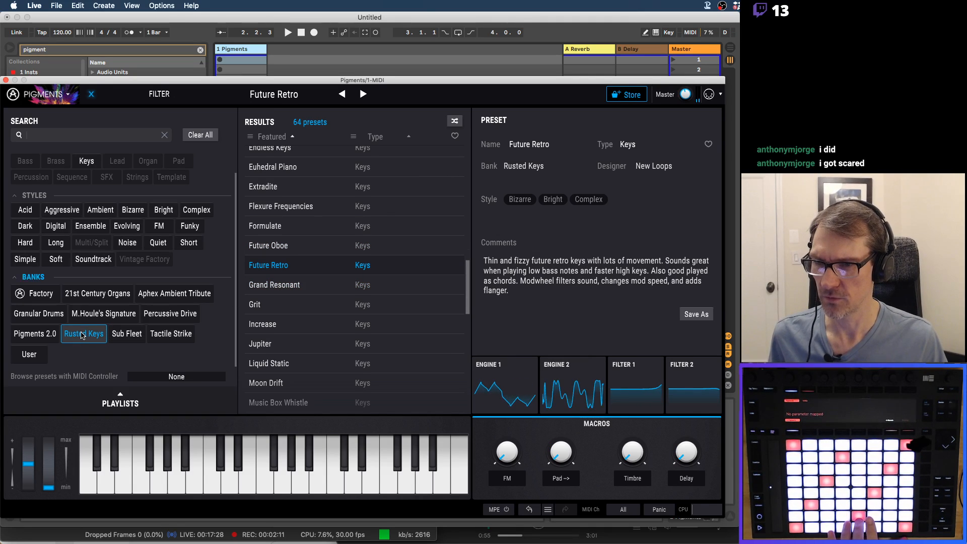
pyautogui.click(81, 336)
pyautogui.click(85, 338)
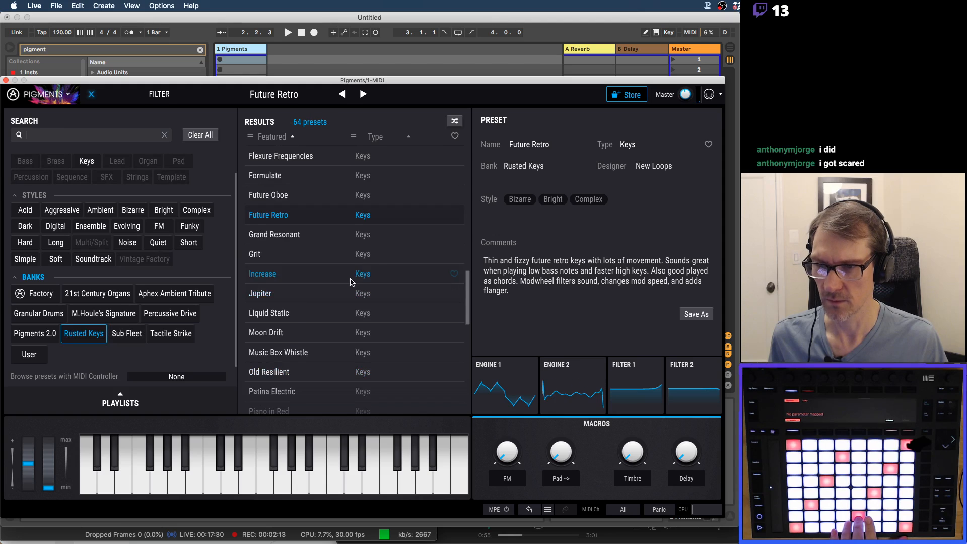
# Load the Rusted Keys preset "The Brightest One" and close the Pigments window.
pyautogui.scroll(-5, 308, 274)
pyautogui.scroll(-5, 307, 274)
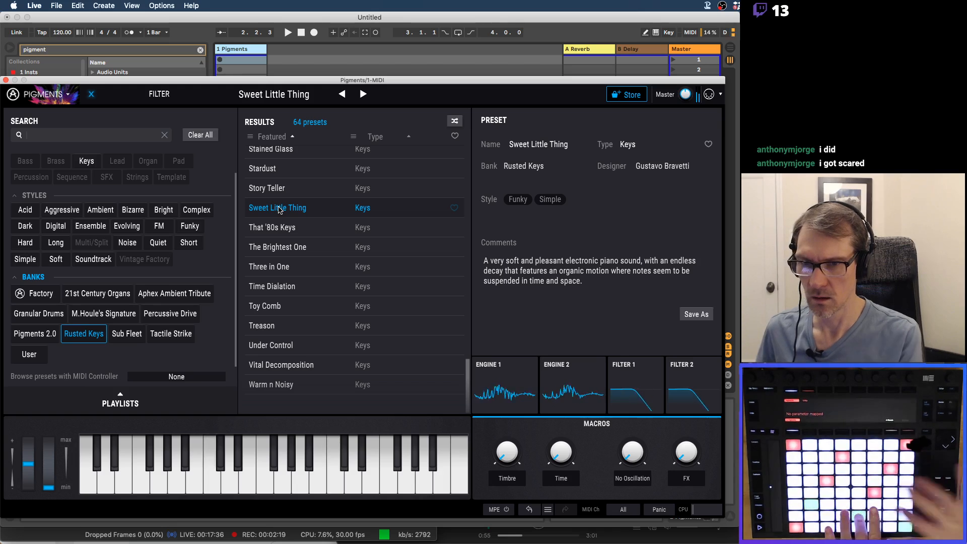
pyautogui.click(292, 247)
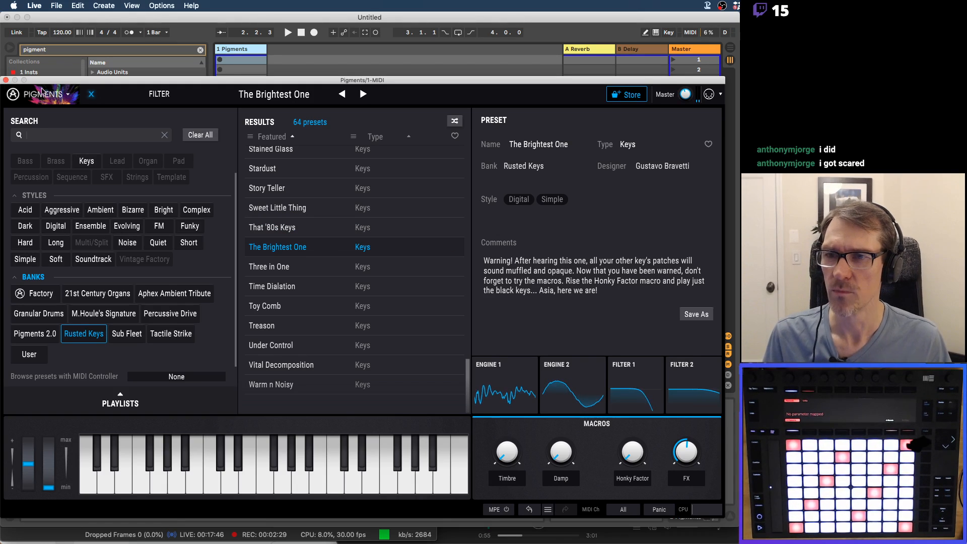
pyautogui.click(4, 80)
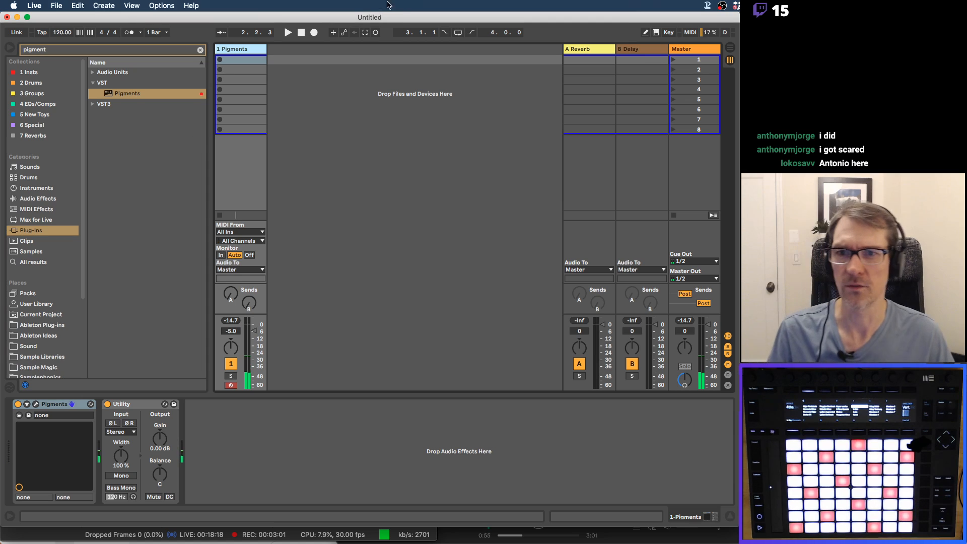
# Capture the just-played MIDI into a clip on the Pigments track and show its notes in the clip editor.
pyautogui.click(365, 32)
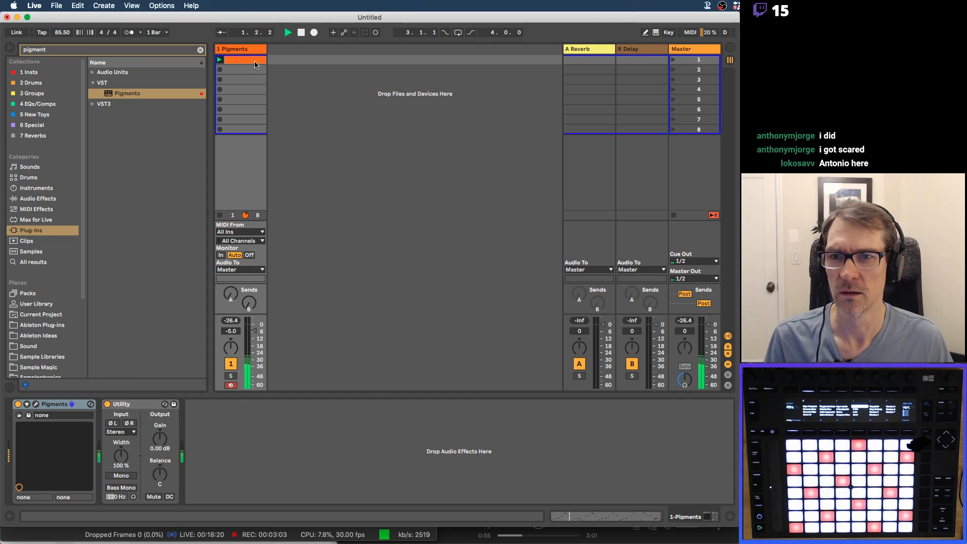
pyautogui.doubleClick(255, 61)
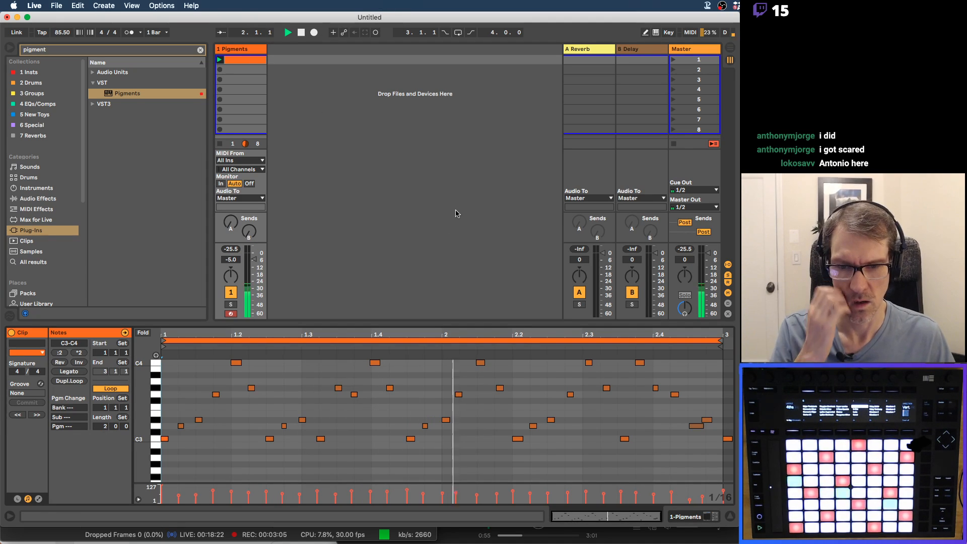
pyautogui.click(301, 419)
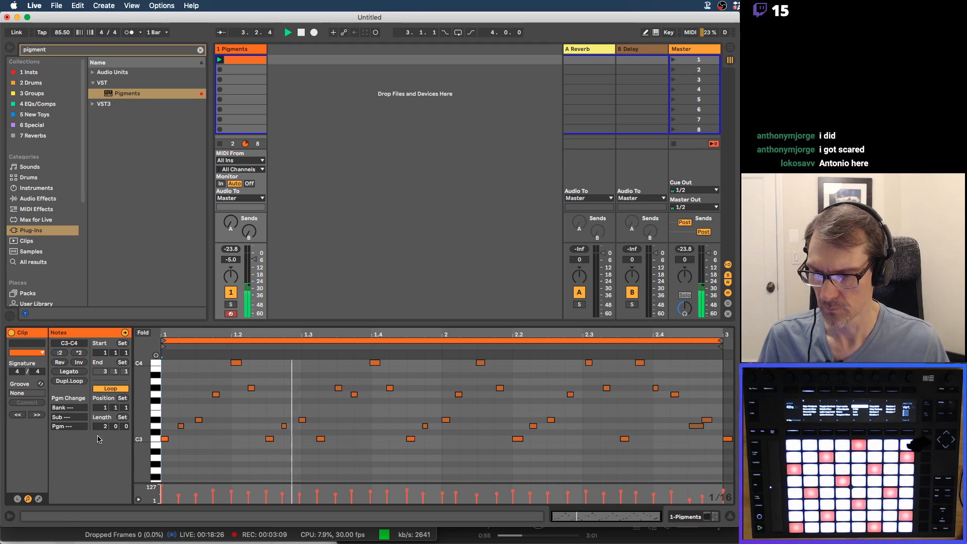
# Set the captured clip's loop length to 1 bar.
pyautogui.click(103, 426)
pyautogui.write('1')
pyautogui.press('Return')
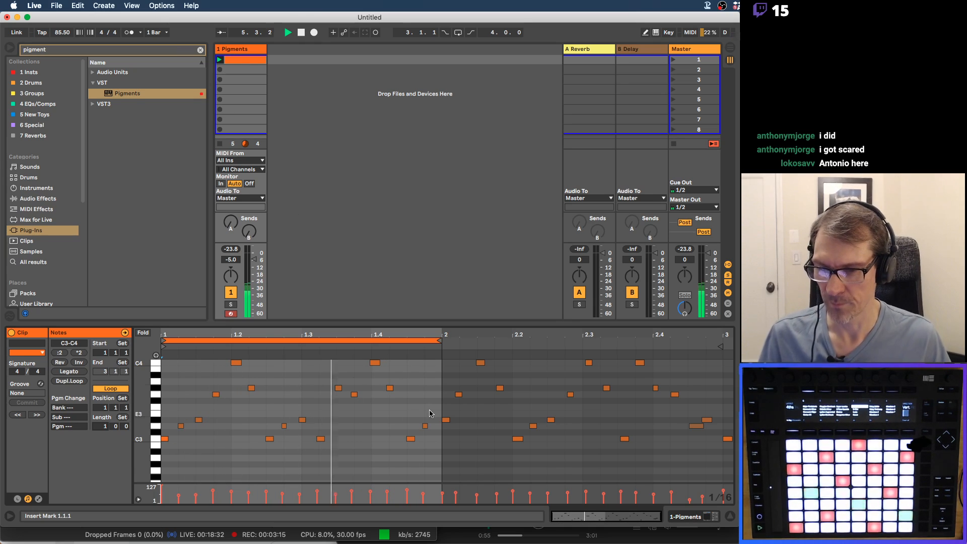
# Try lowering the velocity of the first C3 note at the start of the clip to 79.
pyautogui.click(165, 439)
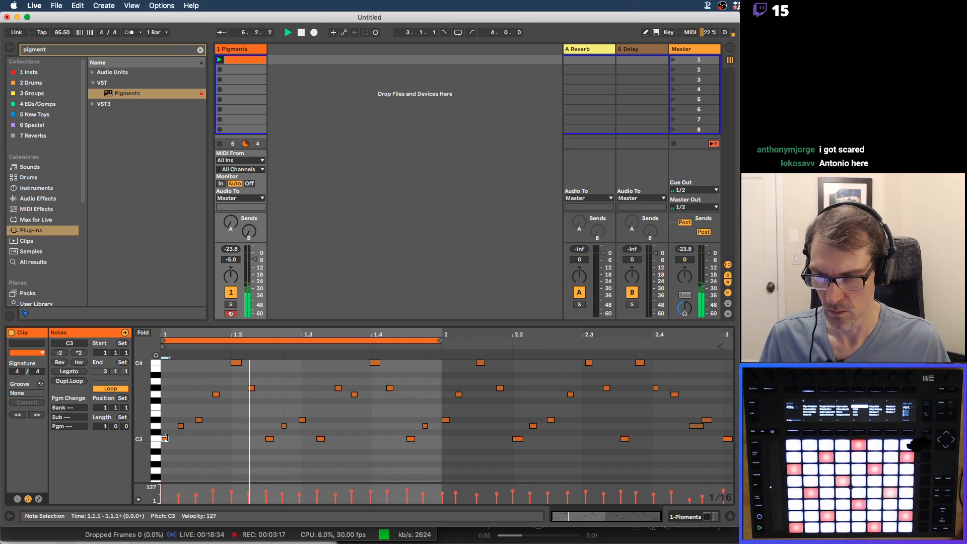
pyautogui.moveTo(166, 438); pyautogui.dragTo(166, 462)
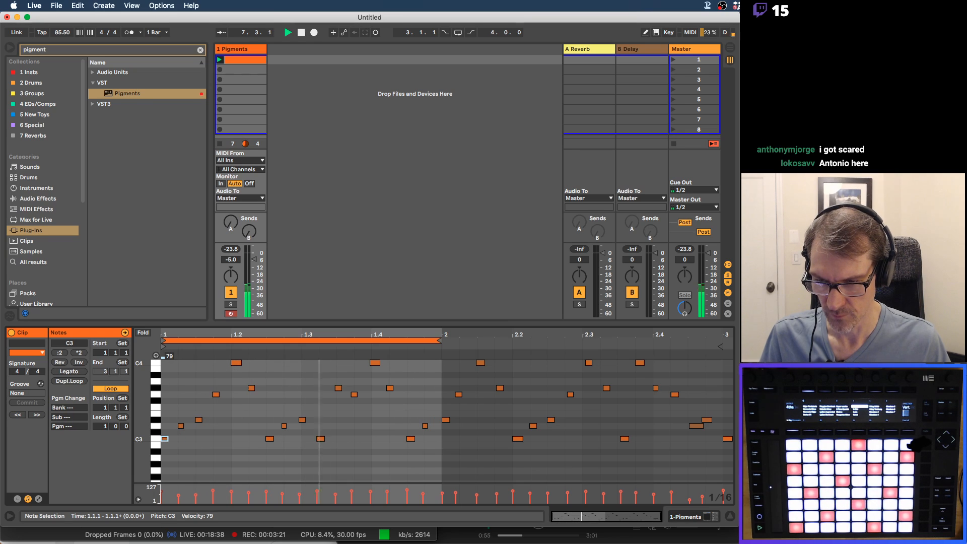
pyautogui.click(197, 441)
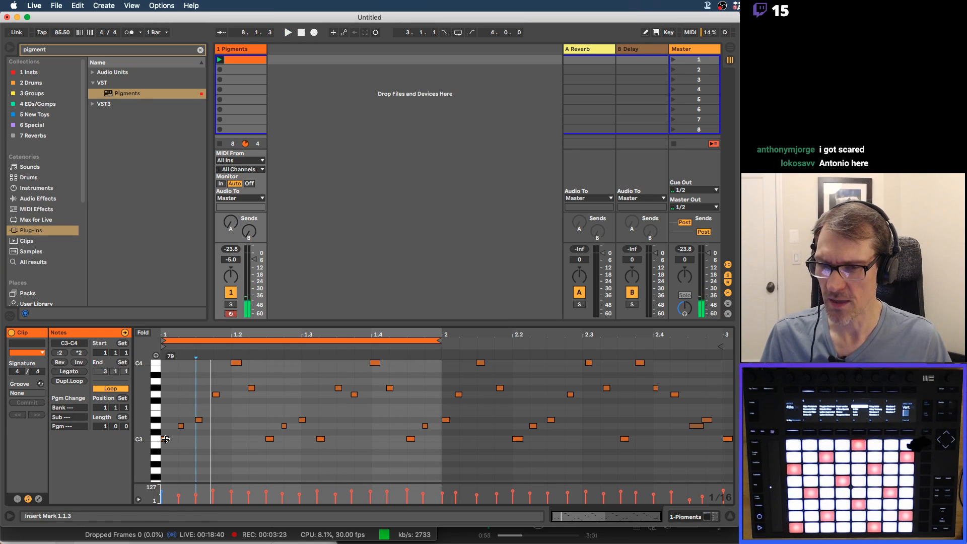
pyautogui.click(166, 439)
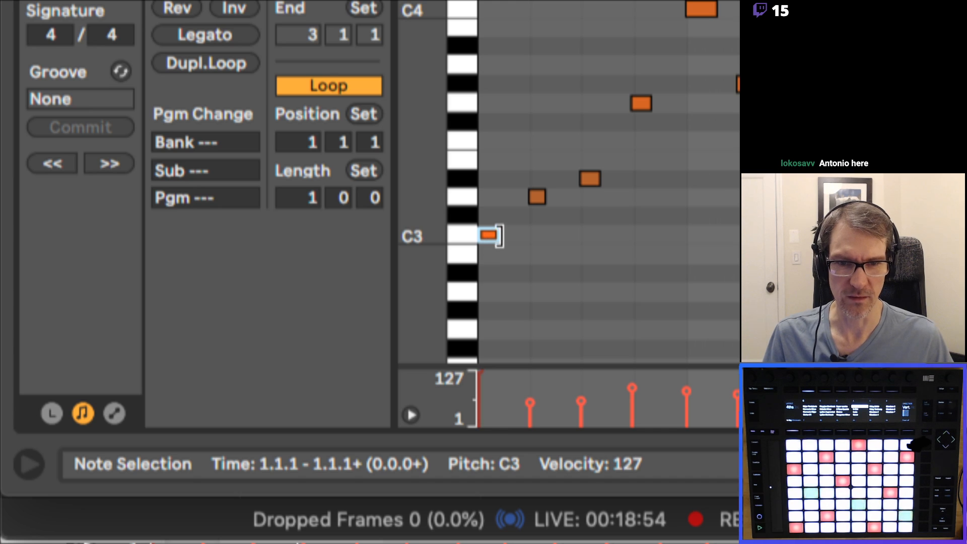
pyautogui.click(518, 230)
pyautogui.moveTo(490, 234)
pyautogui.mouseDown()
pyautogui.moveTo(490, 252)
pyautogui.moveTo(491, 232)
pyautogui.mouseUp()
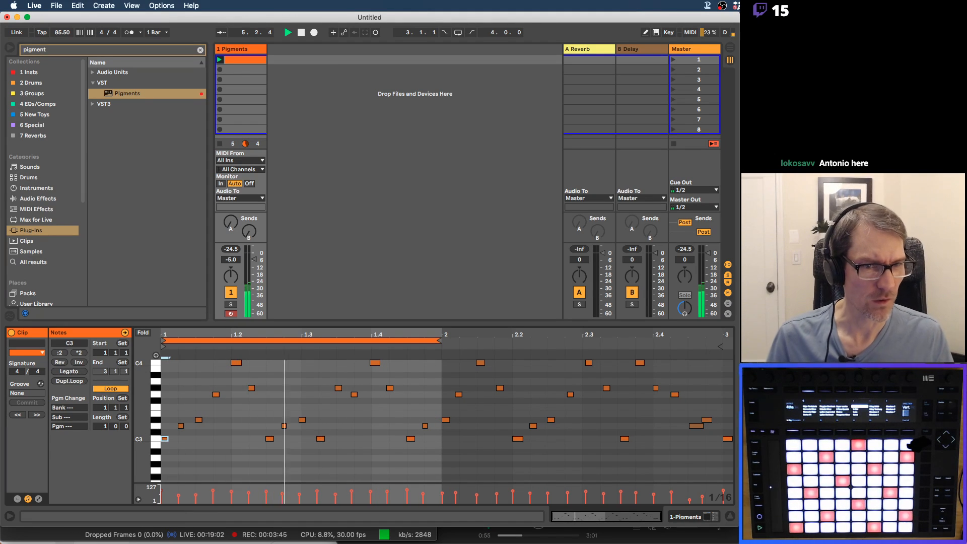
# Switch to OBS to view the streaming scenes and sources.
pyautogui.press('super+Tab')
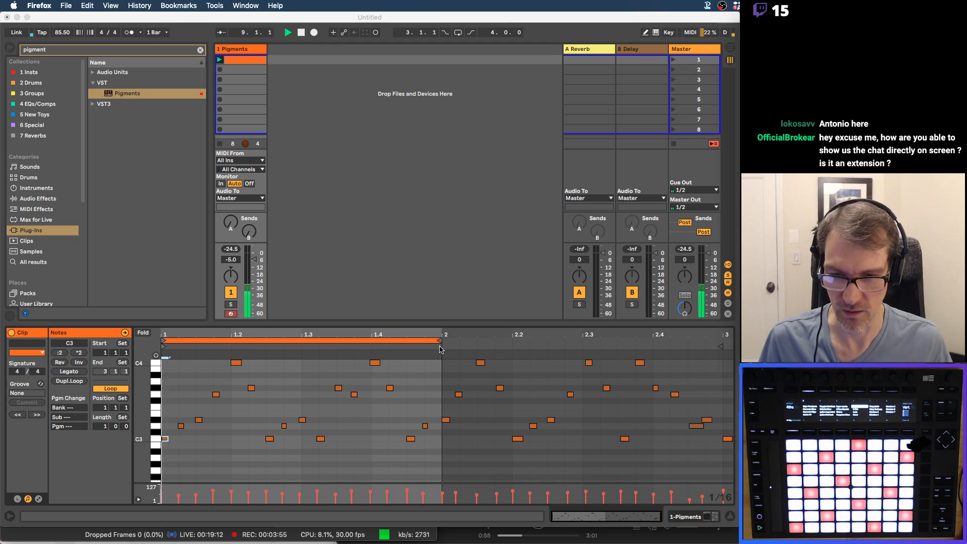
pyautogui.press('super+Tab')
pyautogui.press('super+Tab')
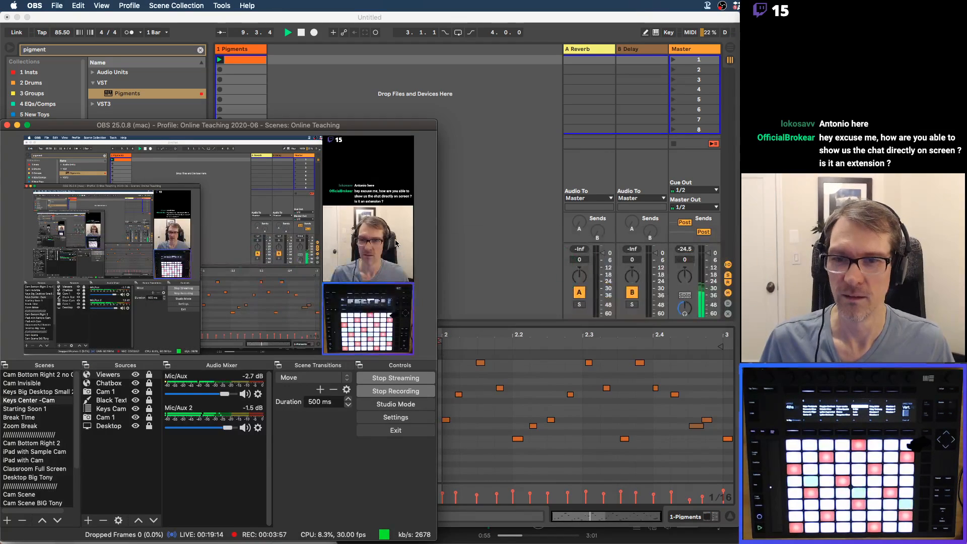
# Open the properties of the Chatbox source in OBS to view its browser source URL and size settings, and close them without changes.
pyautogui.press('super+Tab')
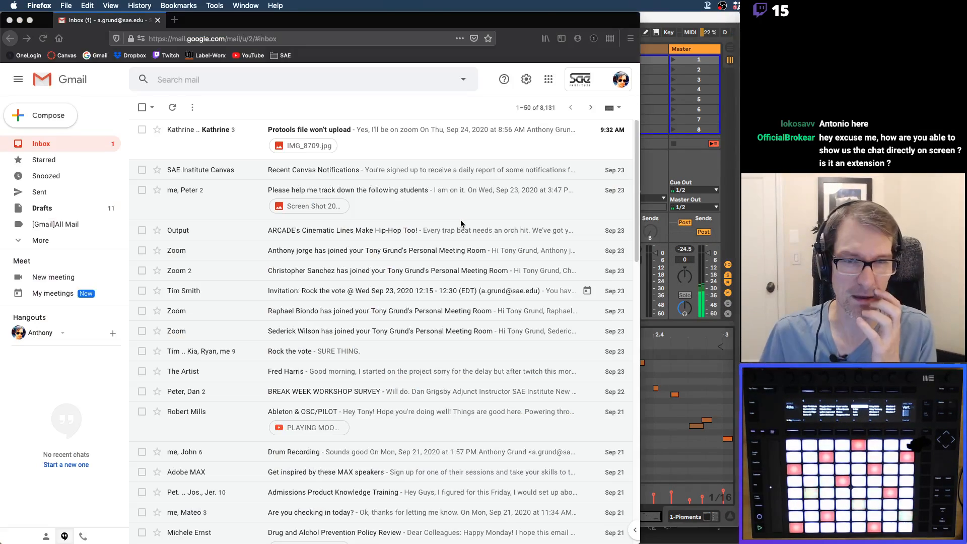
pyautogui.press('super+Tab')
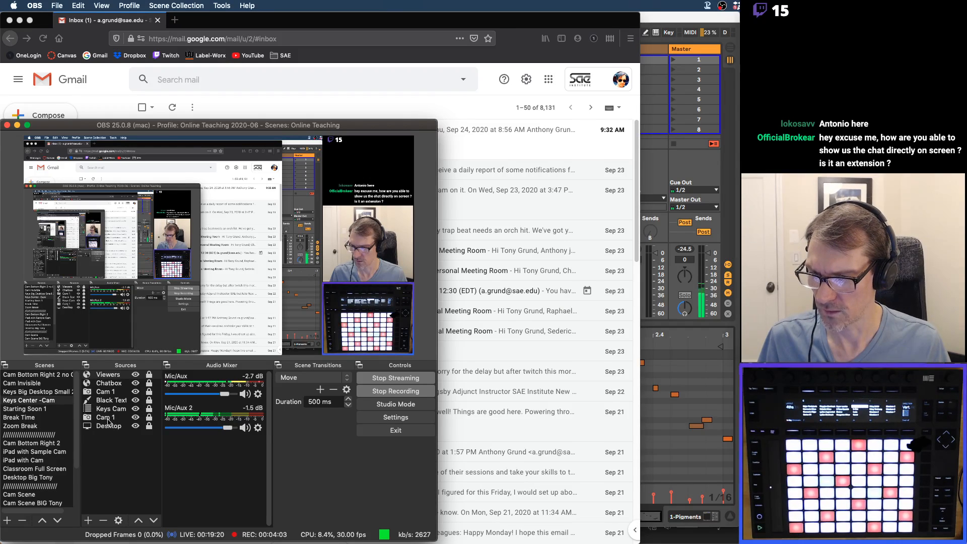
pyautogui.click(107, 427)
pyautogui.click(108, 401)
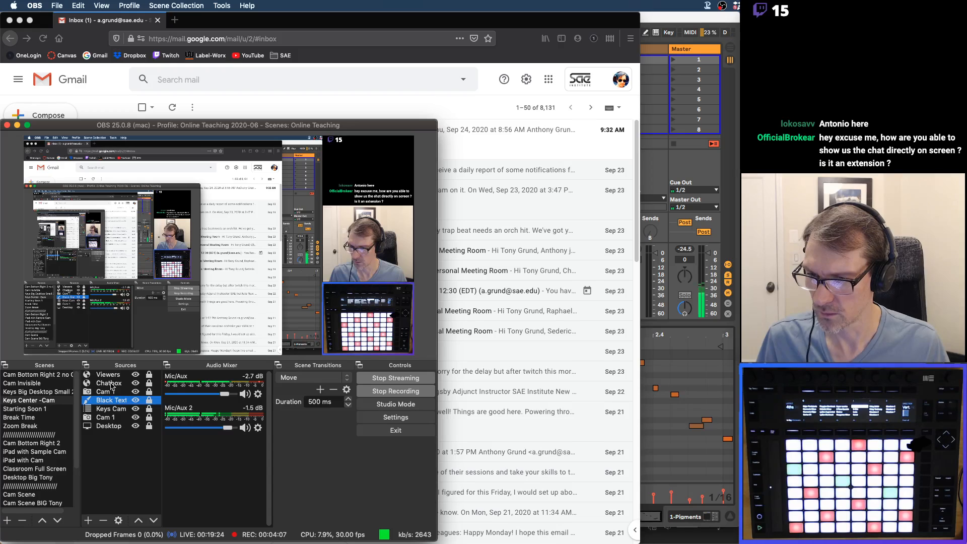
pyautogui.click(112, 384)
pyautogui.doubleClick(112, 384)
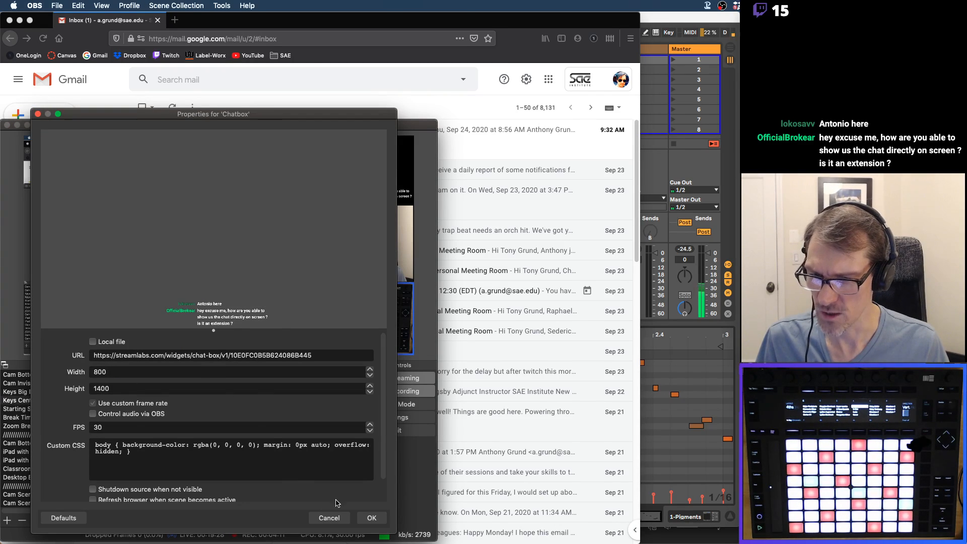
pyautogui.click(329, 518)
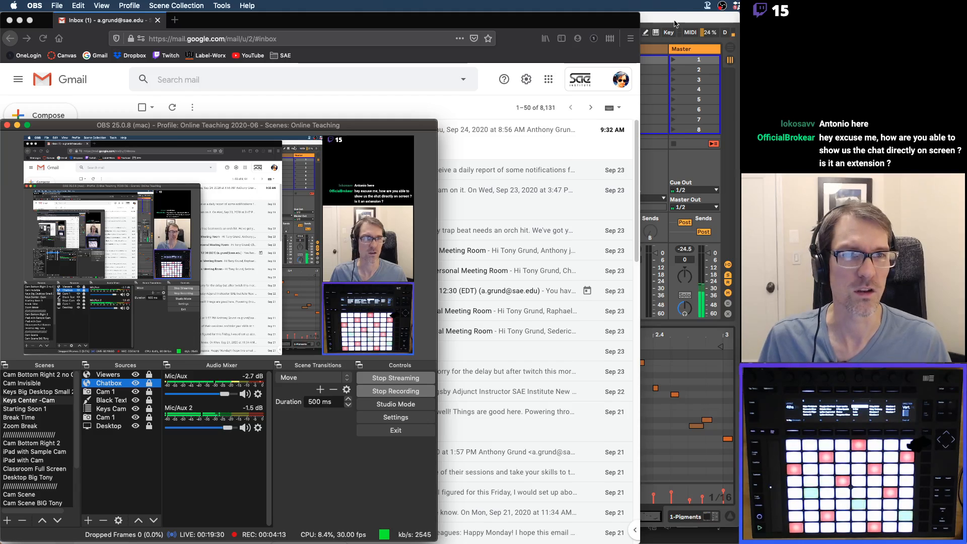
# Switch back to Ableton Live, clear the browser search, and add an Auto Filter audio effect to the Pigments track.
pyautogui.click(674, 19)
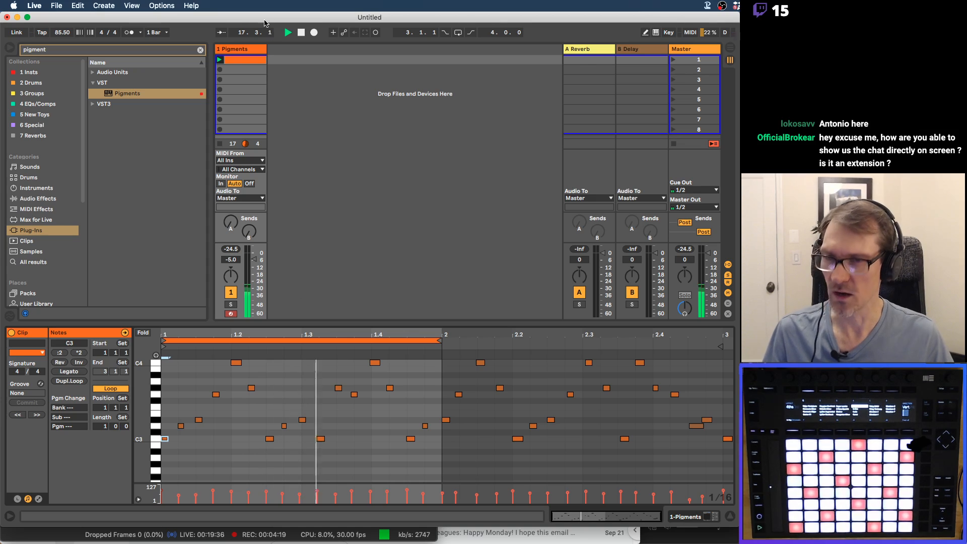
pyautogui.click(239, 49)
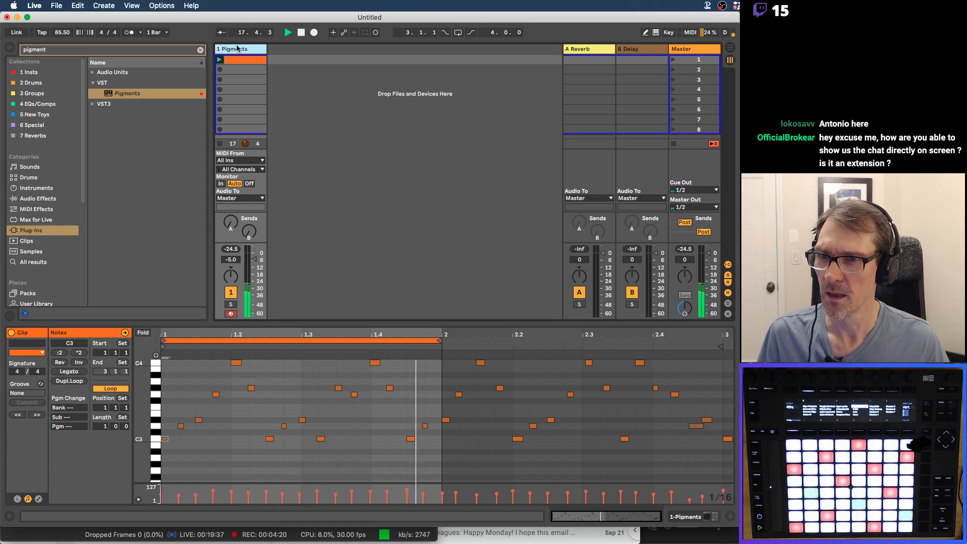
pyautogui.click(200, 49)
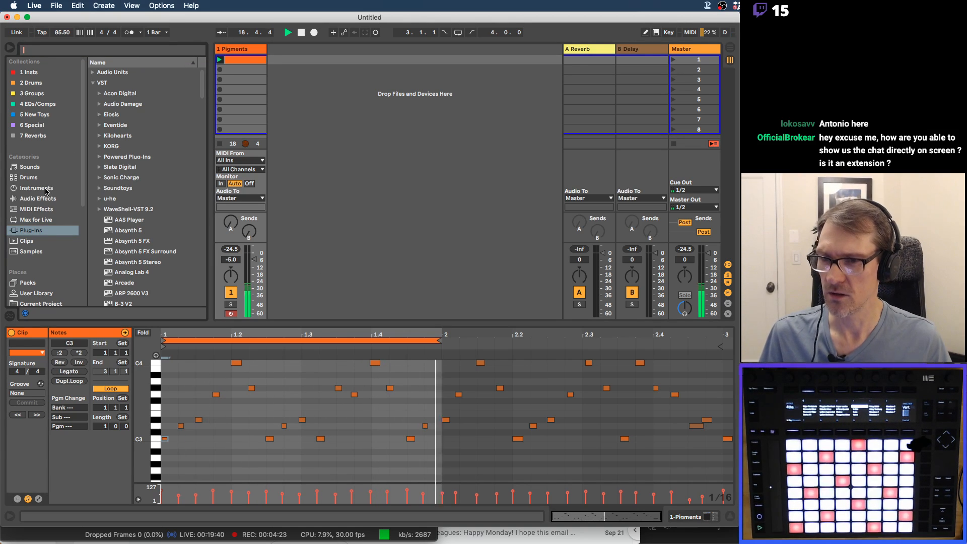
pyautogui.press('super+Tab')
pyautogui.press('super+Tab')
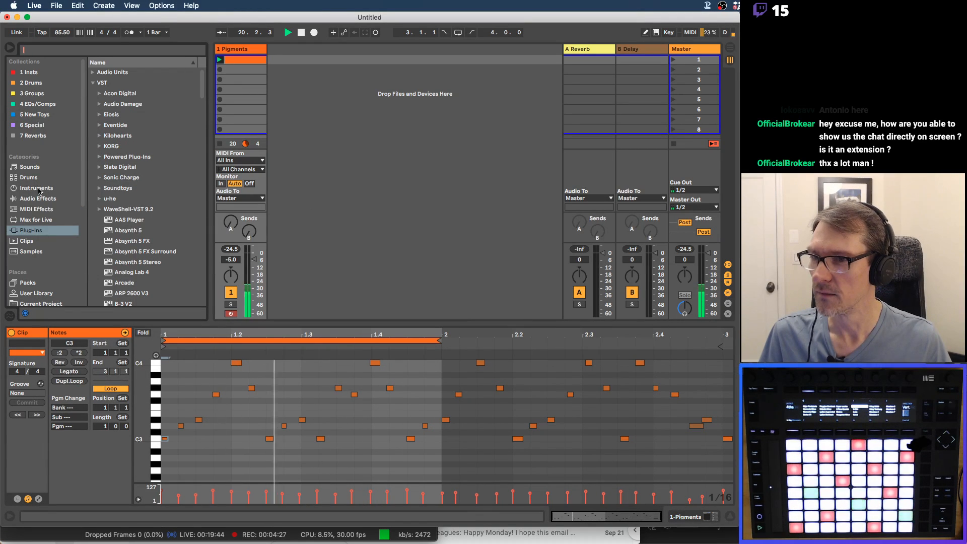
pyautogui.click(37, 189)
pyautogui.click(38, 199)
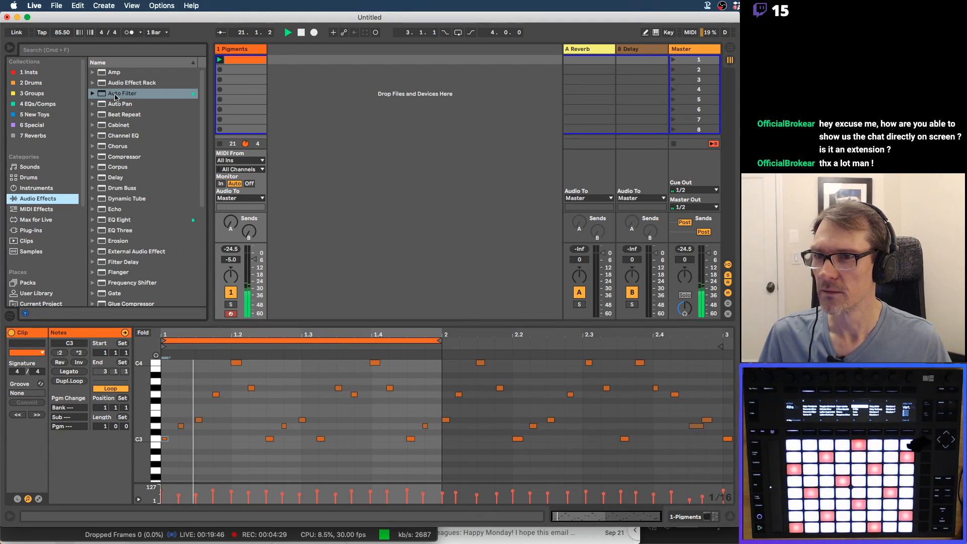
pyautogui.moveTo(115, 96); pyautogui.dragTo(238, 49)
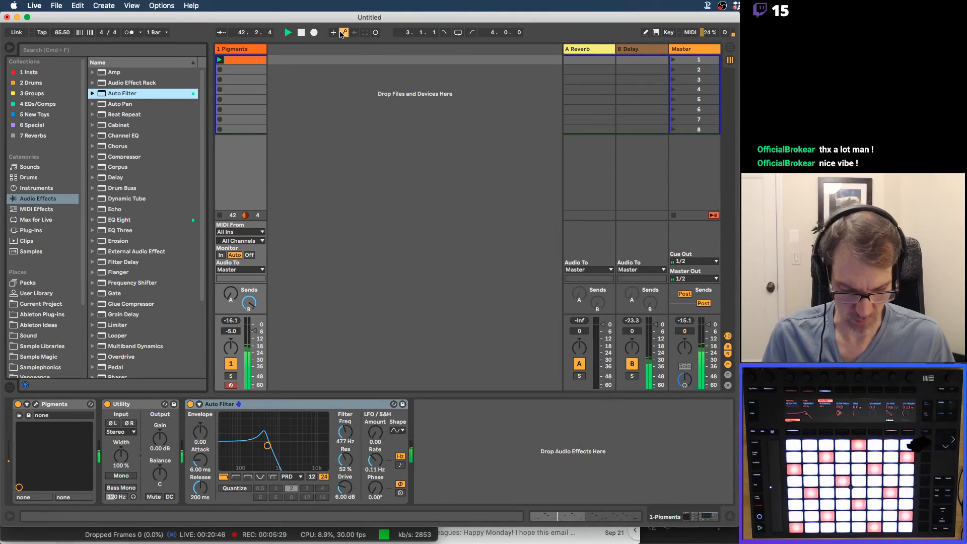
# Read the Info View descriptions of the automation and Session Record controls, and hide the Info View.
pyautogui.hotkey('shift', '/')
pyautogui.hotkey('shift', '/')
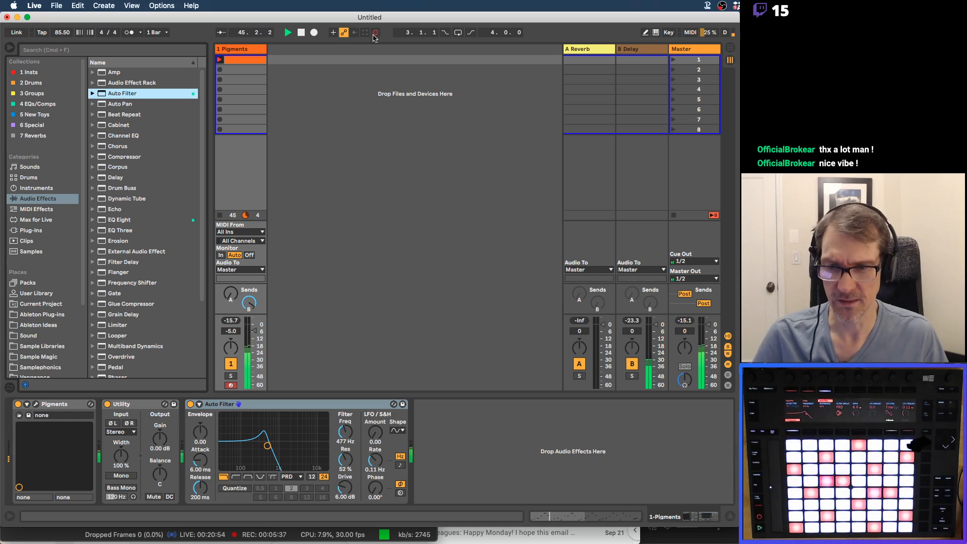
pyautogui.hotkey('shift', '/')
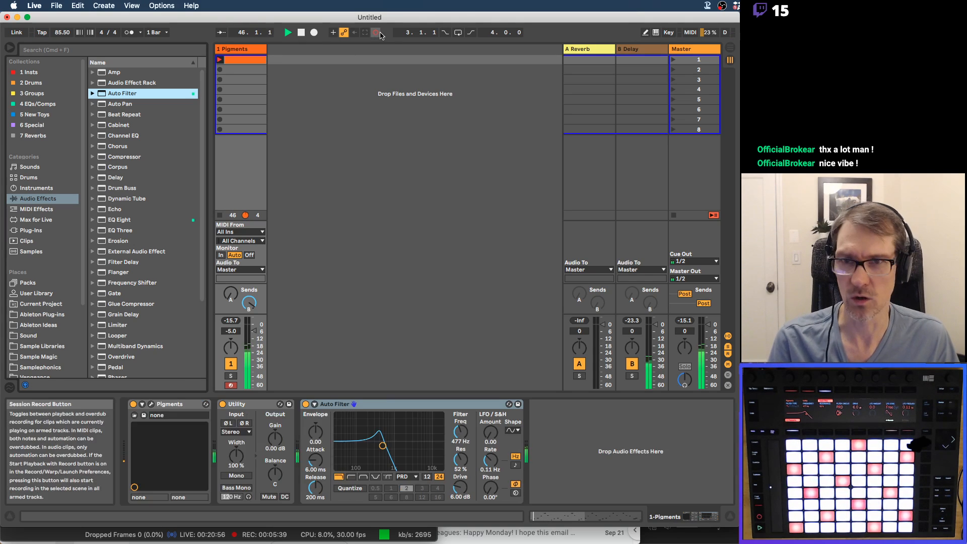
pyautogui.hotkey('shift', '/')
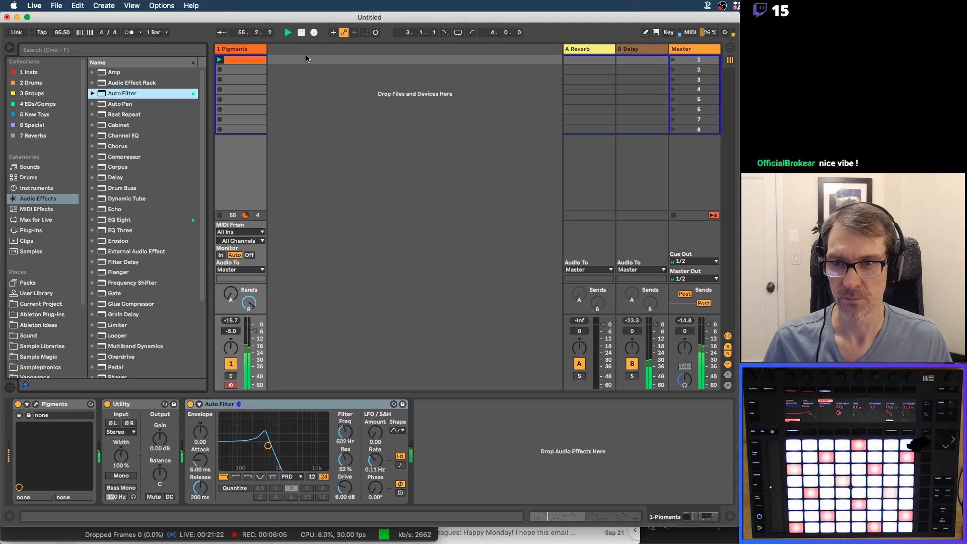
# Crop the Pigments clip in the first slot to its one-bar loop.
pyautogui.click(259, 50)
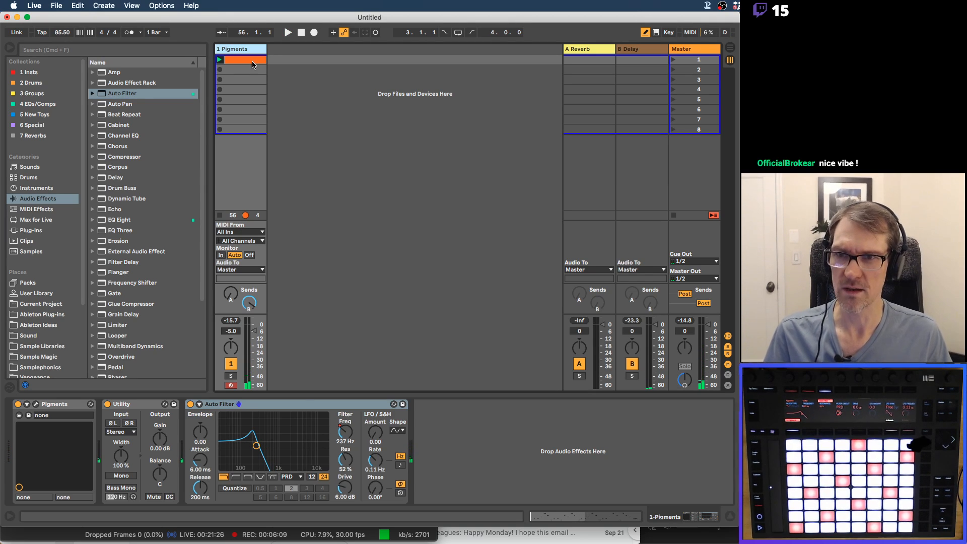
pyautogui.click(253, 60)
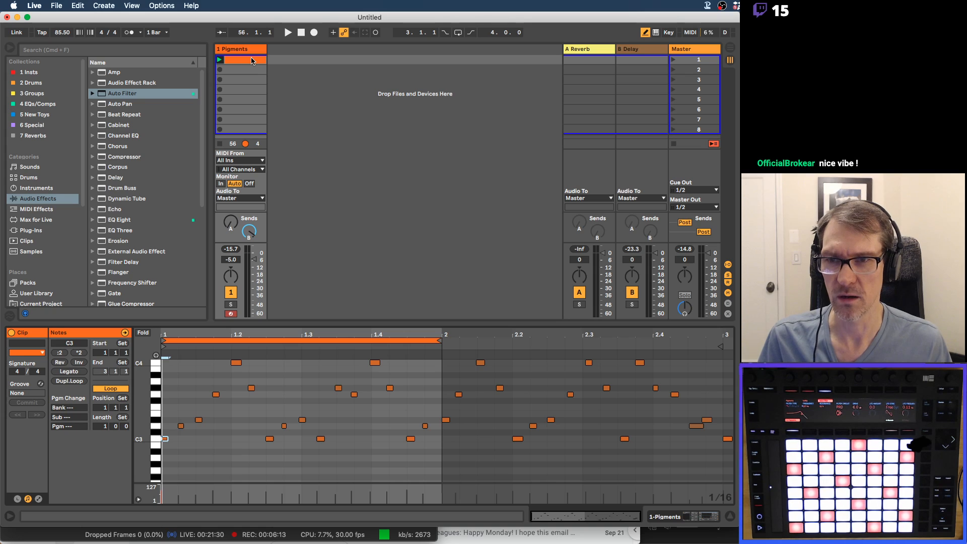
pyautogui.rightClick(245, 61)
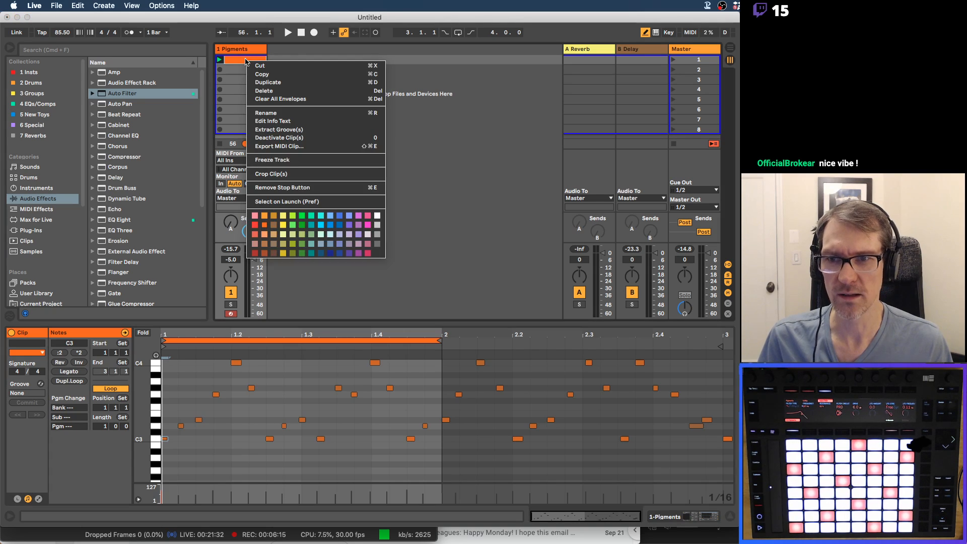
pyautogui.click(271, 177)
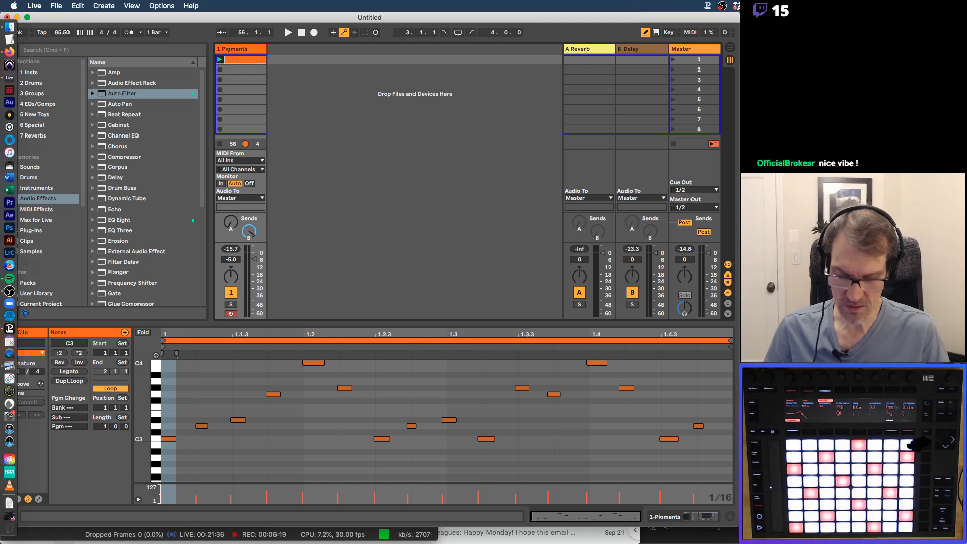
# Show the clip's envelopes with the Auto Filter Frequency automation, and turn off Draw Mode.
pyautogui.scroll(5, 1, 542)
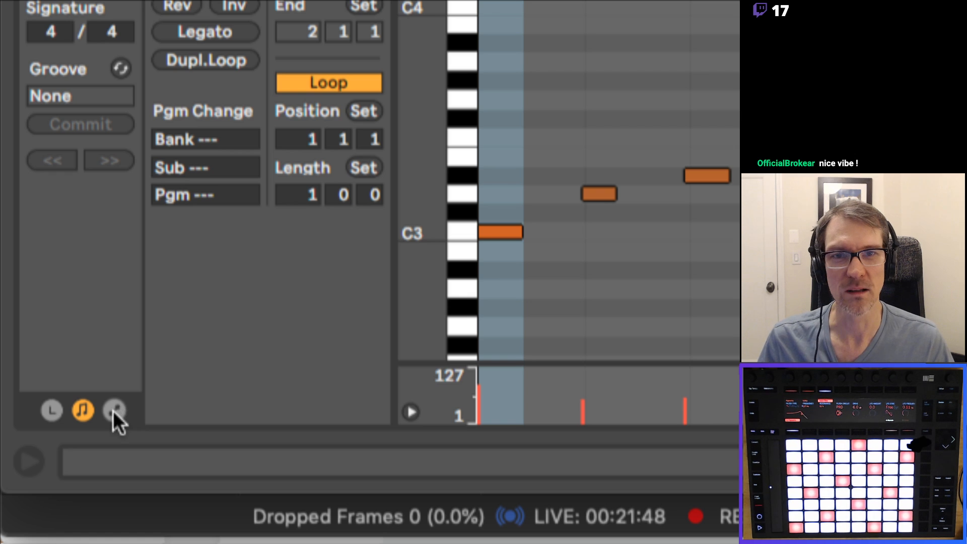
pyautogui.click(114, 410)
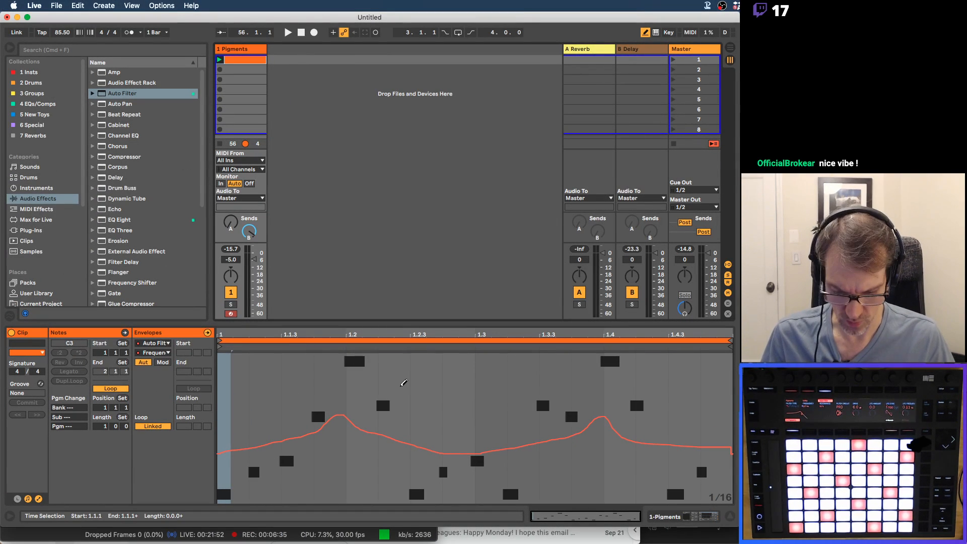
pyautogui.press('b')
pyautogui.moveTo(340, 412)
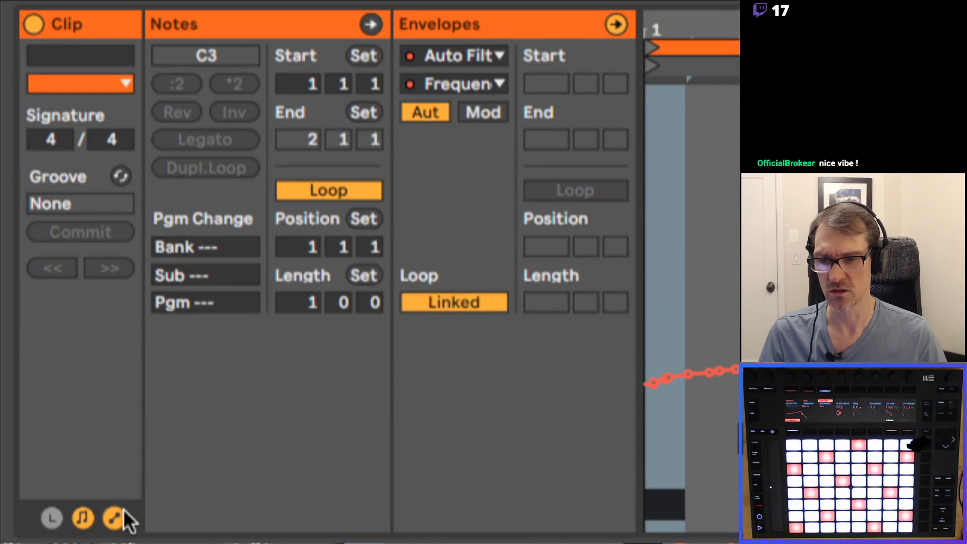
pyautogui.click(115, 517)
pyautogui.click(114, 518)
pyautogui.click(115, 517)
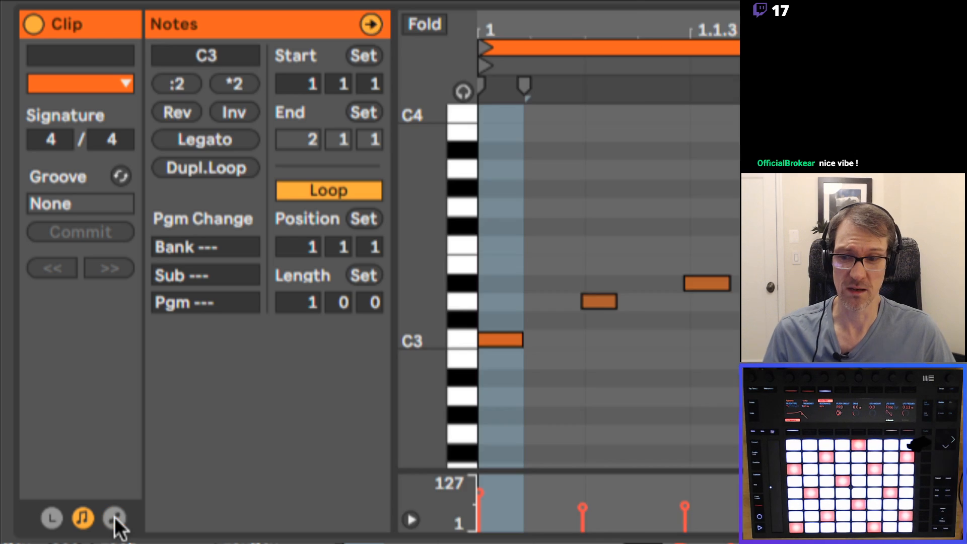
pyautogui.click(115, 518)
# Limit the clip's envelope chooser to adjusted envelopes only, and view the remaining envelope list.
pyautogui.click(484, 56)
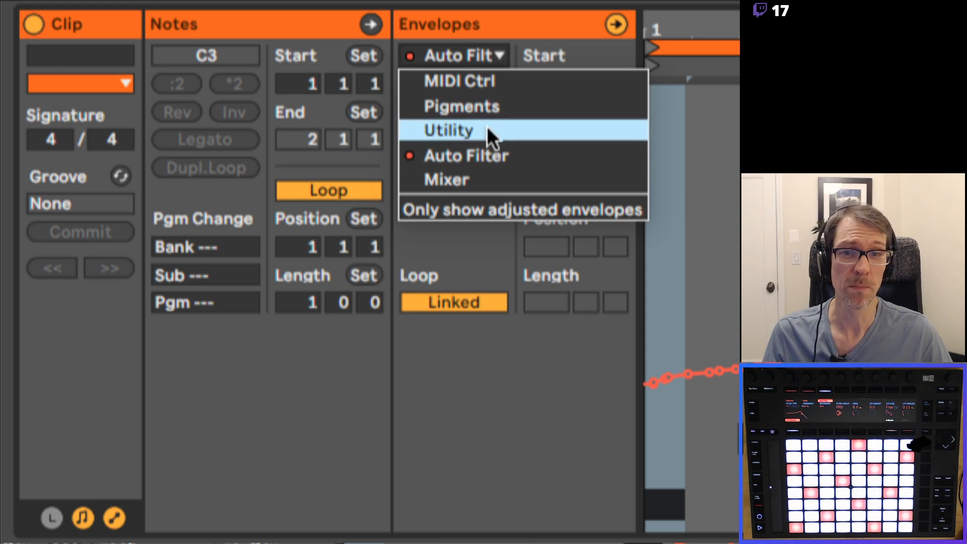
pyautogui.click(485, 155)
pyautogui.click(486, 85)
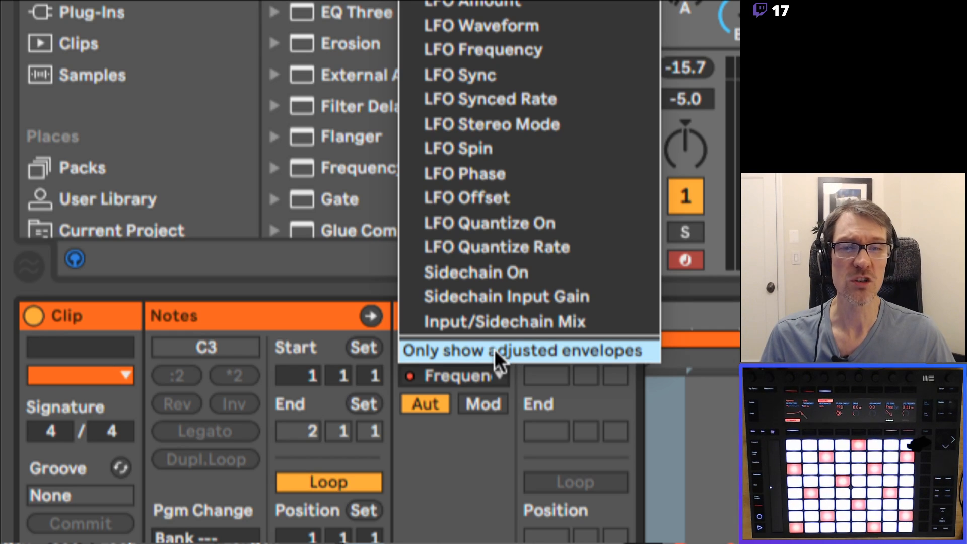
pyautogui.click(537, 350)
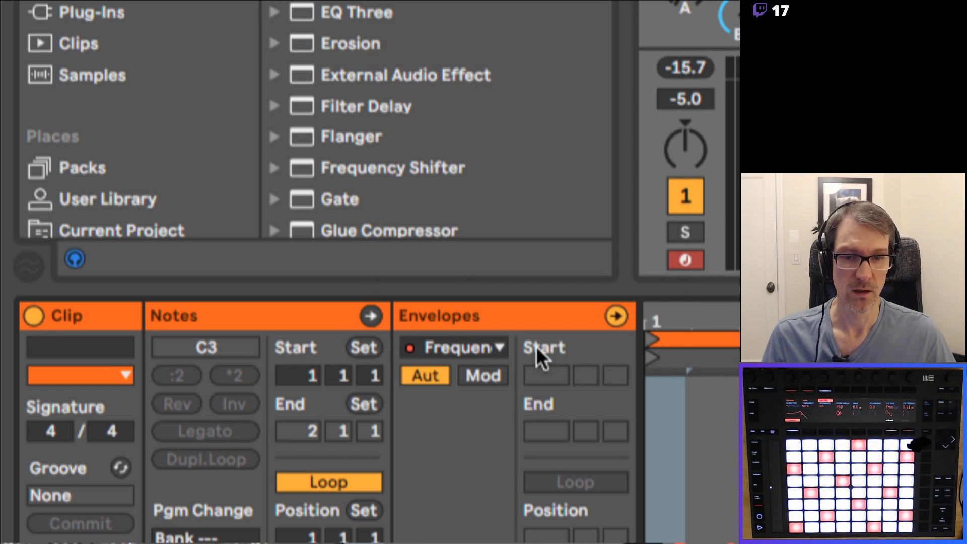
pyautogui.click(477, 347)
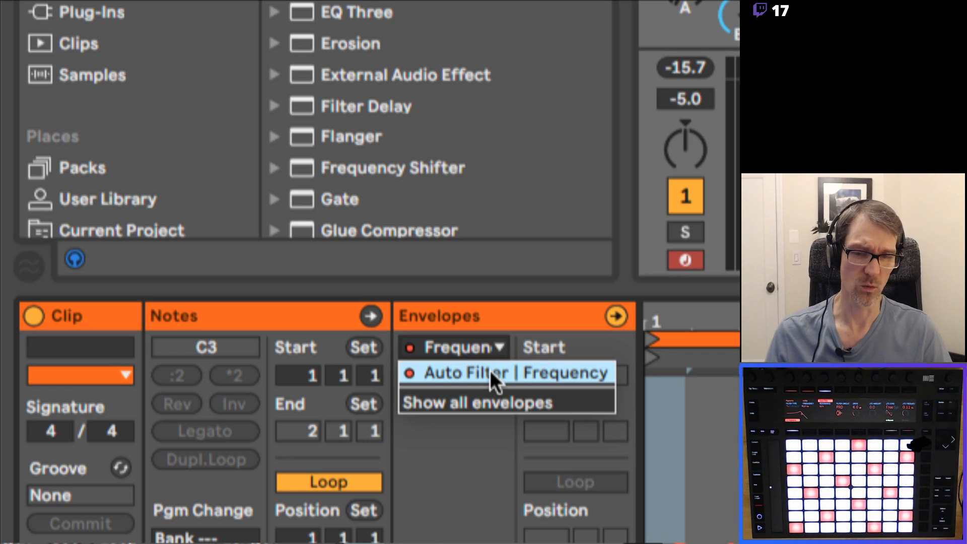
pyautogui.click(508, 324)
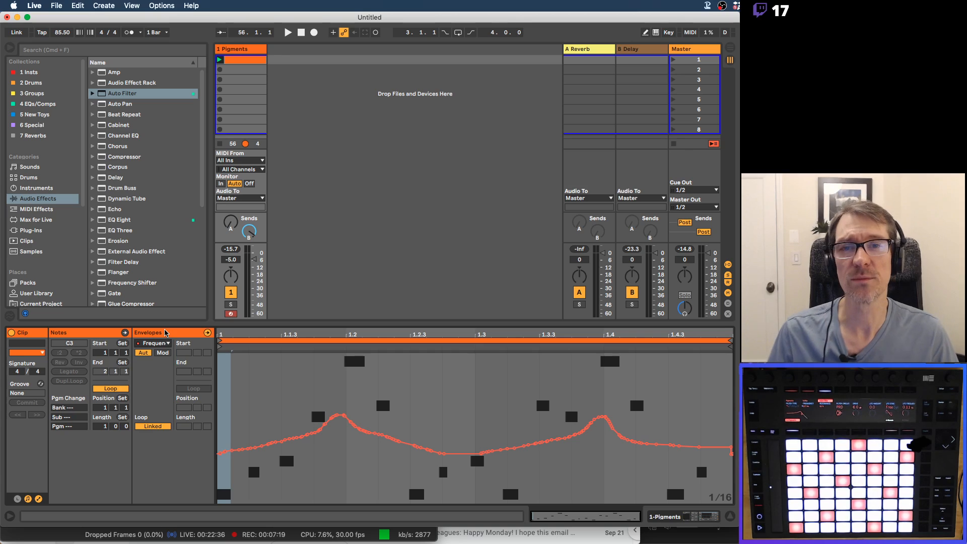
# Try to bring up the envelope of the Auto Filter's Res parameter, and set the envelope chooser to show all envelopes.
pyautogui.click(272, 397)
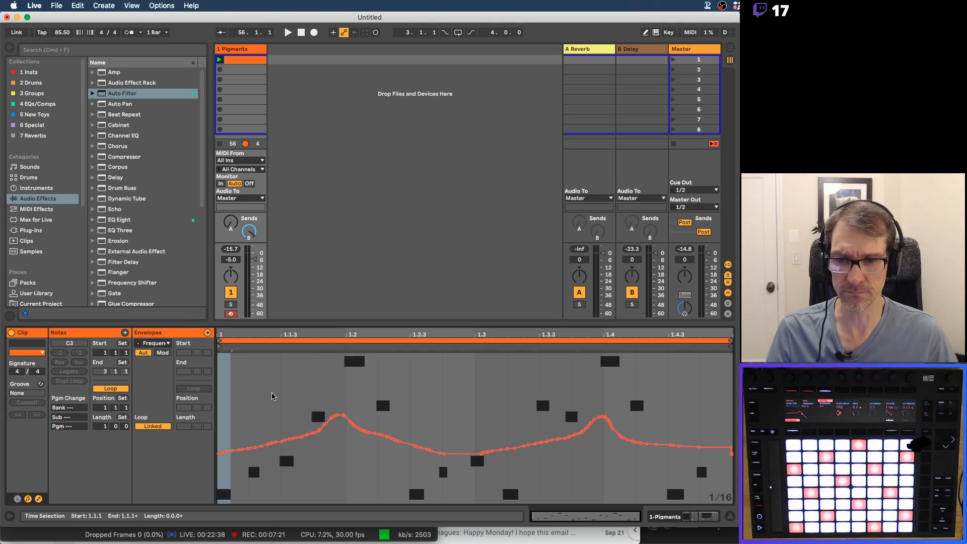
pyautogui.hotkey('shift', 'Tab')
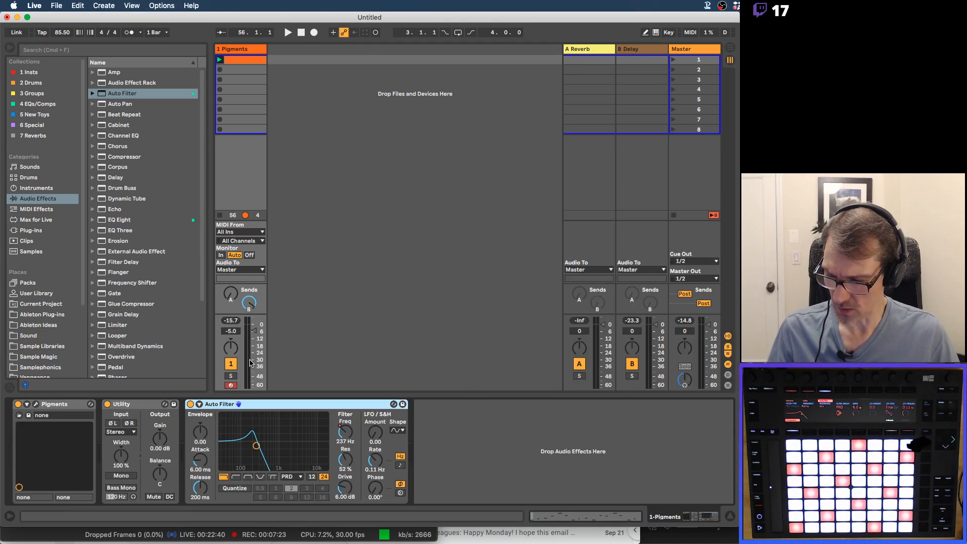
pyautogui.click(346, 460)
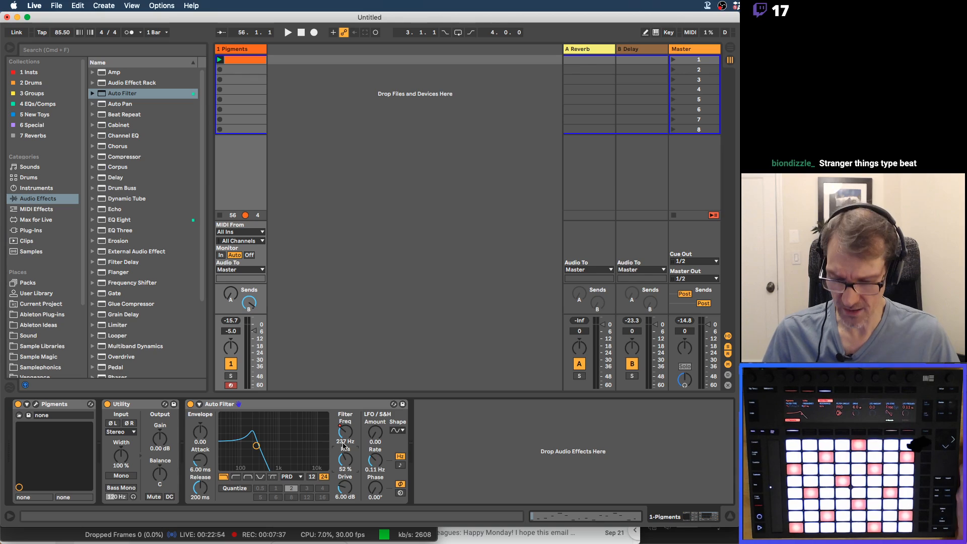
pyautogui.hotkey('shift', 'Tab')
pyautogui.click(167, 343)
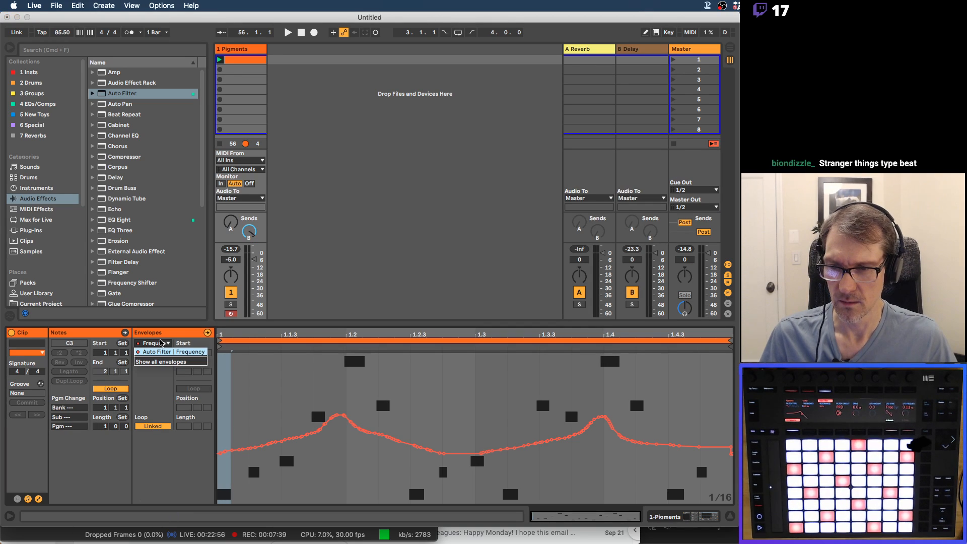
pyautogui.click(166, 362)
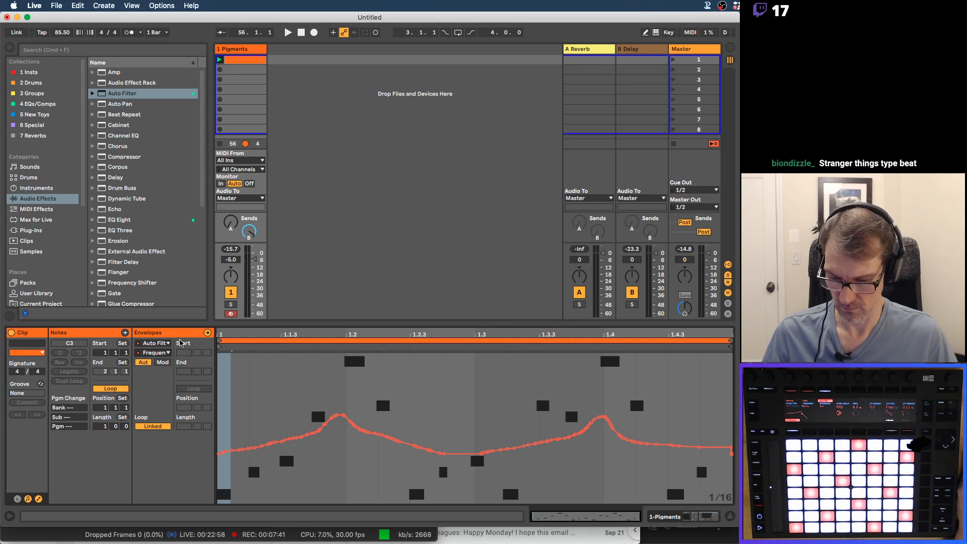
# Bring up the Auto Filter's Resonance envelope in the Pigments clip and check it against the envelope parameter list and the device's Res control.
pyautogui.hotkey('shift', 'Tab')
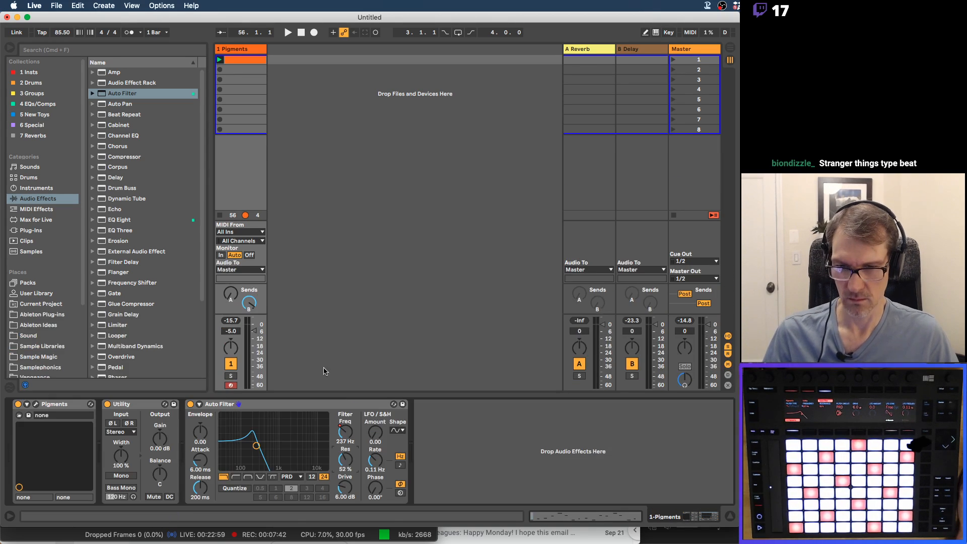
pyautogui.click(342, 460)
pyautogui.hotkey('shift', 'Tab')
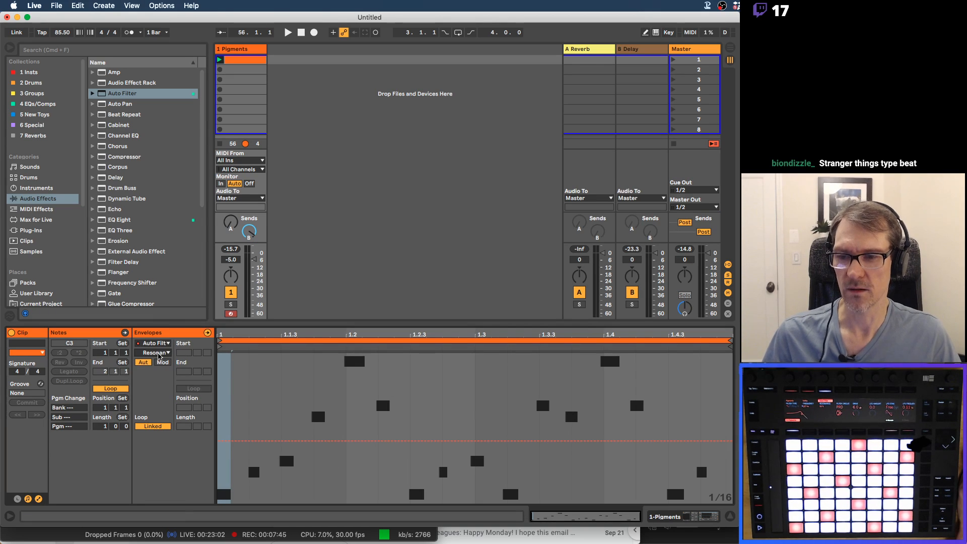
pyautogui.click(159, 354)
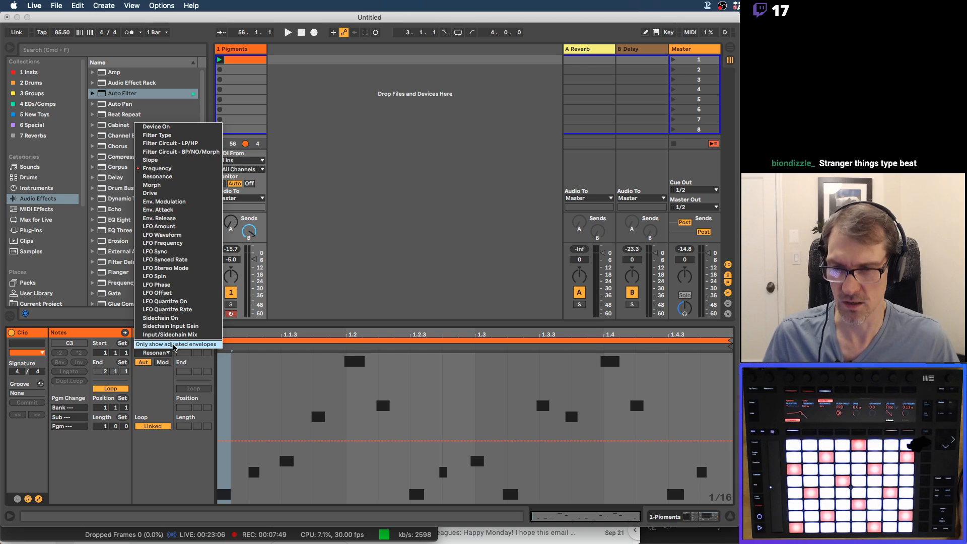
pyautogui.press('Escape')
pyautogui.hotkey('shift', 'Tab')
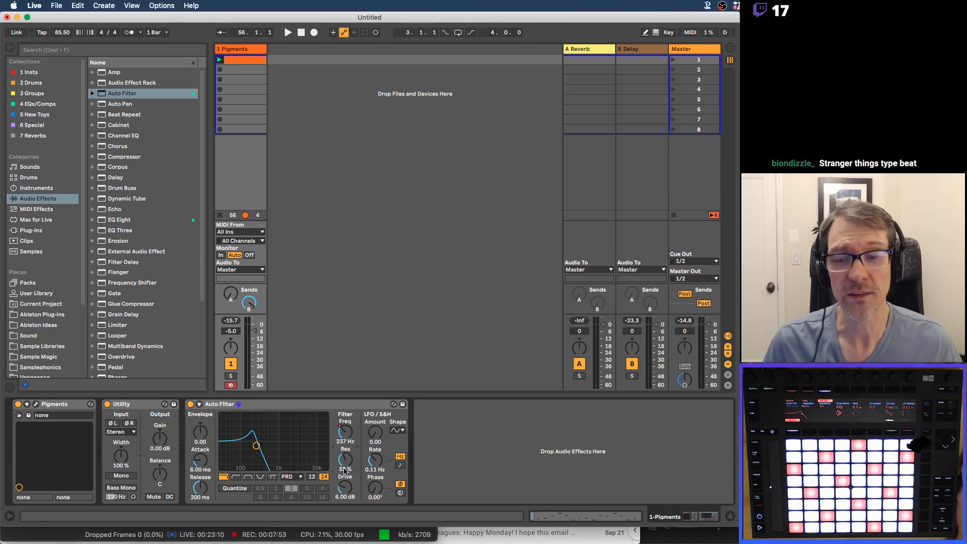
pyautogui.hotkey('shift', 'Tab')
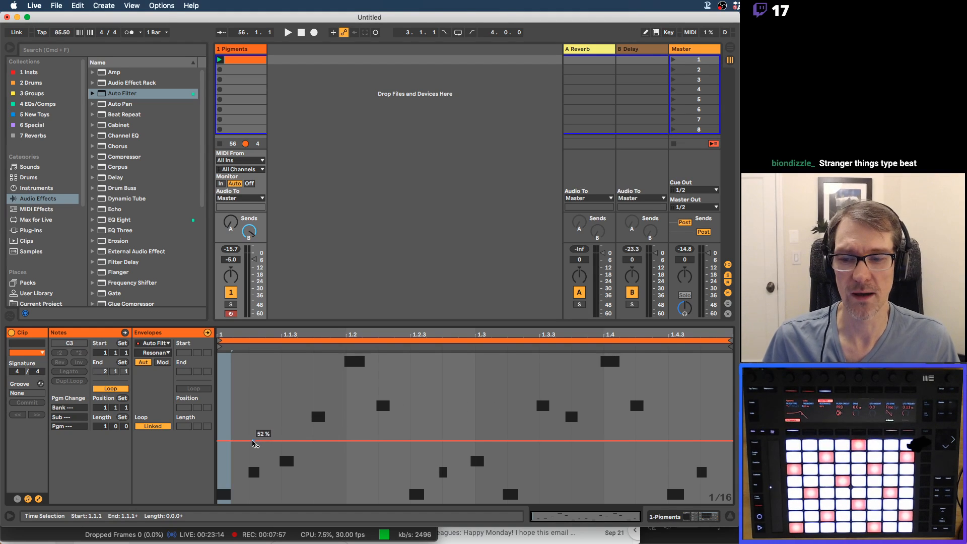
# Add breakpoints to the Resonance envelope, raise a plateau around 1.3.3 to about 119 %, and curve the rising and falling slopes.
pyautogui.click(253, 441)
pyautogui.click(656, 441)
pyautogui.click(556, 440)
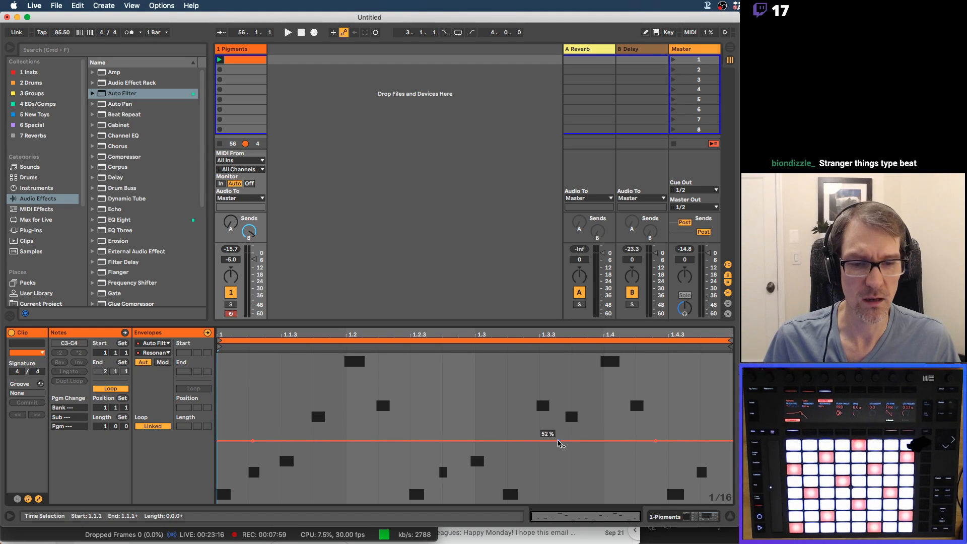
pyautogui.moveTo(557, 440); pyautogui.dragTo(572, 363)
pyautogui.moveTo(463, 385); pyautogui.dragTo(463, 406)
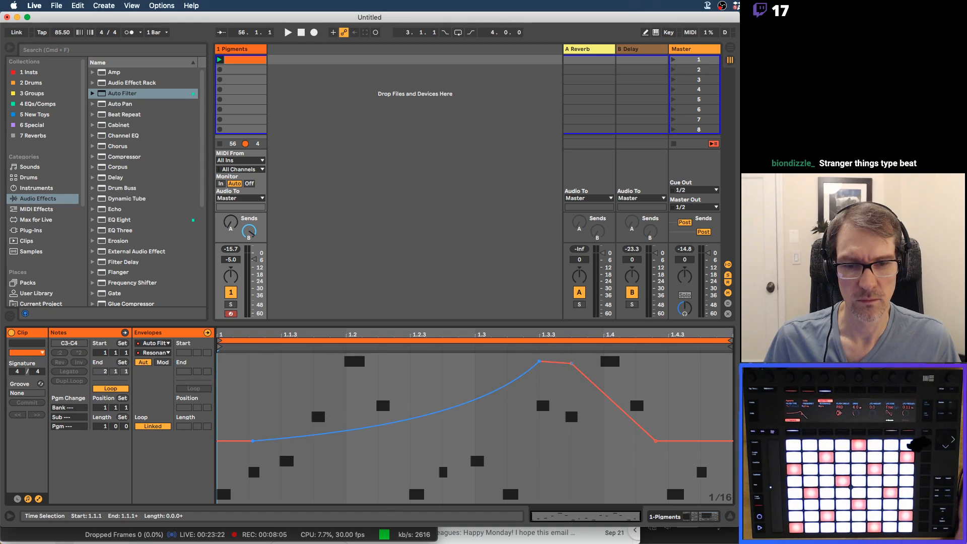
pyautogui.moveTo(614, 402); pyautogui.dragTo(613, 379)
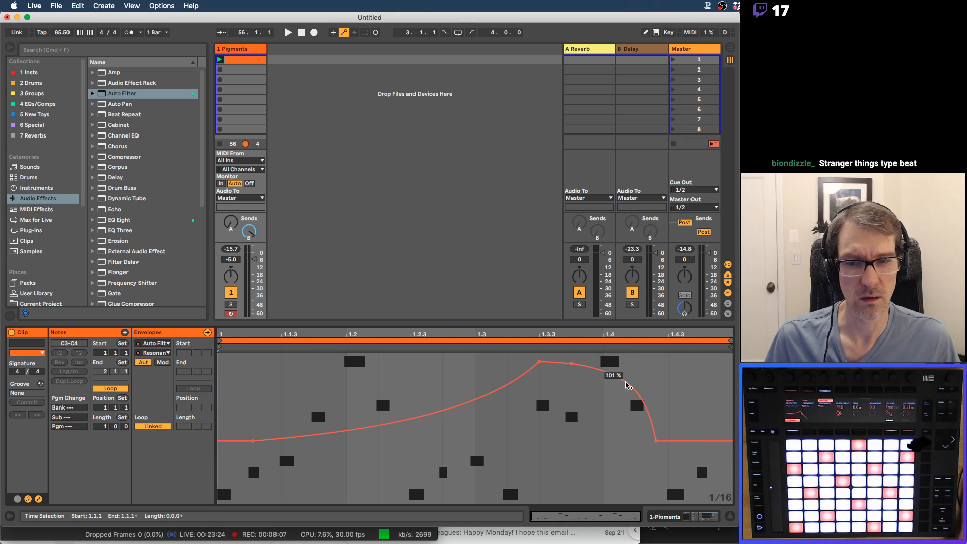
# Play the clip while lowering the Resonance envelope's plateau and pulling down its start and end levels, and stop playback.
pyautogui.press('space')
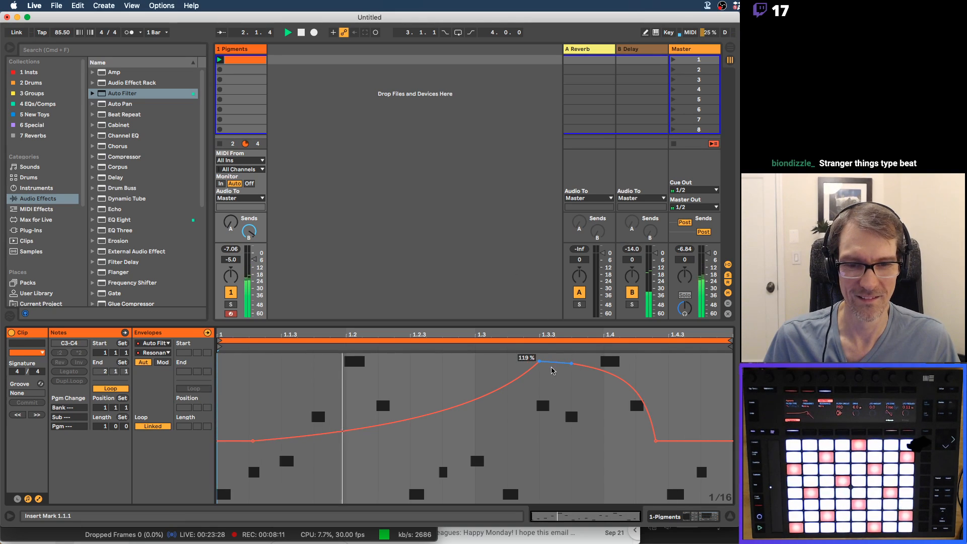
pyautogui.moveTo(554, 363); pyautogui.dragTo(554, 388)
pyautogui.moveTo(658, 441)
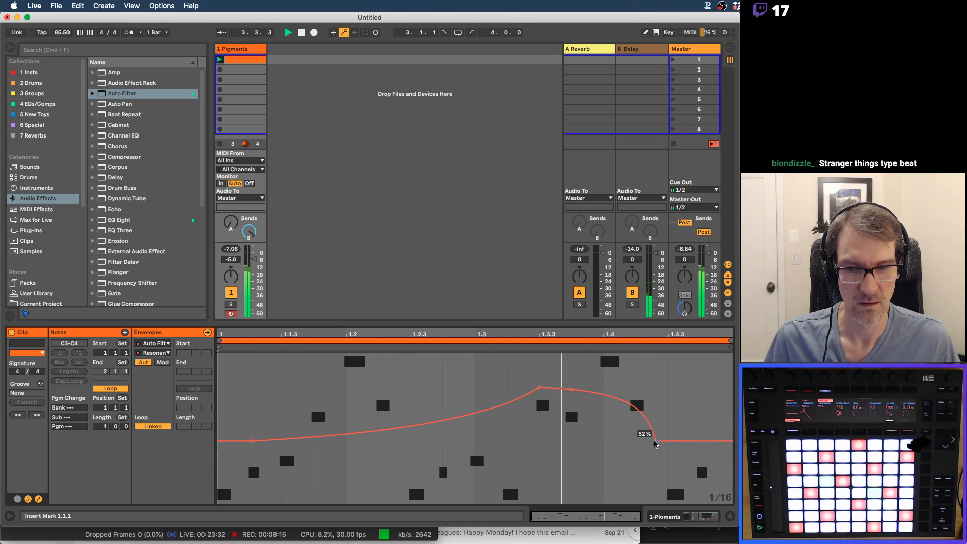
pyautogui.moveTo(656, 443); pyautogui.dragTo(656, 456)
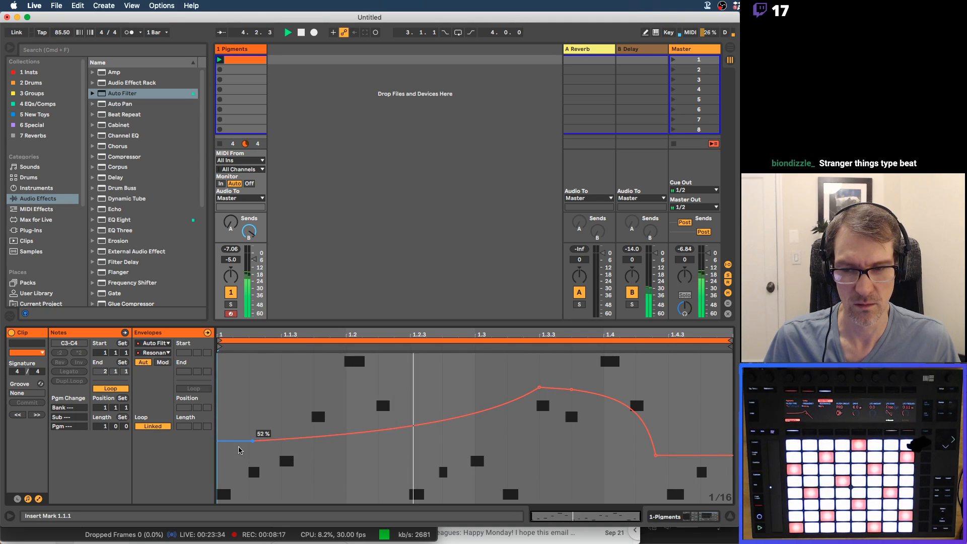
pyautogui.moveTo(239, 448); pyautogui.dragTo(239, 468)
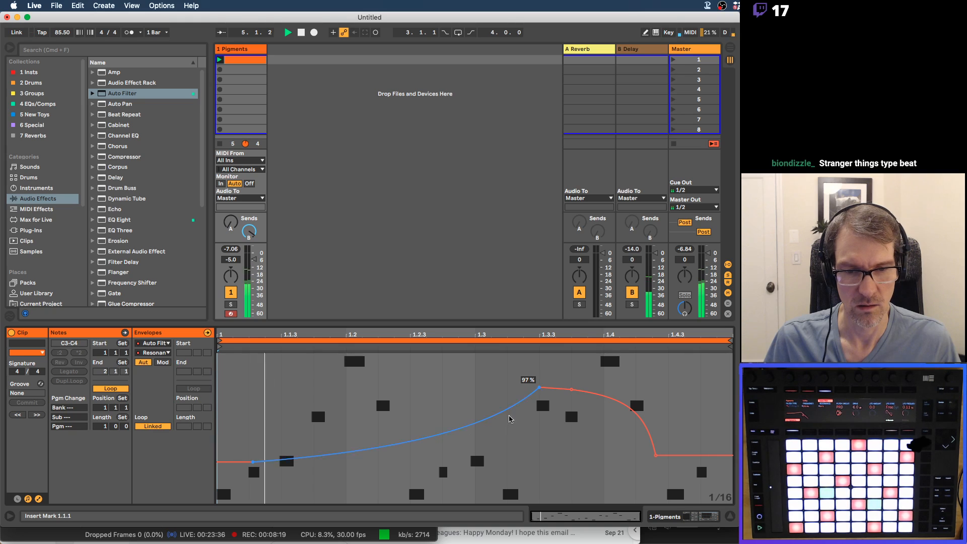
pyautogui.moveTo(660, 456); pyautogui.dragTo(660, 472)
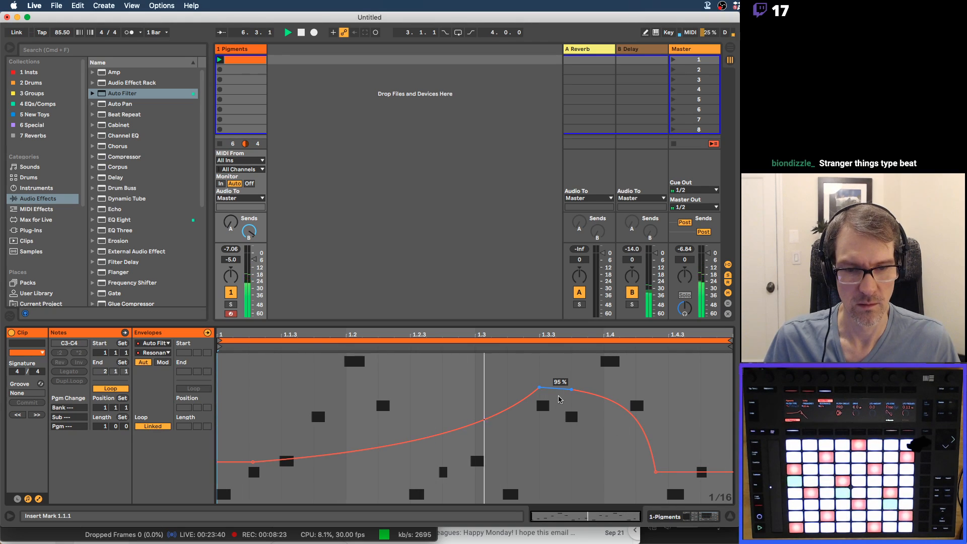
pyautogui.moveTo(559, 400); pyautogui.dragTo(559, 396)
pyautogui.press('space')
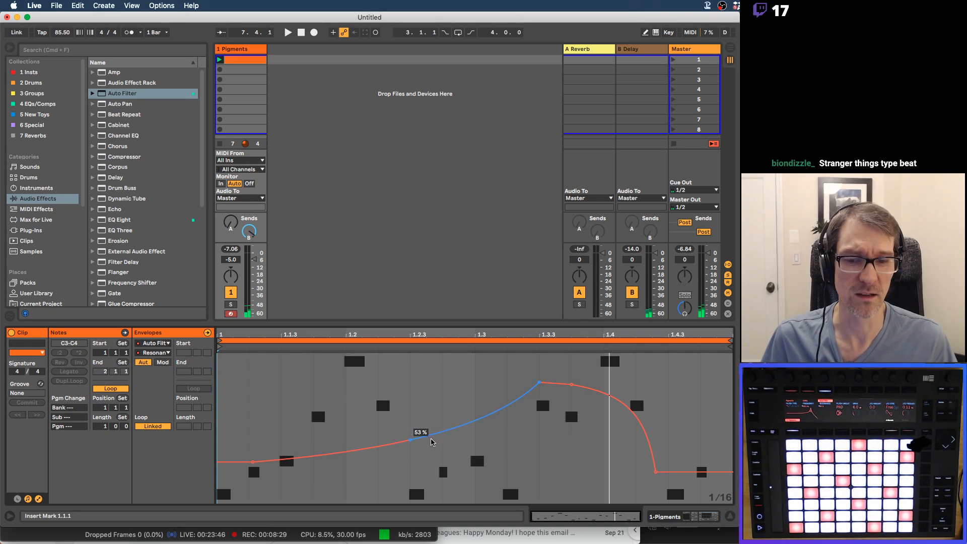
# Try a breakpoint near 1.2.3 raised to about 95 %, undo it, and delete the whole Resonance envelope.
pyautogui.moveTo(411, 440); pyautogui.dragTo(410, 390)
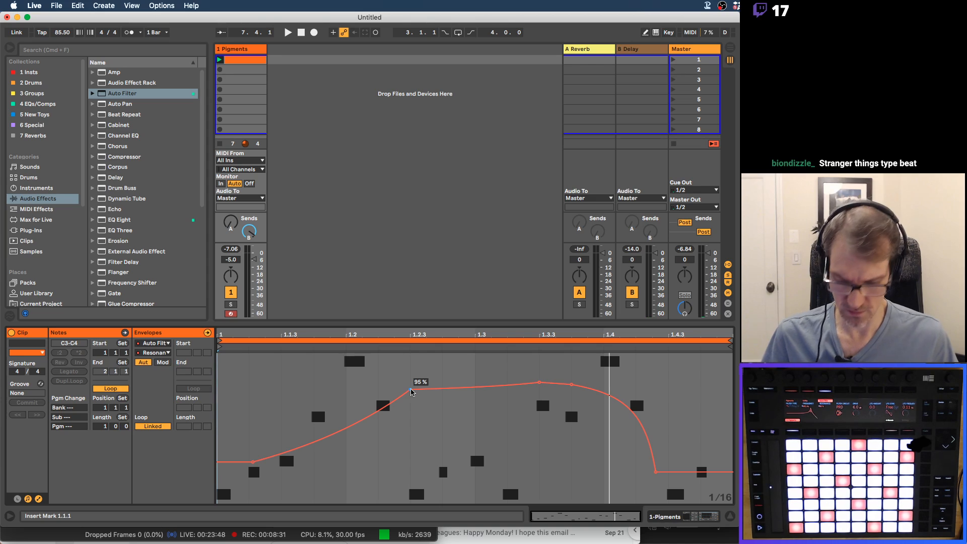
pyautogui.press('super+z')
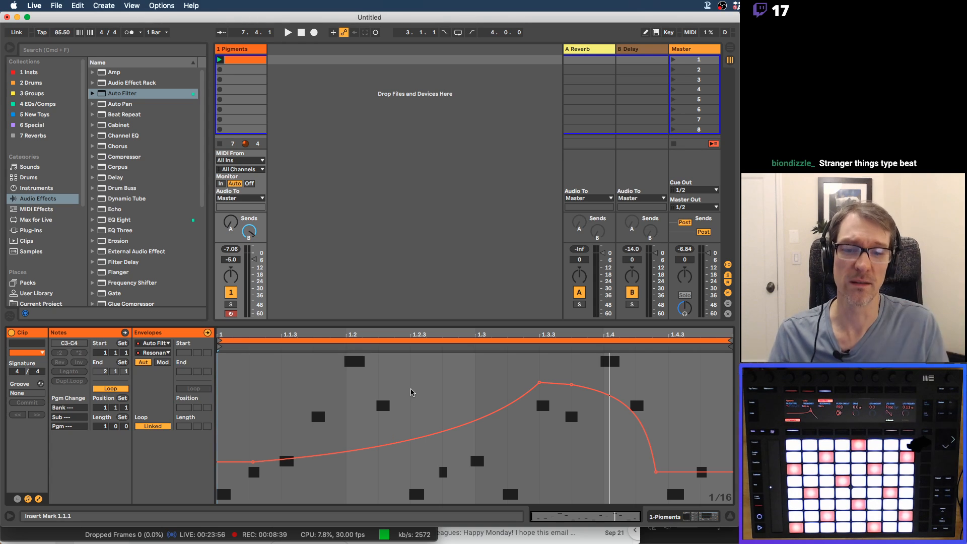
pyautogui.click(493, 448)
pyautogui.press('super+a')
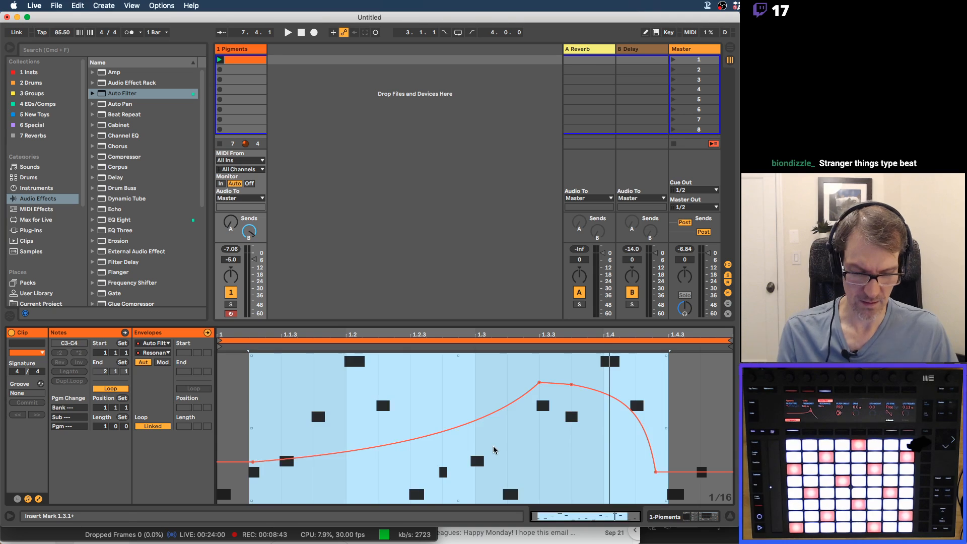
pyautogui.press('BackSpace')
pyautogui.click(294, 403)
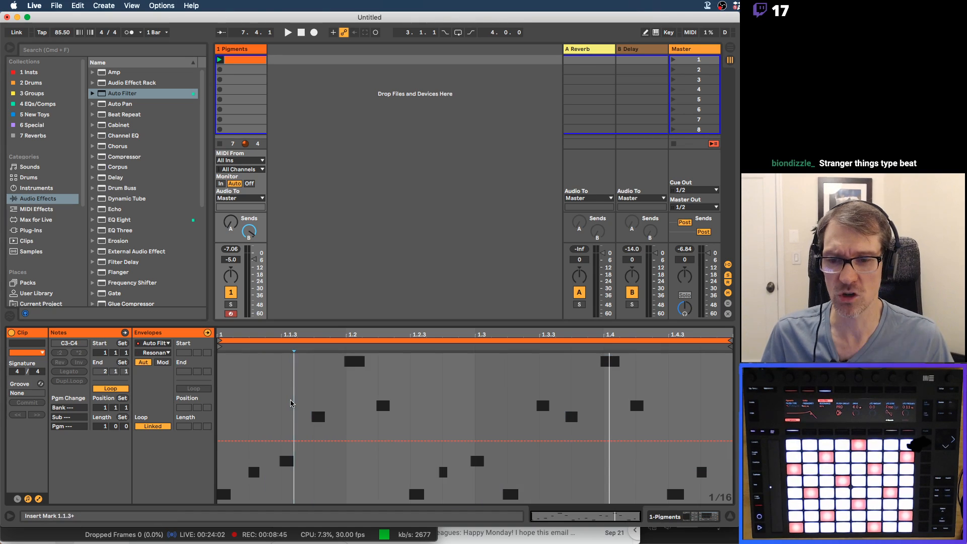
# With the grid off, add Resonance breakpoints near 1.1.2 and 1.4.3 and lower the envelope's level to about 37 %.
pyautogui.click(250, 441)
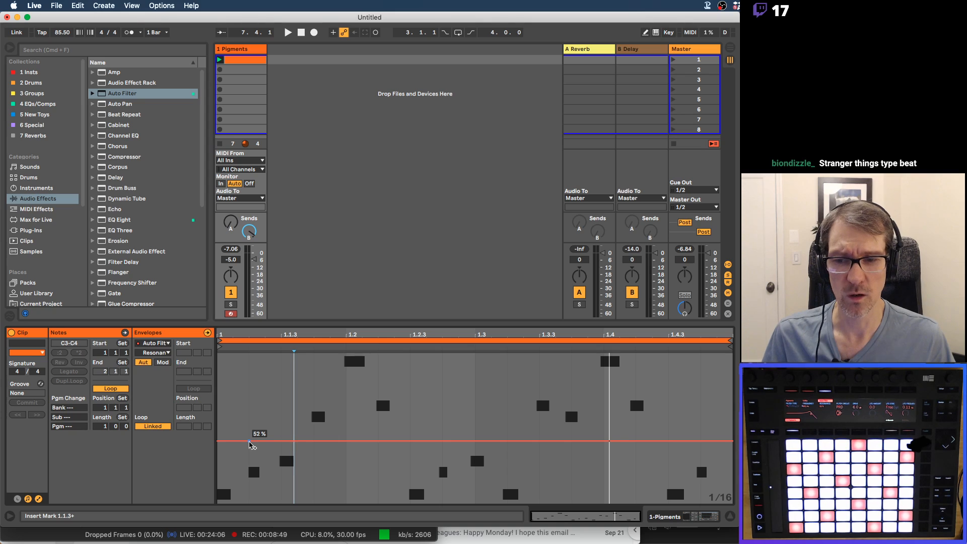
pyautogui.moveTo(249, 441)
pyautogui.mouseDown()
pyautogui.moveTo(250, 452)
pyautogui.moveTo(249, 417)
pyautogui.moveTo(281, 434)
pyautogui.moveTo(379, 416)
pyautogui.moveTo(282, 428)
pyautogui.moveTo(249, 461)
pyautogui.moveTo(250, 449)
pyautogui.mouseUp()
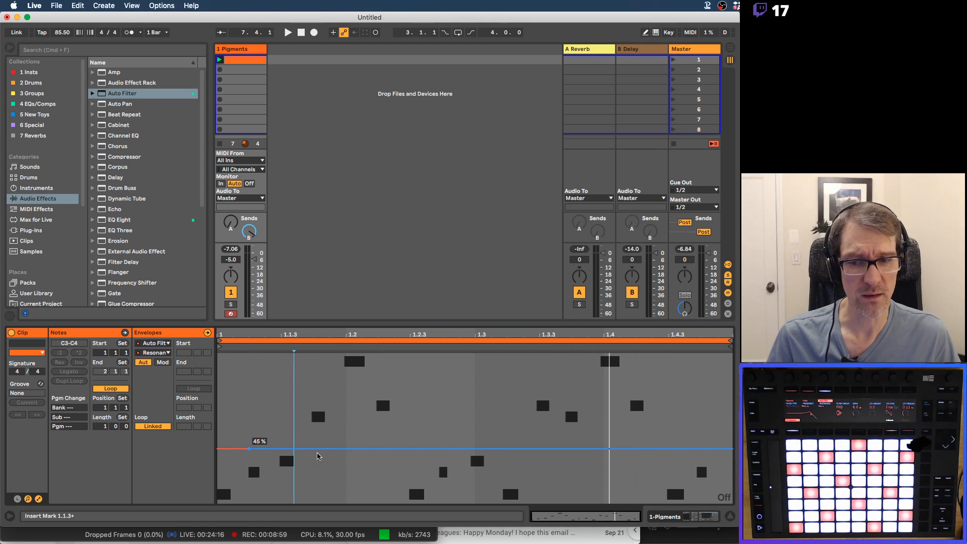
pyautogui.moveTo(243, 456); pyautogui.dragTo(243, 466)
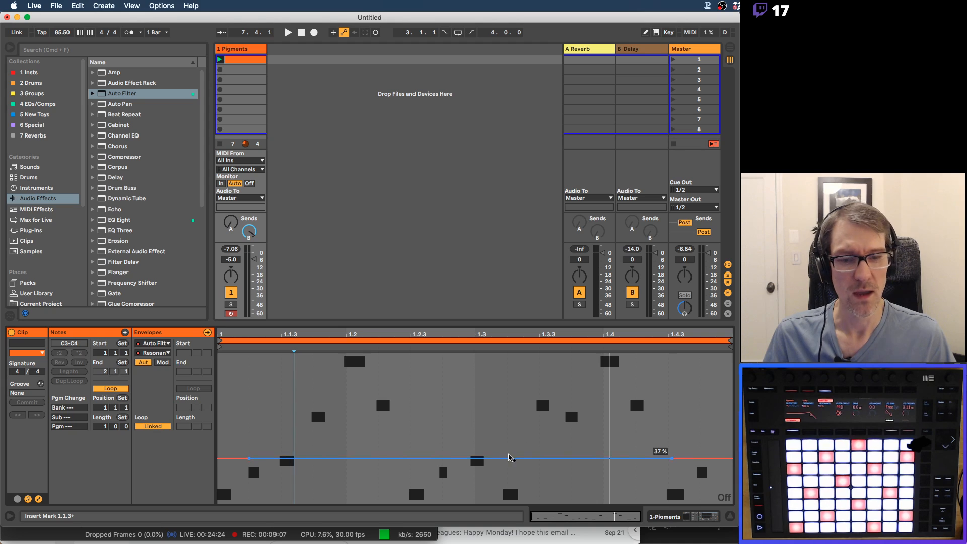
# Raise the Resonance envelope between about 1.3.3 and 1.4 to a plateau of about 107 % and curve the slopes on both sides.
pyautogui.moveTo(532, 458); pyautogui.dragTo(532, 375)
pyautogui.moveTo(580, 405); pyautogui.dragTo(583, 376)
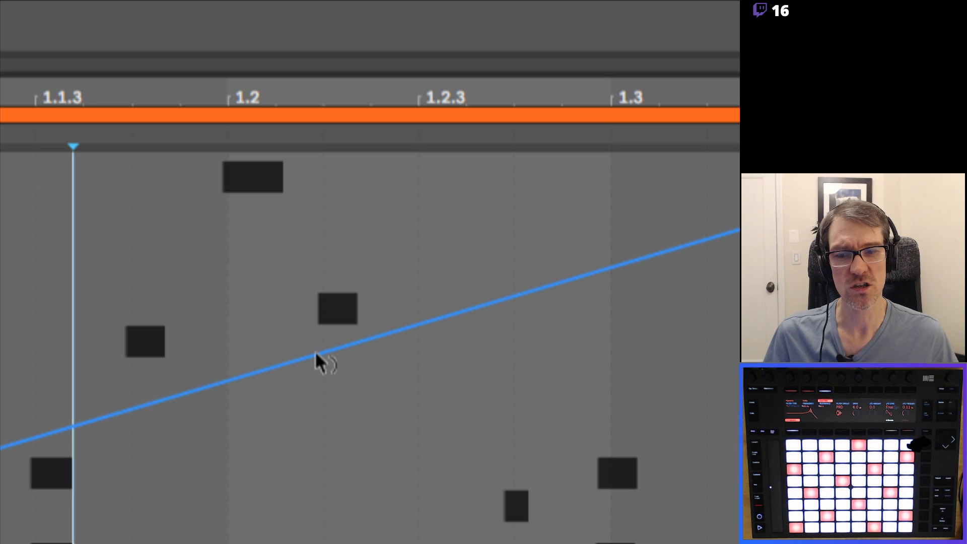
pyautogui.moveTo(308, 354); pyautogui.dragTo(307, 393)
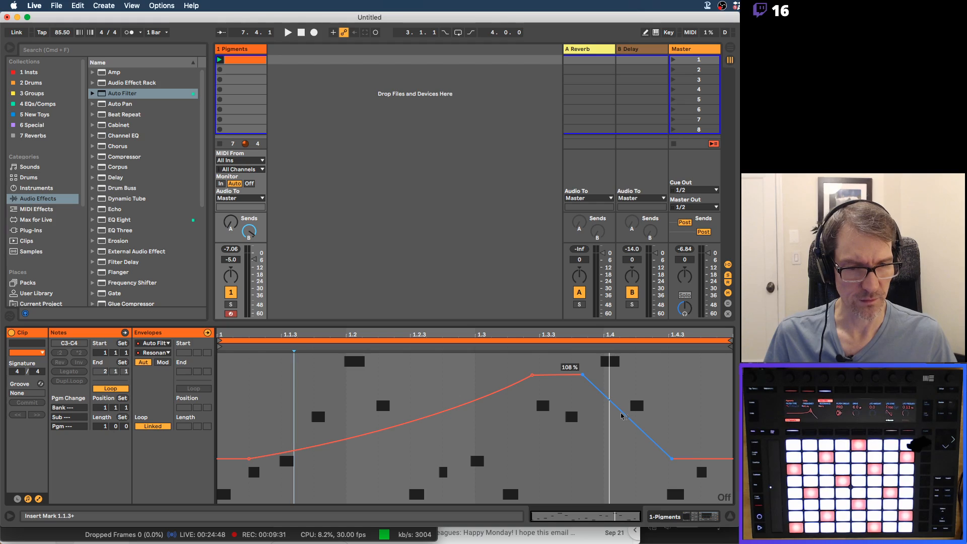
pyautogui.moveTo(623, 416); pyautogui.dragTo(623, 391)
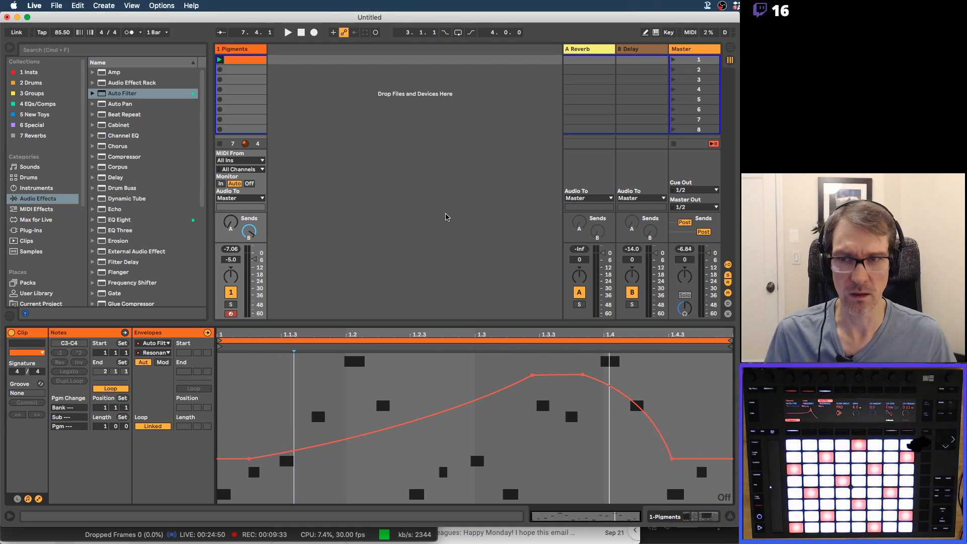
# Play the clip while lowering the Resonance plateau well below its peak and bending the rising slope upward into a convex curve.
pyautogui.press('space')
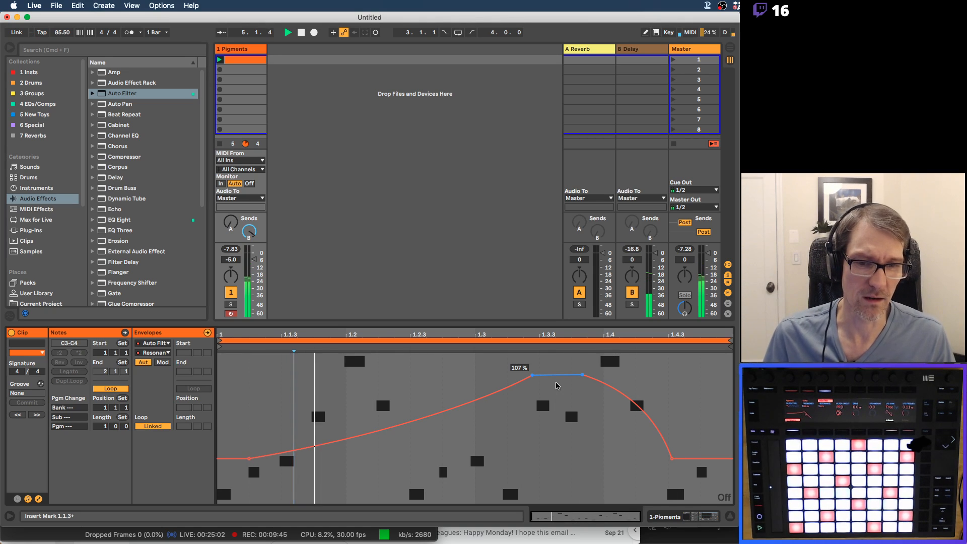
pyautogui.moveTo(556, 386)
pyautogui.mouseDown()
pyautogui.moveTo(556, 402)
pyautogui.moveTo(561, 391)
pyautogui.mouseUp()
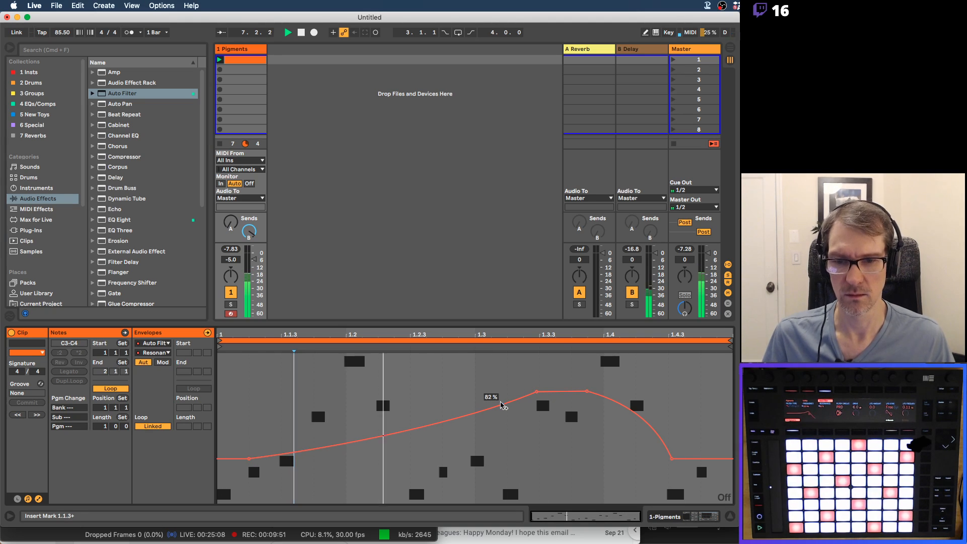
pyautogui.moveTo(423, 428); pyautogui.dragTo(372, 419)
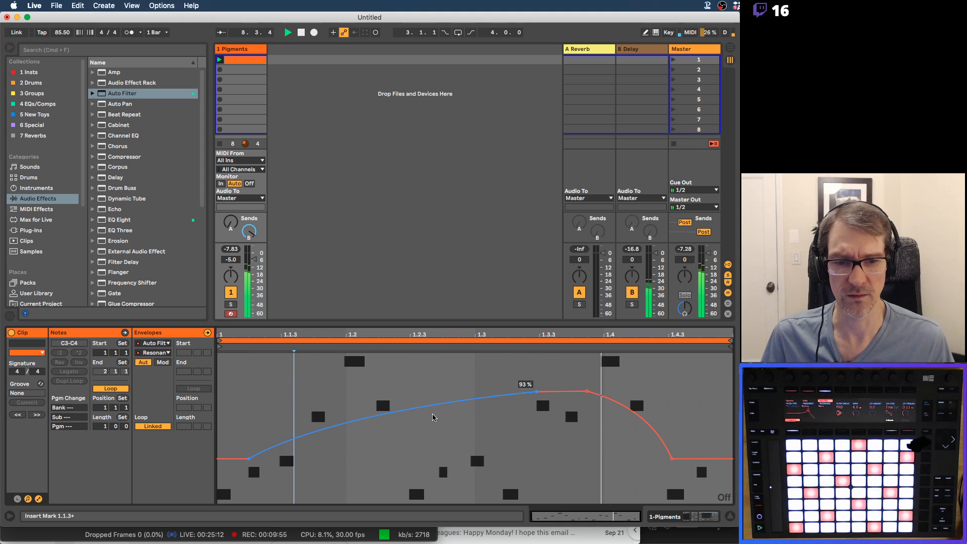
pyautogui.moveTo(560, 393); pyautogui.dragTo(561, 413)
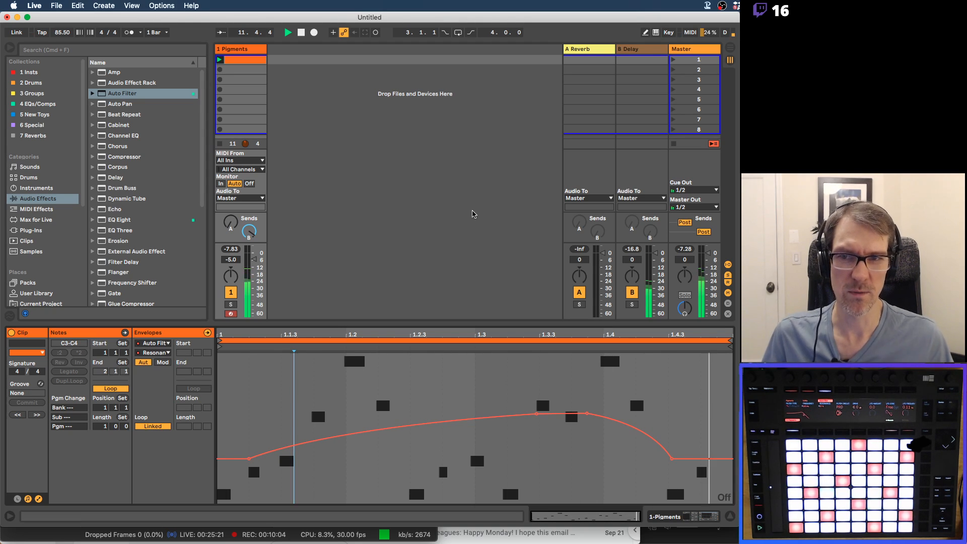
# Insert a new MIDI track and place it ahead of the Pigments track.
pyautogui.click(257, 51)
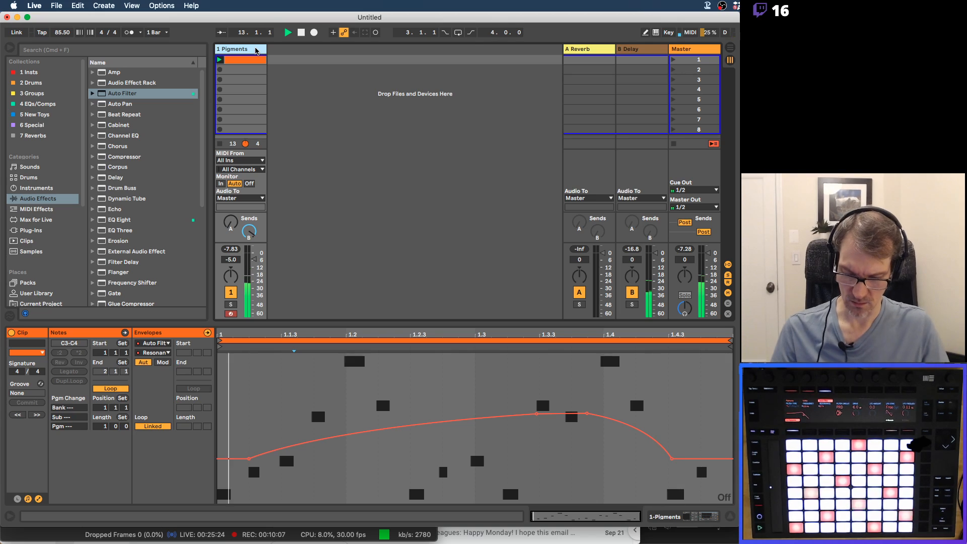
pyautogui.press('super+shift+t')
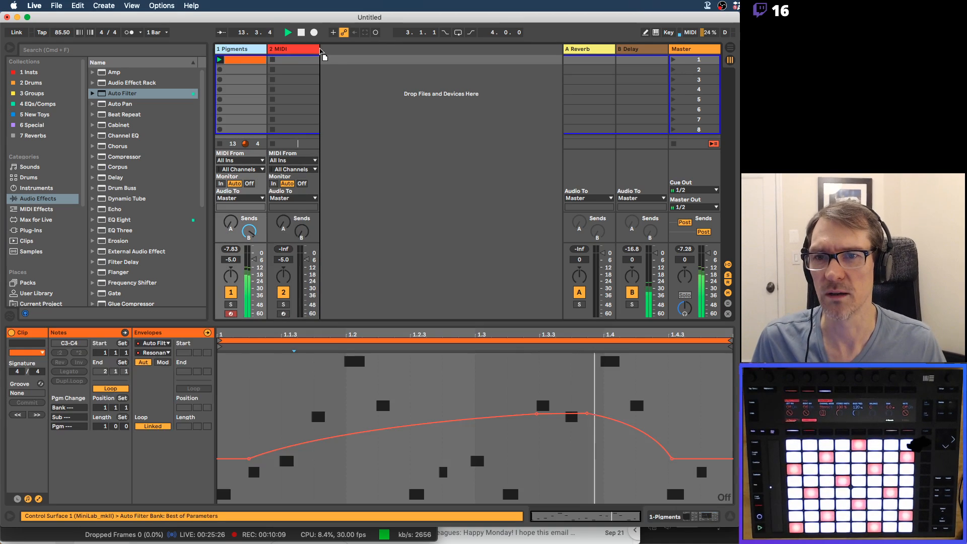
pyautogui.moveTo(321, 51); pyautogui.dragTo(295, 50)
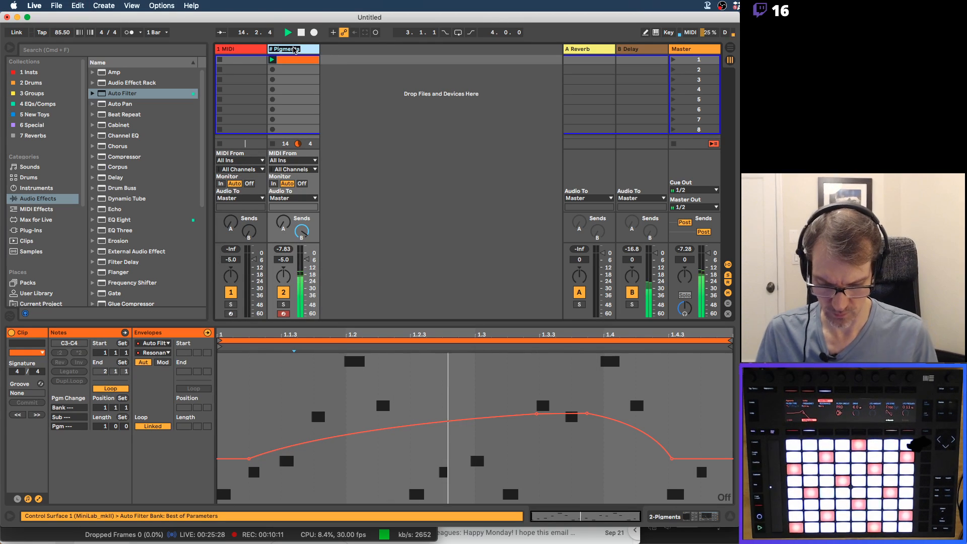
# Rename the Pigments track as Spooky Keys and select the empty MIDI track.
pyautogui.write('Keys')
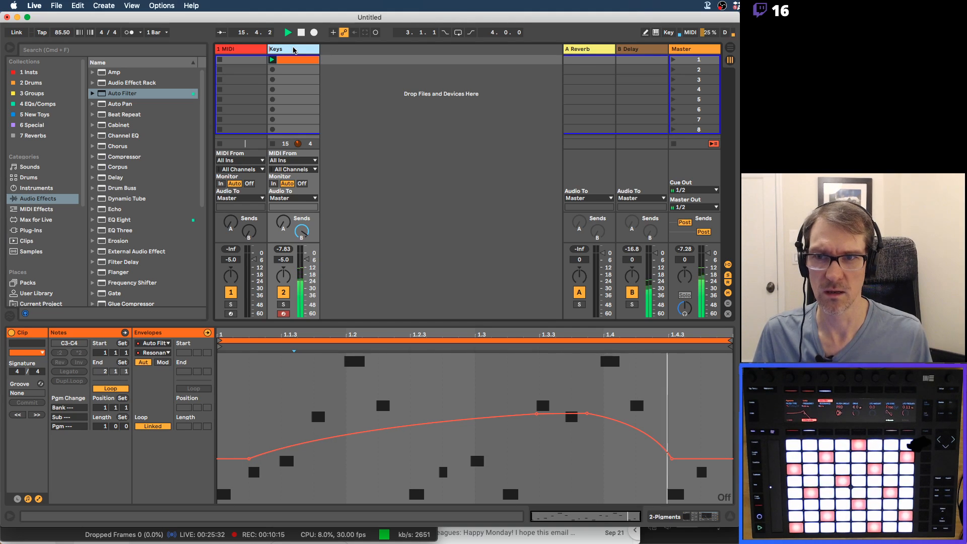
pyautogui.write('Spooky')
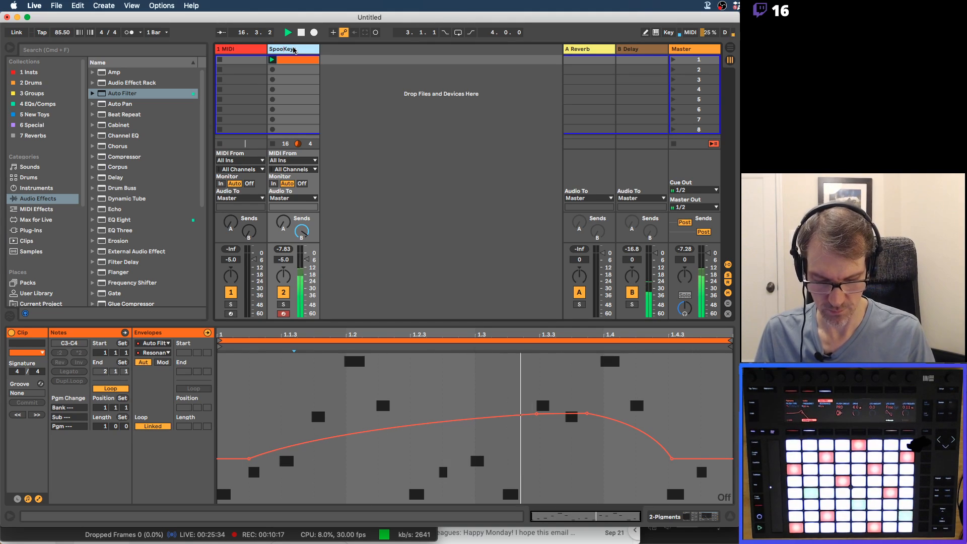
pyautogui.press('Return')
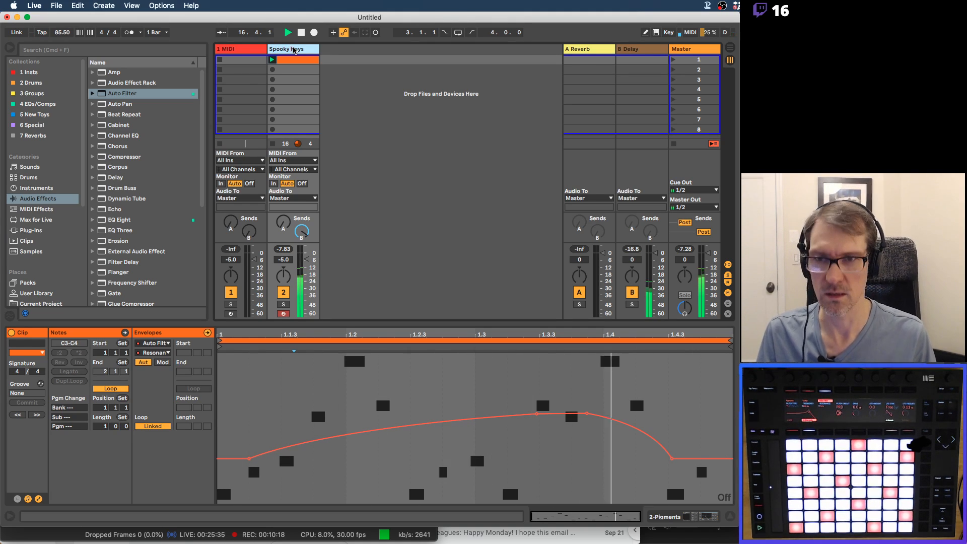
pyautogui.click(233, 51)
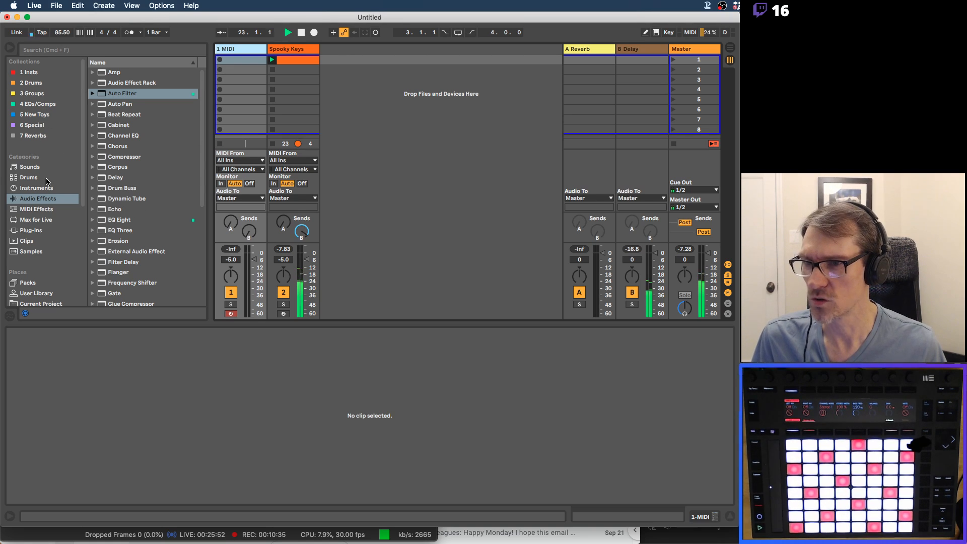
# Load the 808 Core Kit onto the empty MIDI track, then record a drum clip into its first slot and open it.
pyautogui.click(29, 177)
pyautogui.moveTo(116, 116); pyautogui.dragTo(246, 50)
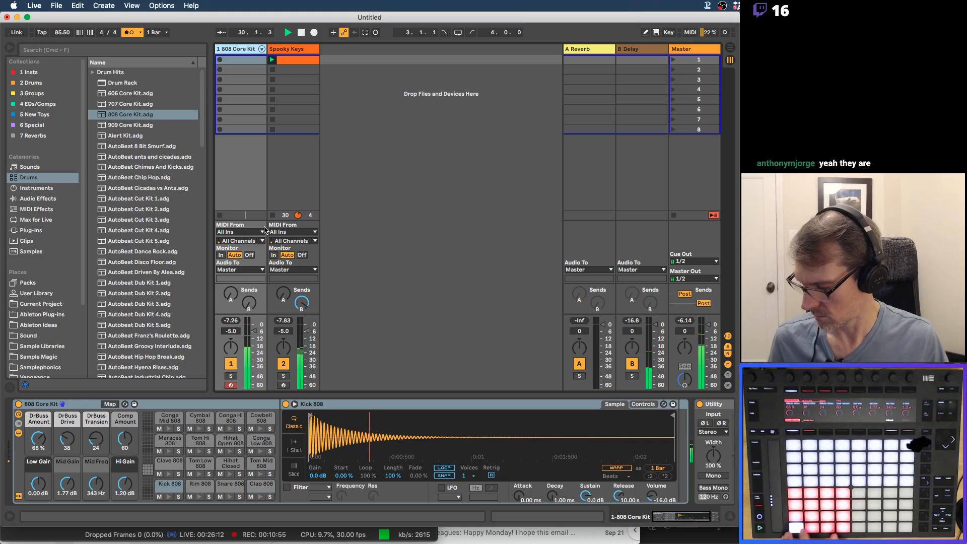
pyautogui.click(220, 59)
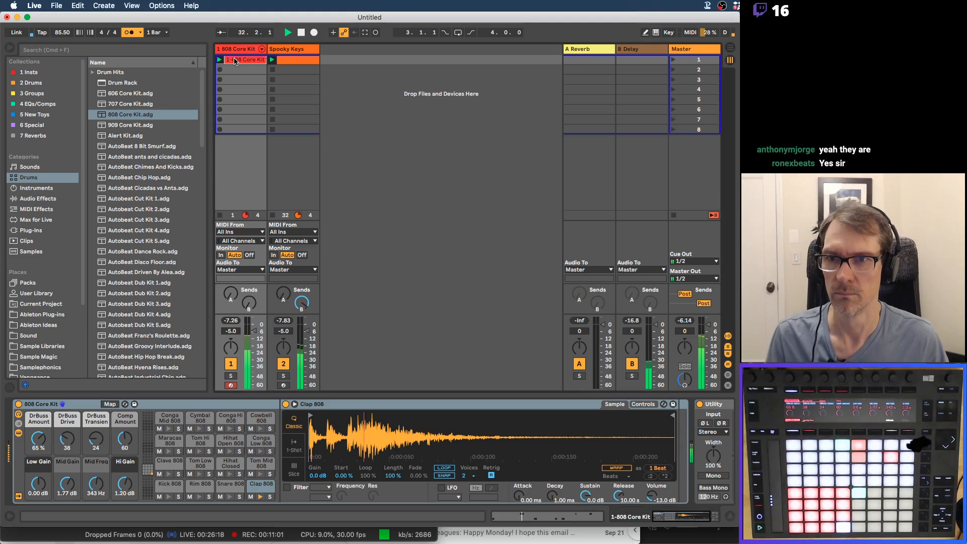
pyautogui.doubleClick(236, 59)
pyautogui.click(628, 463)
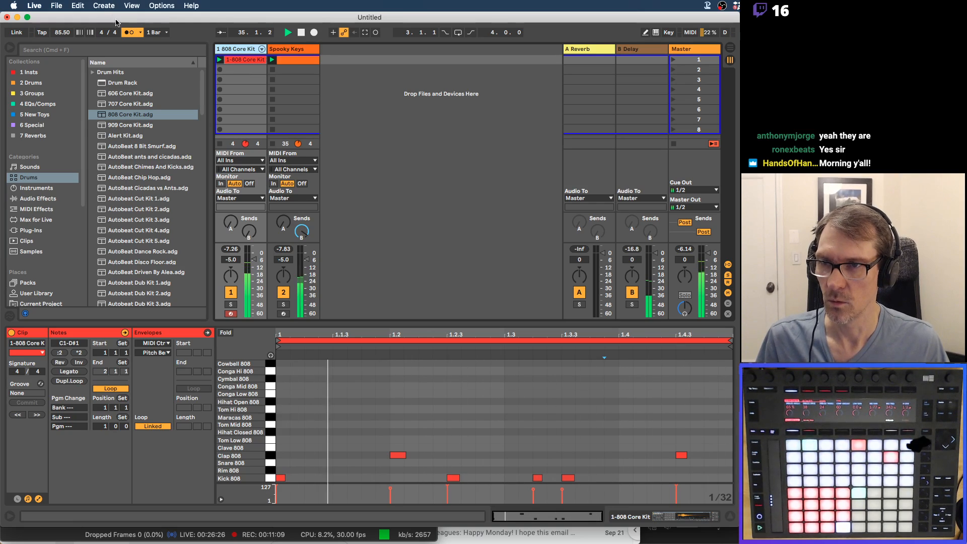
# Turn off the metronome and lower the Spooky Keys track volume to -7.5 dB.
pyautogui.click(129, 32)
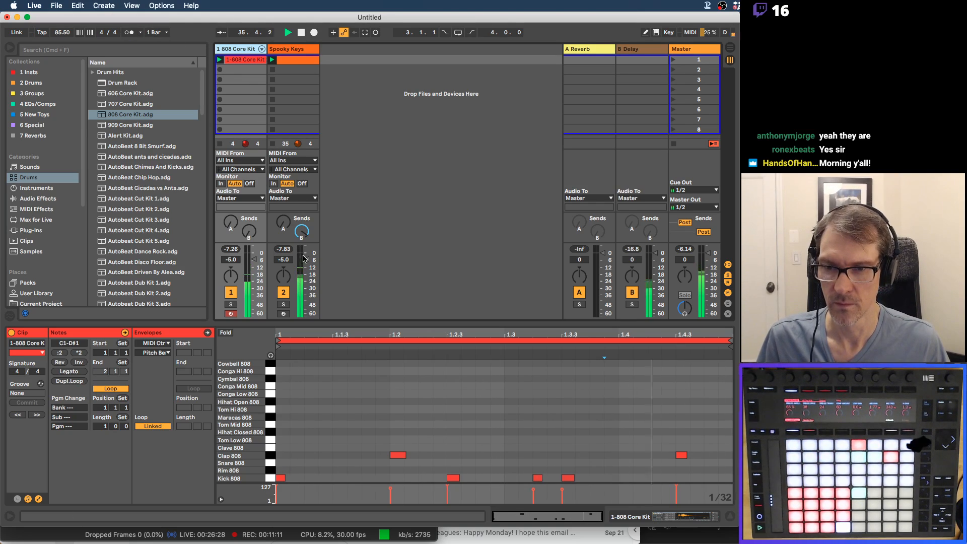
pyautogui.moveTo(306, 260); pyautogui.dragTo(307, 263)
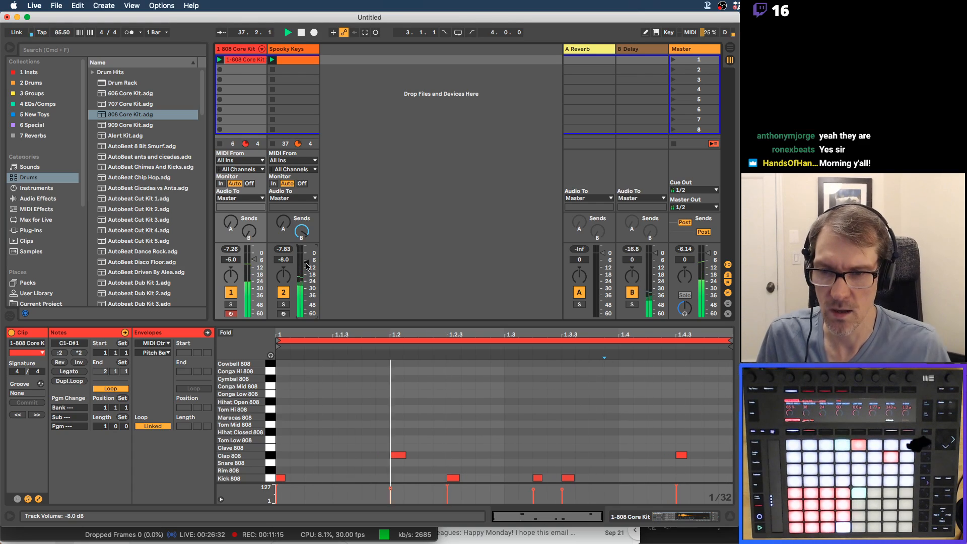
pyautogui.moveTo(306, 262); pyautogui.dragTo(307, 262)
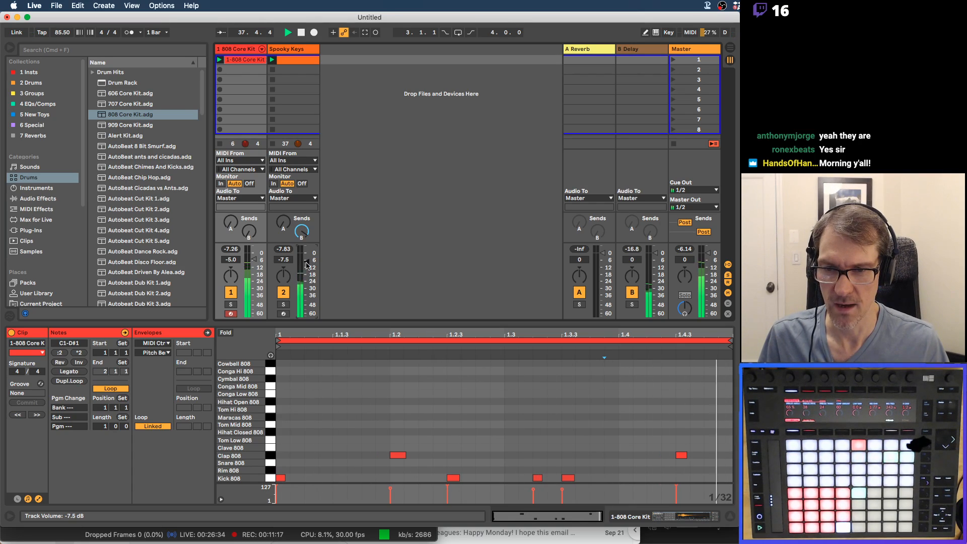
# Extract the Clap 808 chain from the 808 Core Kit drum rack to its own track.
pyautogui.click(236, 50)
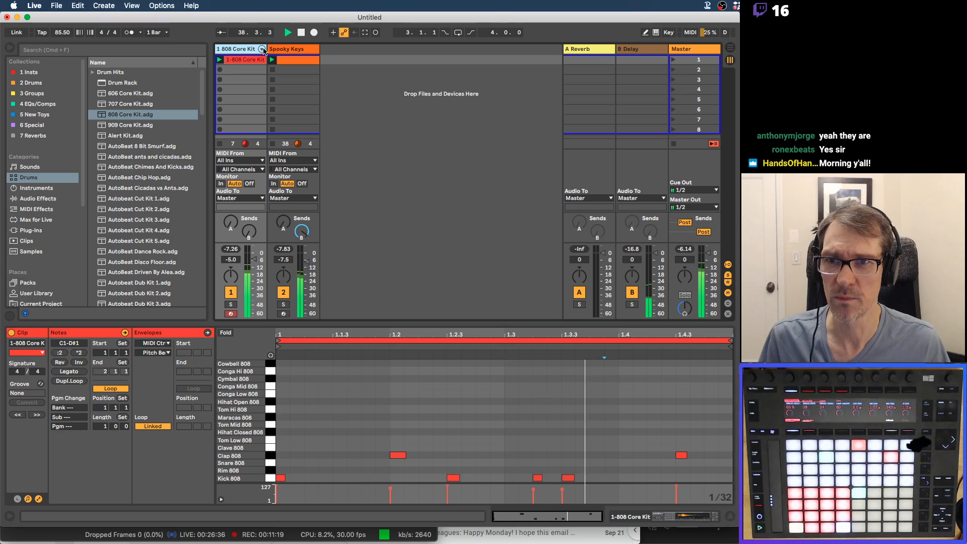
pyautogui.click(261, 49)
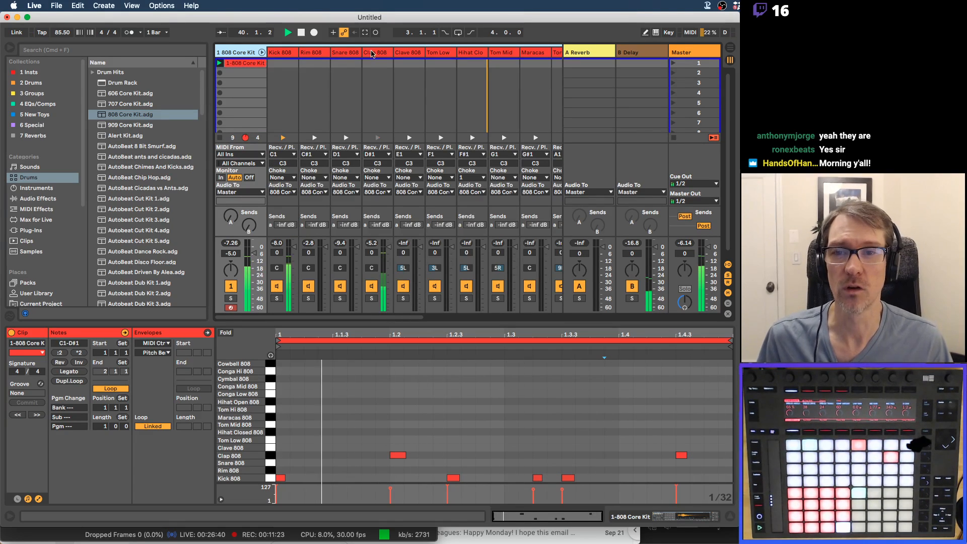
pyautogui.click(372, 52)
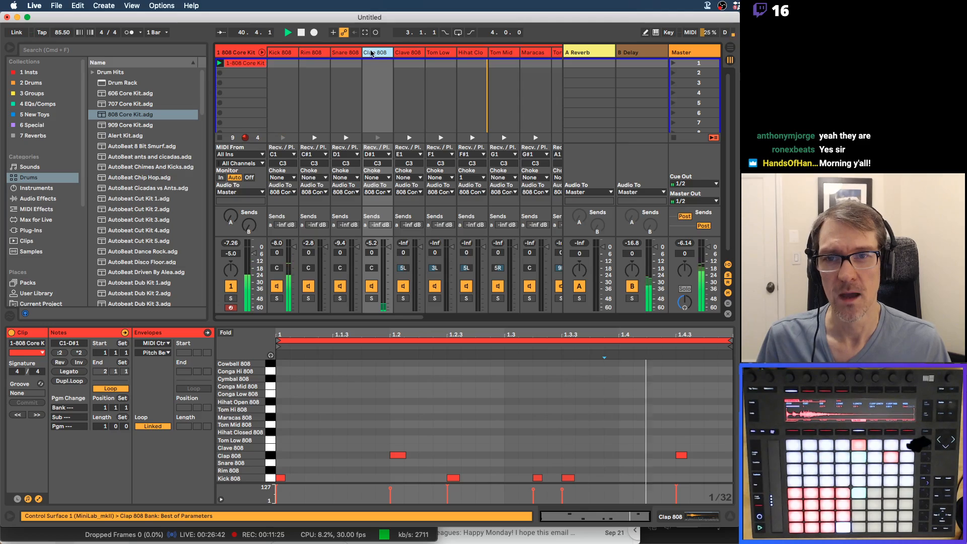
pyautogui.rightClick(375, 53)
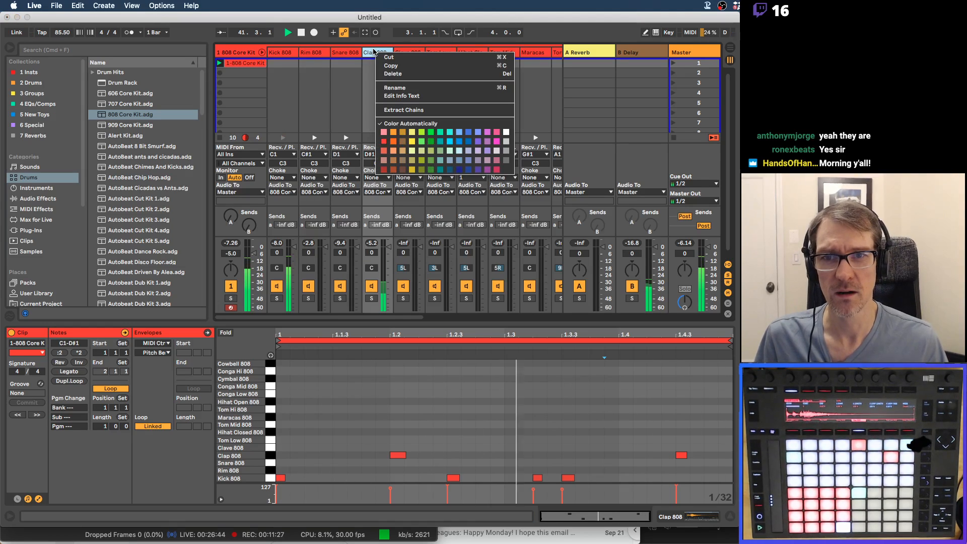
pyautogui.click(397, 110)
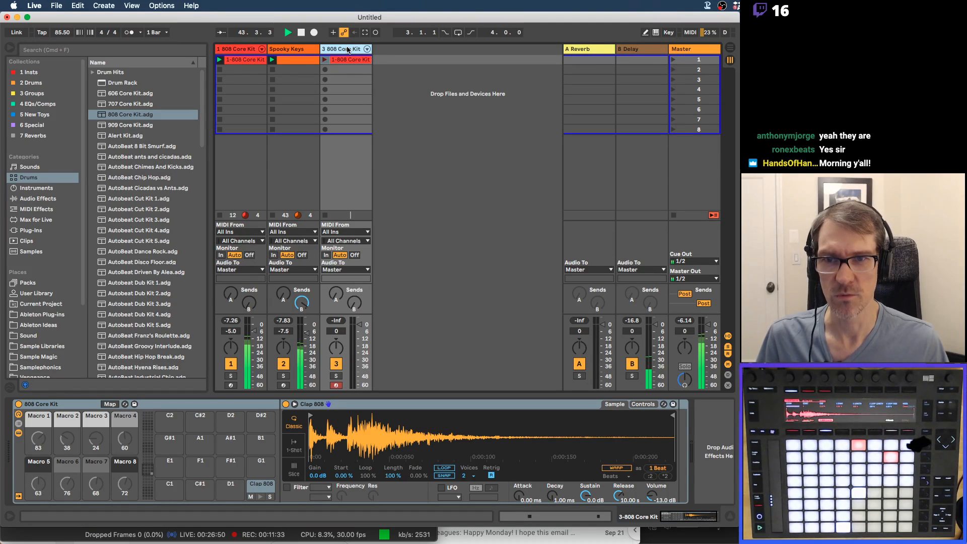
# Rename the extracted clap track as HC and the original 808 Core Kit track as BD 808.
pyautogui.press('super+r')
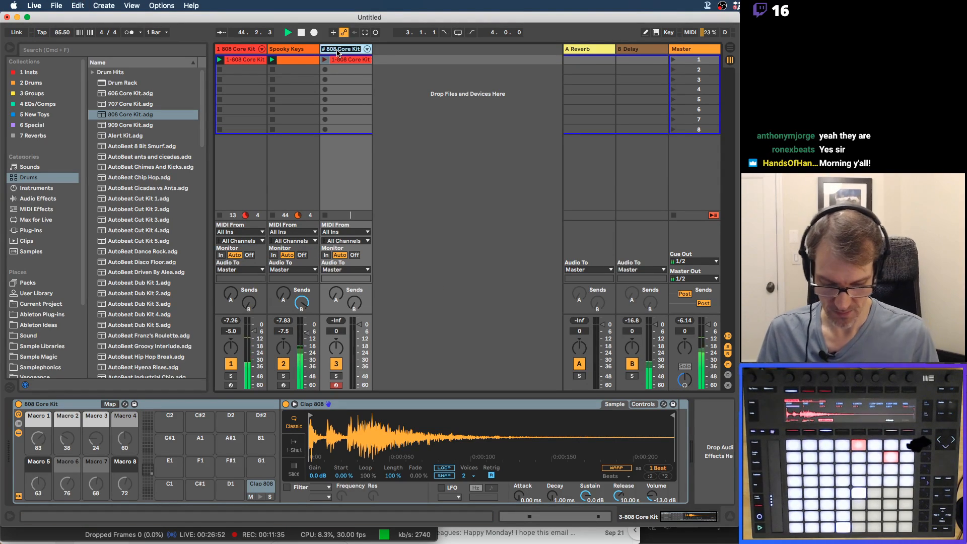
pyautogui.write('HC')
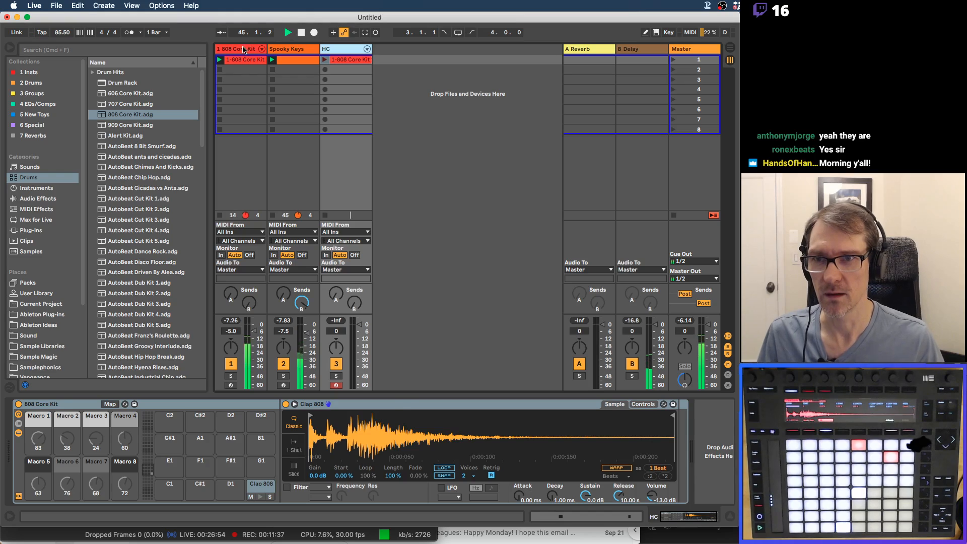
pyautogui.click(243, 50)
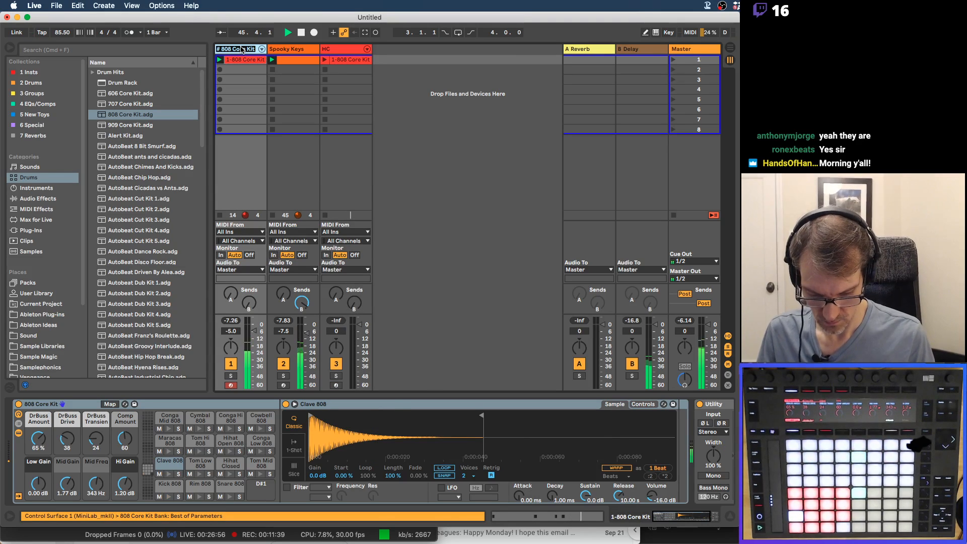
pyautogui.write('BD 808')
pyautogui.press('Return')
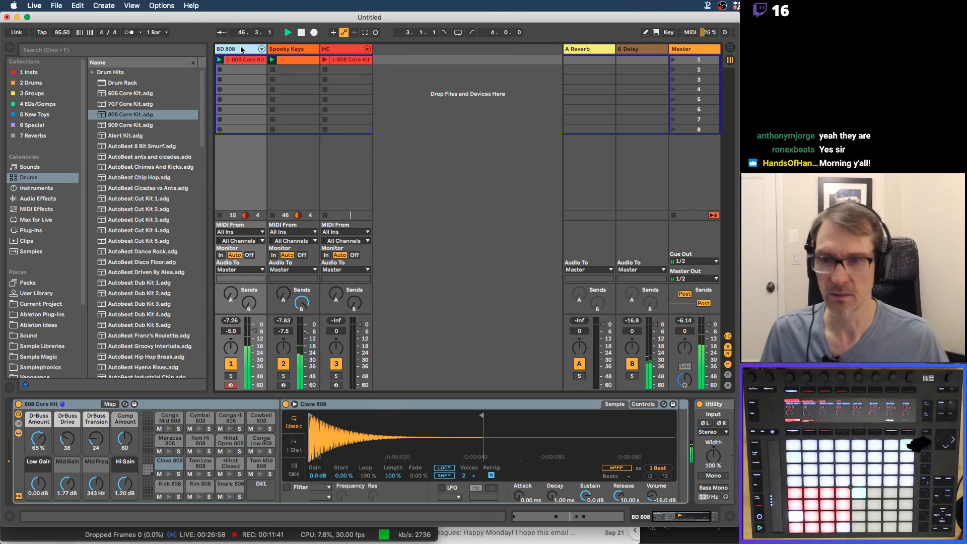
# Copy the BD 808 track's name and apply it to the clip in its first slot.
pyautogui.press('super+r')
pyautogui.press('super+c')
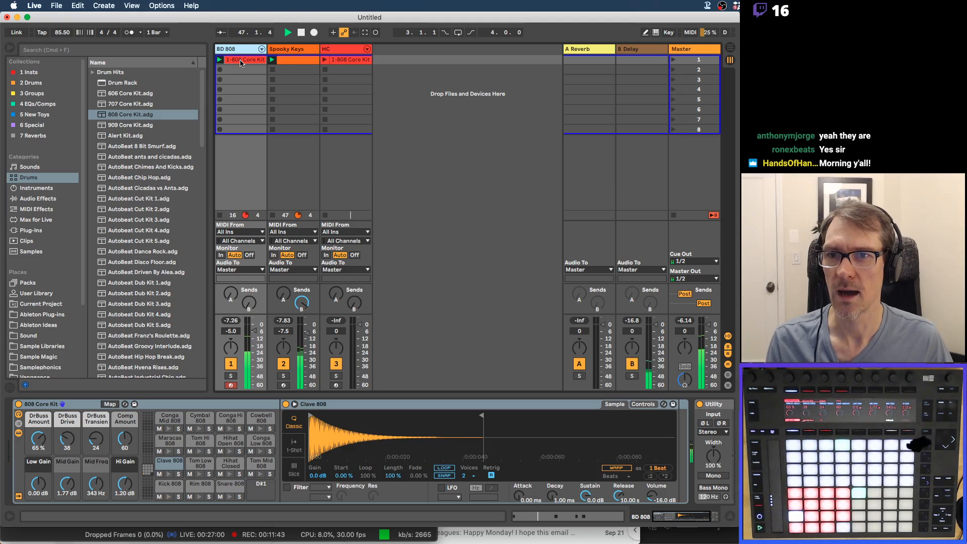
pyautogui.click(240, 61)
pyautogui.press('super+r')
pyautogui.press('super+v')
pyautogui.press('Return')
# Copy the HC track's name and apply it to the clip in its first slot.
pyautogui.click(334, 49)
pyautogui.press('super+r')
pyautogui.press('super+c')
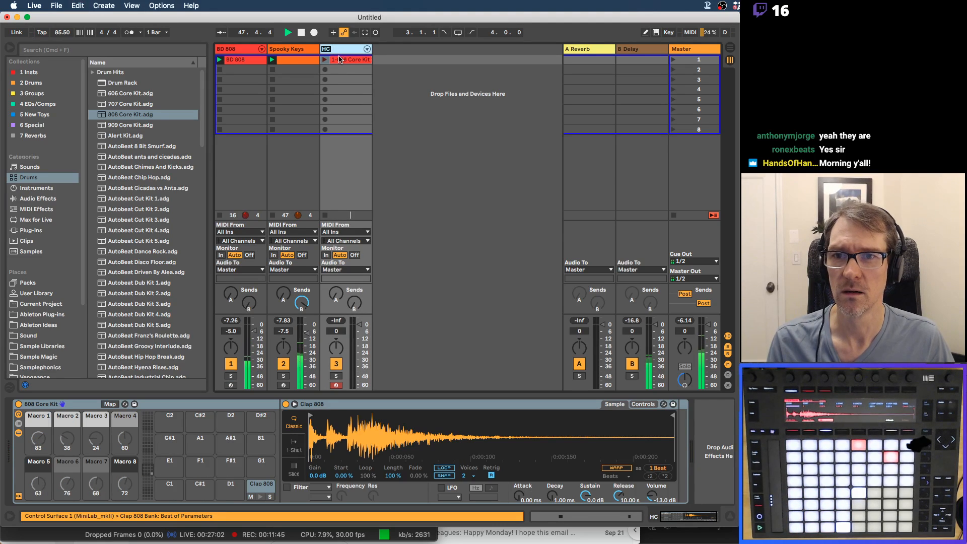
pyautogui.press('Return')
pyautogui.click(338, 62)
pyautogui.press('super+r')
pyautogui.press('super+v')
pyautogui.press('Return')
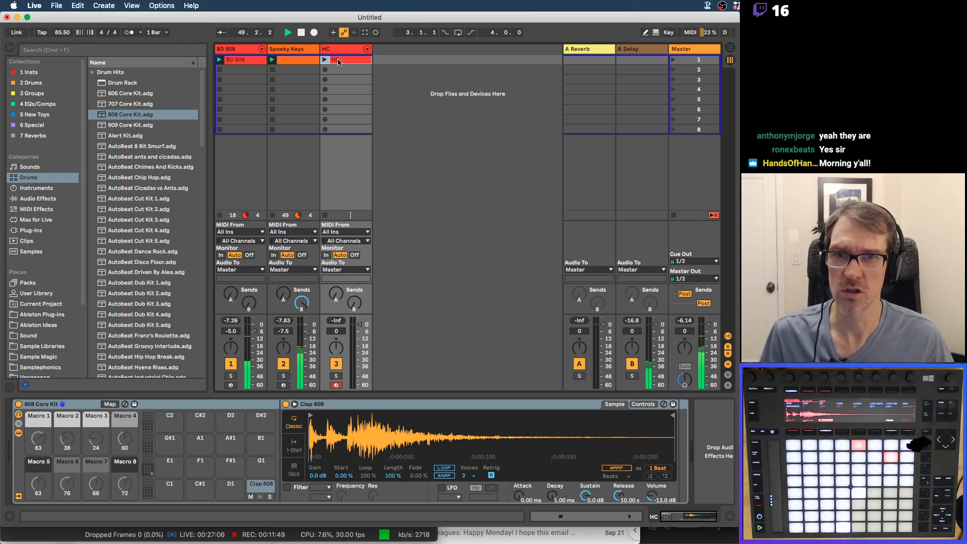
# Move the HC track between BD 808 and Spooky Keys and select both drum tracks.
pyautogui.moveTo(336, 50); pyautogui.dragTo(282, 52)
pyautogui.click(238, 50)
pyautogui.click(287, 49)
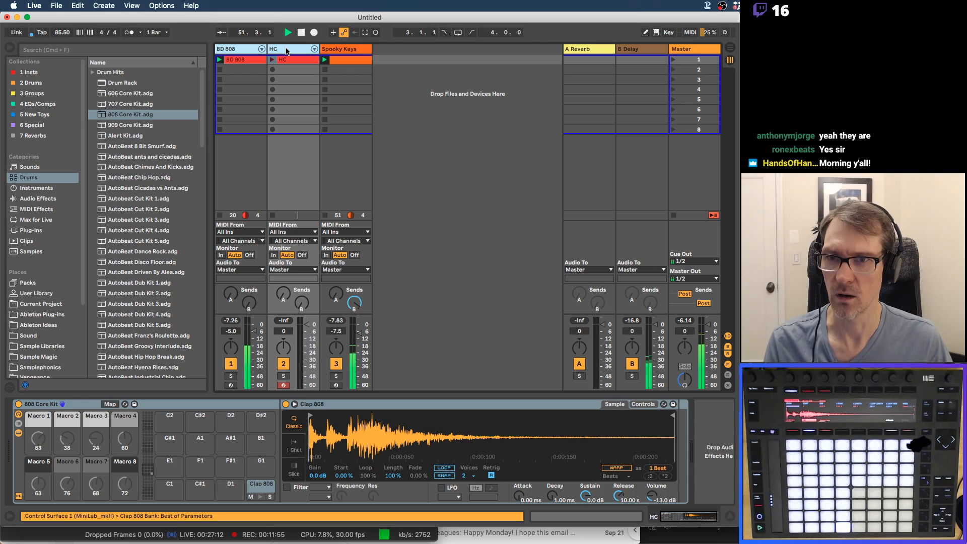
# Color the BD 808 and HC tracks orange.
pyautogui.click(251, 51)
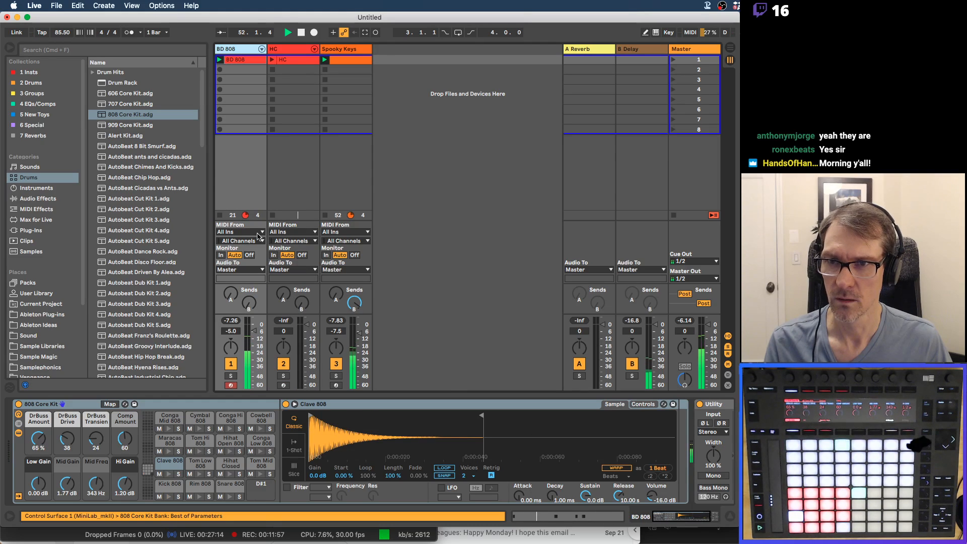
pyautogui.rightClick(253, 50)
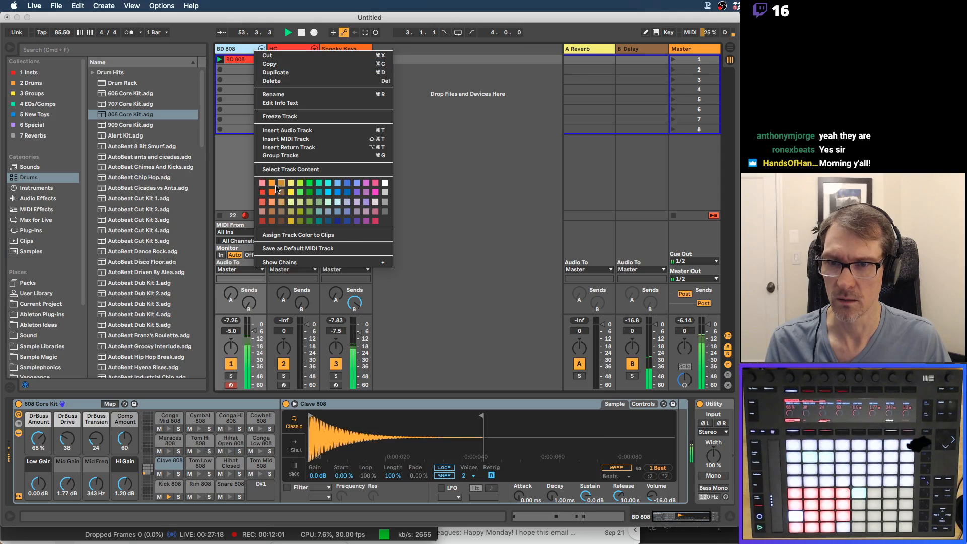
pyautogui.click(272, 192)
pyautogui.rightClick(287, 52)
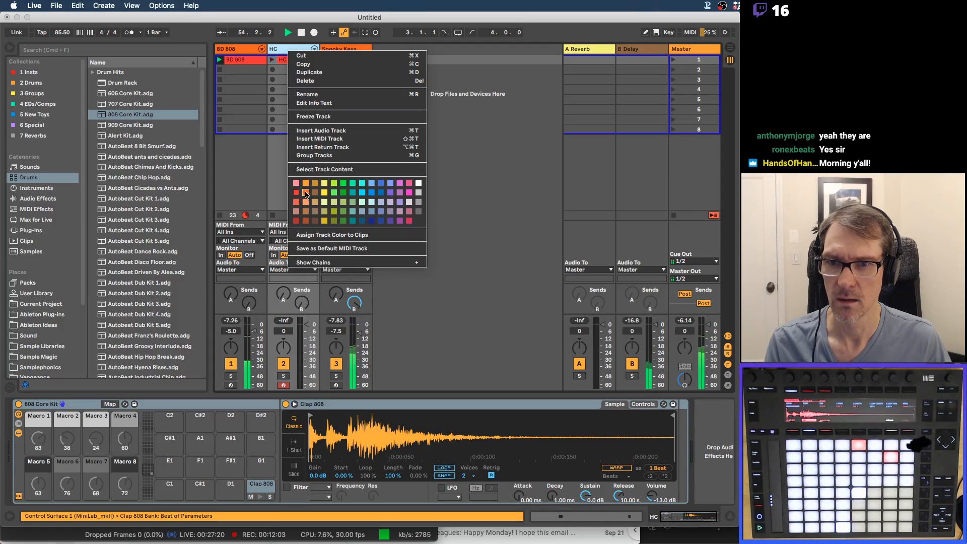
pyautogui.click(306, 194)
pyautogui.click(253, 49)
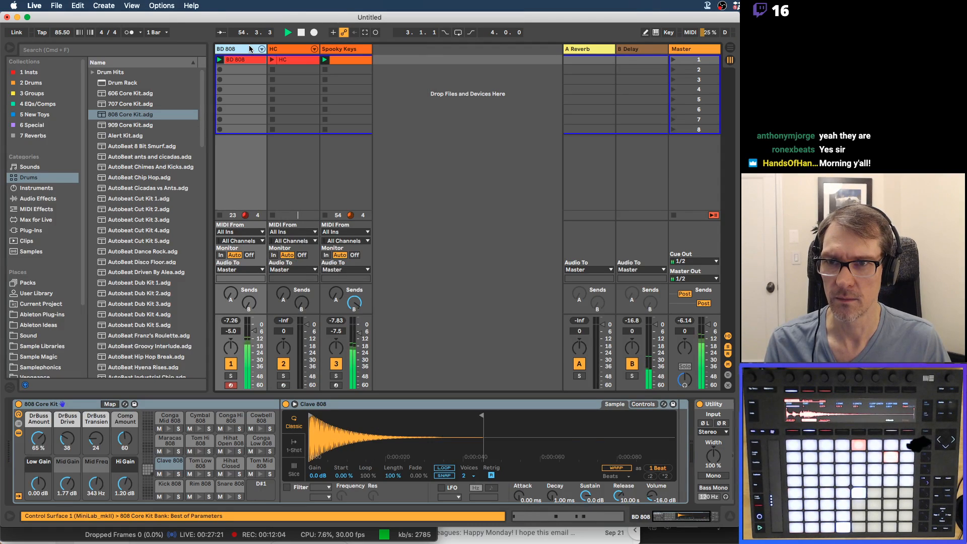
# Duplicate the HC track and swap the copy's 808 Core Kit for the Datai Kit.
pyautogui.click(285, 52)
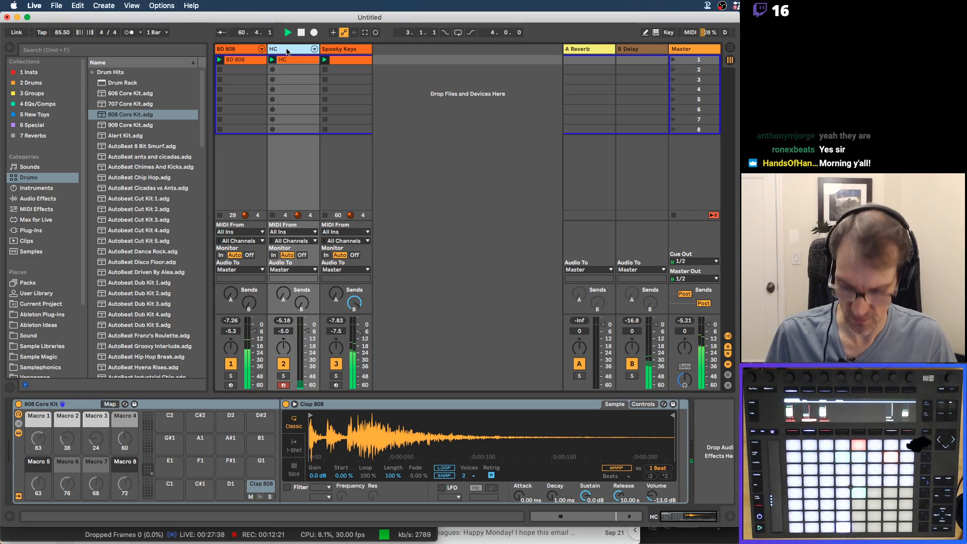
pyautogui.press('super+d')
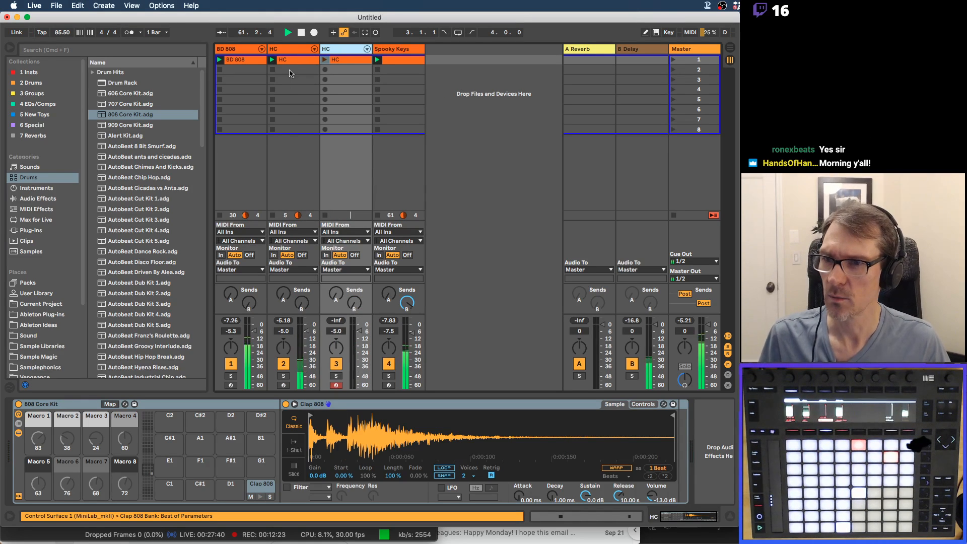
pyautogui.click(125, 405)
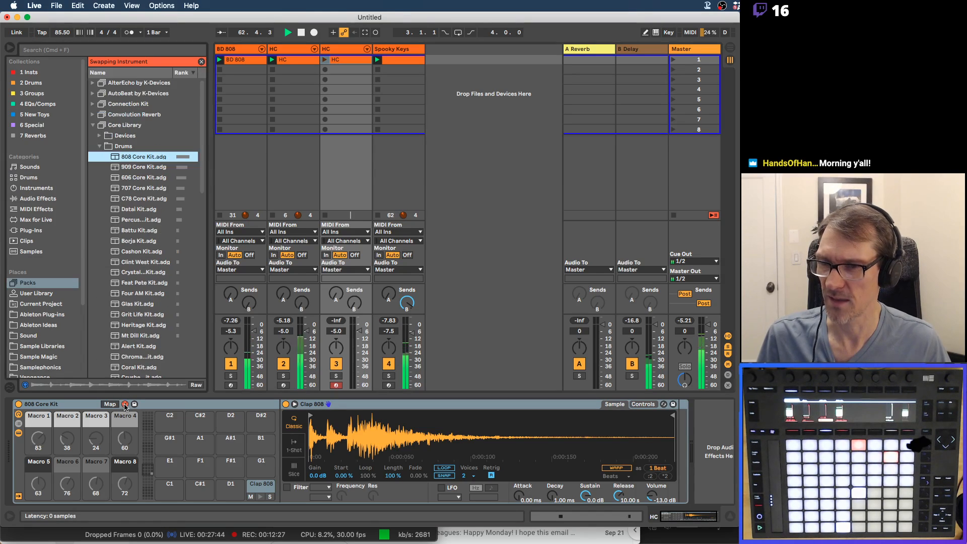
pyautogui.click(138, 210)
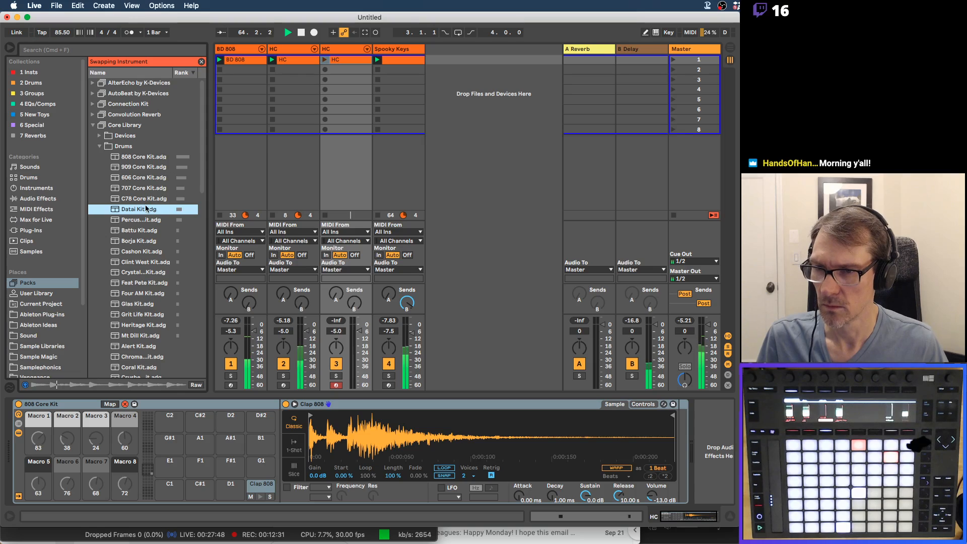
pyautogui.doubleClick(130, 210)
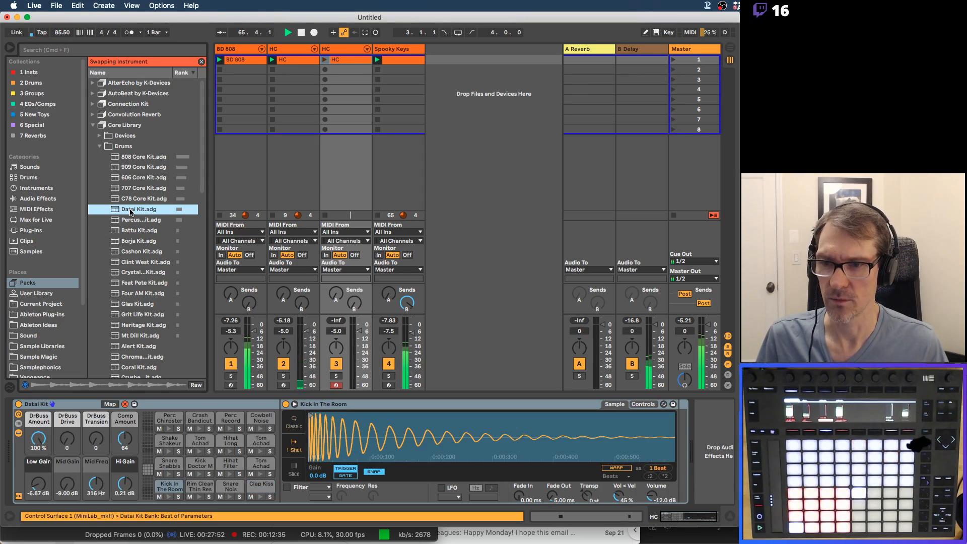
# Replace the duplicated HC track's first clip with a newly recorded hi-hat pattern from the Datai Kit.
pyautogui.click(341, 60)
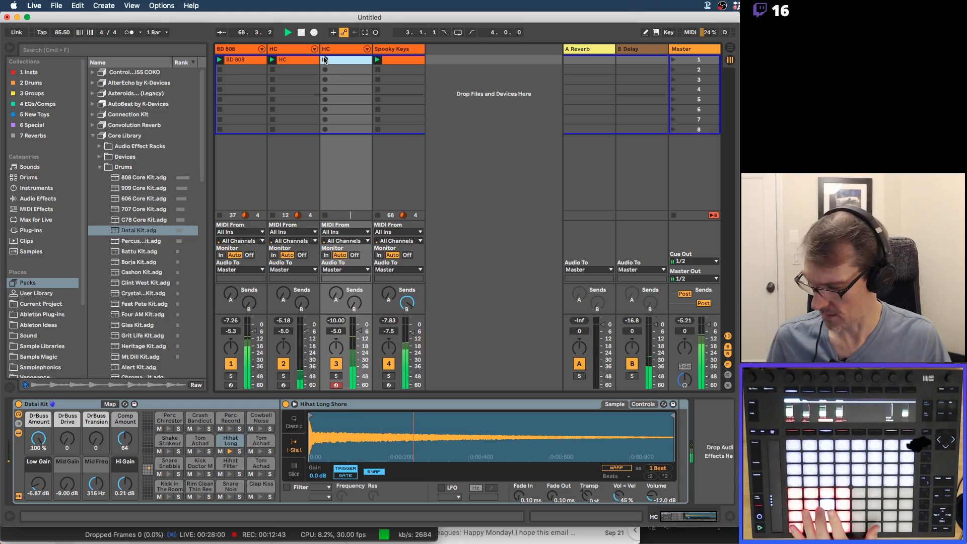
pyautogui.click(323, 60)
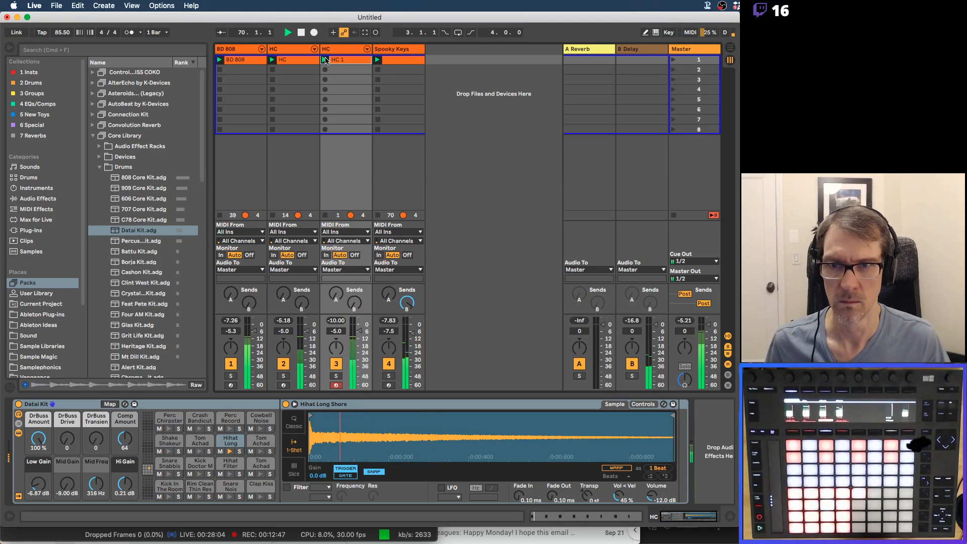
# Insert an audio track after the second HC track and name it Dr Grp.
pyautogui.click(341, 50)
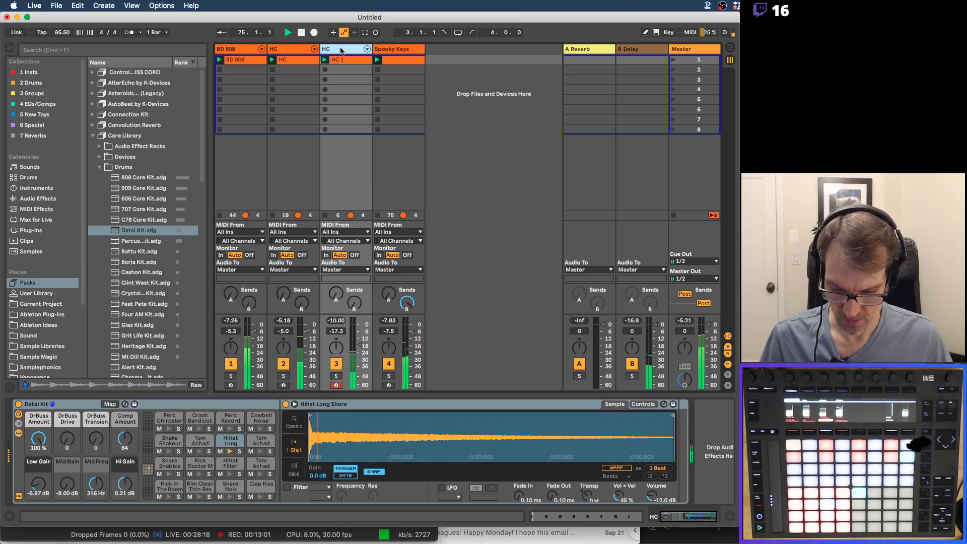
pyautogui.press('super+t')
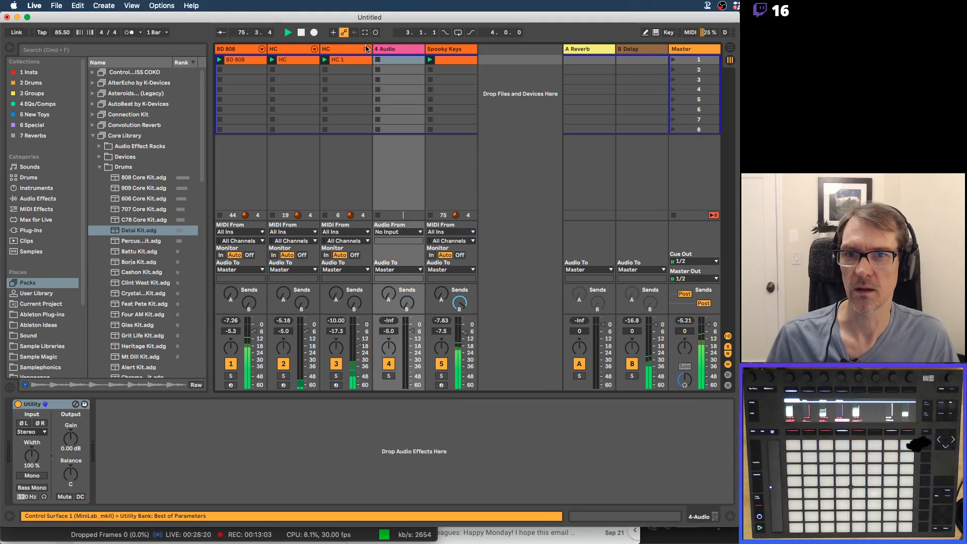
pyautogui.press('super+r')
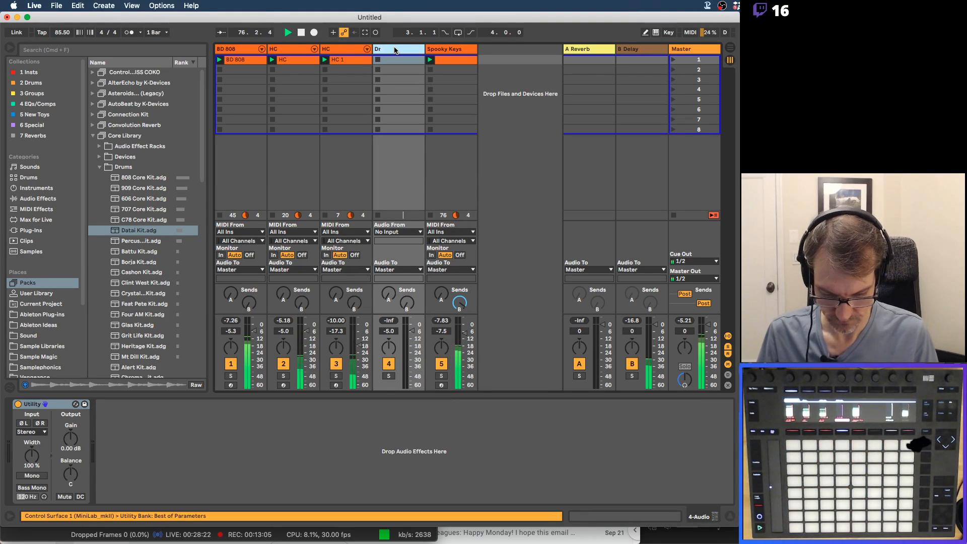
pyautogui.write('Dr Grp')
pyautogui.press('Return')
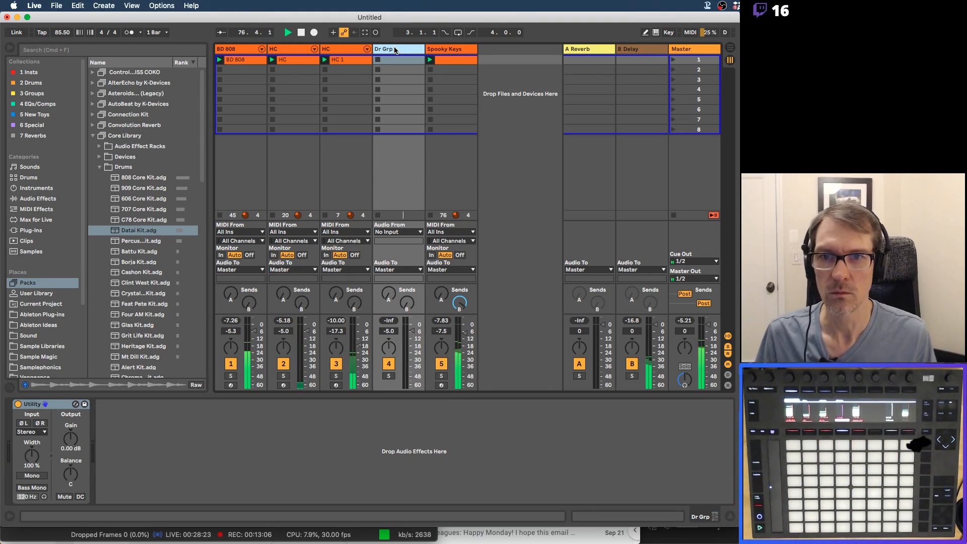
# Route the audio of the BD 808 and both HC tracks to Dr Grp, and set Dr Grp's monitoring to In.
pyautogui.click(246, 50)
pyautogui.keyDown('shift'); pyautogui.click(330, 49); pyautogui.keyUp('shift')
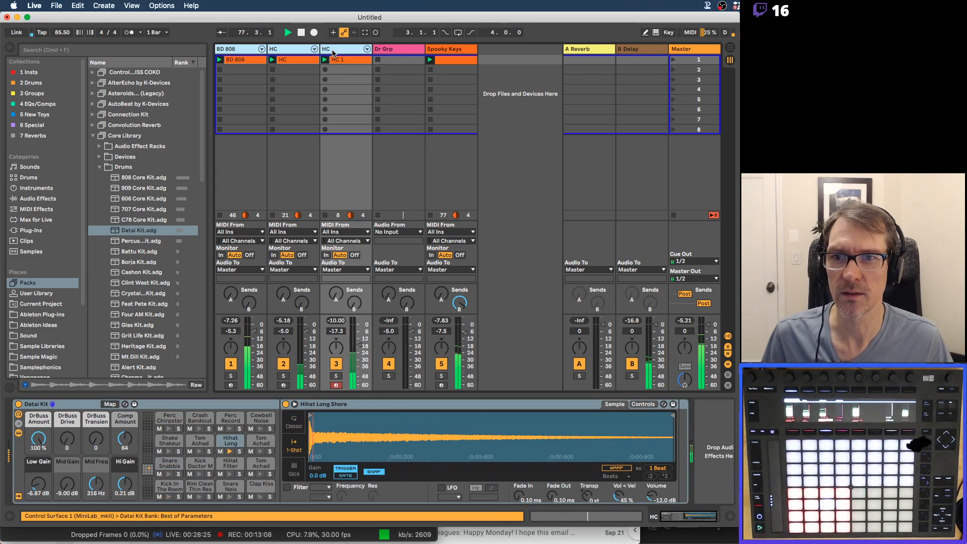
pyautogui.click(338, 272)
pyautogui.click(337, 305)
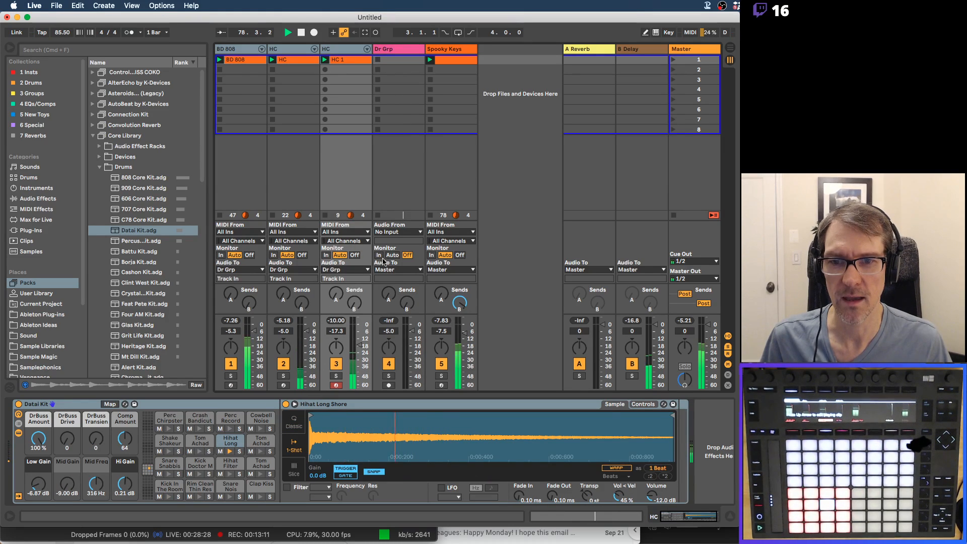
pyautogui.click(379, 255)
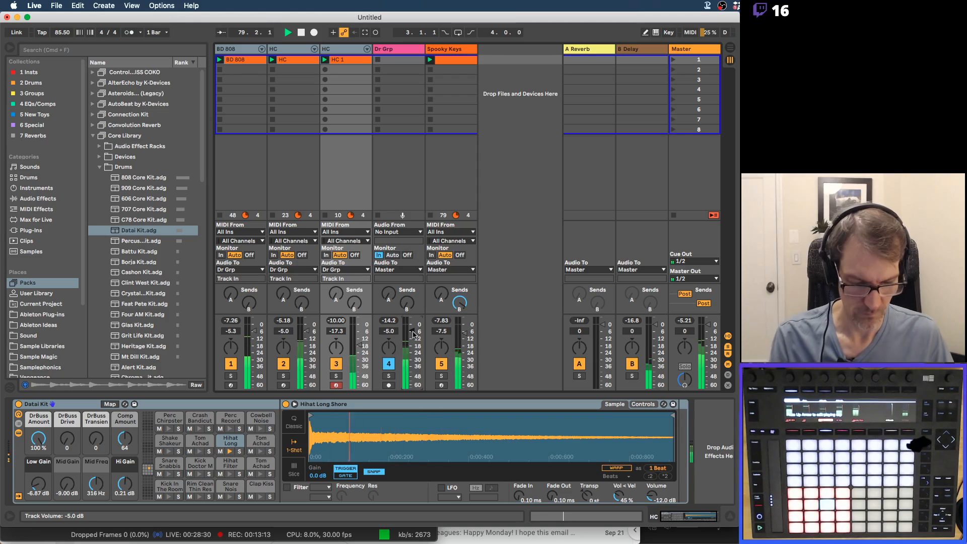
# Reset Dr Grp's volume to 0 dB and color the track orange.
pyautogui.doubleClick(413, 334)
pyautogui.rightClick(406, 53)
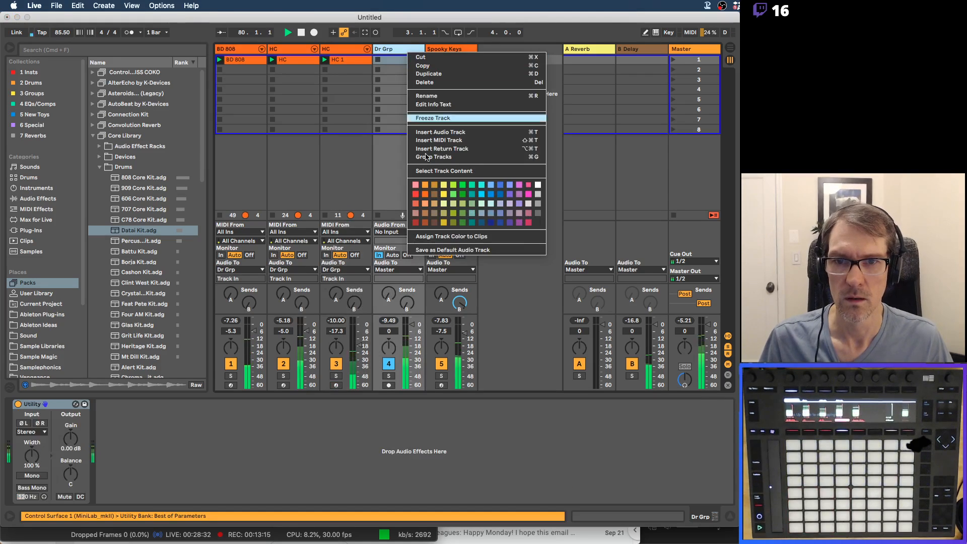
pyautogui.click(424, 182)
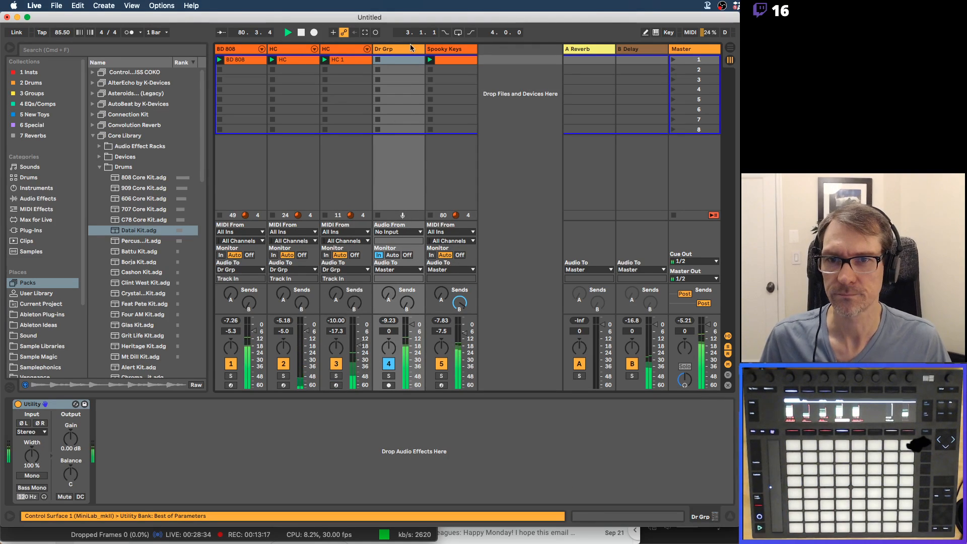
pyautogui.rightClick(398, 48)
pyautogui.click(421, 192)
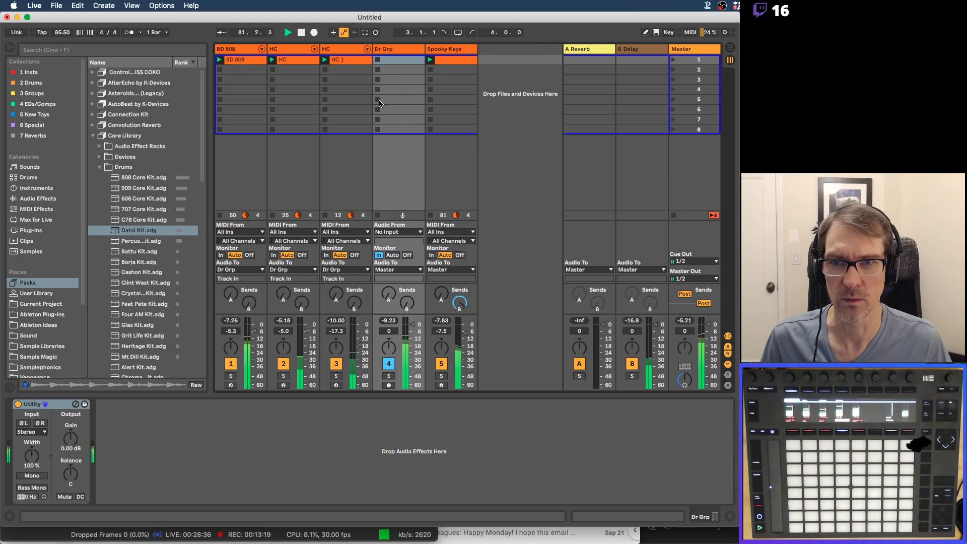
# Replace the Utility device on Dr Grp with the Drum Group Ableton rack from the 3 Groups collection.
pyautogui.click(404, 50)
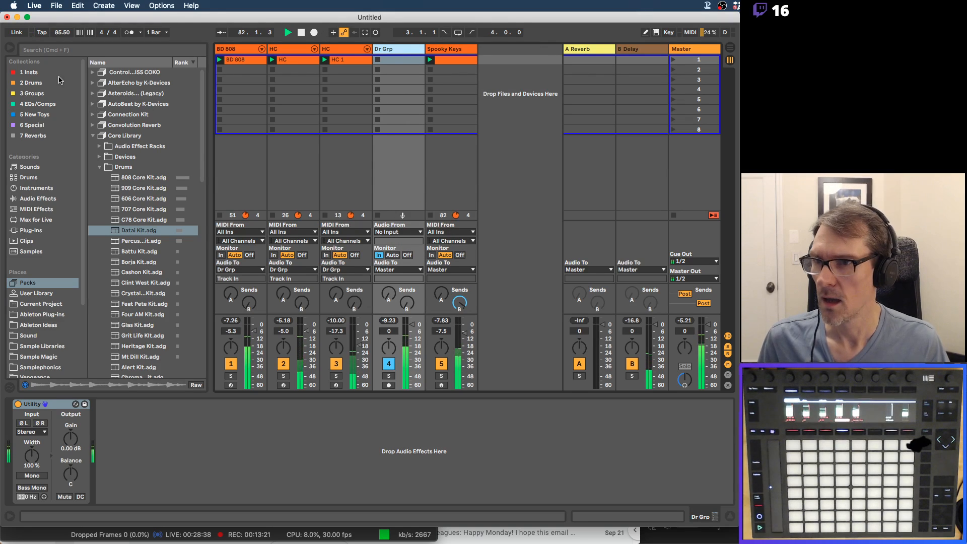
pyautogui.click(43, 94)
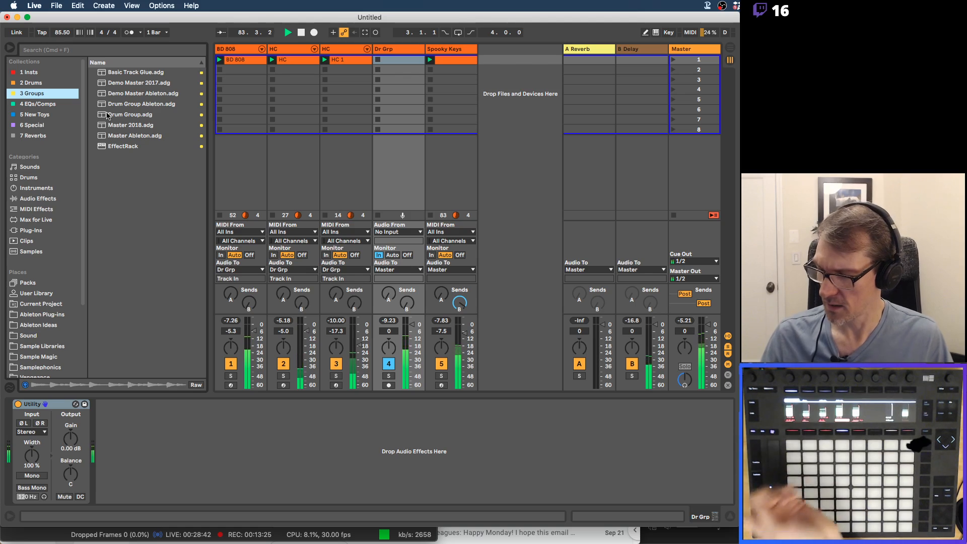
pyautogui.click(396, 49)
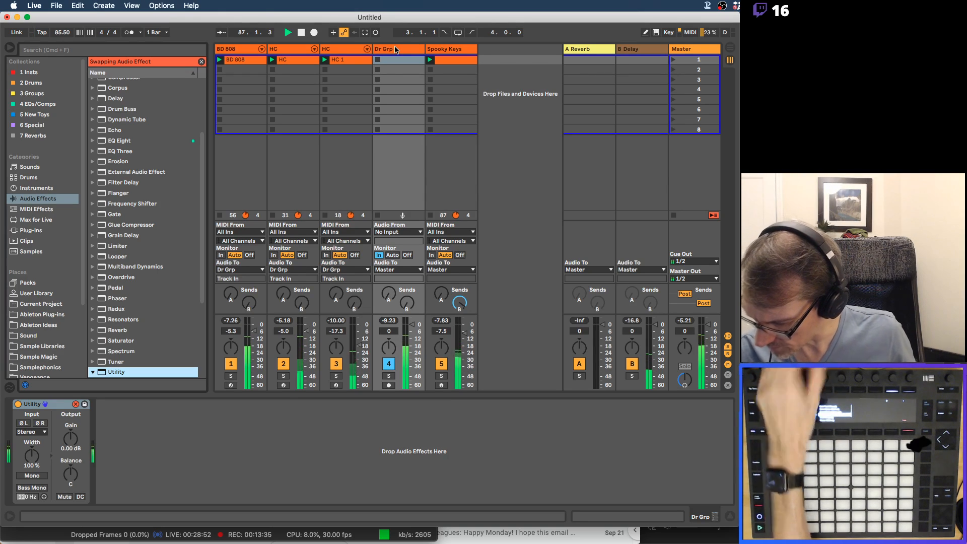
pyautogui.click(395, 49)
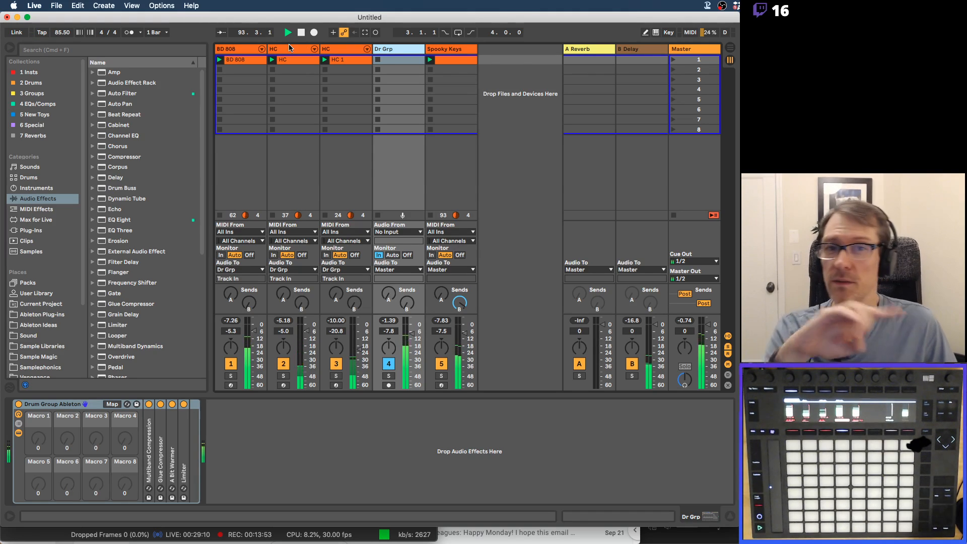
# Stop playback and delete the recorded A-Reverb send automation from the first HC track's clip.
pyautogui.click(578, 50)
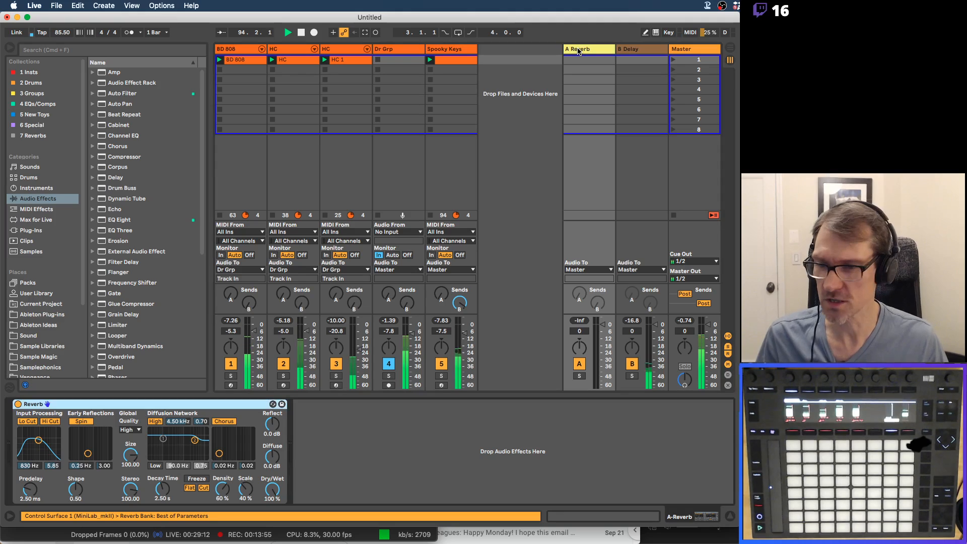
pyautogui.click(292, 51)
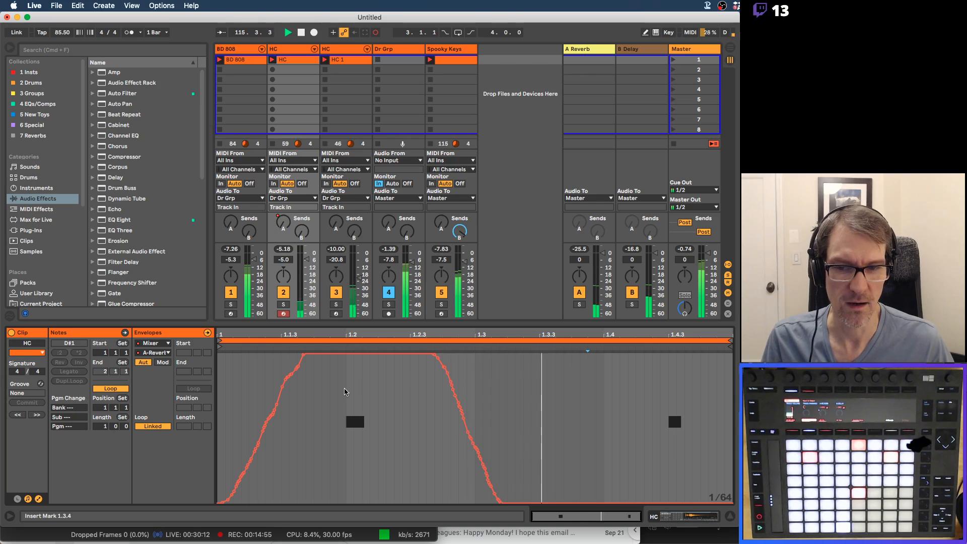
pyautogui.press('space')
pyautogui.moveTo(531, 421); pyautogui.dragTo(211, 426)
pyautogui.press('Delete')
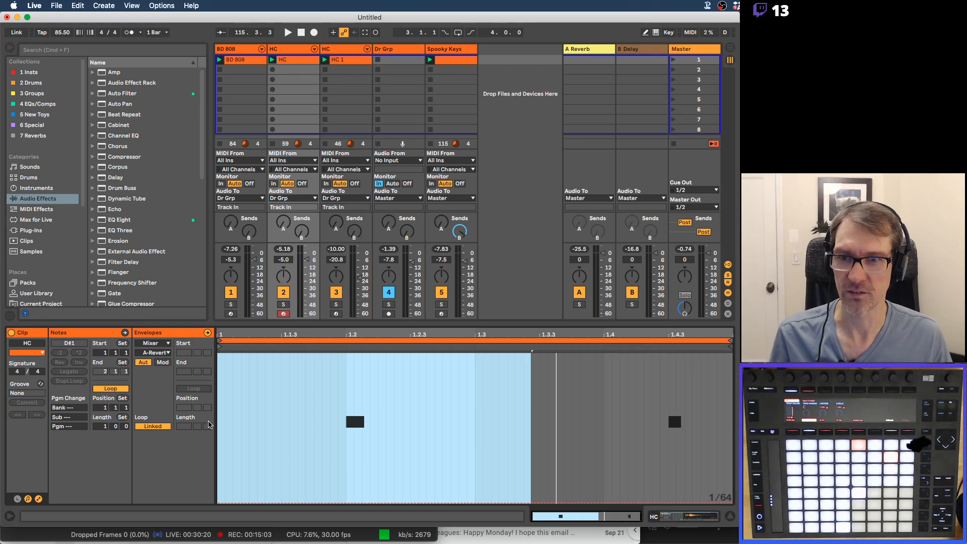
# Draw a 0.0 dB A-Reverb send block around the HC clip's first note on a 1/16 grid, and play it back.
pyautogui.press('super+2')
pyautogui.press('super+2')
pyautogui.click(309, 458)
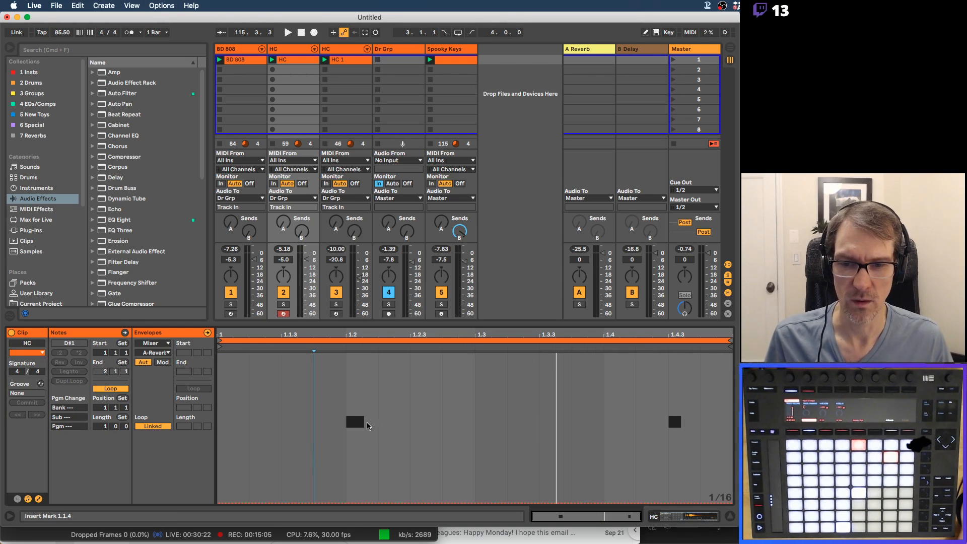
pyautogui.press('b')
pyautogui.moveTo(334, 379); pyautogui.dragTo(424, 349)
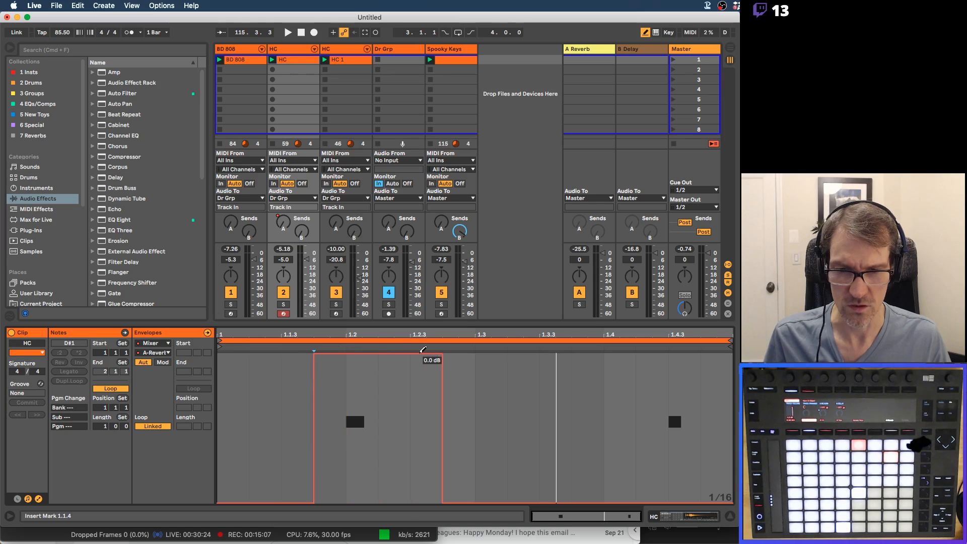
pyautogui.press('space')
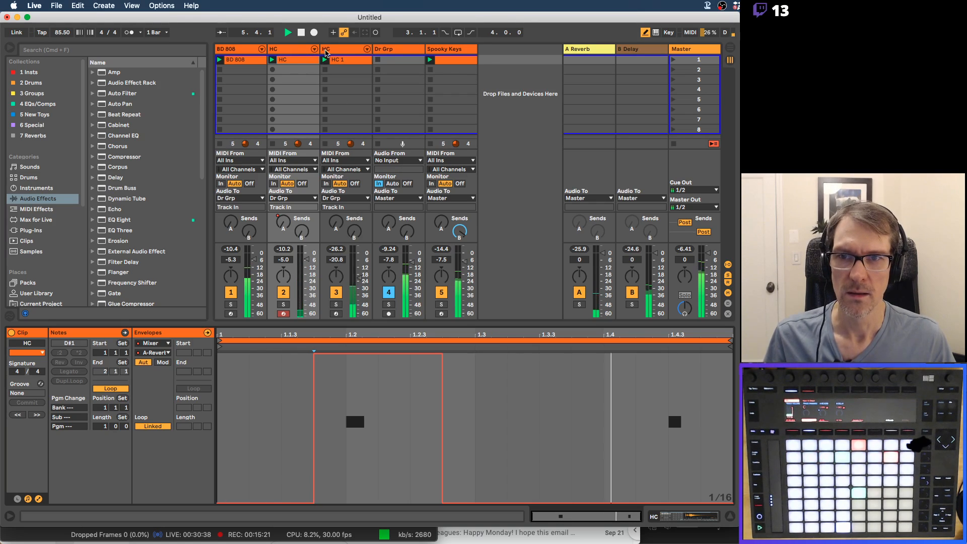
# Duplicate the second HC track and delete the clip from the copy.
pyautogui.click(333, 50)
pyautogui.press('super+d')
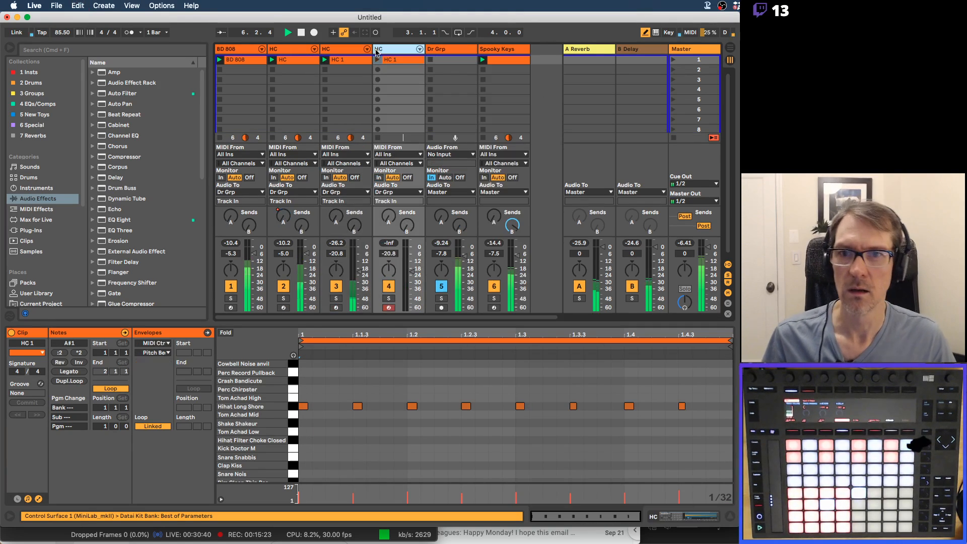
pyautogui.click(395, 60)
pyautogui.press('Delete')
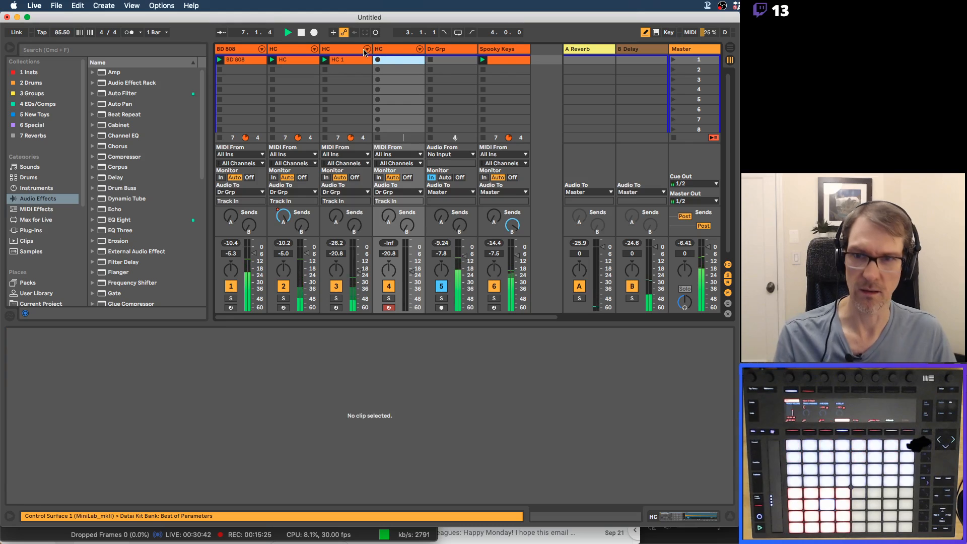
# Rename the original second HC track and its HC 1 clip as Cym.
pyautogui.click(356, 50)
pyautogui.press('super+r')
pyautogui.write('Cym')
pyautogui.press('Return')
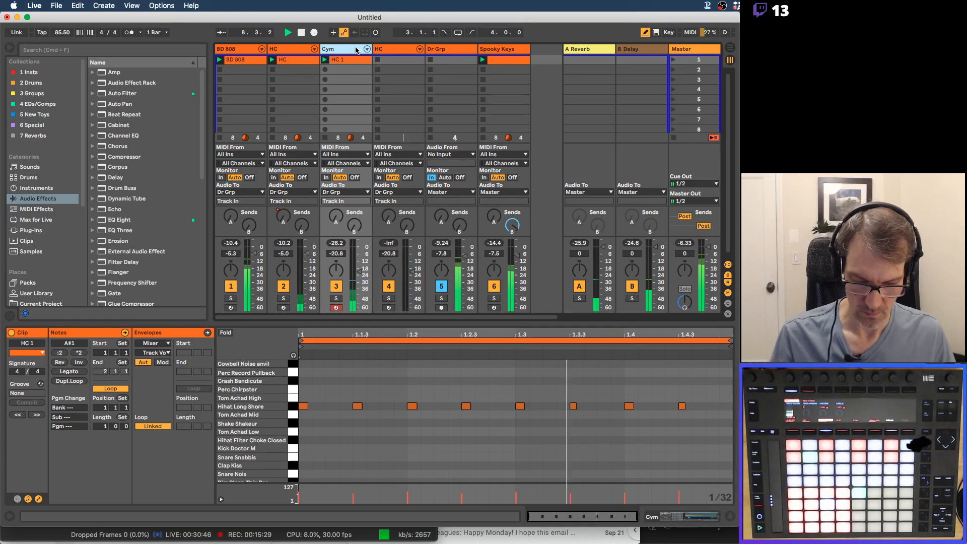
pyautogui.press('super+r')
pyautogui.press('super+c')
pyautogui.press('Escape')
pyautogui.click(348, 59)
pyautogui.press('super+r')
pyautogui.press('super+v')
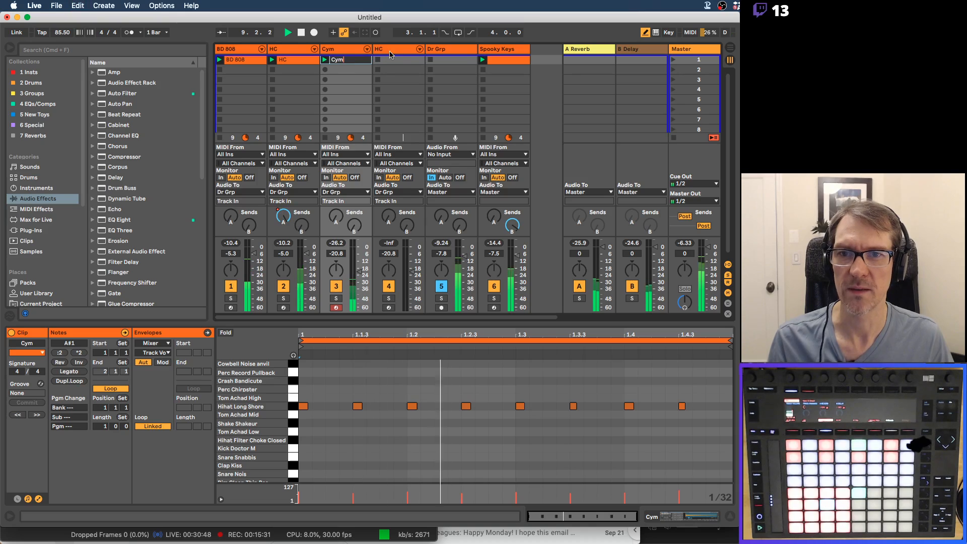
pyautogui.press('Return')
# Rename the empty duplicate of the HC track as Perc.
pyautogui.click(391, 51)
pyautogui.press('super+r')
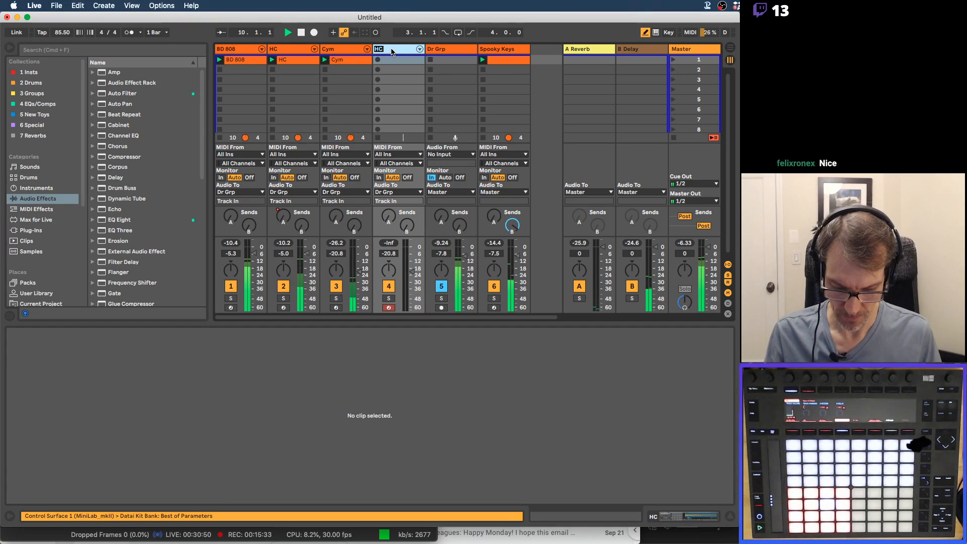
pyautogui.write('Perc')
pyautogui.press('Return')
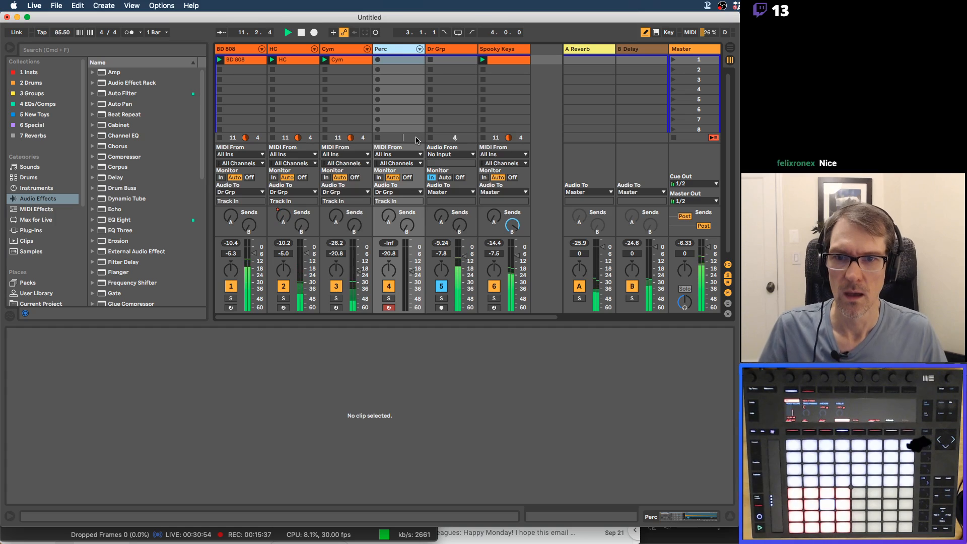
# Select the Perc track and play the session to audition its kit against the running clips.
pyautogui.press('space')
pyautogui.click(351, 49)
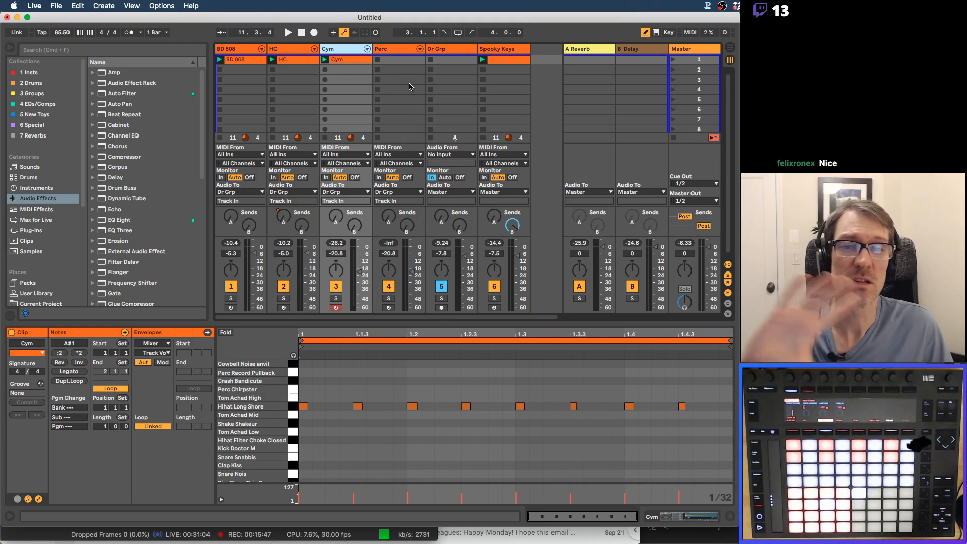
pyautogui.click(395, 50)
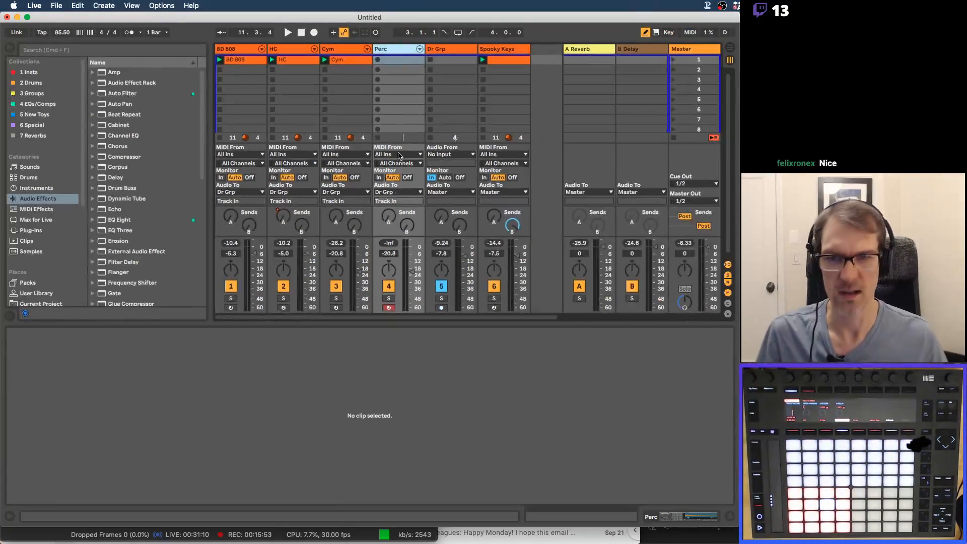
pyautogui.press('space')
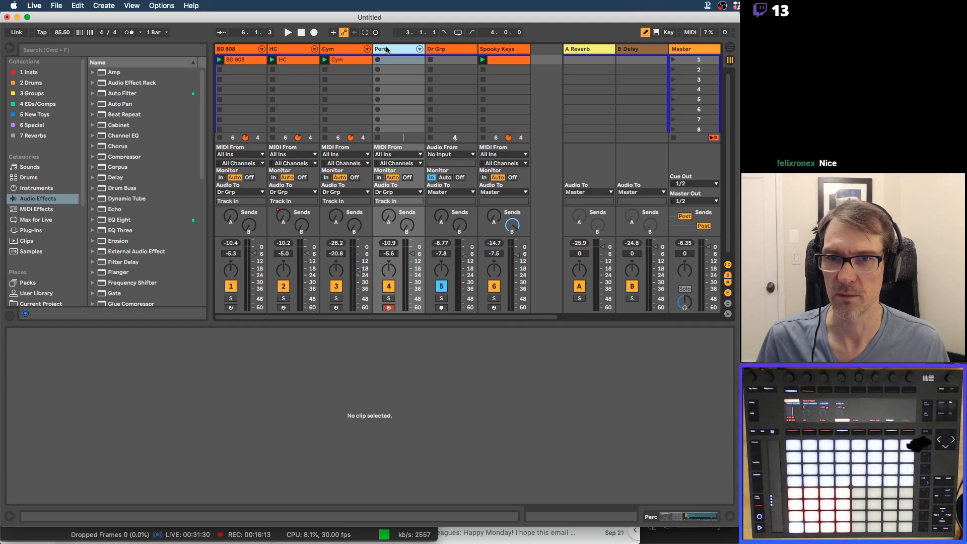
# Swap the Perc track's Datai Kit for the Four AM Kit from the Core Library drums.
pyautogui.doubleClick(387, 49)
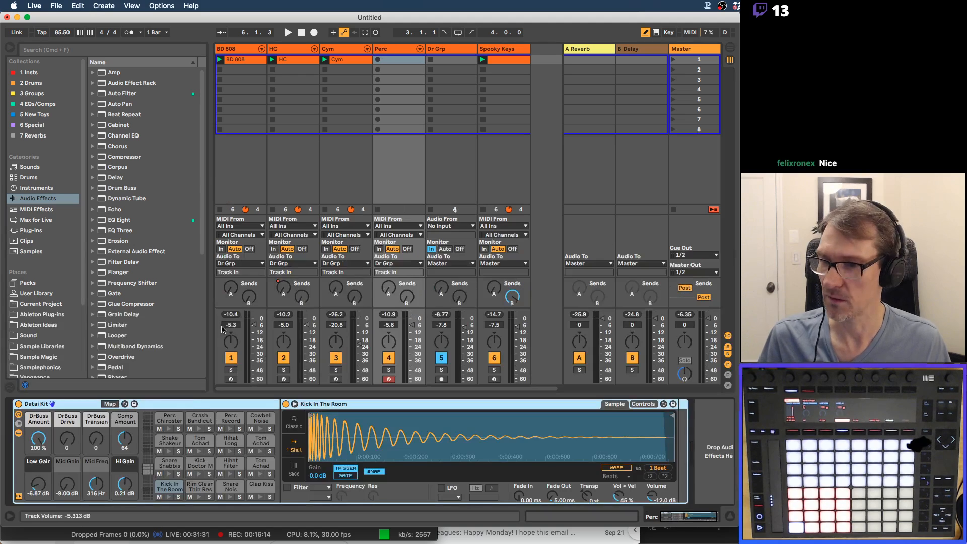
pyautogui.click(125, 405)
pyautogui.click(153, 241)
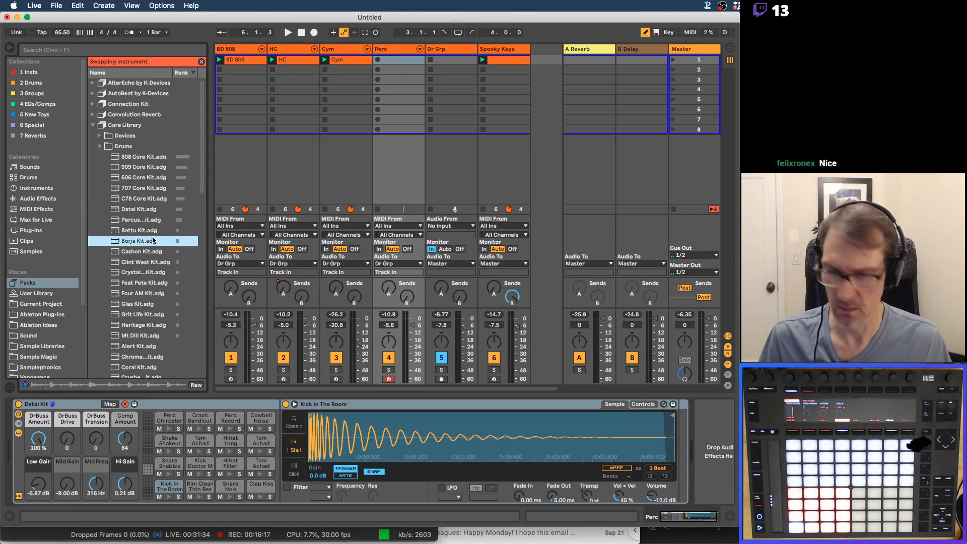
pyautogui.press('Down')
pyautogui.press('Down')
pyautogui.press('Down')
pyautogui.press('Down')
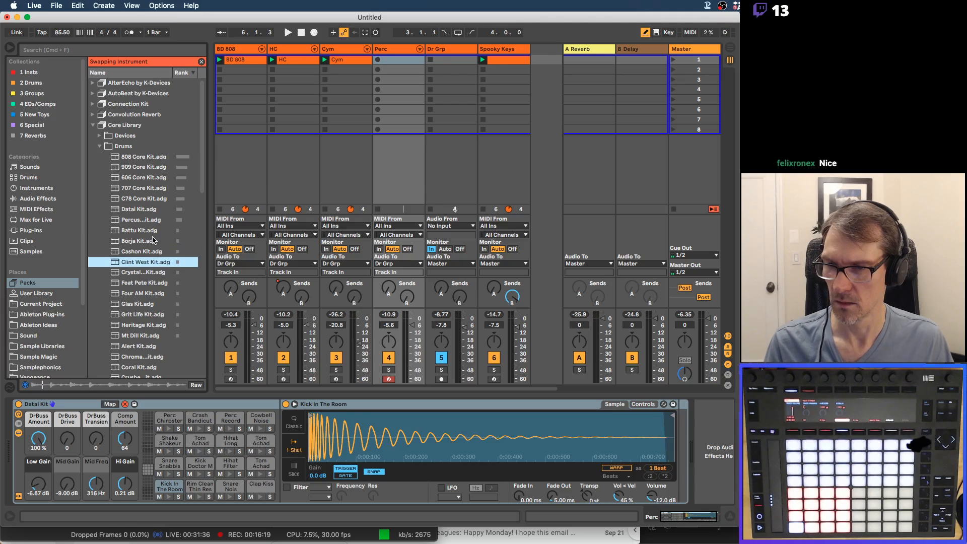
pyautogui.press('Down')
pyautogui.press('Down')
pyautogui.press('Down')
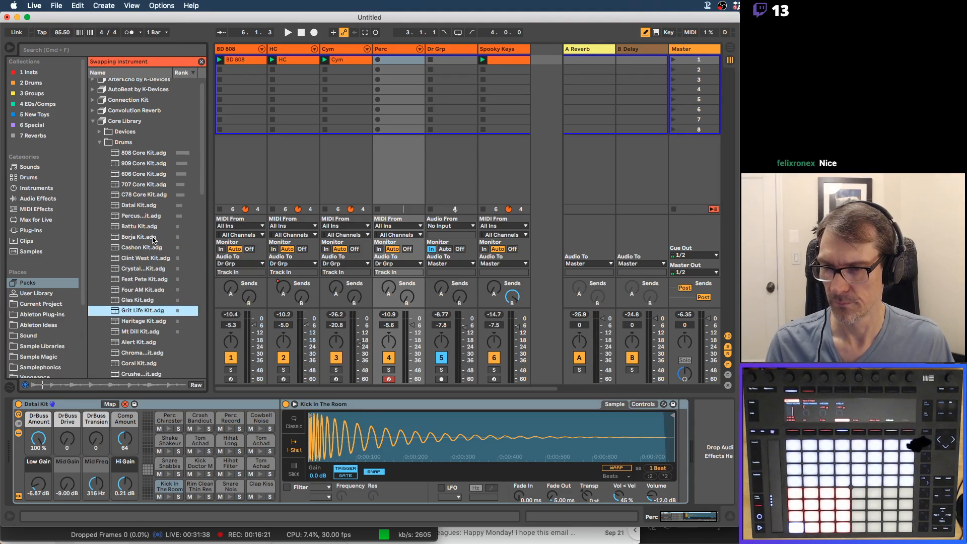
pyautogui.press('Up')
pyautogui.press('Up')
pyautogui.scroll(-4, 153, 239)
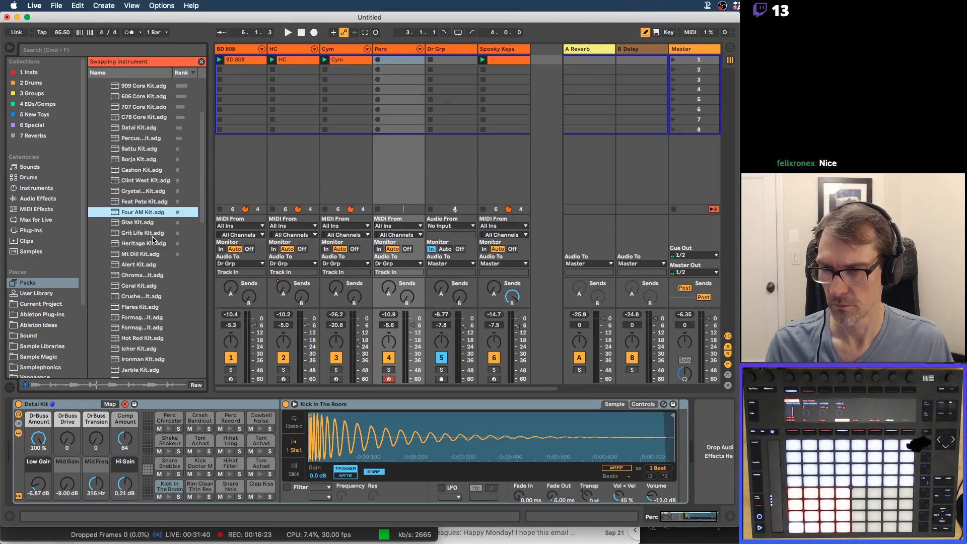
pyautogui.press('Return')
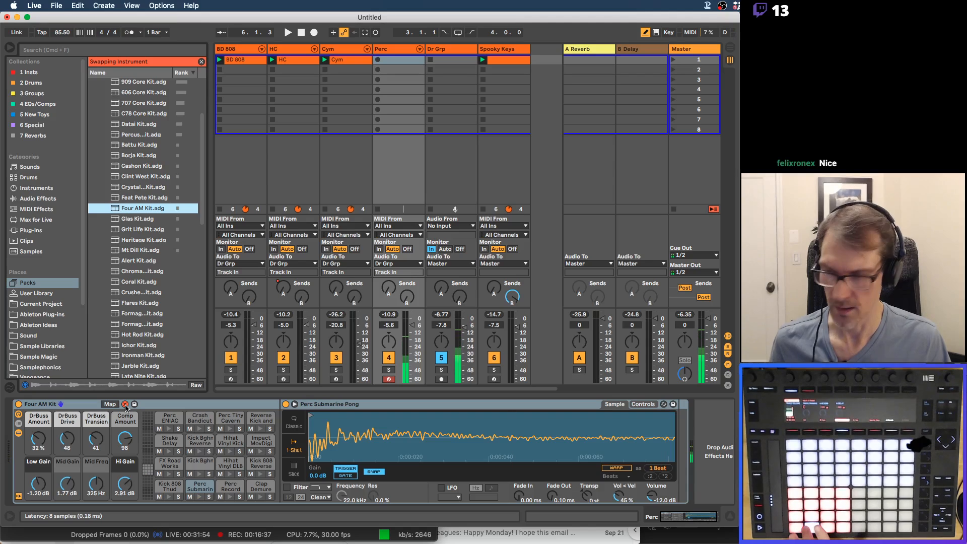
pyautogui.click(125, 405)
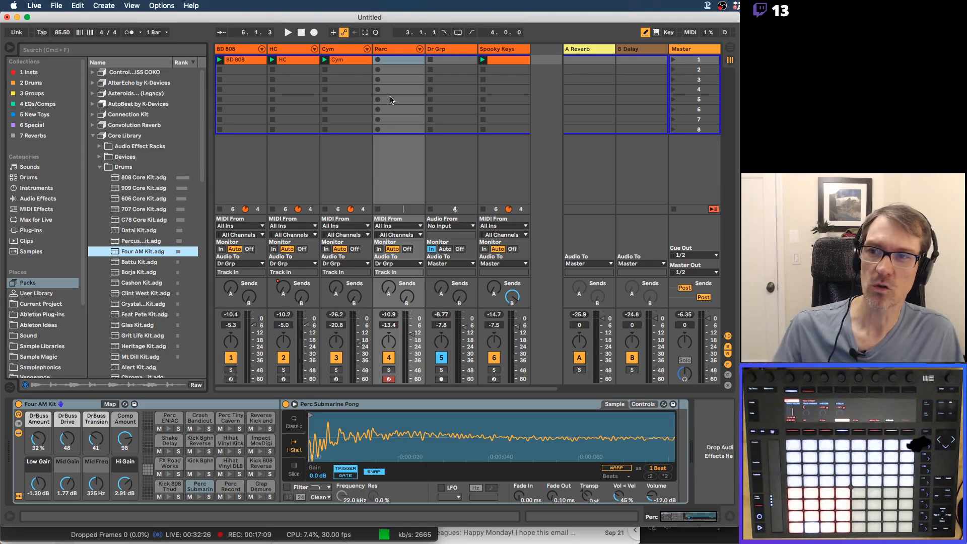
pyautogui.click(77, 6)
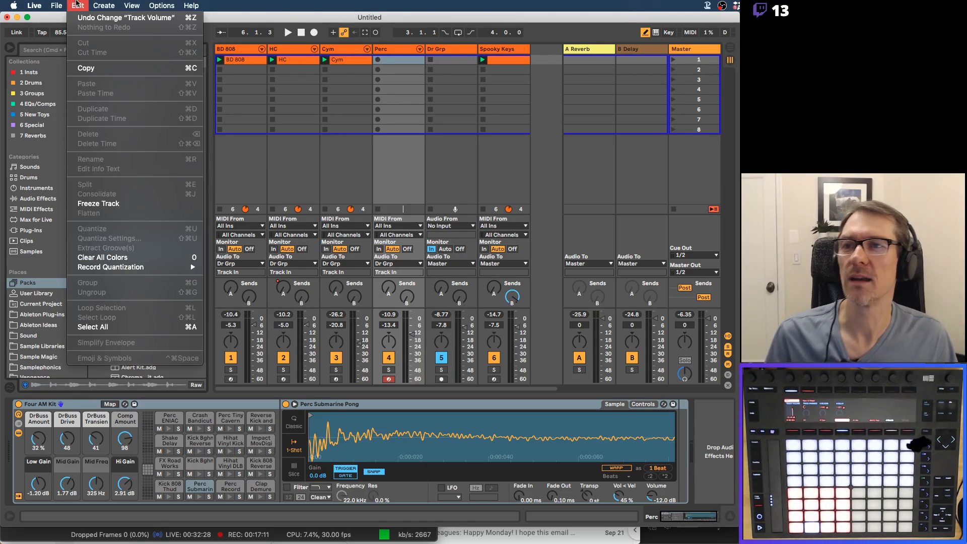
pyautogui.moveTo(134, 267)
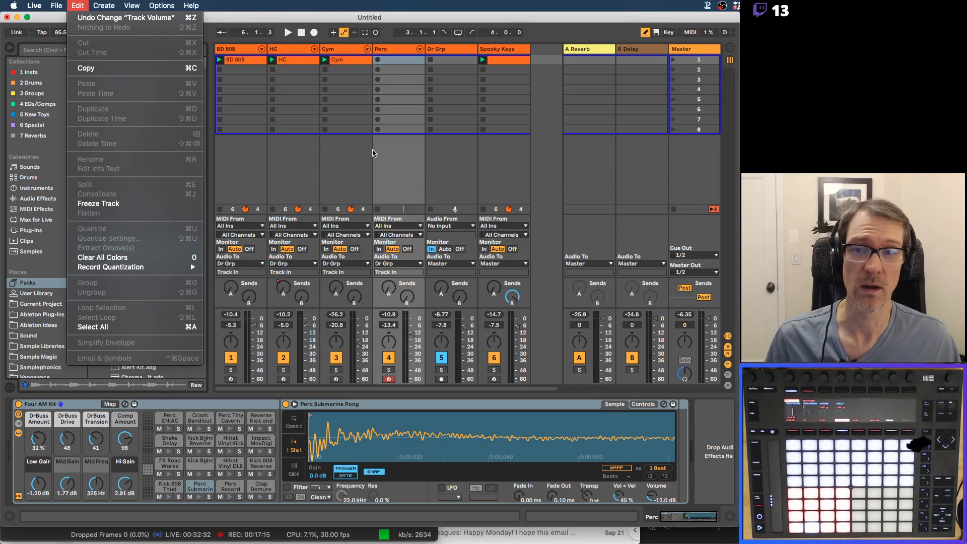
pyautogui.press('Escape')
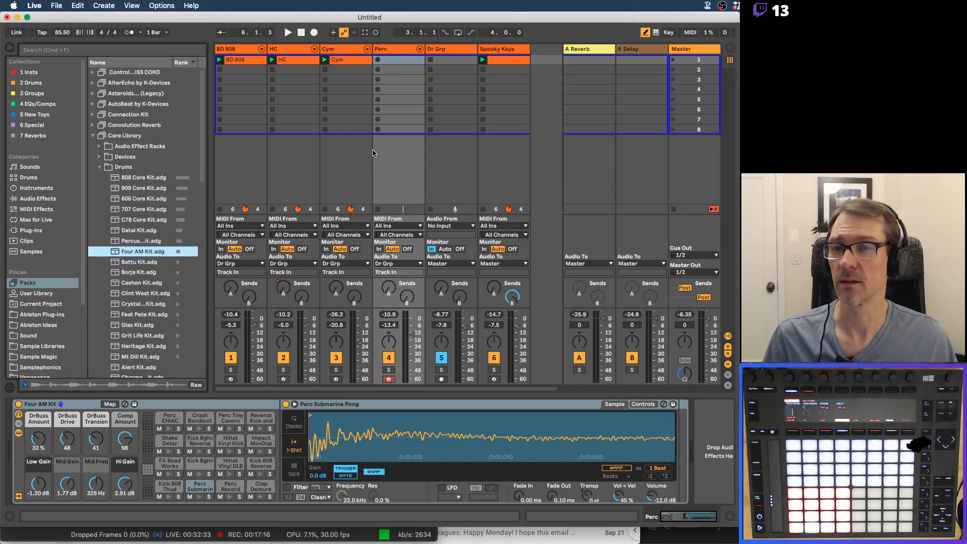
# Start the session and record a new percussion clip into the Perc track's first slot.
pyautogui.click(393, 50)
pyautogui.press('space')
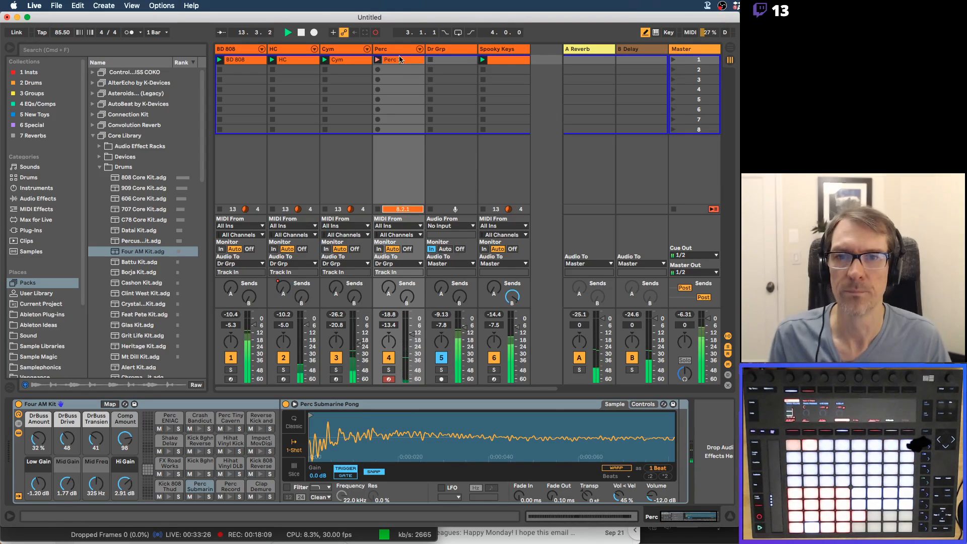
# Set the Perc 1 clip's loop length to 4 bars and shift the loop to start at bar 5.
pyautogui.doubleClick(401, 59)
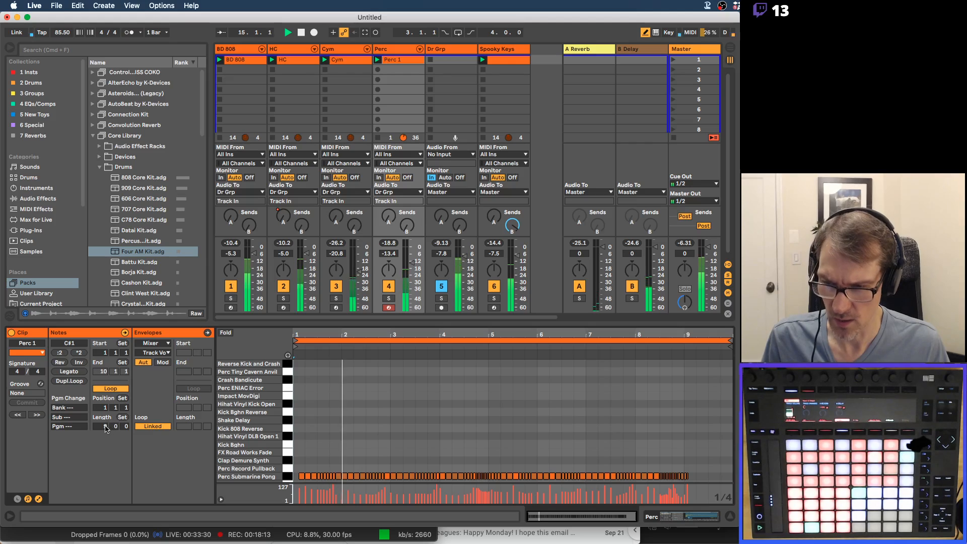
pyautogui.write('4')
pyautogui.press('Return')
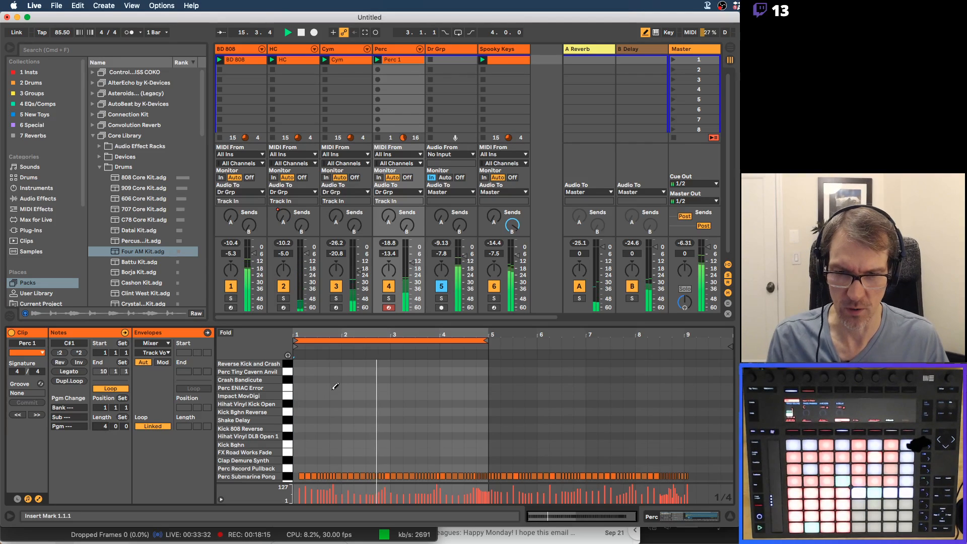
pyautogui.click(339, 341)
pyautogui.press('Up')
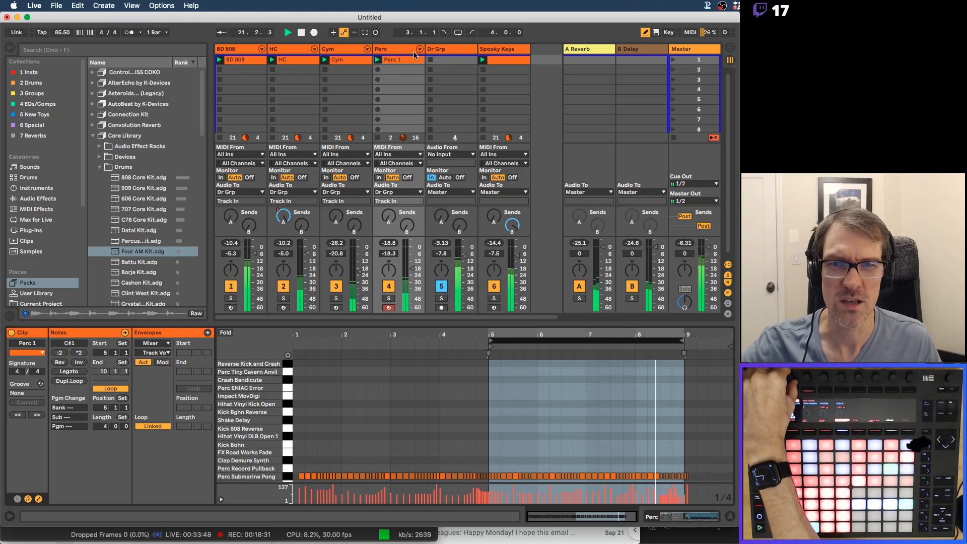
# Shorten the Perc Submarine Pong sample's end to about 100 ms and set its fade-out to 118 ms.
pyautogui.doubleClick(399, 51)
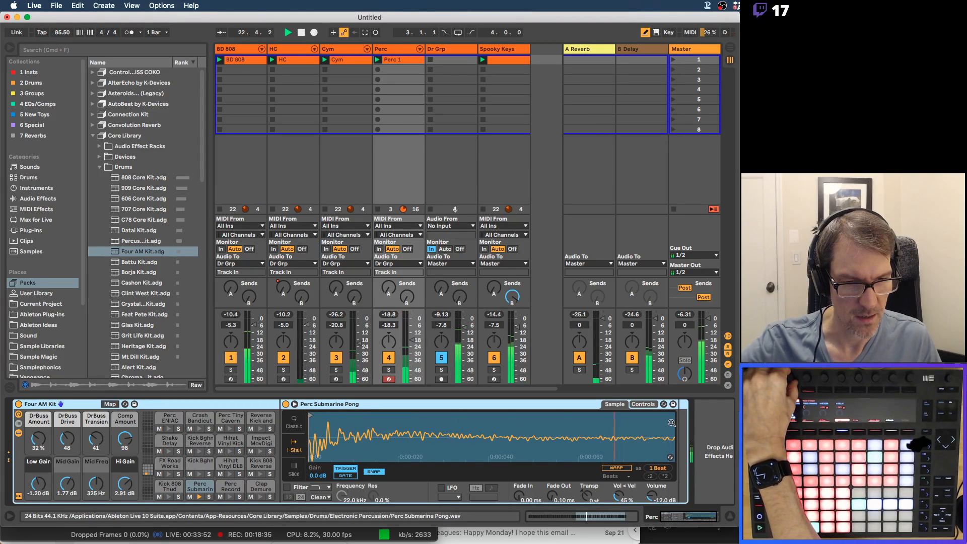
pyautogui.doubleClick(552, 420)
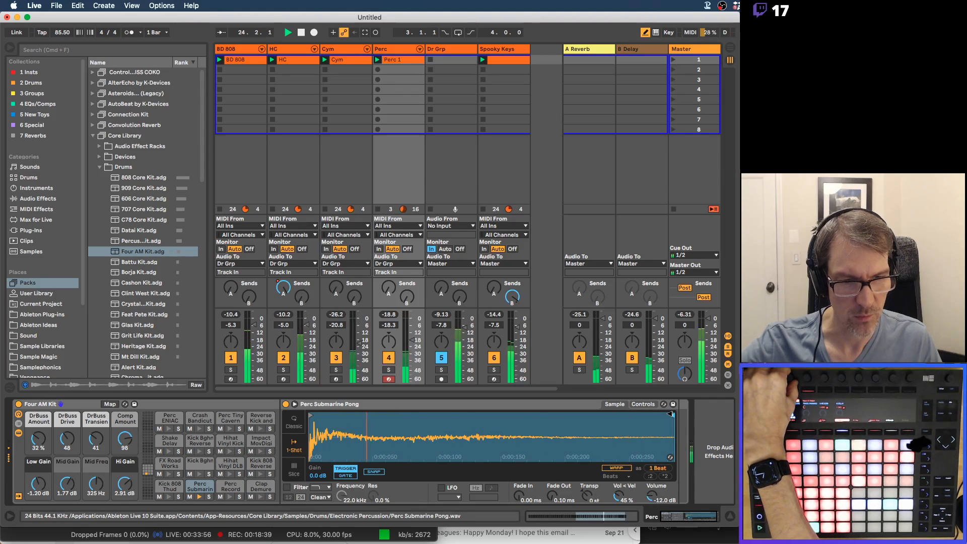
pyautogui.moveTo(671, 413); pyautogui.dragTo(440, 415)
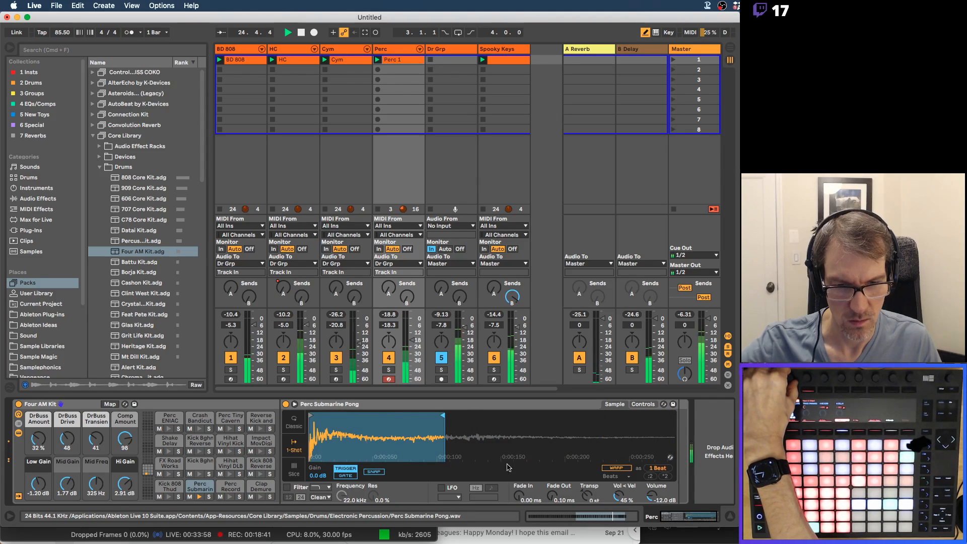
pyautogui.moveTo(553, 496); pyautogui.dragTo(553, 468)
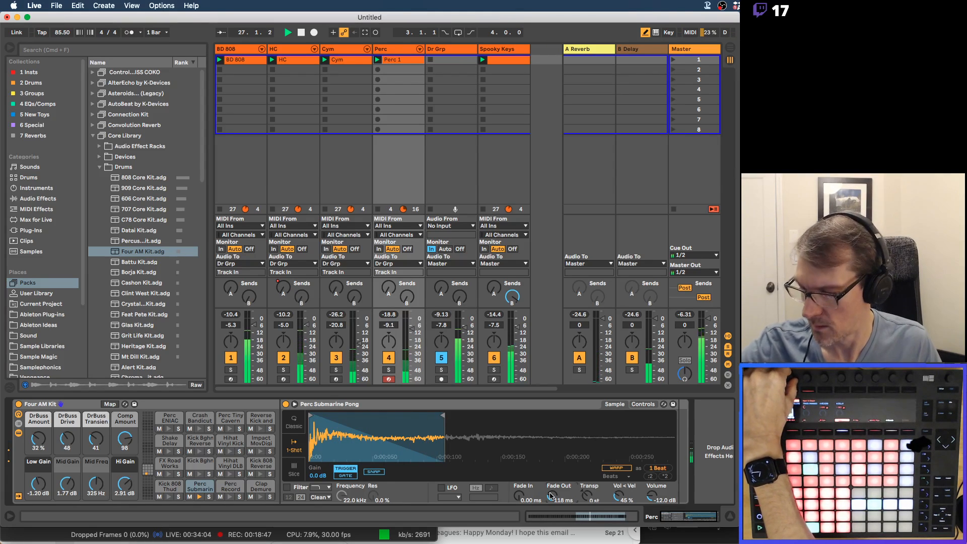
# Retrim the Perc Submarine Pong sample, starting just past its initial attack and ending between 100 and 150 ms.
pyautogui.moveTo(442, 415); pyautogui.dragTo(526, 416)
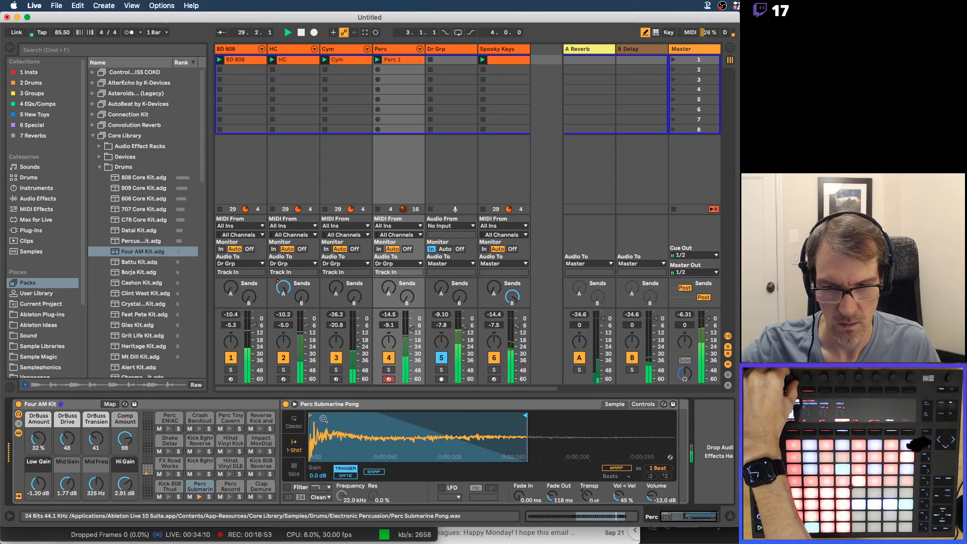
pyautogui.moveTo(311, 416); pyautogui.dragTo(364, 416)
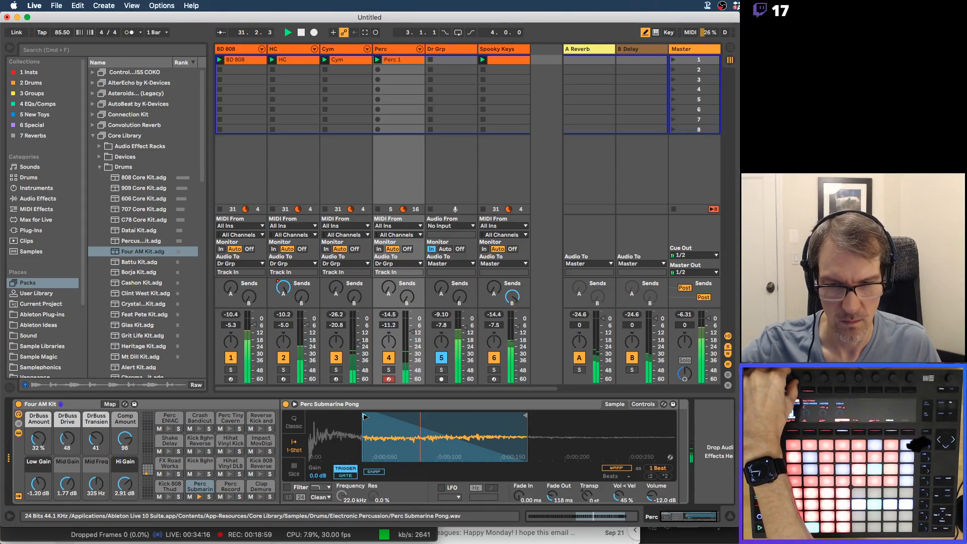
pyautogui.moveTo(365, 417); pyautogui.dragTo(327, 417)
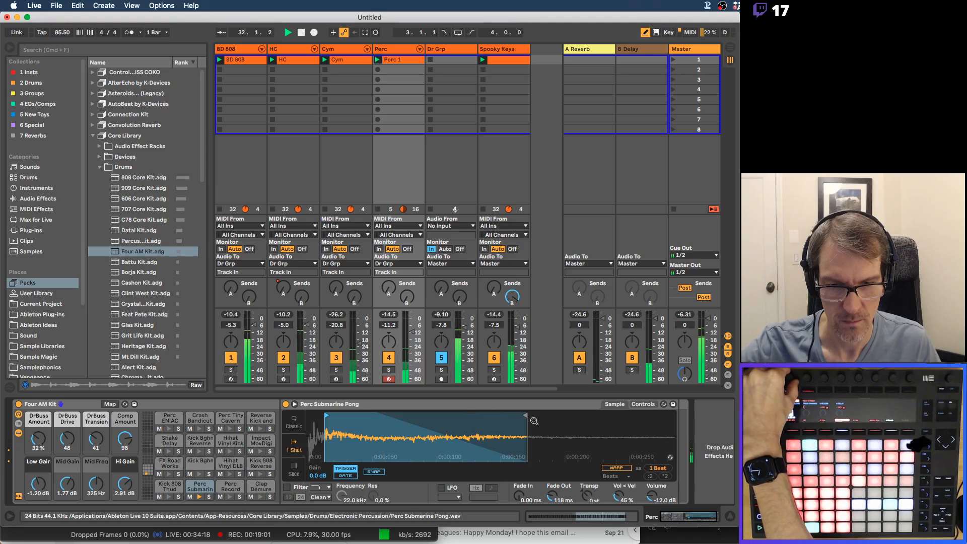
pyautogui.moveTo(526, 416)
pyautogui.mouseDown()
pyautogui.moveTo(443, 417)
pyautogui.moveTo(484, 417)
pyautogui.mouseUp()
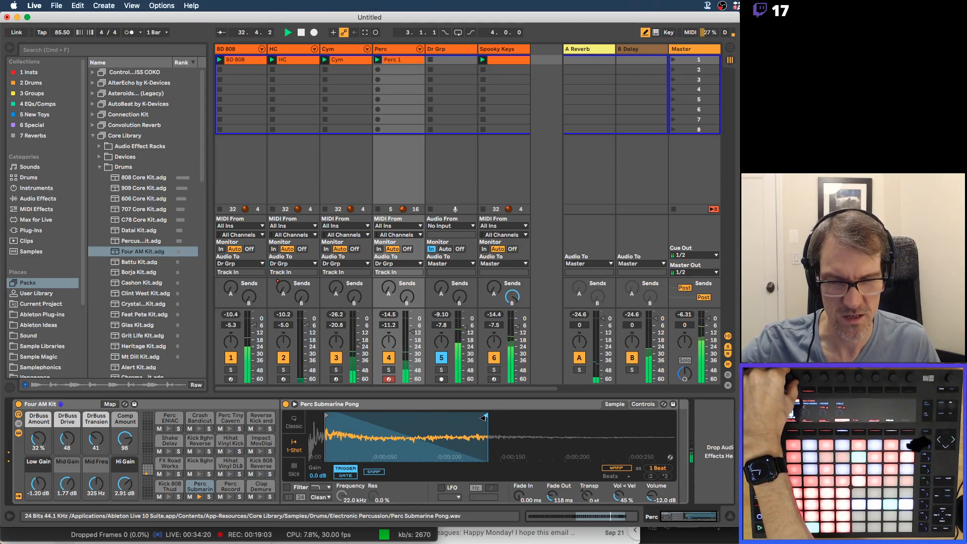
# Solo the Perc track and fine-tune the Perc Submarine Pong sample's start to about 12 ms.
pyautogui.click(389, 371)
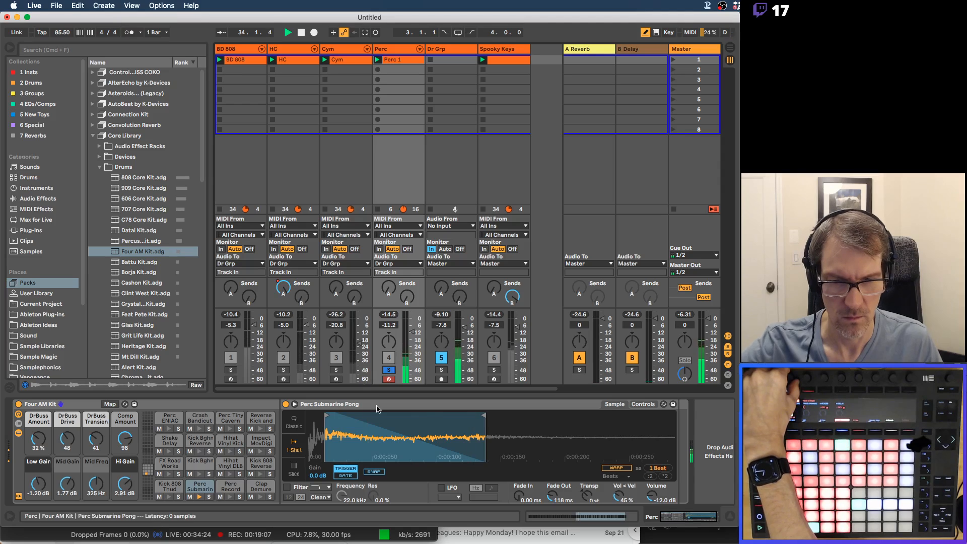
pyautogui.doubleClick(321, 429)
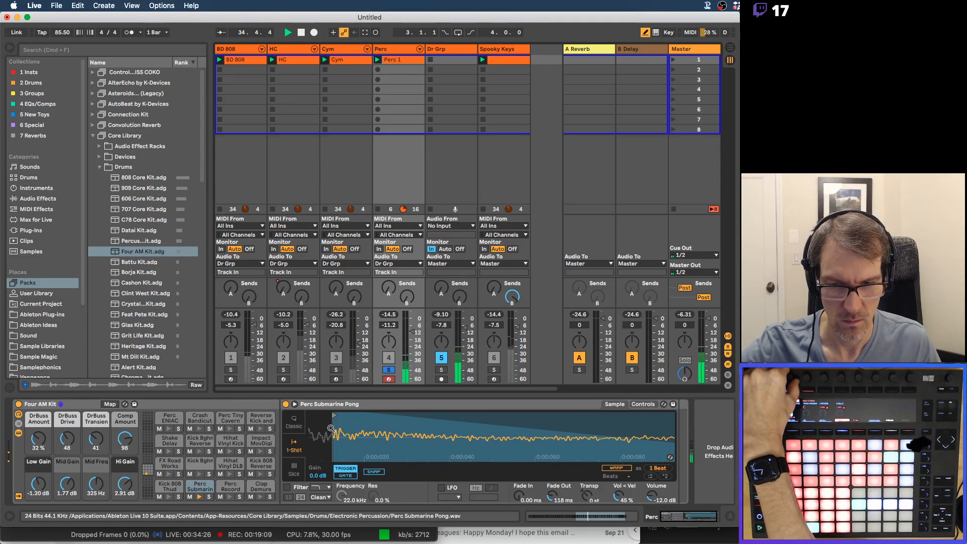
pyautogui.moveTo(333, 423)
pyautogui.mouseDown()
pyautogui.moveTo(344, 422)
pyautogui.moveTo(324, 417)
pyautogui.moveTo(323, 444)
pyautogui.moveTo(371, 440)
pyautogui.mouseUp()
pyautogui.scroll(5, 371, 439)
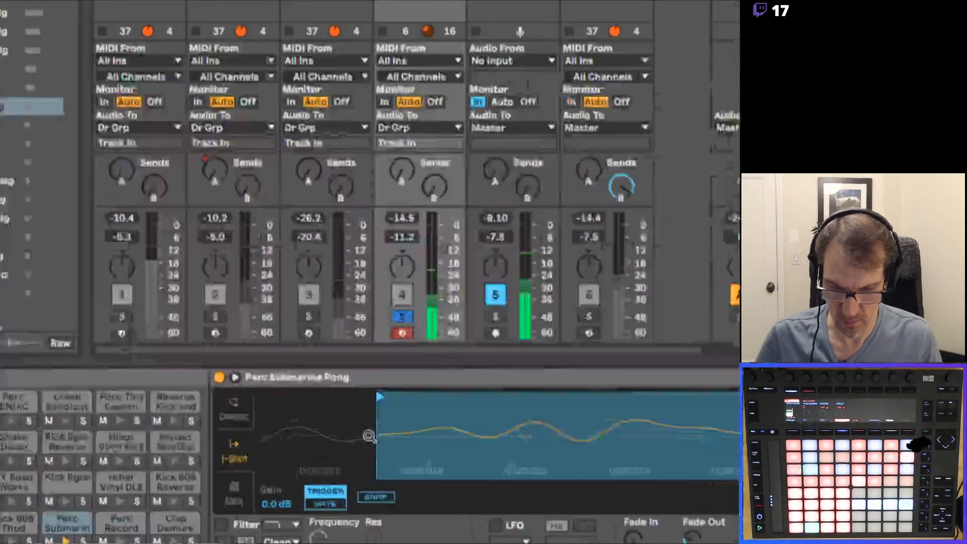
pyautogui.moveTo(385, 395); pyautogui.dragTo(439, 395)
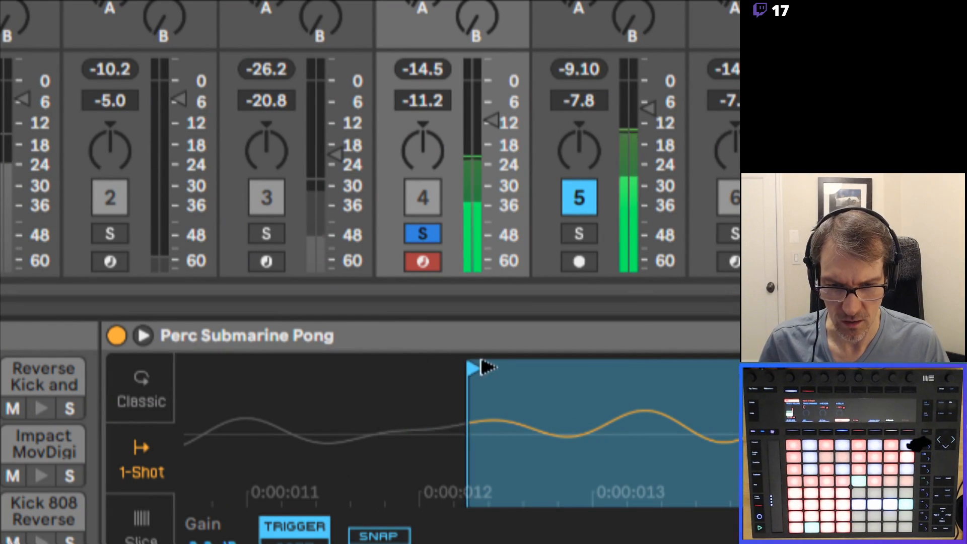
pyautogui.moveTo(482, 366)
pyautogui.mouseDown()
pyautogui.moveTo(513, 367)
pyautogui.moveTo(396, 372)
pyautogui.mouseUp()
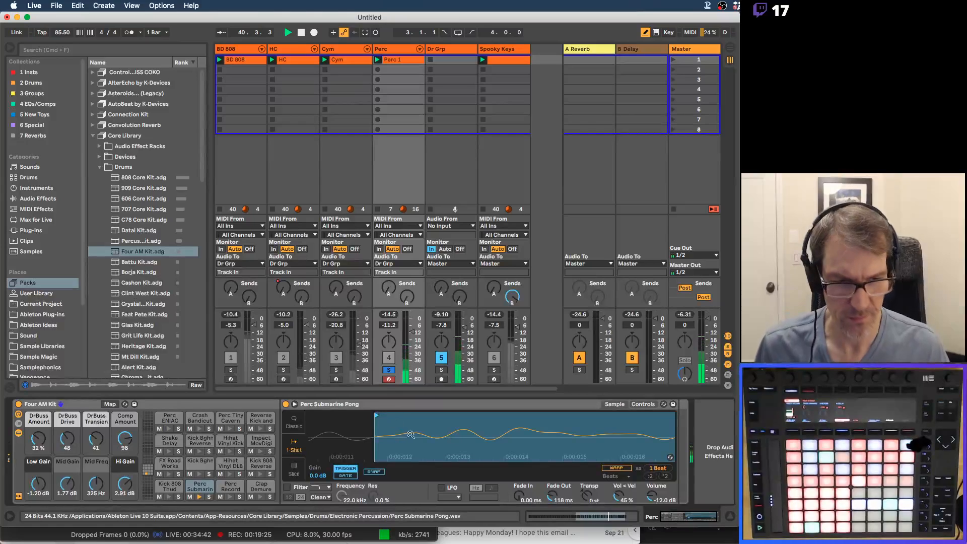
pyautogui.moveTo(412, 436); pyautogui.dragTo(325, 437)
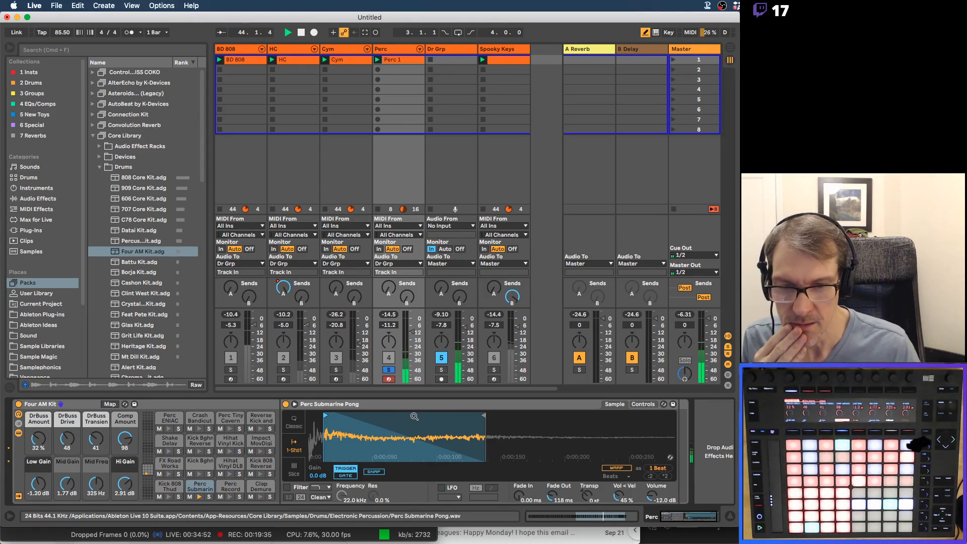
# Readjust the Perc Submarine Pong sample's start point and take the Perc track out of solo.
pyautogui.click(409, 405)
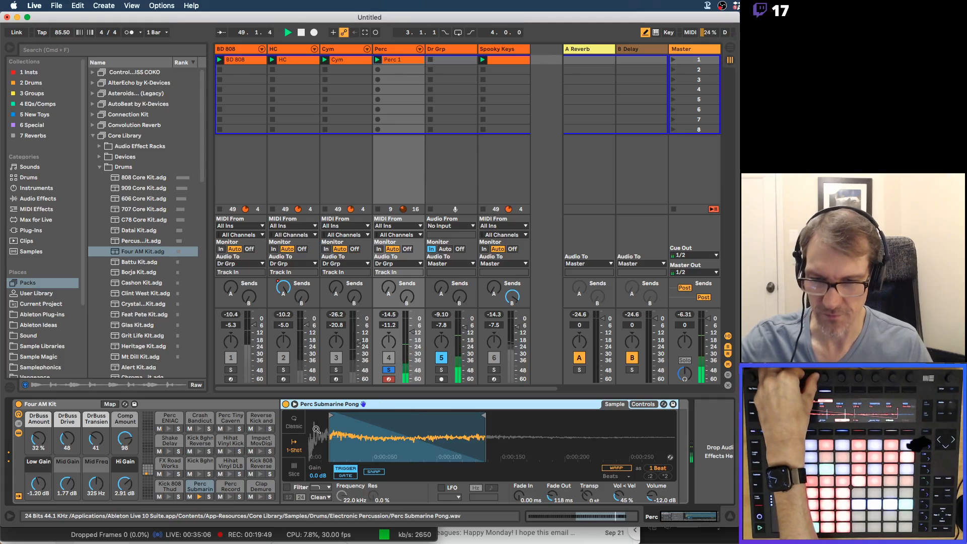
pyautogui.moveTo(327, 429); pyautogui.dragTo(383, 504)
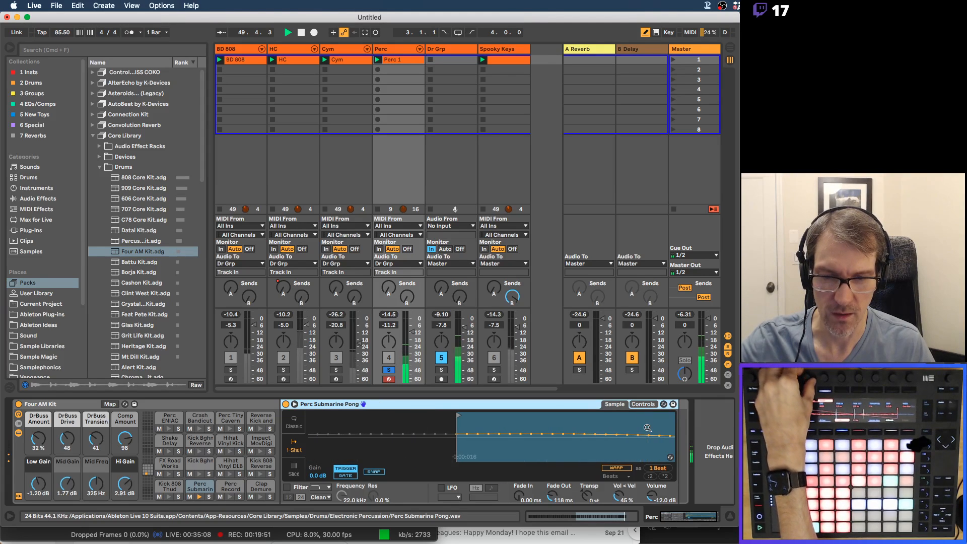
pyautogui.moveTo(462, 421); pyautogui.dragTo(462, 380)
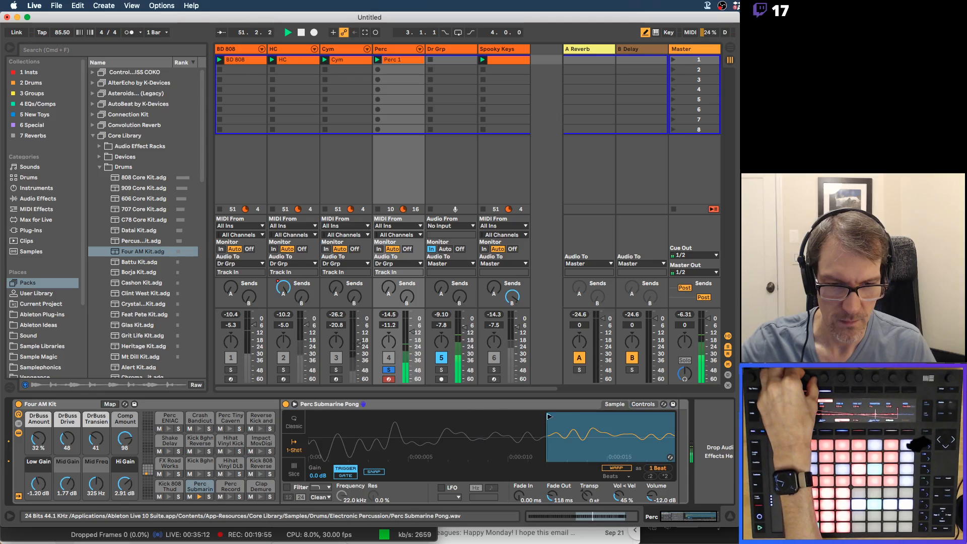
pyautogui.moveTo(535, 428); pyautogui.dragTo(535, 398)
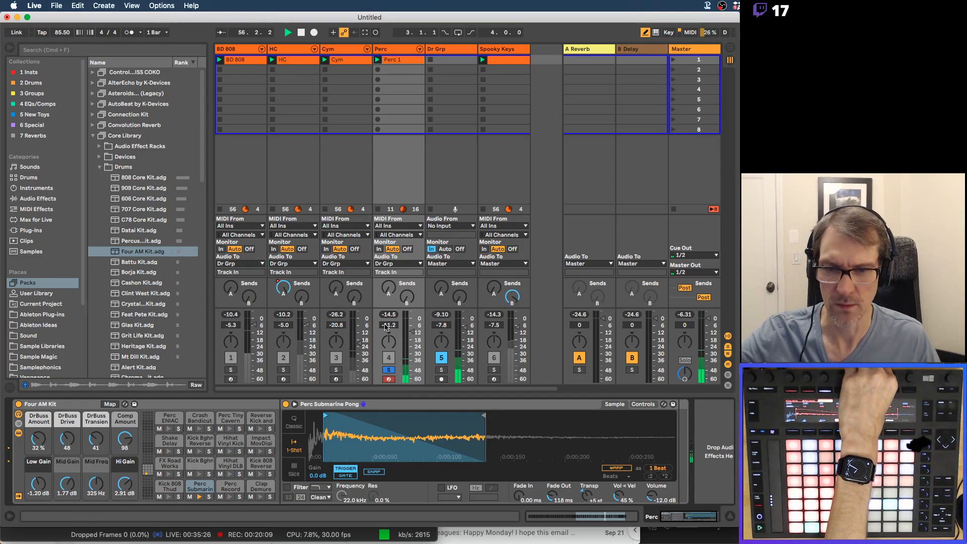
pyautogui.click(388, 370)
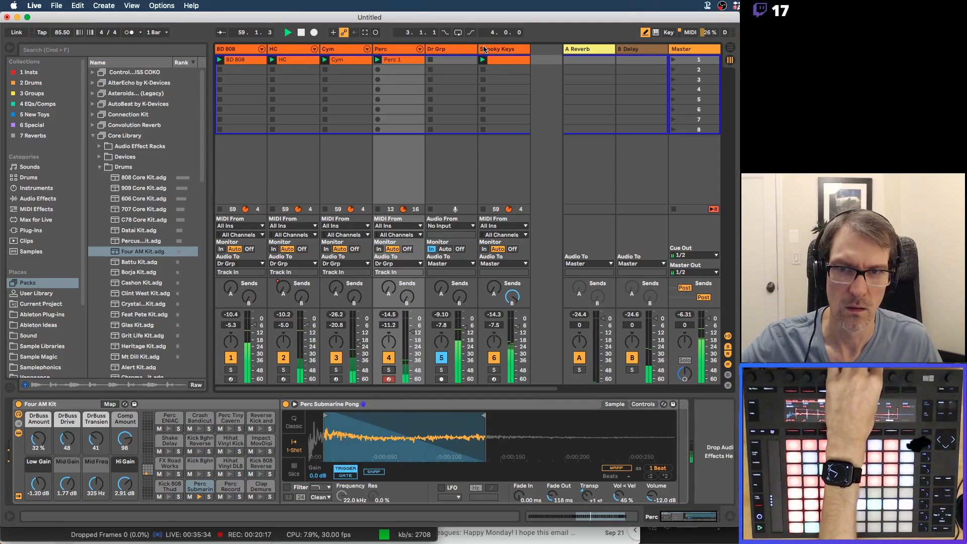
# Crop the Perc 1 clip to its four-bar loop and fold the note editor to the used pad.
pyautogui.click(407, 60)
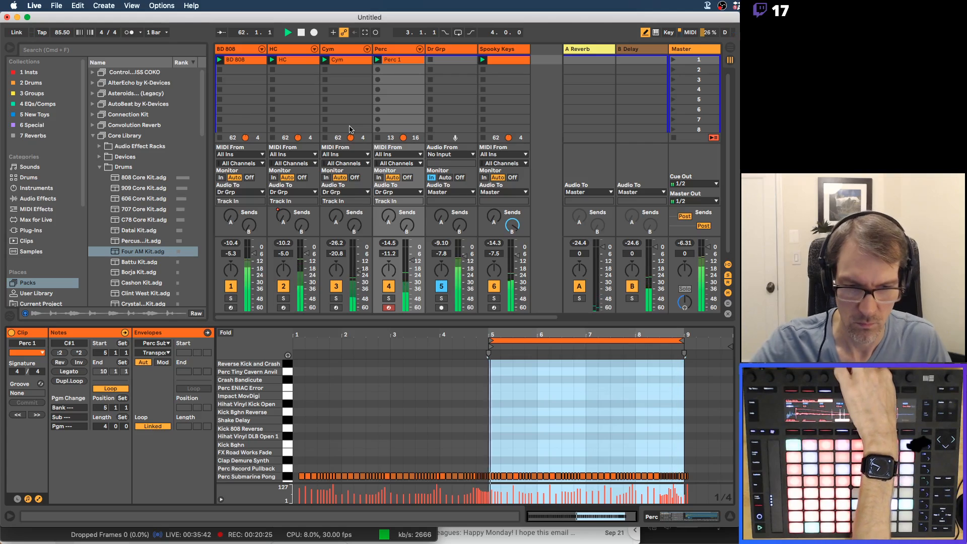
pyautogui.rightClick(397, 60)
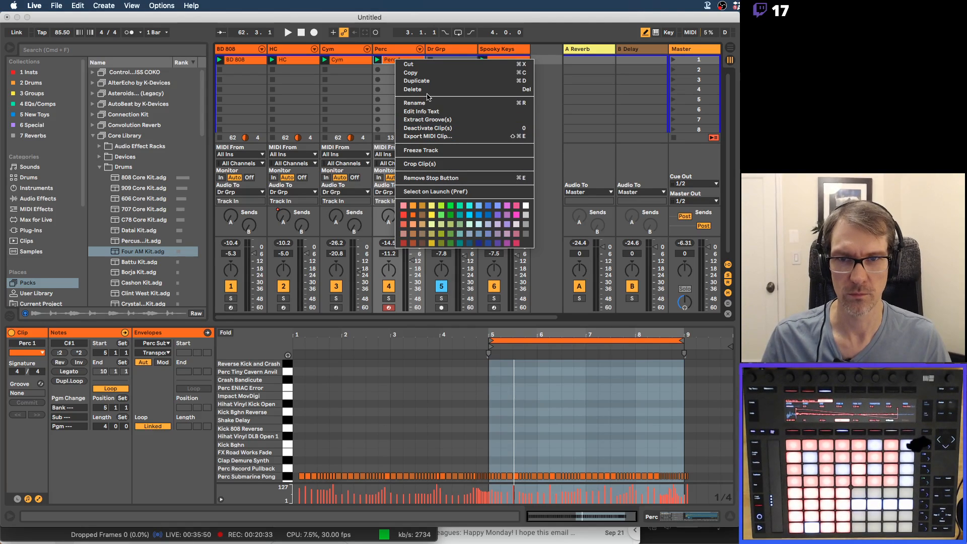
pyautogui.click(400, 48)
pyautogui.rightClick(392, 67)
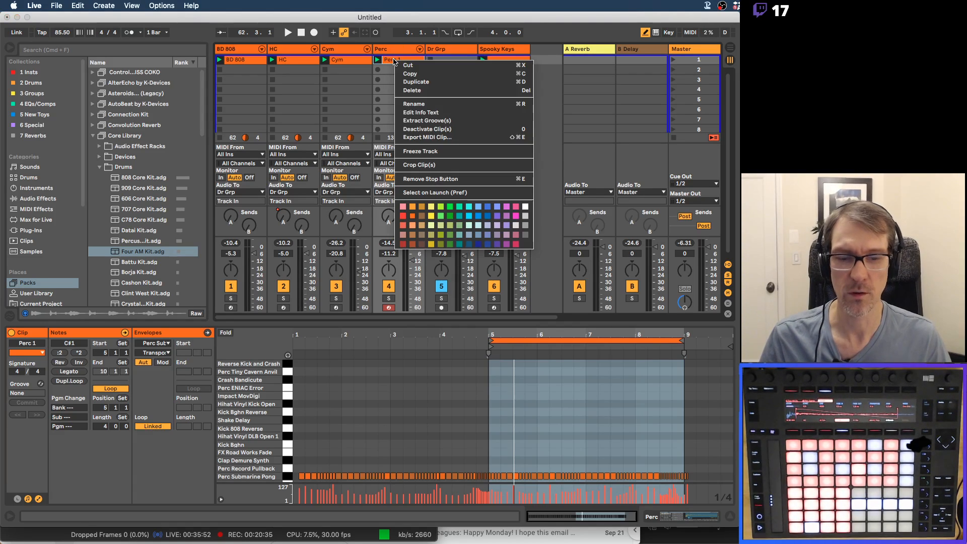
pyautogui.click(433, 165)
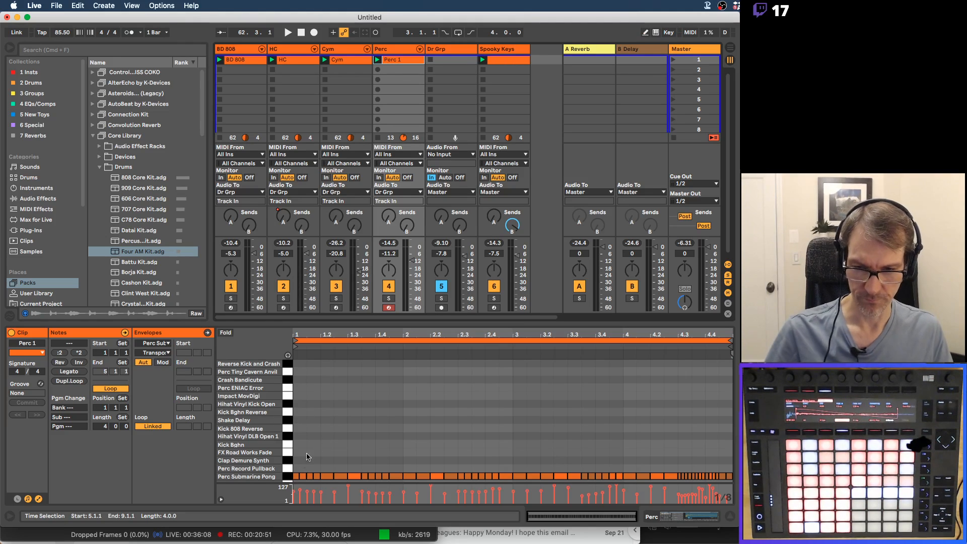
pyautogui.click(227, 333)
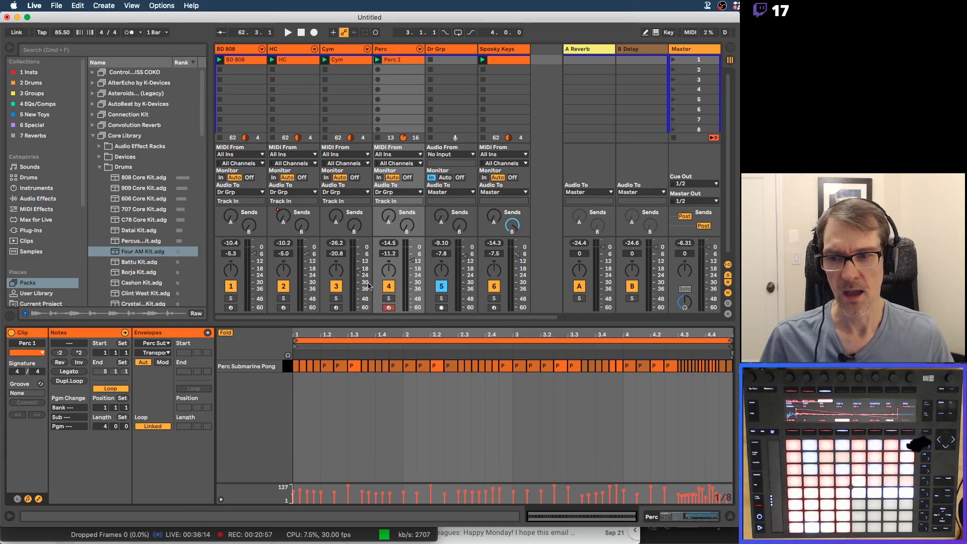
# Play the cropped clip briefly, then unlink Perc 1's transposition envelope from the clip and turn off its looping.
pyautogui.press('space')
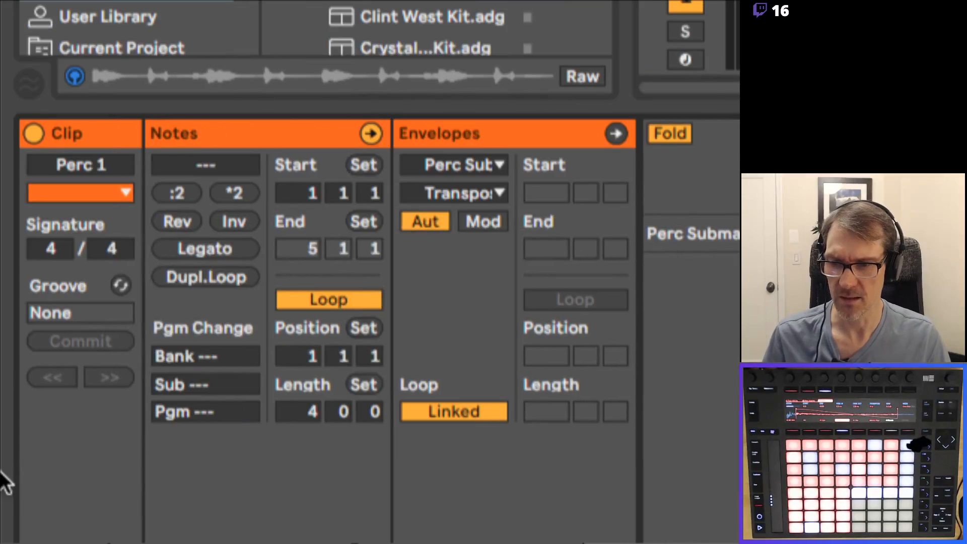
pyautogui.click(453, 412)
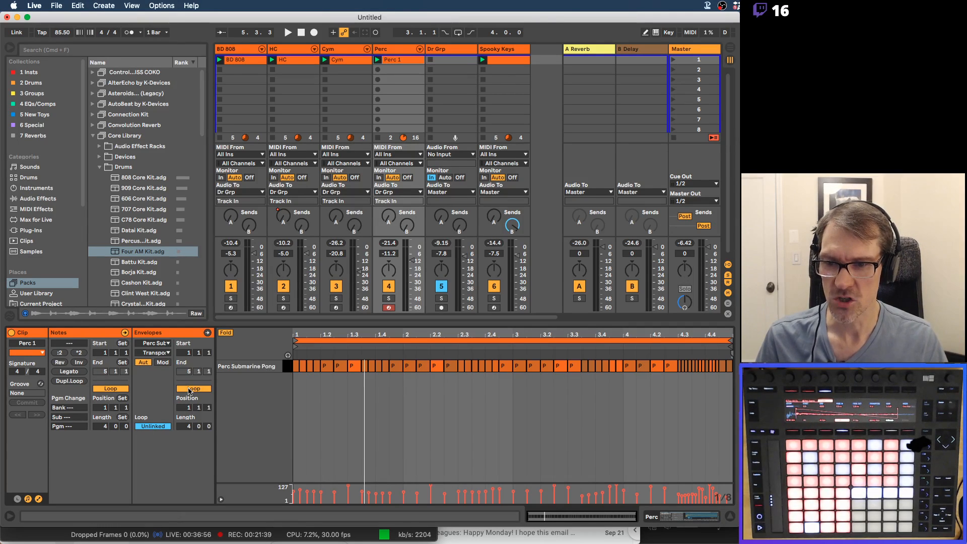
pyautogui.click(191, 389)
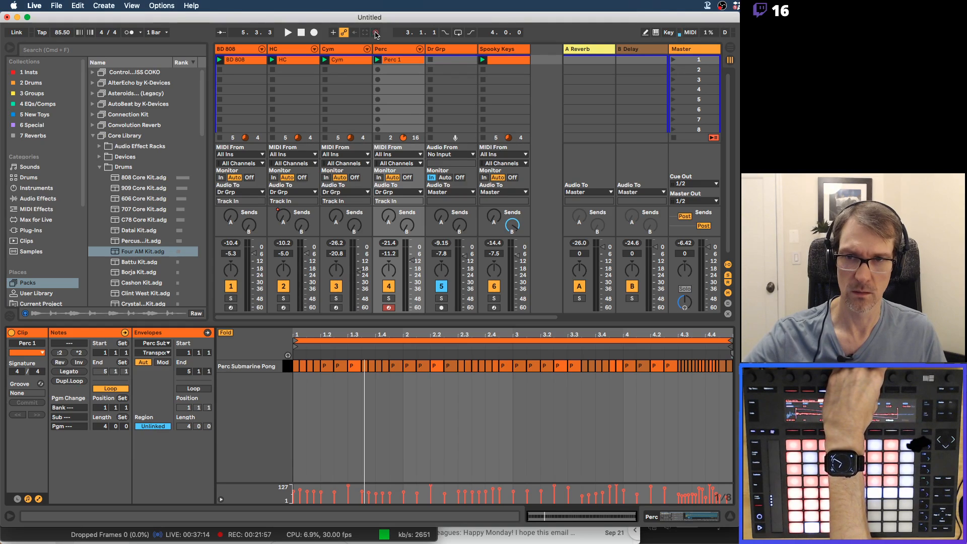
# Record a sweeping transposition envelope for Perc Submarine Pong into the Perc 1 clip during playback.
pyautogui.press('space')
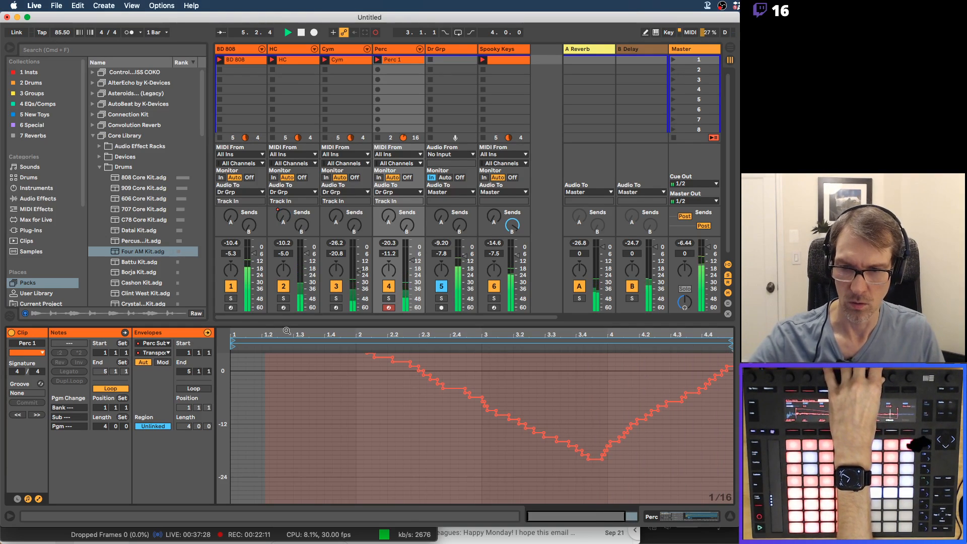
pyautogui.moveTo(287, 331); pyautogui.dragTo(278, 331)
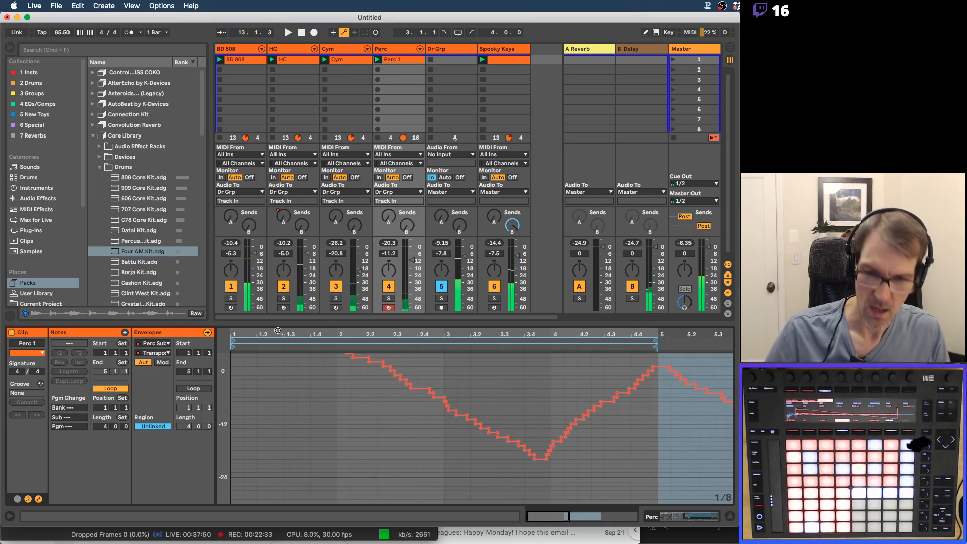
# Turn on looping for Perc 1's unlinked Transpose envelope and set its loop length to 12 bars.
pyautogui.click(281, 381)
pyautogui.moveTo(252, 332); pyautogui.dragTo(252, 313)
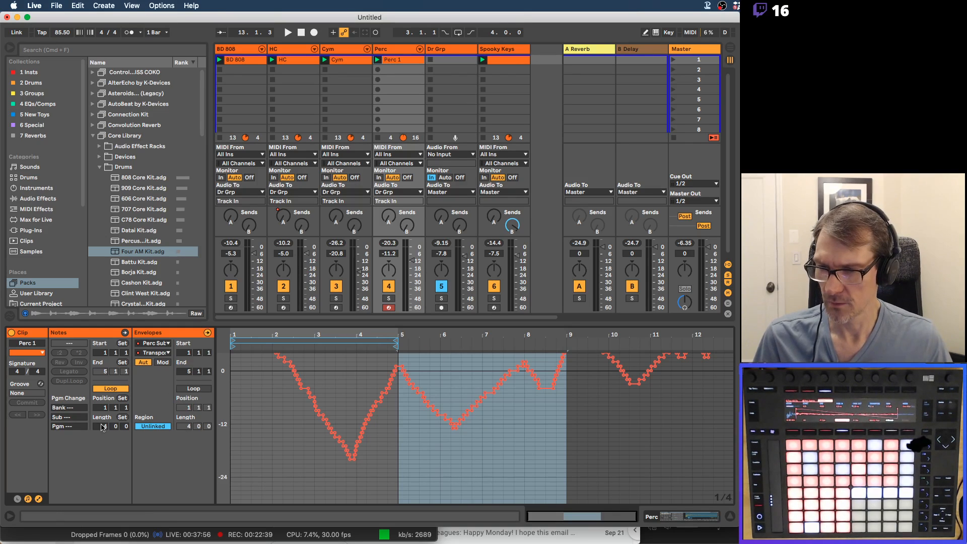
pyautogui.click(187, 389)
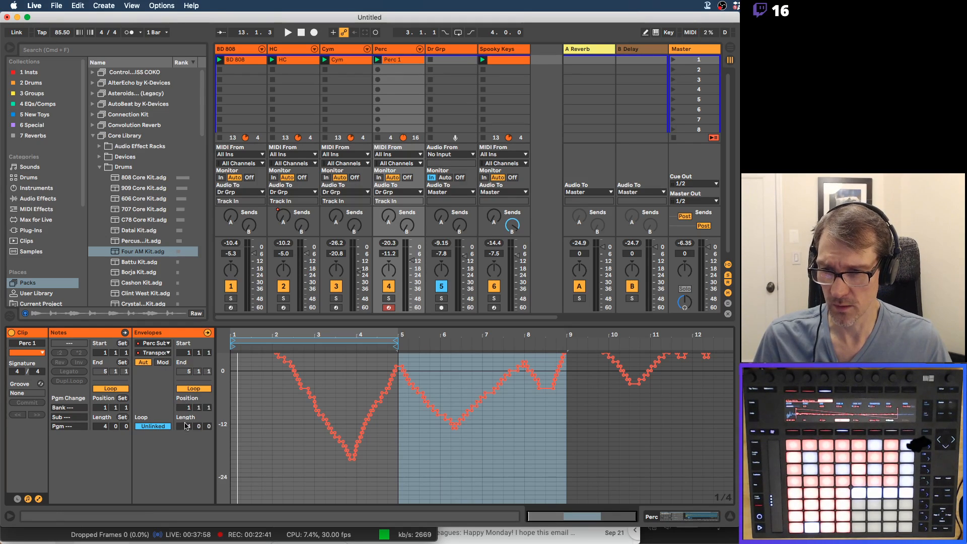
pyautogui.click(187, 424)
pyautogui.write('12')
pyautogui.press('Return')
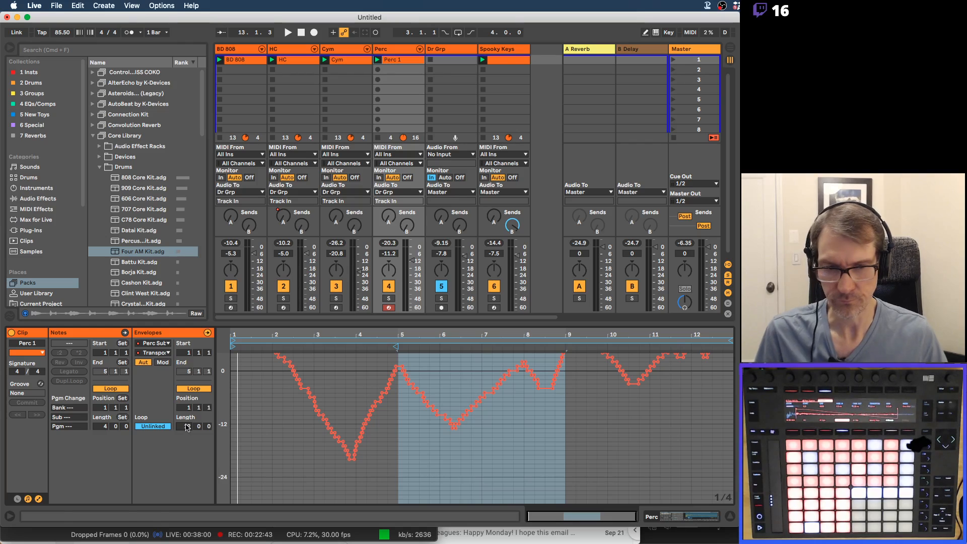
# Inspect Perc 1's One-Shot & Slice Fade Out Time envelope, then return to the Transpose envelope.
pyautogui.click(158, 354)
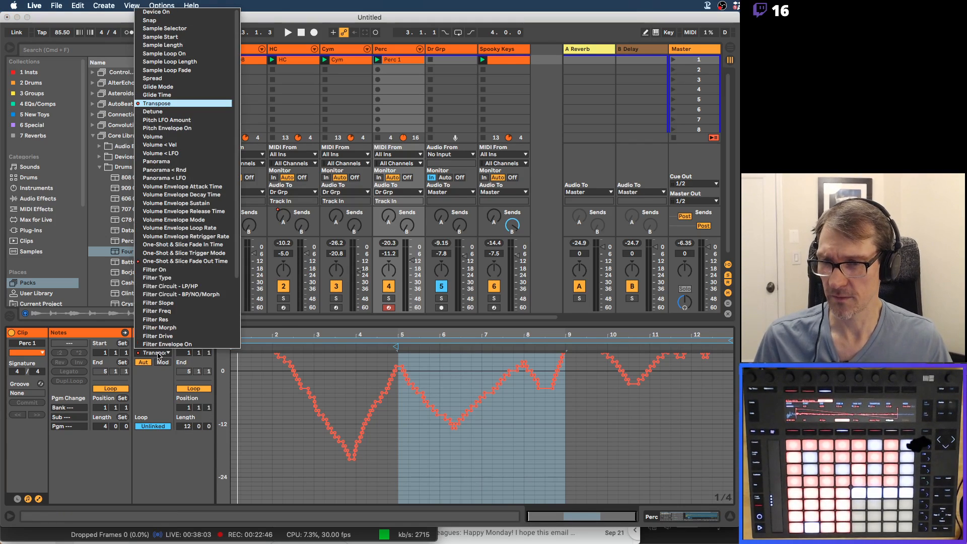
pyautogui.click(178, 261)
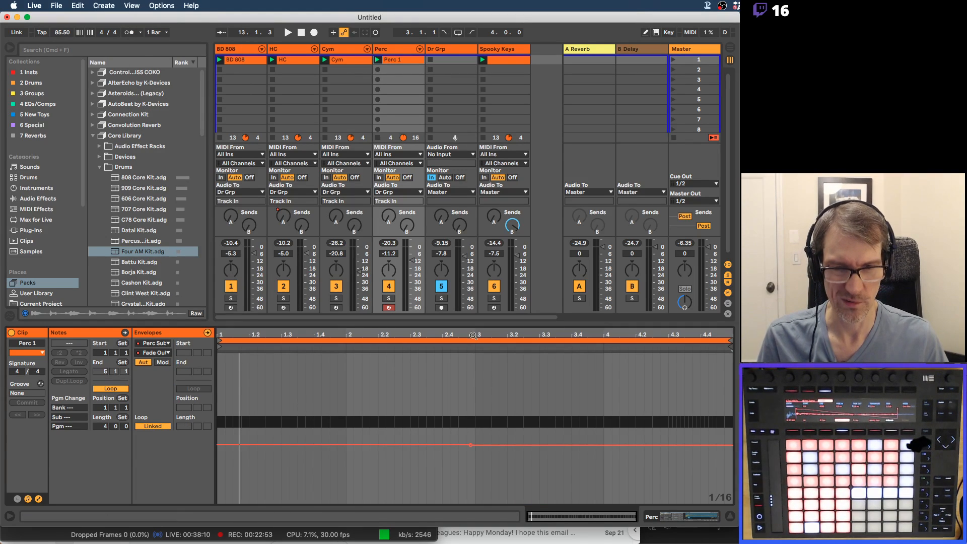
pyautogui.moveTo(458, 435); pyautogui.dragTo(487, 436)
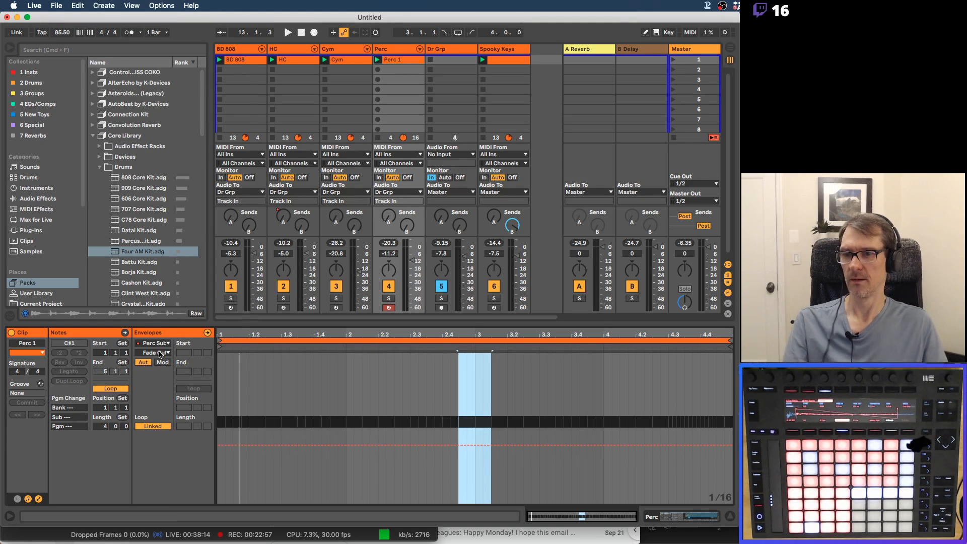
pyautogui.click(161, 353)
pyautogui.click(154, 105)
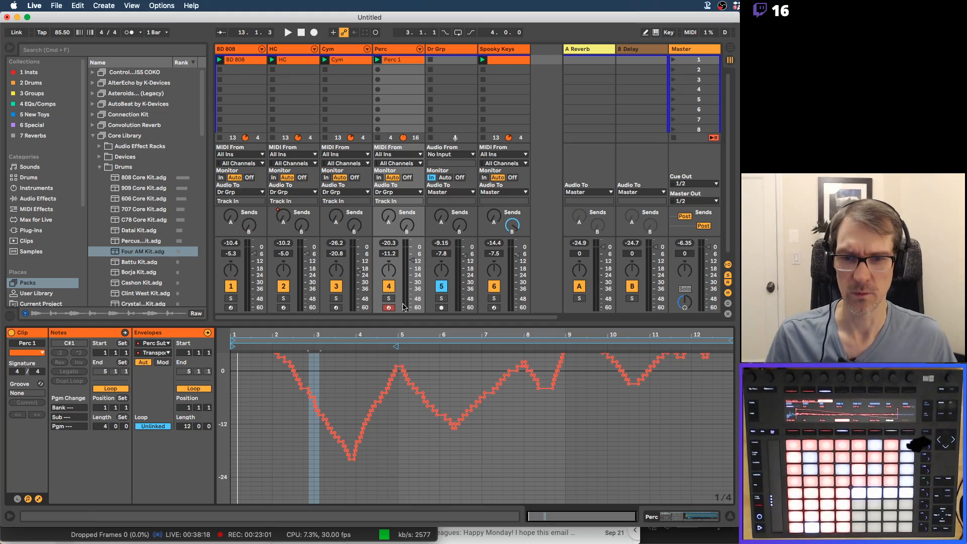
# Play the set with Perc temporarily soloed, comparing the clip's looping notes with its longer Transpose envelope.
pyautogui.press('space')
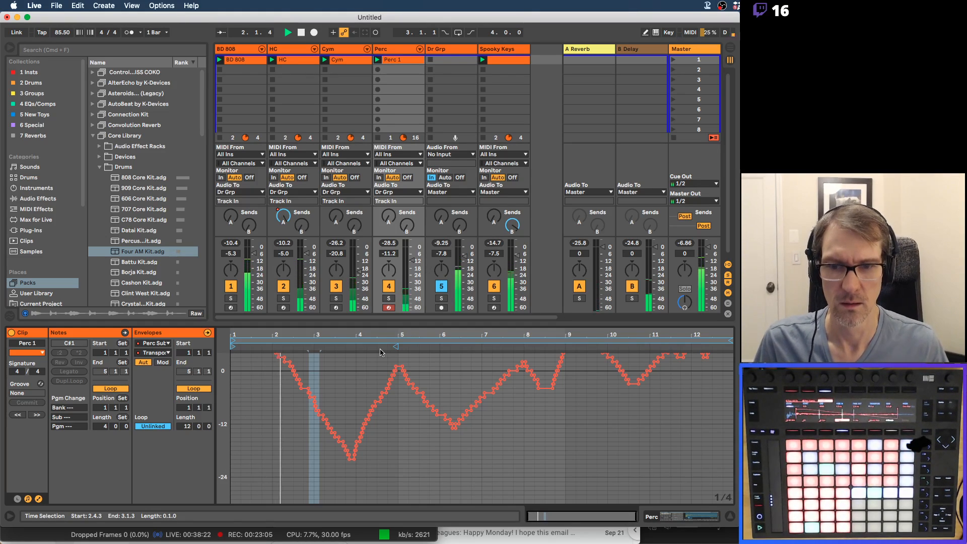
pyautogui.click(389, 299)
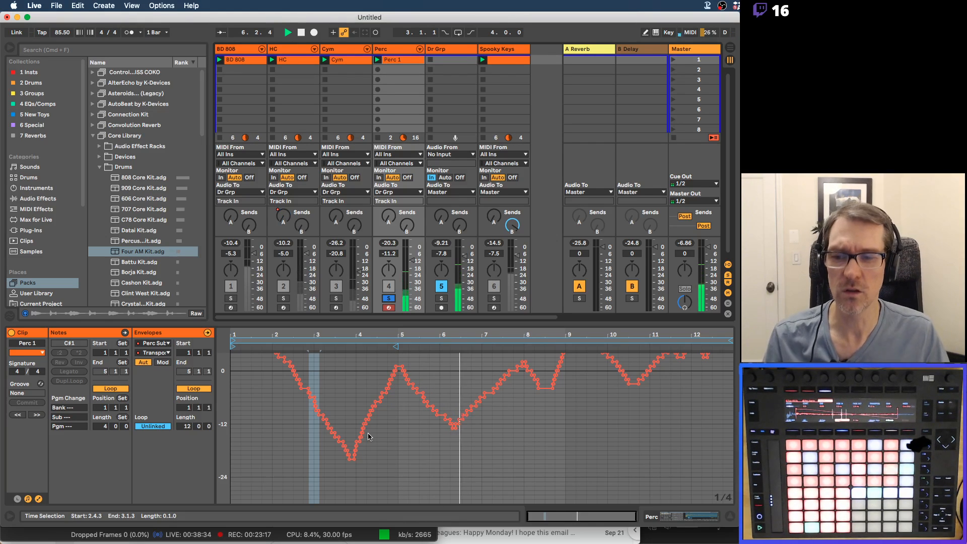
pyautogui.click(121, 333)
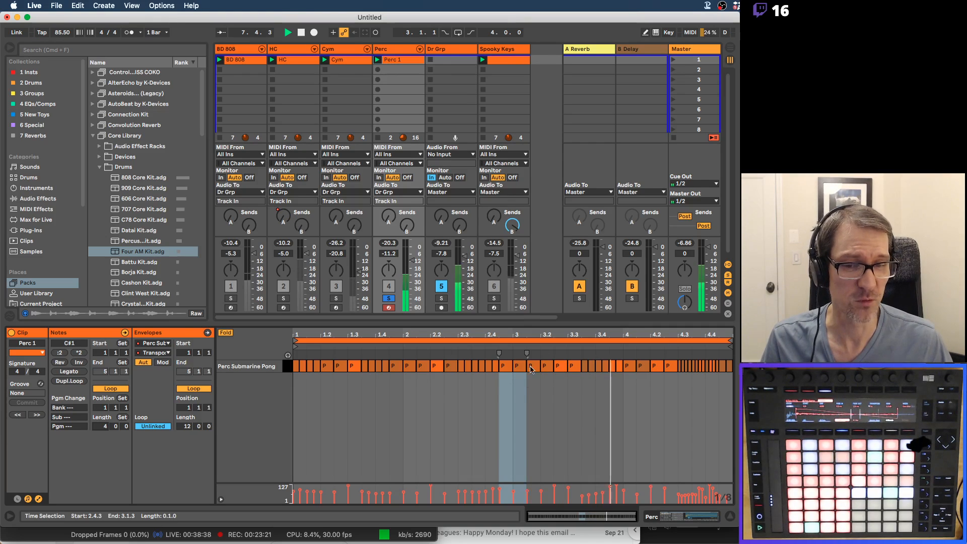
pyautogui.click(170, 333)
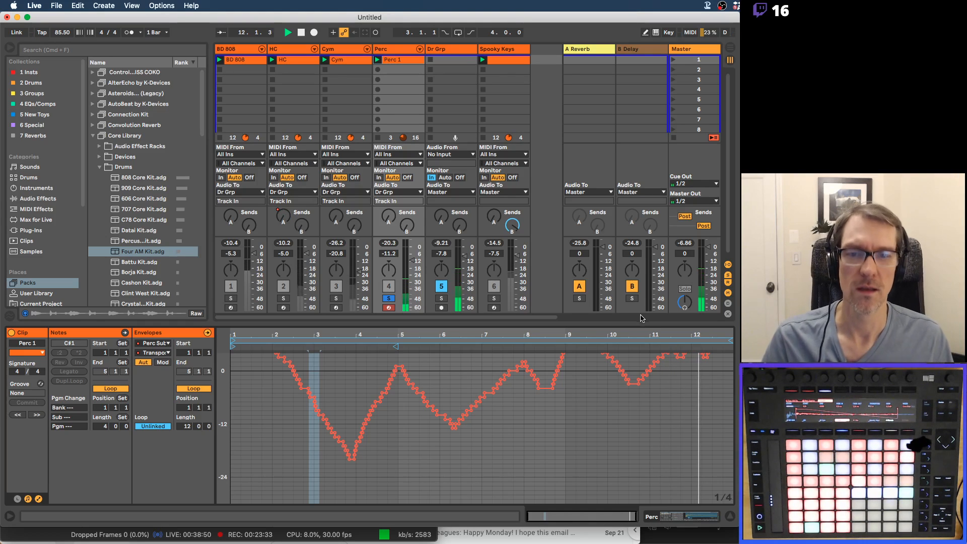
pyautogui.click(389, 299)
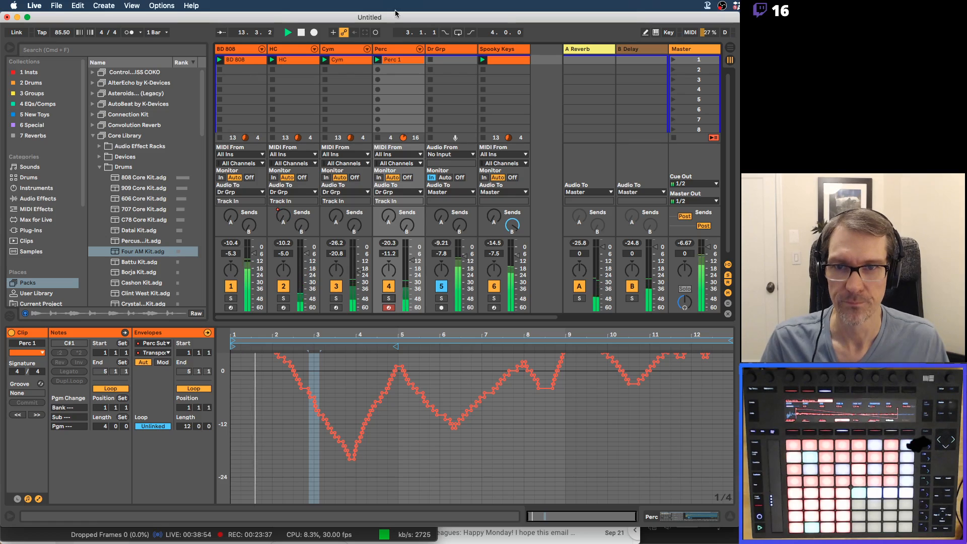
# Insert a third return track, show the plug-in library, and solo the Perc track.
pyautogui.click(395, 50)
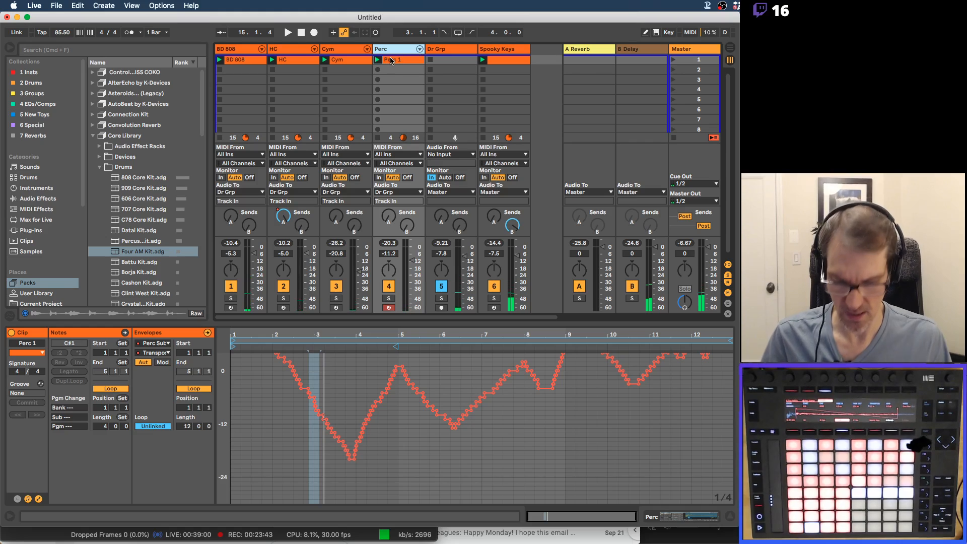
pyautogui.press('super+alt+t')
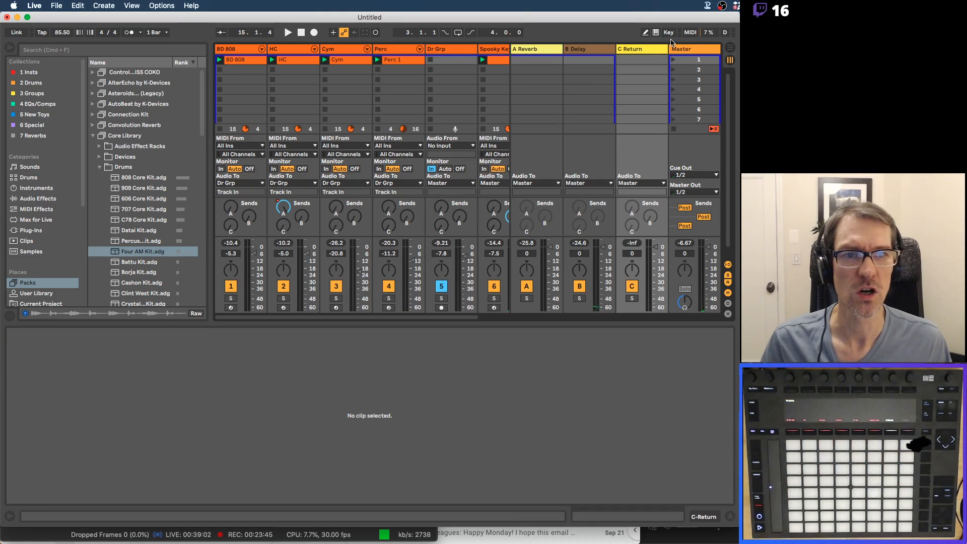
pyautogui.click(102, 137)
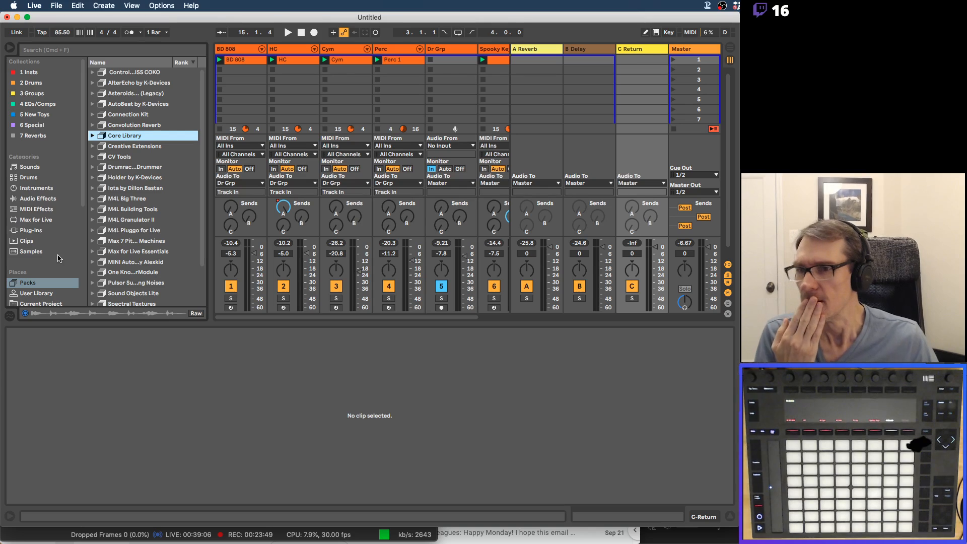
pyautogui.click(20, 229)
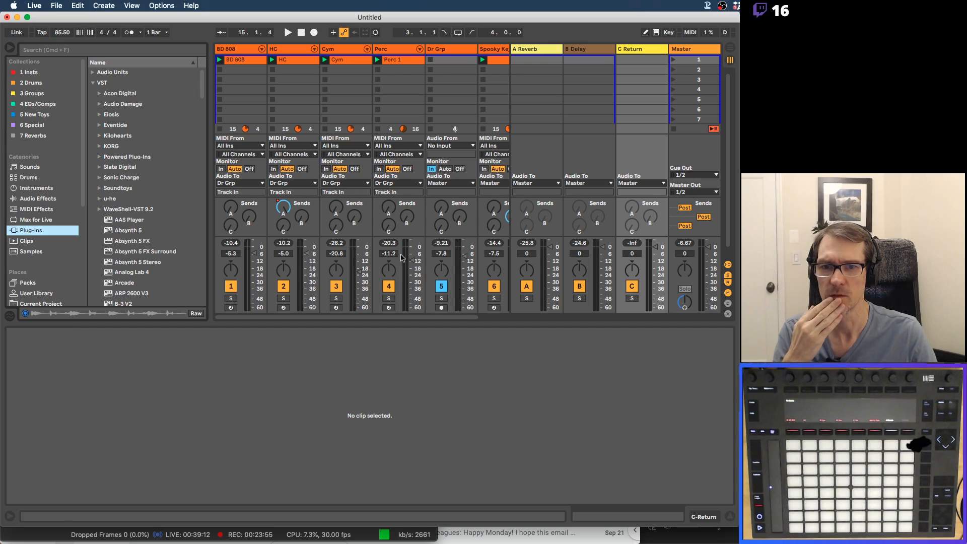
pyautogui.click(389, 299)
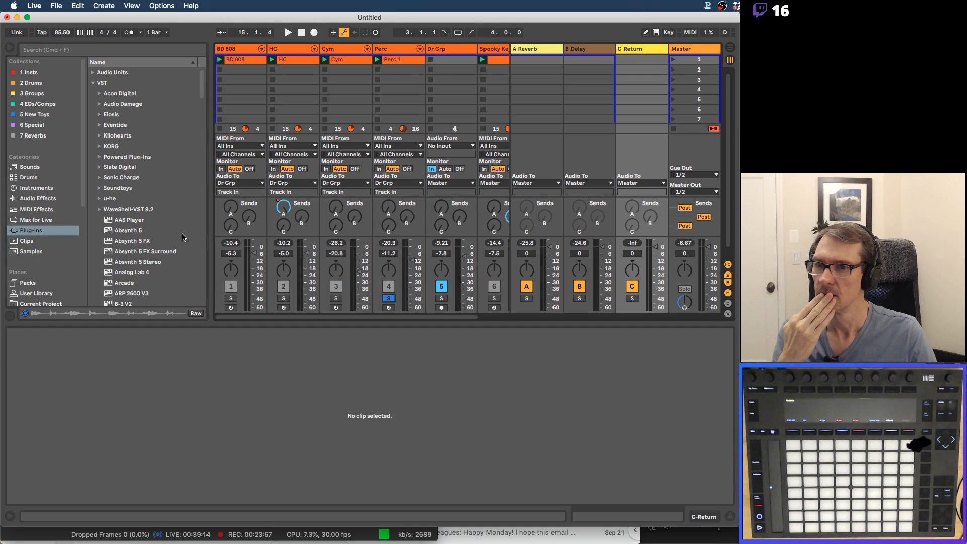
# Load Sonic Charge's Echobode plug-in onto return track C.
pyautogui.click(99, 210)
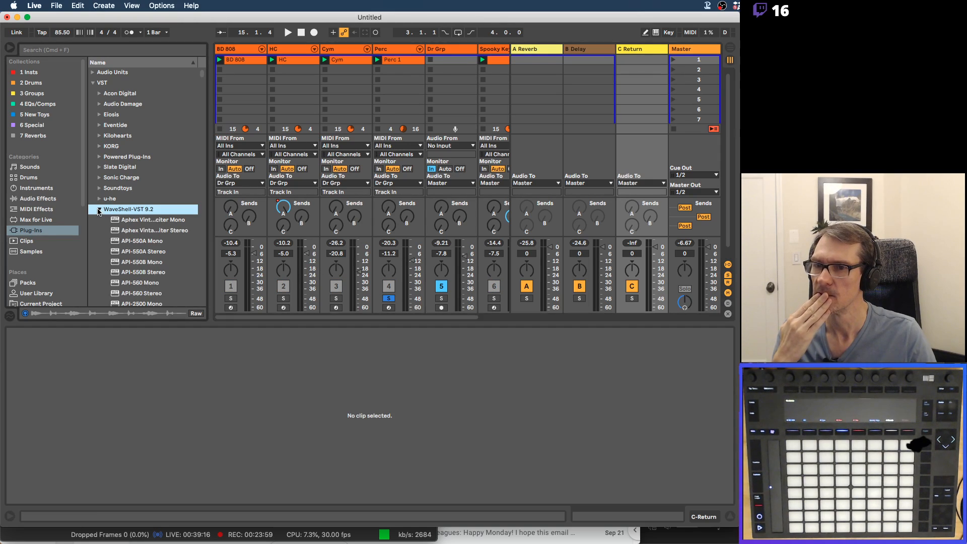
pyautogui.click(101, 178)
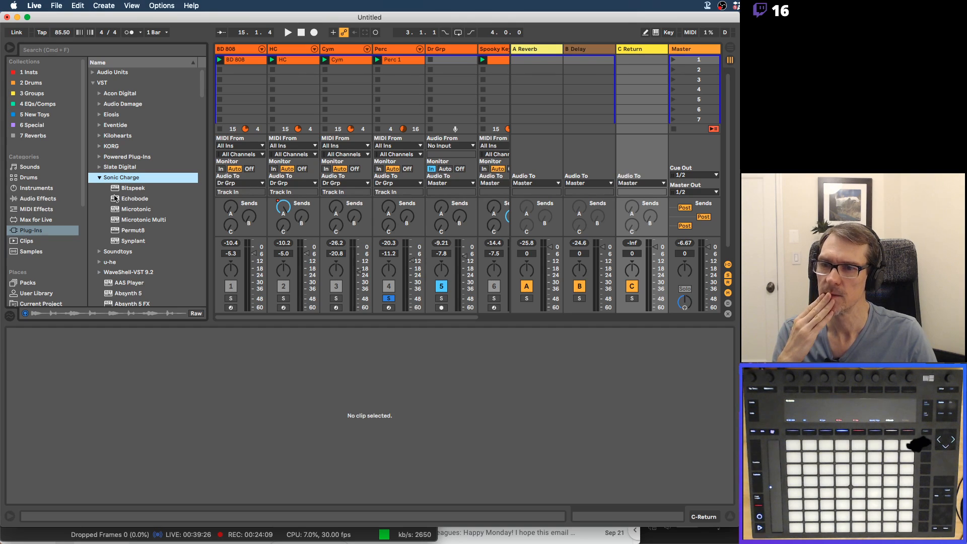
pyautogui.click(116, 199)
pyautogui.click(632, 48)
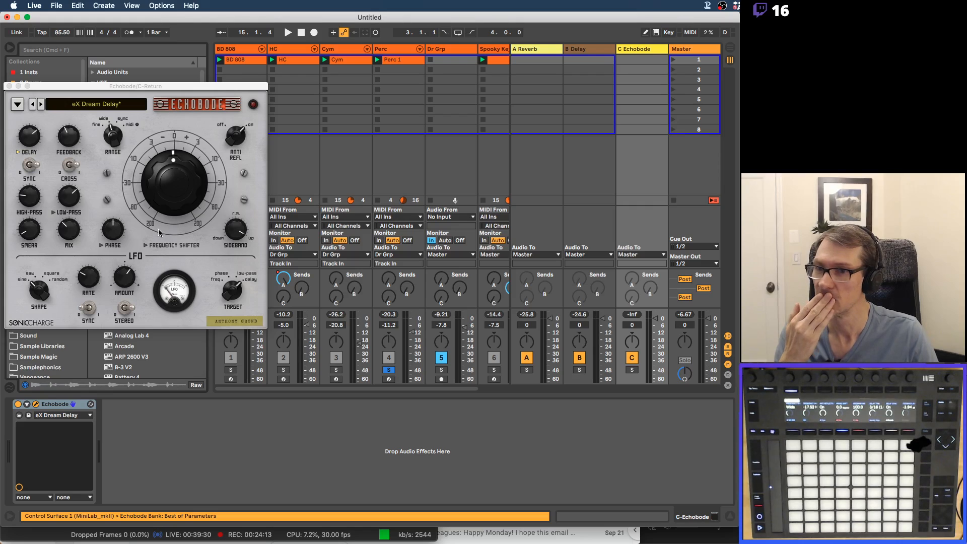
# Set Echobode's wet mix to 100 % and unfold its parameters in the device chain.
pyautogui.click(73, 231)
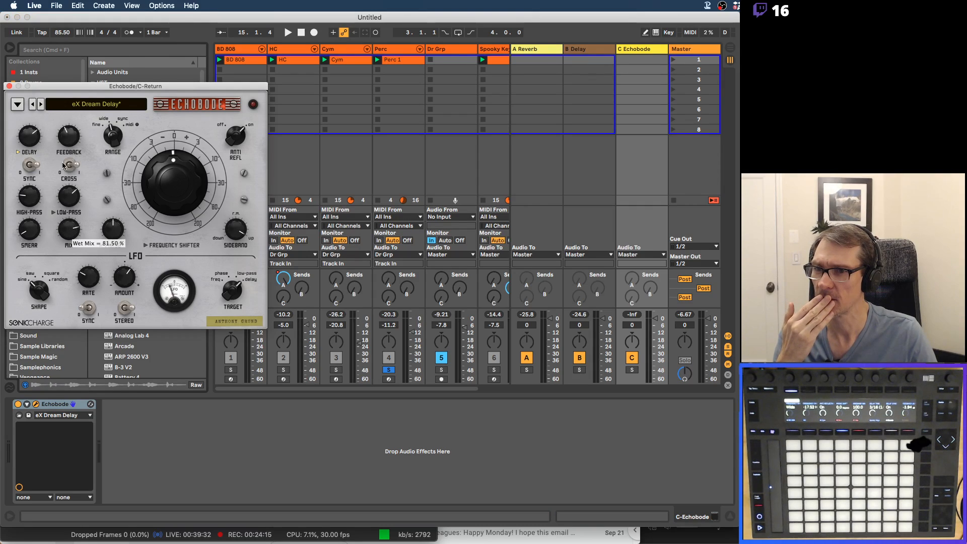
pyautogui.moveTo(63, 89); pyautogui.dragTo(205, 182)
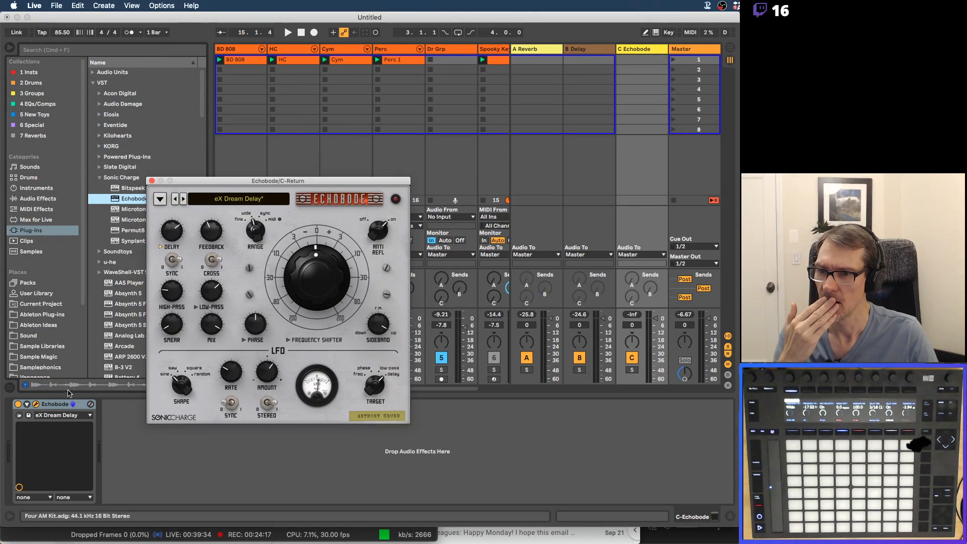
pyautogui.click(28, 404)
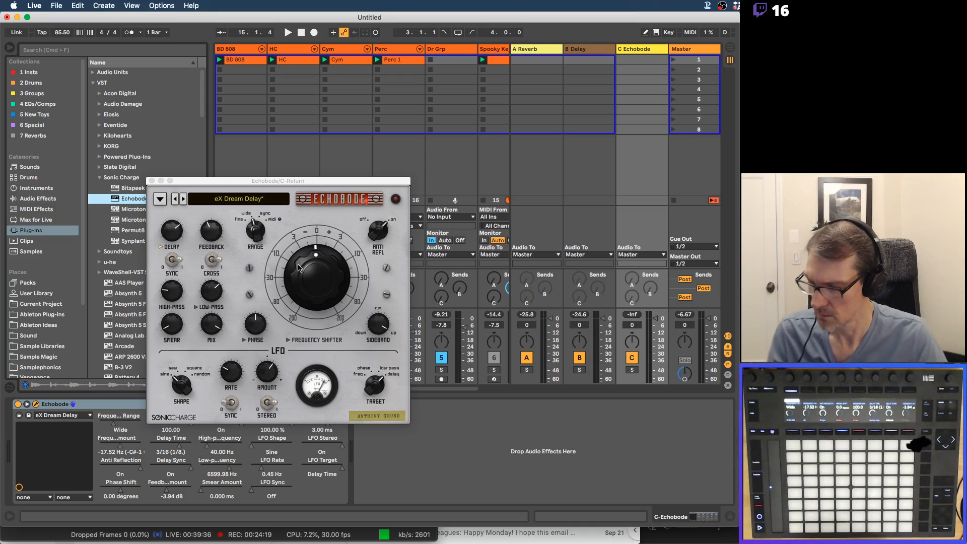
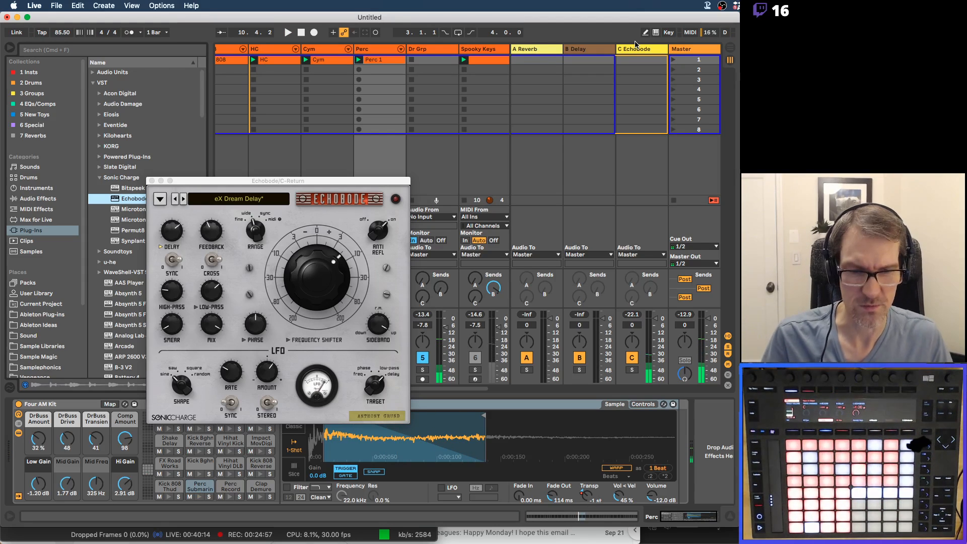
# Close the Echobode window and delete the device from return track C.
pyautogui.click(152, 181)
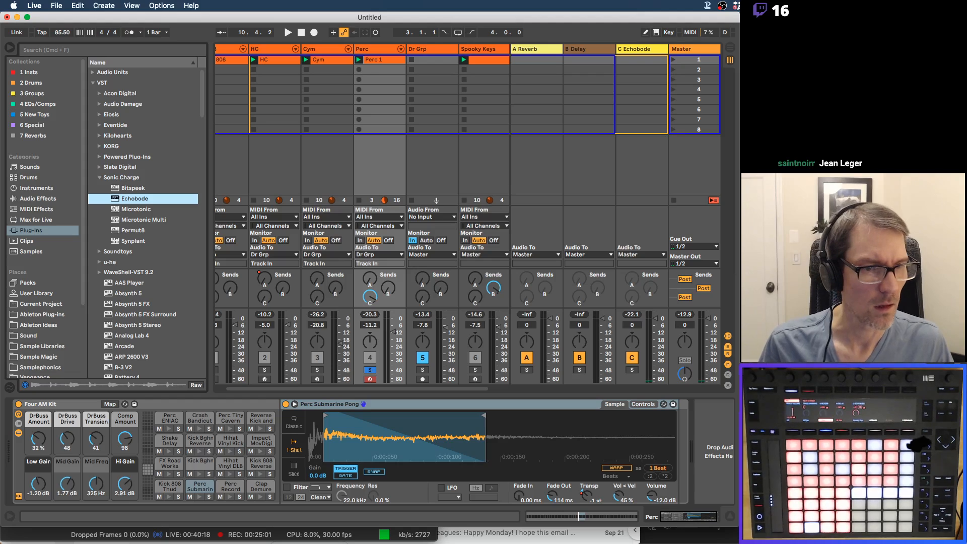
pyautogui.press('super+Tab')
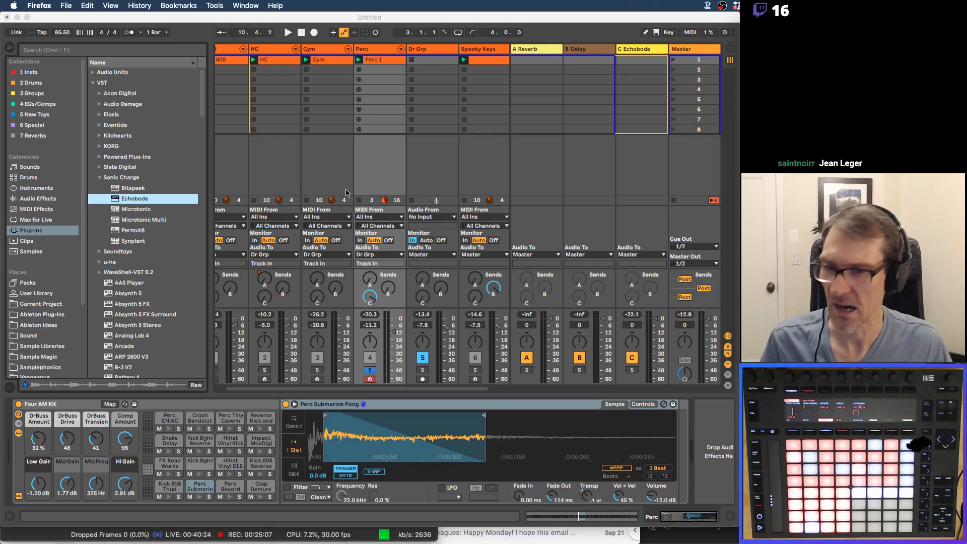
pyautogui.click(633, 49)
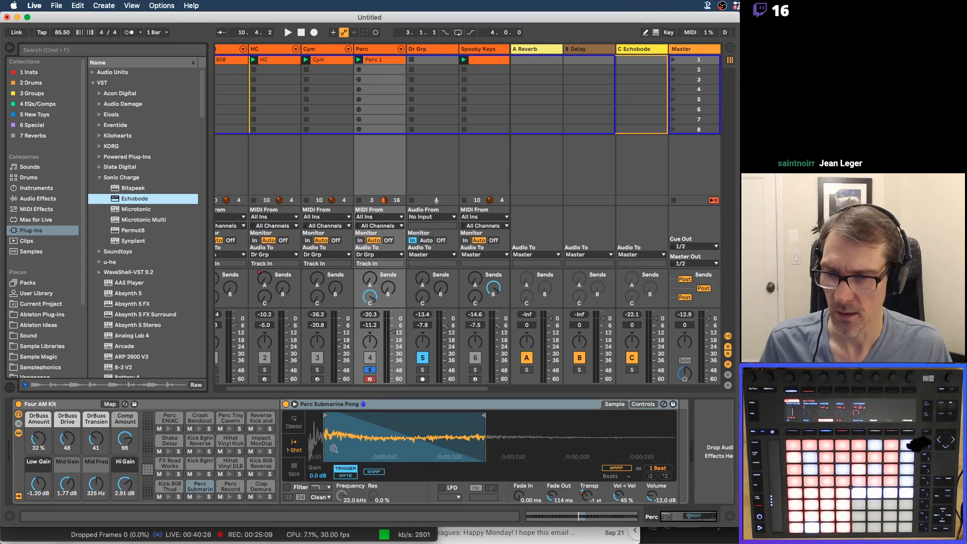
pyautogui.hotkey('shift', 'Tab')
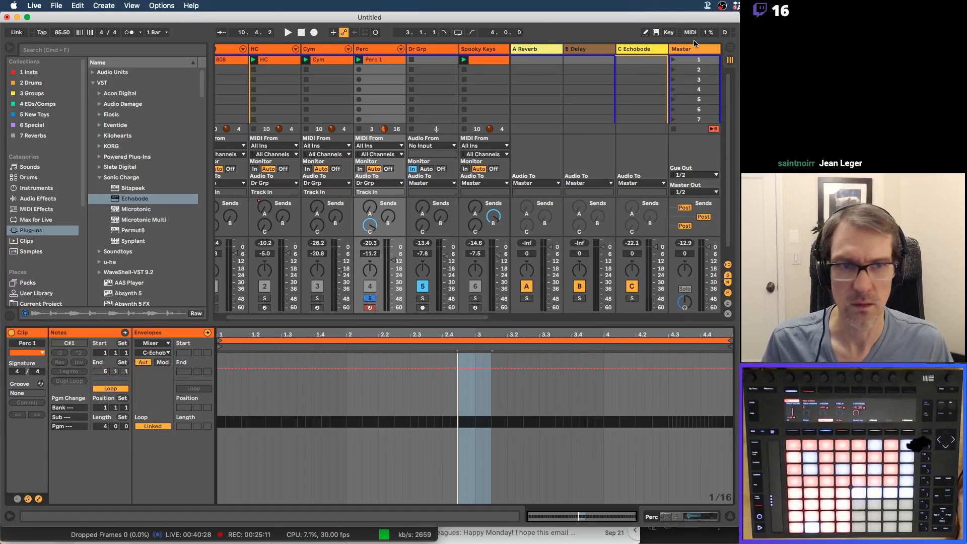
pyautogui.click(647, 50)
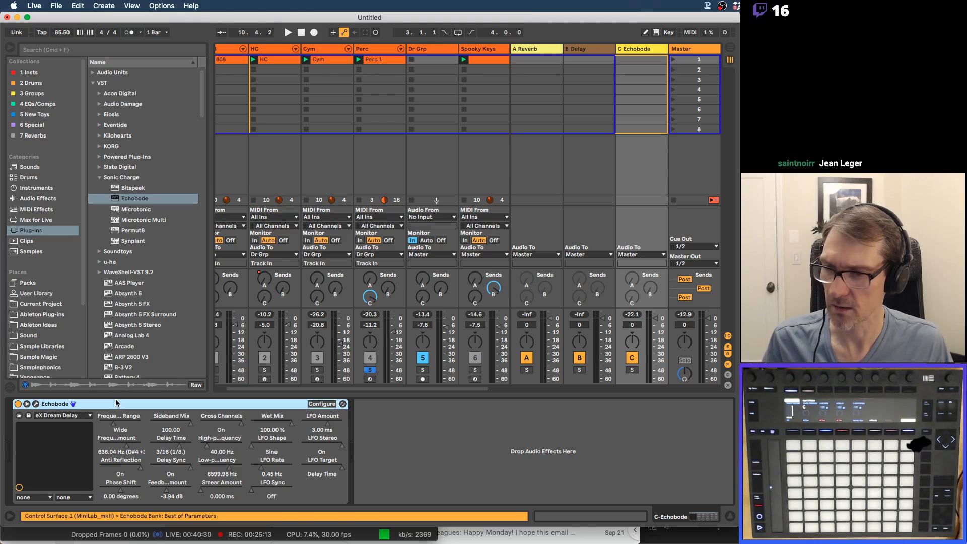
pyautogui.press('Delete')
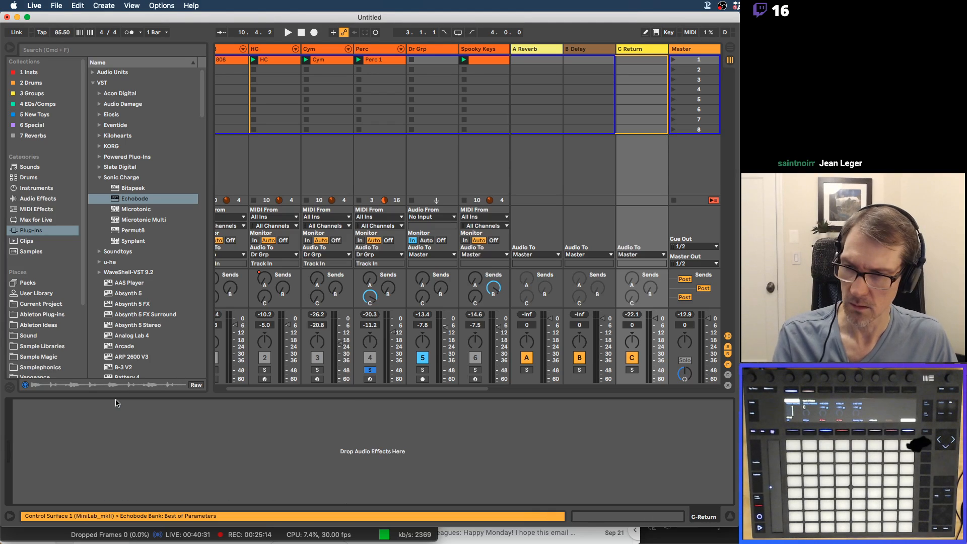
# Search the plug-ins for "guit", load Guitar Rig 5 onto return track C, and clear the search.
pyautogui.click(99, 179)
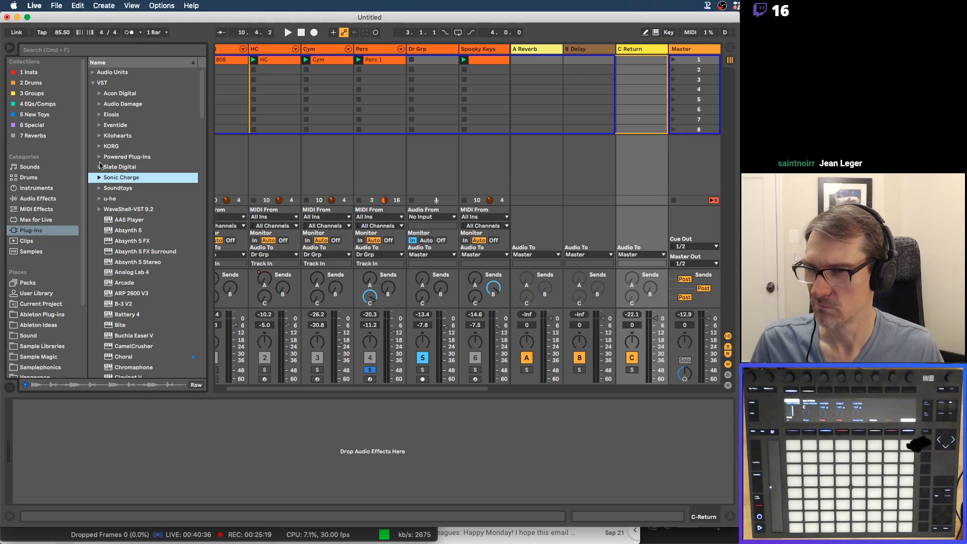
pyautogui.click(98, 50)
pyautogui.write('guit')
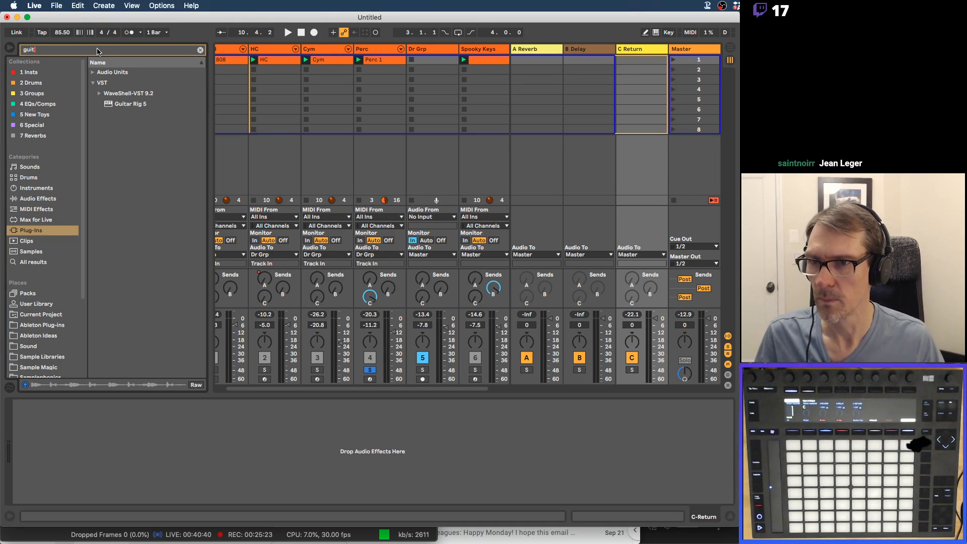
pyautogui.moveTo(124, 104); pyautogui.dragTo(323, 109)
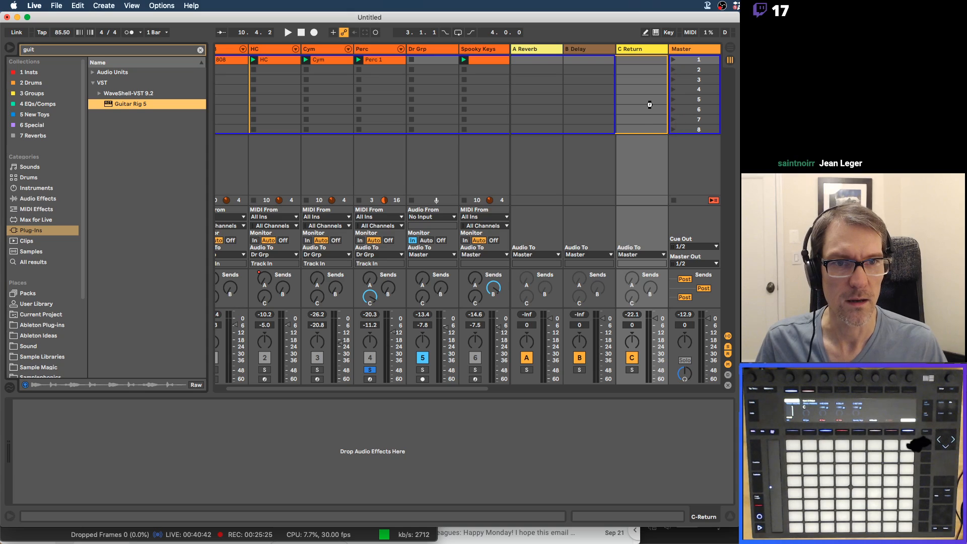
pyautogui.moveTo(650, 107); pyautogui.dragTo(650, 107)
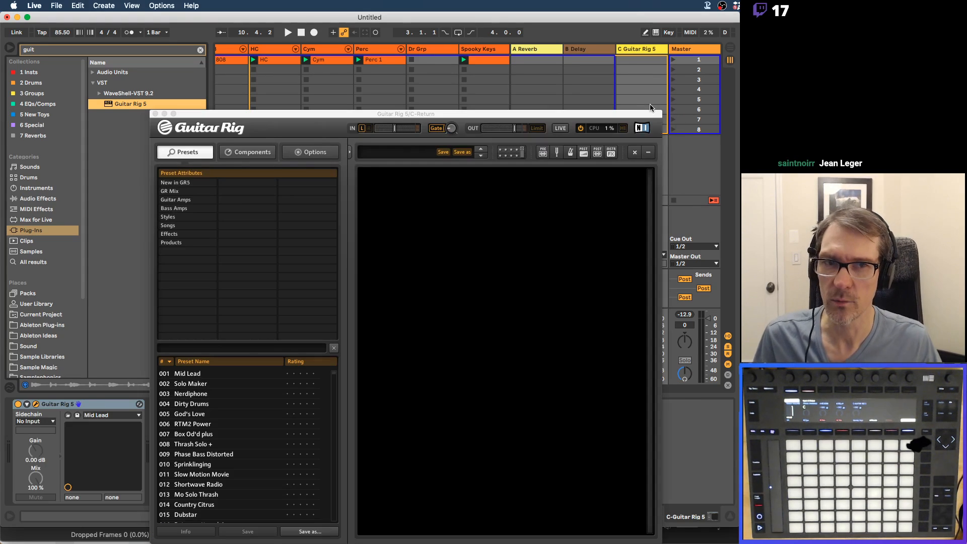
pyautogui.moveTo(201, 117); pyautogui.dragTo(290, 108)
pyautogui.click(201, 51)
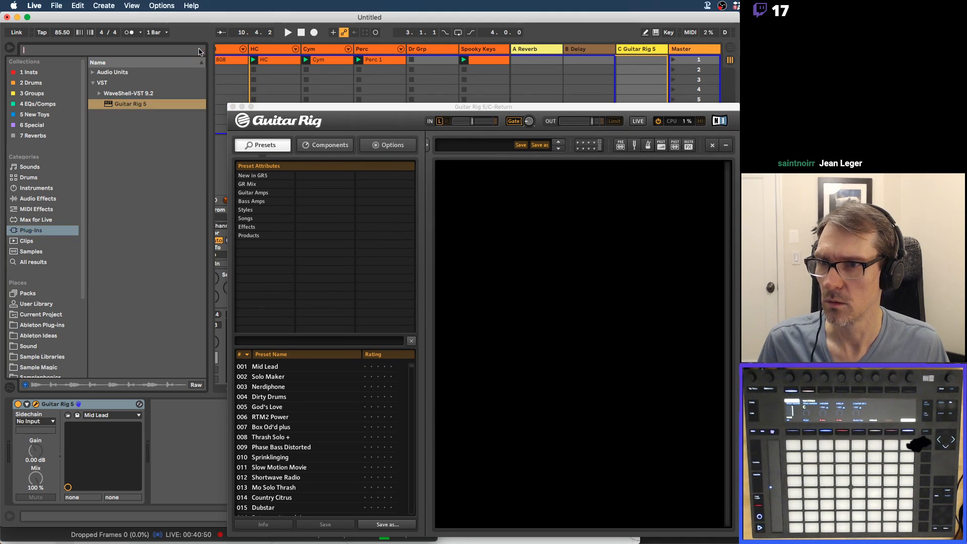
# Add the Limiter audio effect after Guitar Rig 5 on return track C, with its ceiling at -10 dB.
pyautogui.click(34, 188)
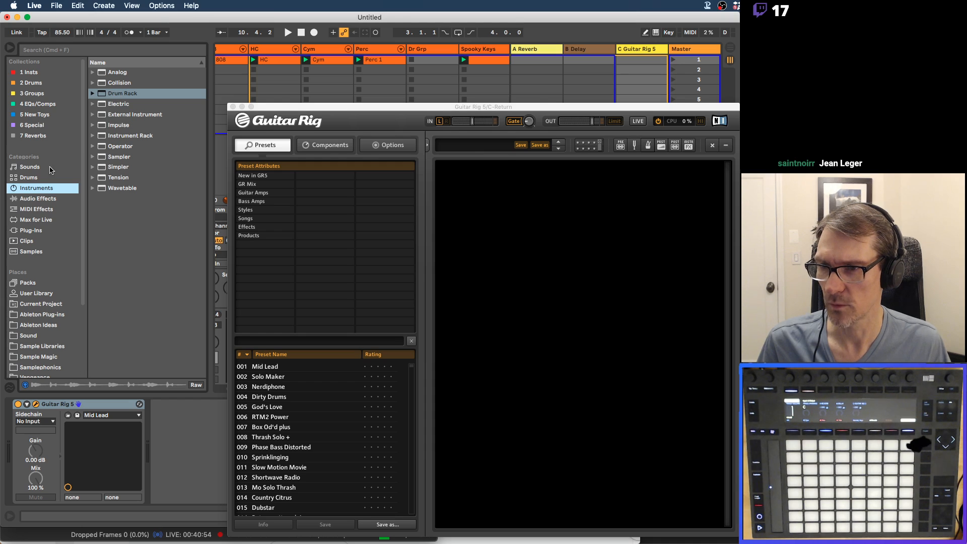
pyautogui.click(38, 199)
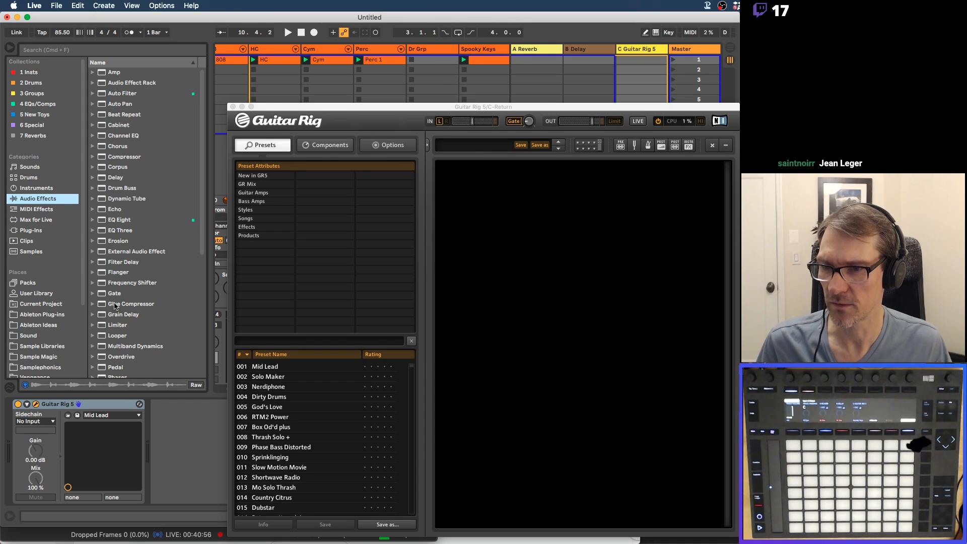
pyautogui.moveTo(106, 324); pyautogui.dragTo(167, 429)
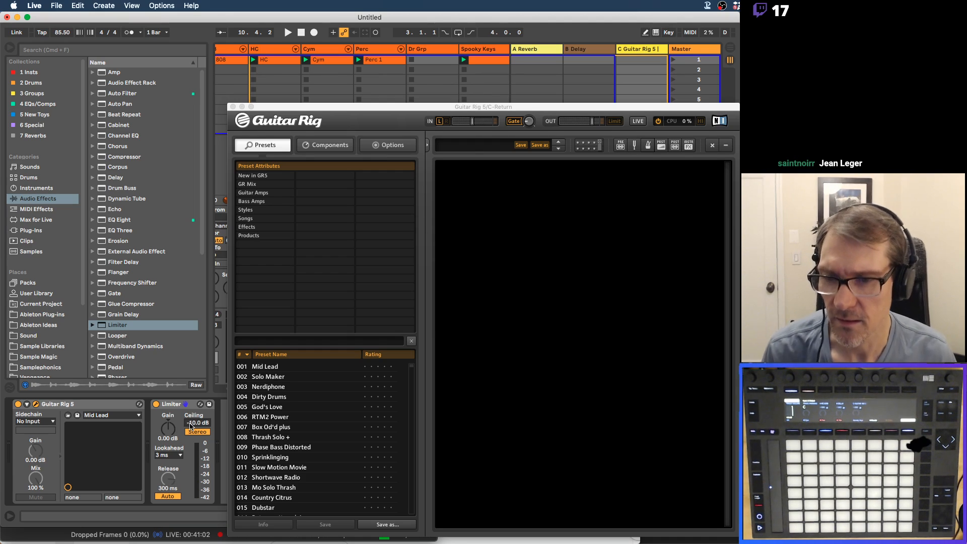
# Start playback, move the Guitar Rig window clear of the mixer, and filter its presets to Effects, Coloured.
pyautogui.press('space')
pyautogui.click(340, 107)
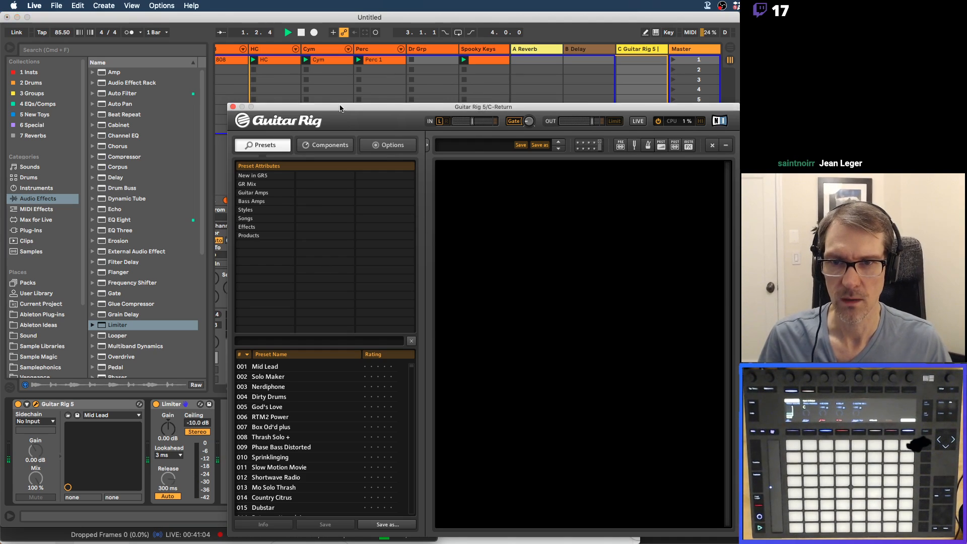
pyautogui.moveTo(340, 107); pyautogui.dragTo(178, 65)
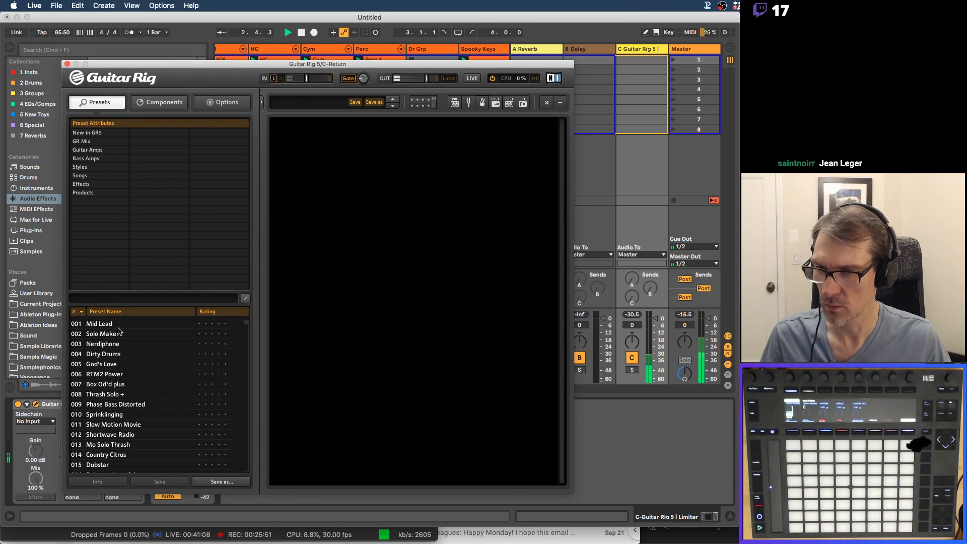
pyautogui.click(94, 185)
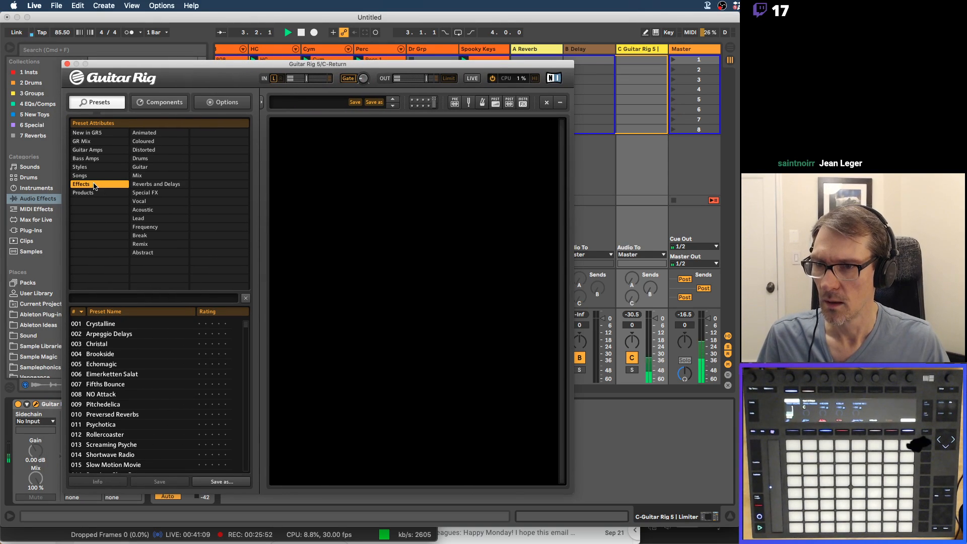
pyautogui.click(157, 140)
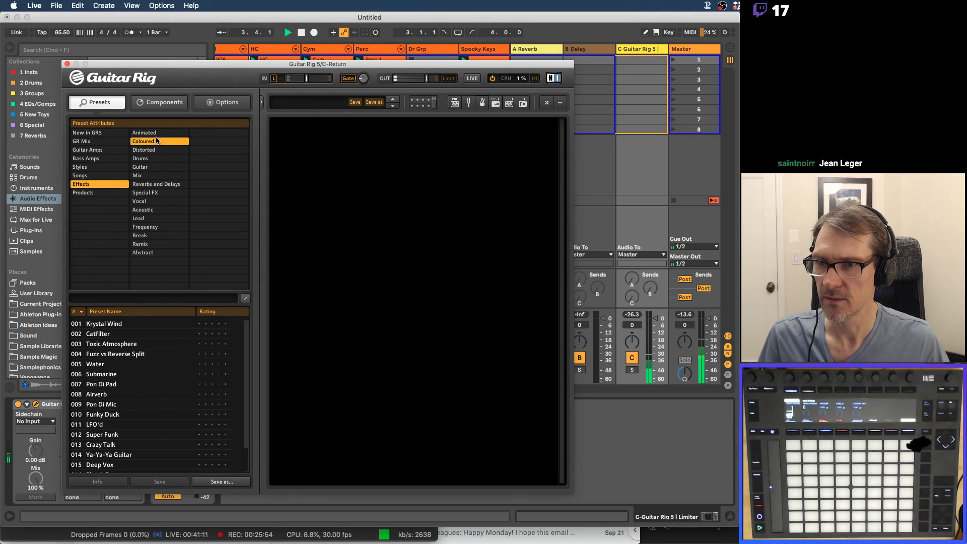
# Audition Coloured presets from Krystal Wind to Pon Di Mic, including Fuzz vs Reverse Split, Water and Submarine.
pyautogui.click(99, 333)
pyautogui.click(104, 324)
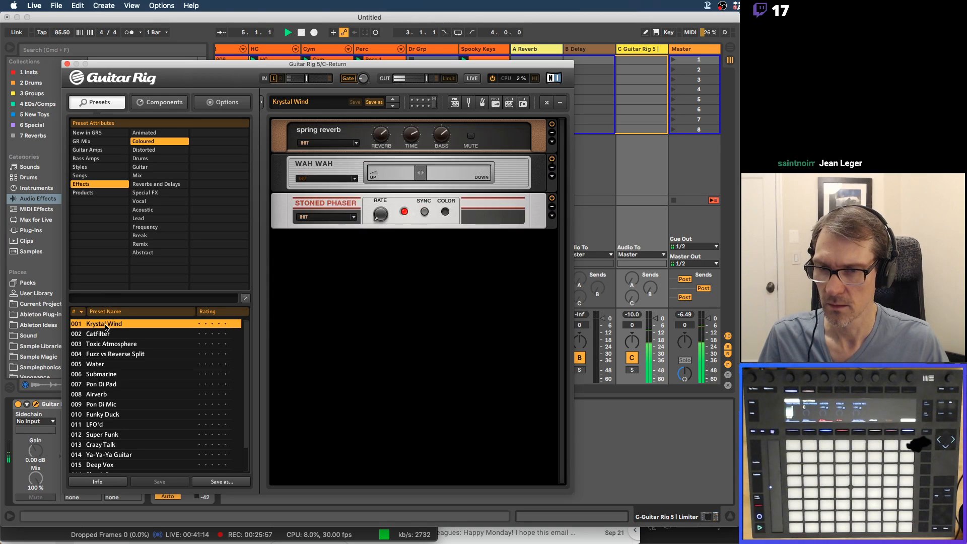
pyautogui.click(103, 355)
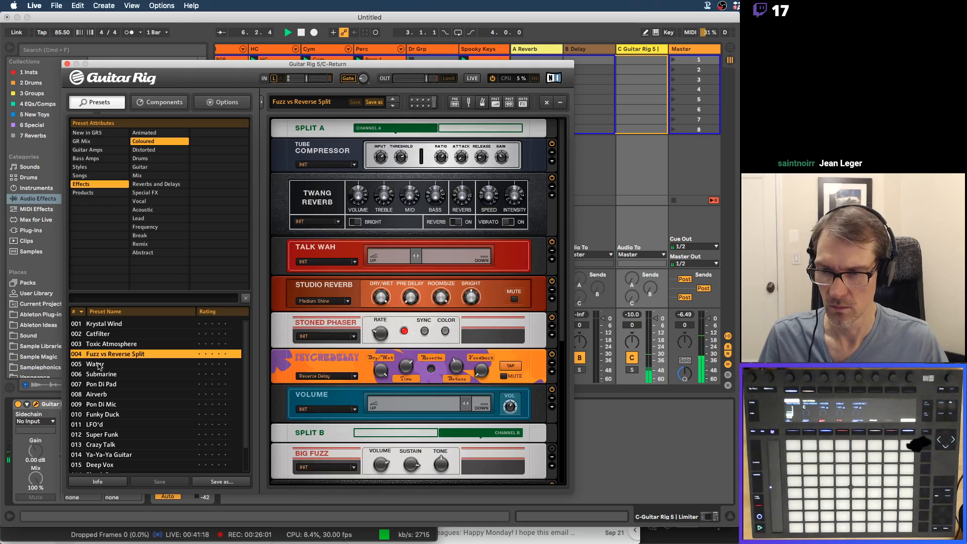
pyautogui.click(99, 366)
pyautogui.click(116, 375)
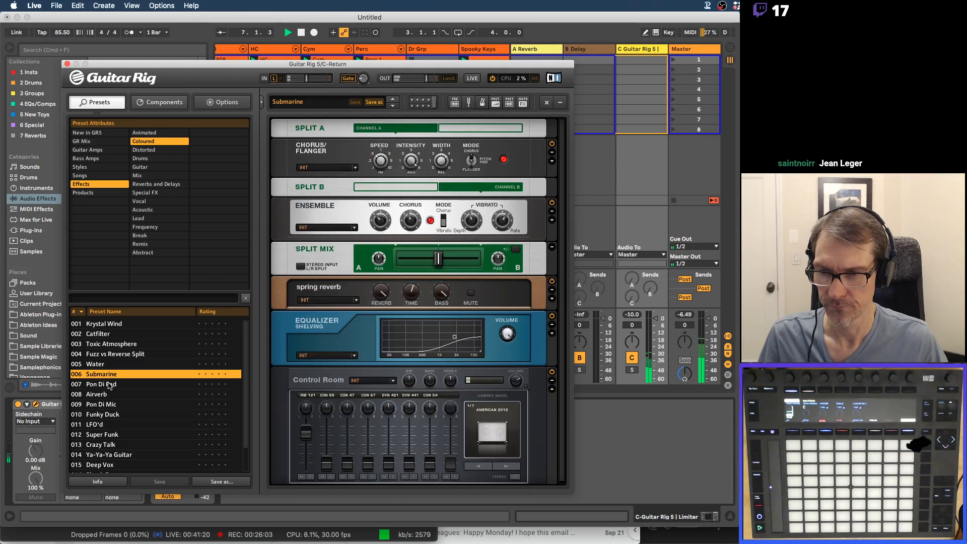
pyautogui.click(111, 385)
pyautogui.click(100, 406)
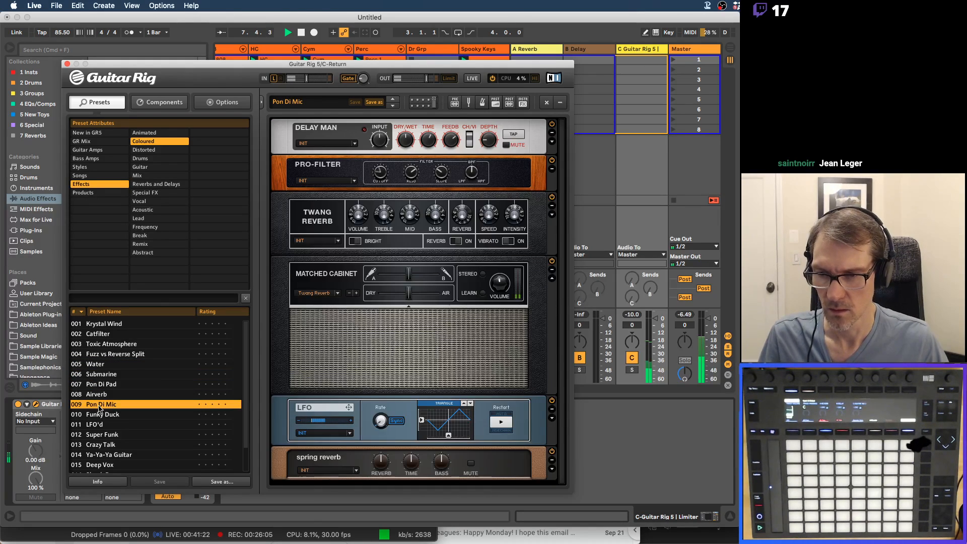
# Audition the Coloured presets LFO'd, Super Funk, Crazy Talk and Skank Room.
pyautogui.click(99, 425)
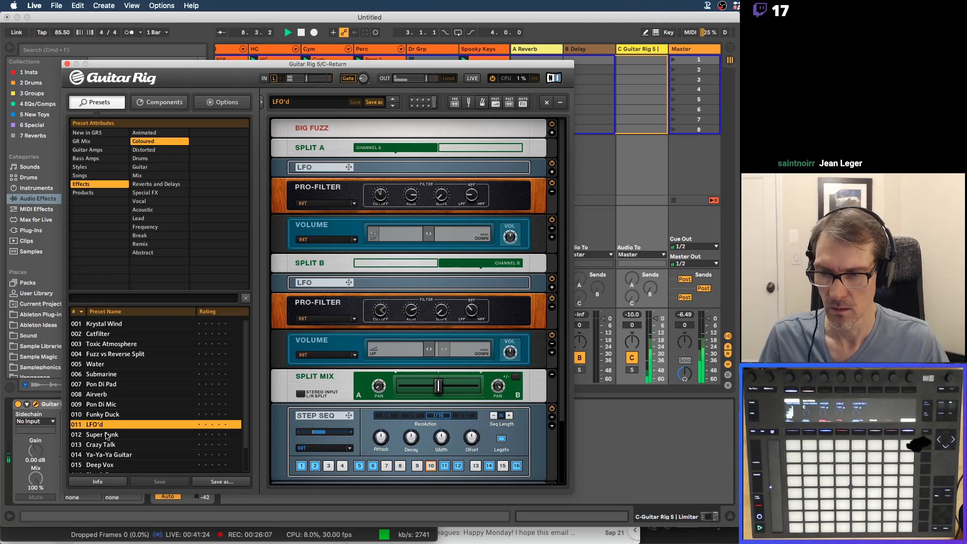
pyautogui.click(106, 436)
pyautogui.click(107, 445)
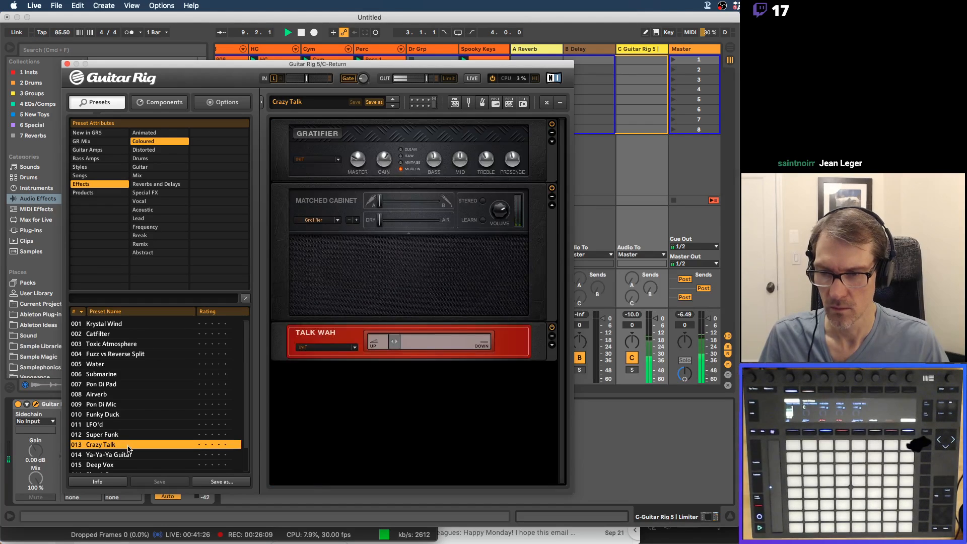
pyautogui.scroll(-2, 128, 449)
pyautogui.click(111, 448)
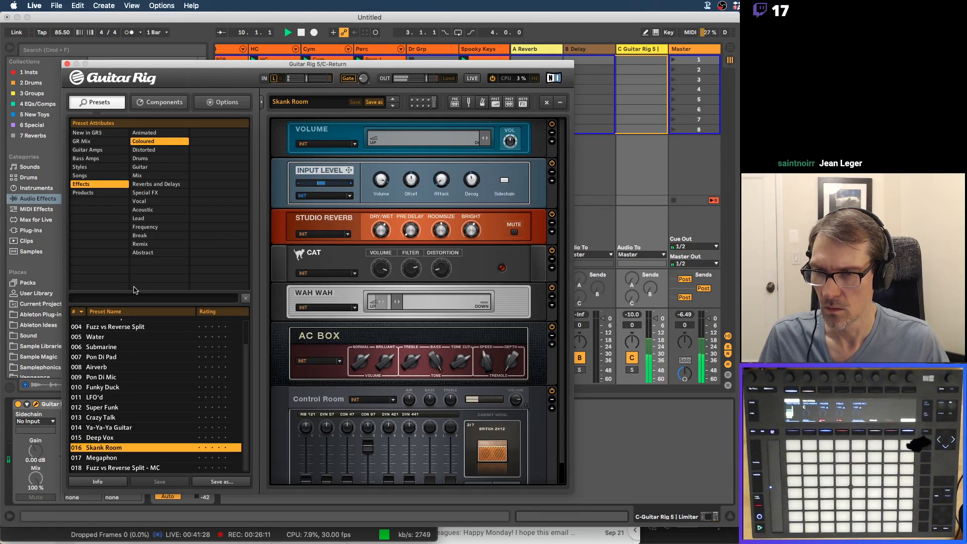
# Remove the Coloured filter and audition the Effects presets Pitchedelica, Stupid Four, Stereo Ghosts, Filter Cheese and Whisper Verb.
pyautogui.doubleClick(146, 186)
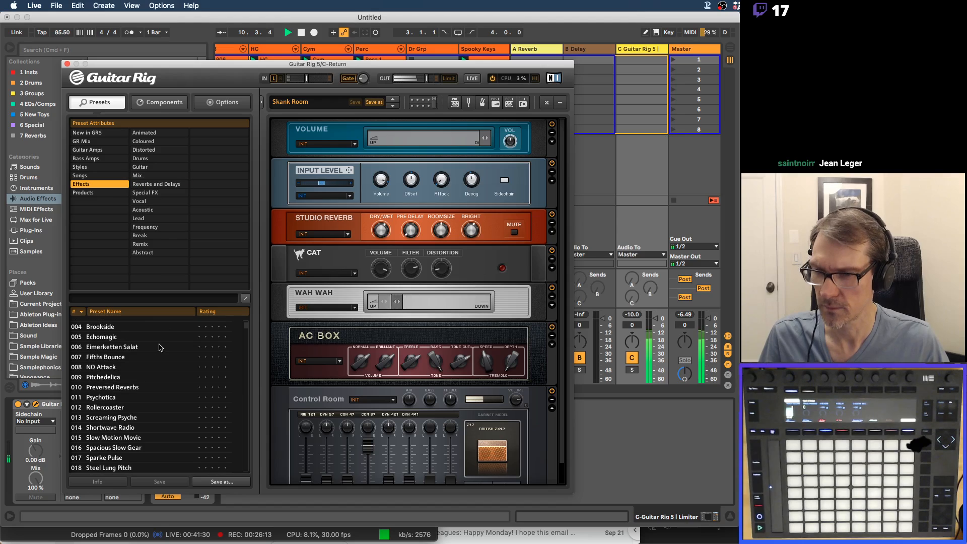
pyautogui.click(111, 377)
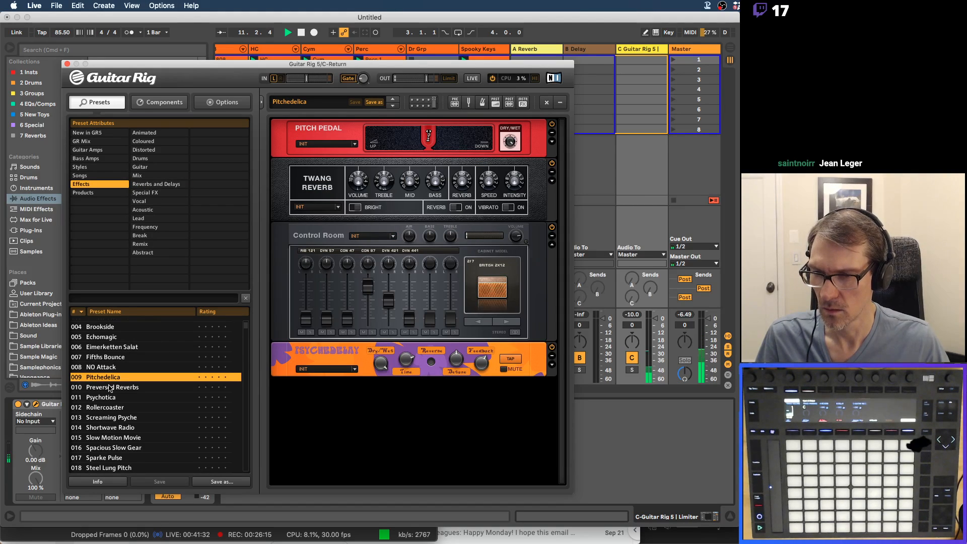
pyautogui.scroll(-20, 109, 388)
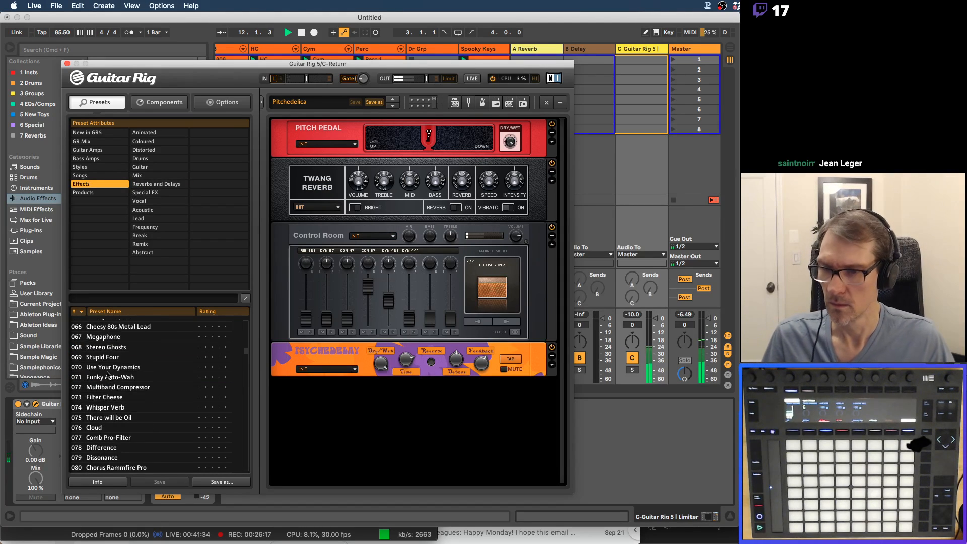
pyautogui.click(99, 358)
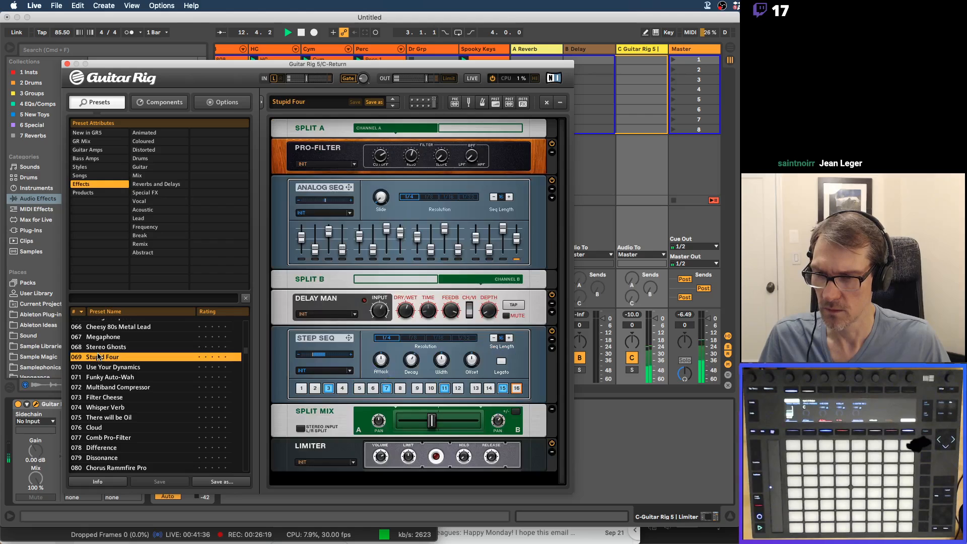
pyautogui.click(107, 347)
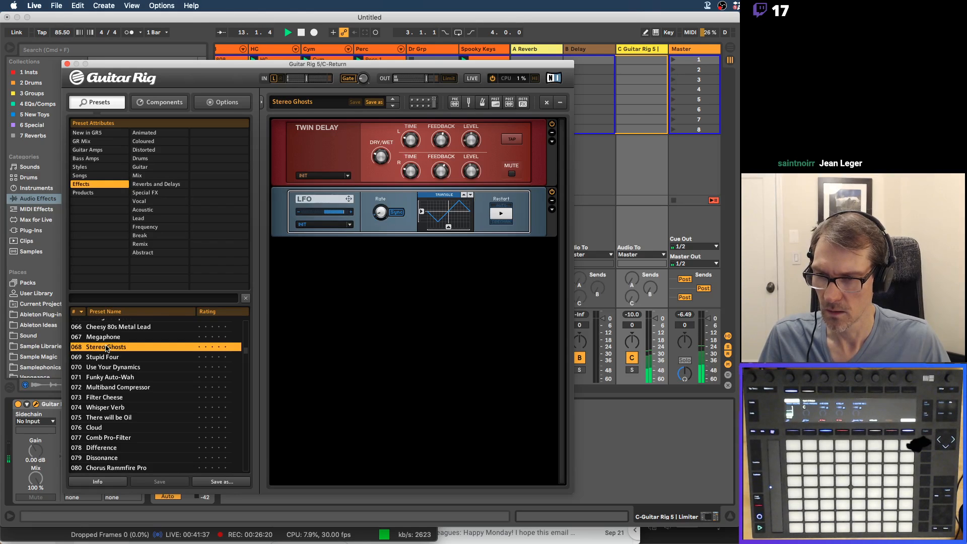
pyautogui.click(104, 398)
pyautogui.click(103, 407)
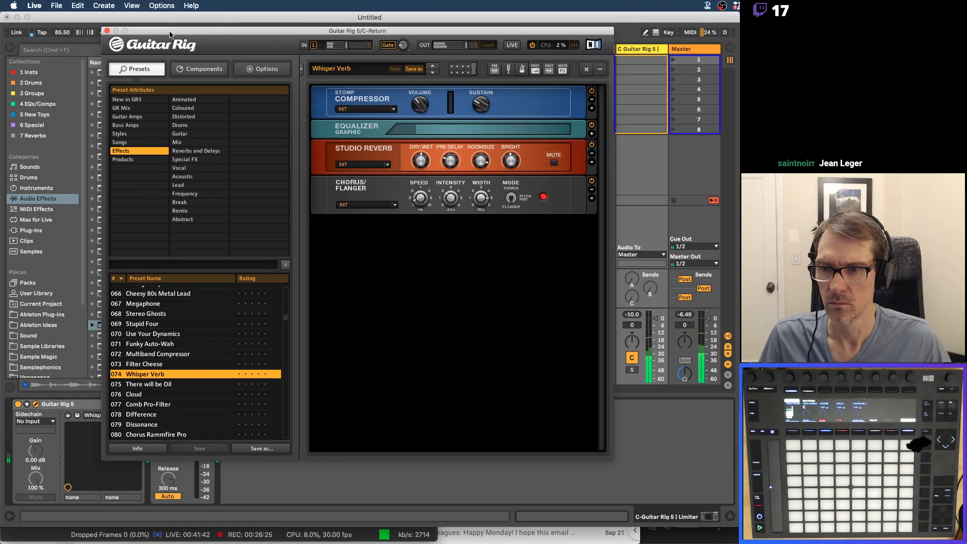
# Reposition the Guitar Rig window and audition There will be Oil, Take It Down, Stompenberger, Rhythmic Gating and Pathfinder.
pyautogui.moveTo(131, 64); pyautogui.dragTo(171, 31)
pyautogui.click(136, 385)
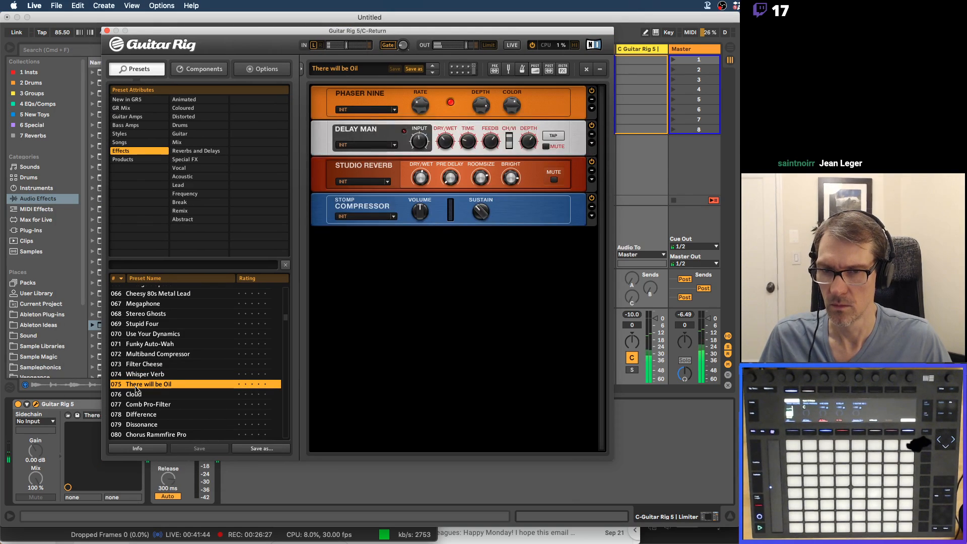
pyautogui.scroll(-20, 169, 396)
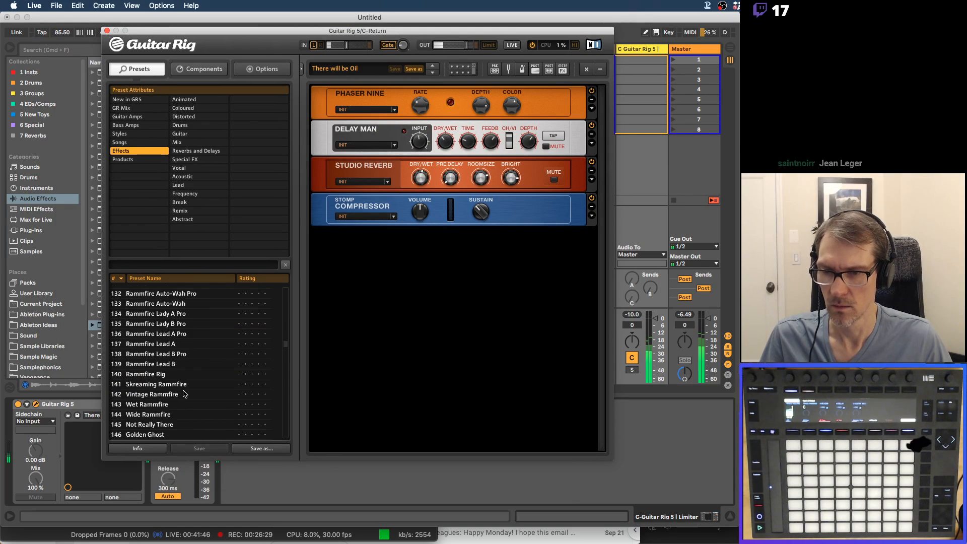
pyautogui.scroll(-12, 184, 394)
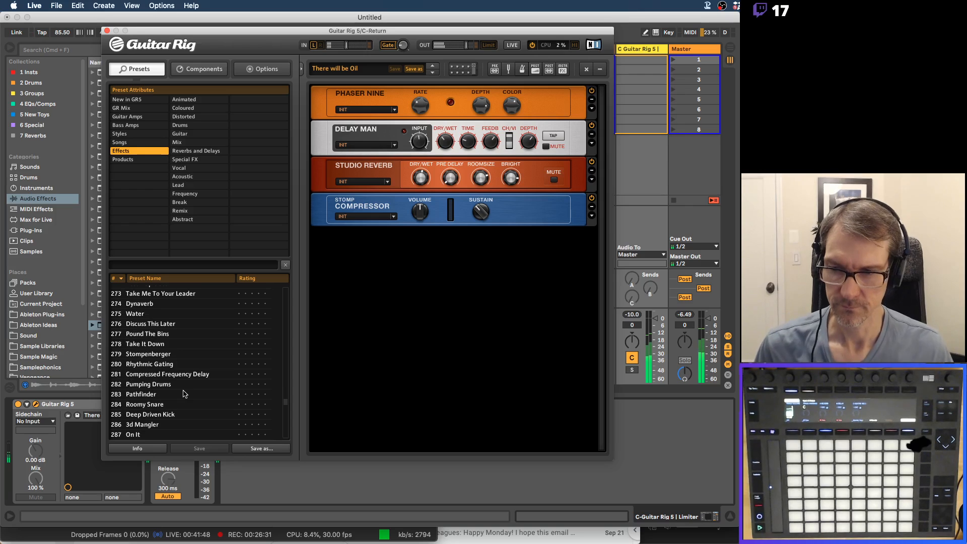
pyautogui.click(152, 344)
pyautogui.click(150, 354)
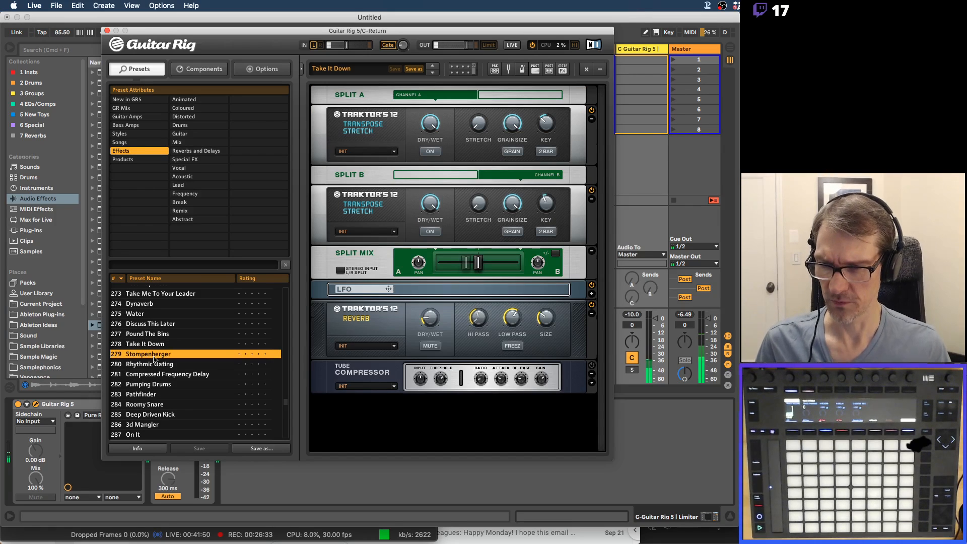
pyautogui.click(149, 367)
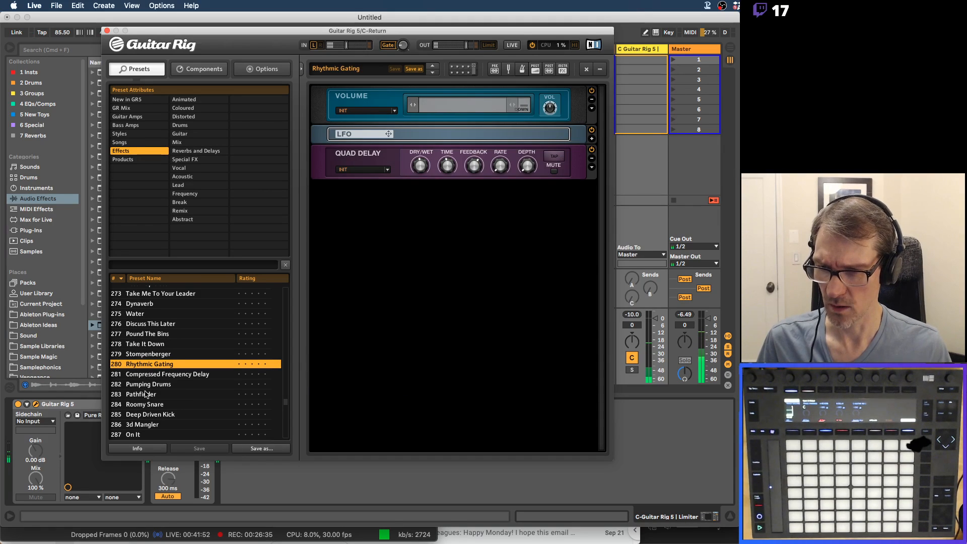
pyautogui.click(155, 394)
# Audition the Effects presets Elastic, Nerdiphone, Industrialized Tom and Frequentness.
pyautogui.scroll(4, 161, 393)
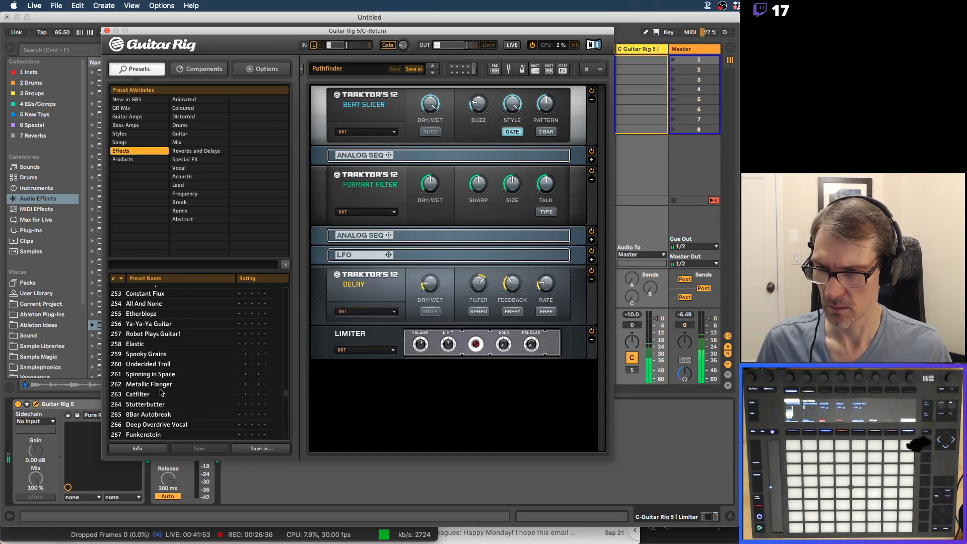
pyautogui.click(139, 345)
pyautogui.scroll(5, 174, 352)
pyautogui.scroll(2, 173, 350)
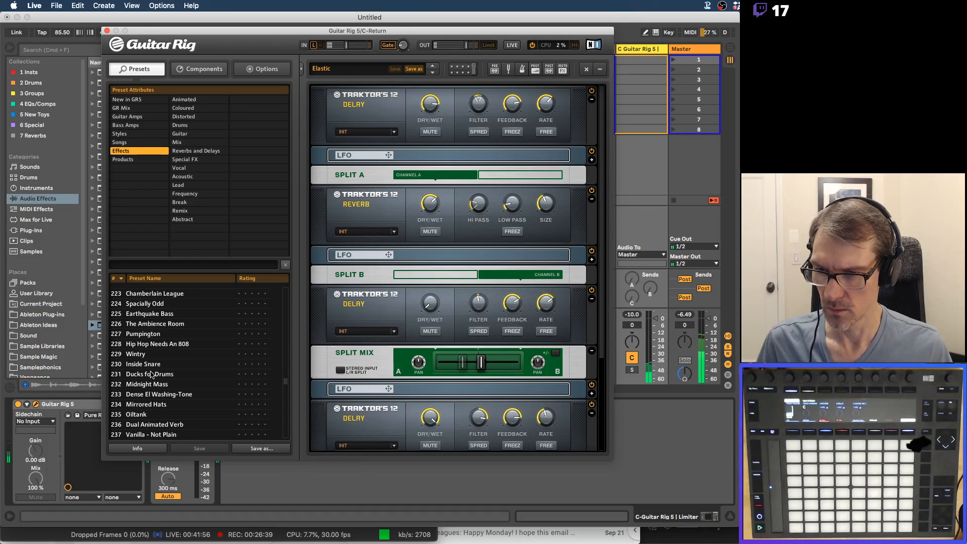
pyautogui.scroll(-3, 153, 403)
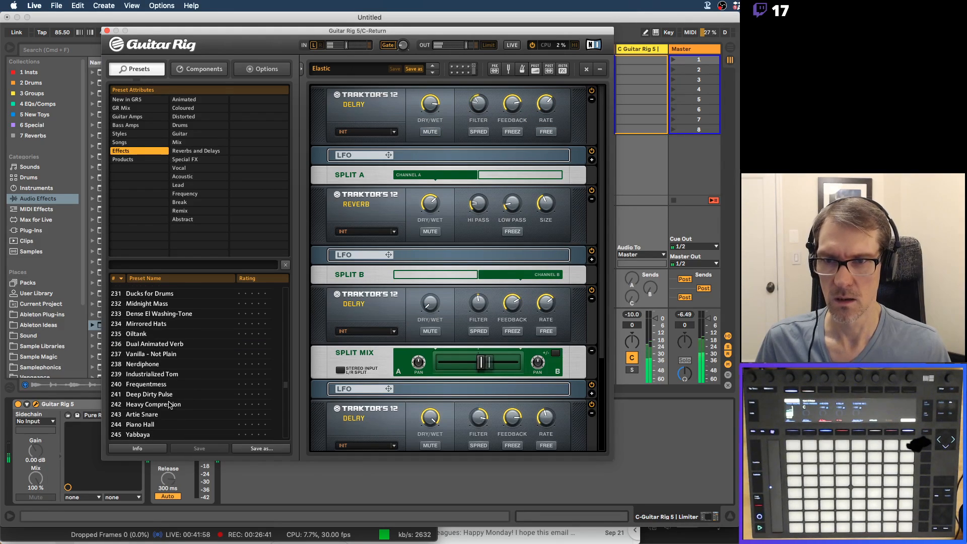
pyautogui.click(149, 365)
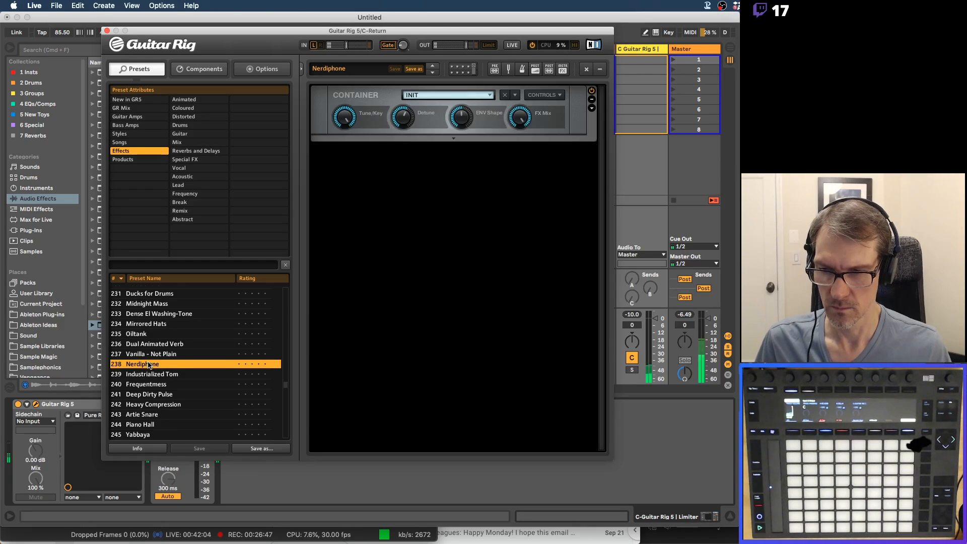
pyautogui.click(145, 377)
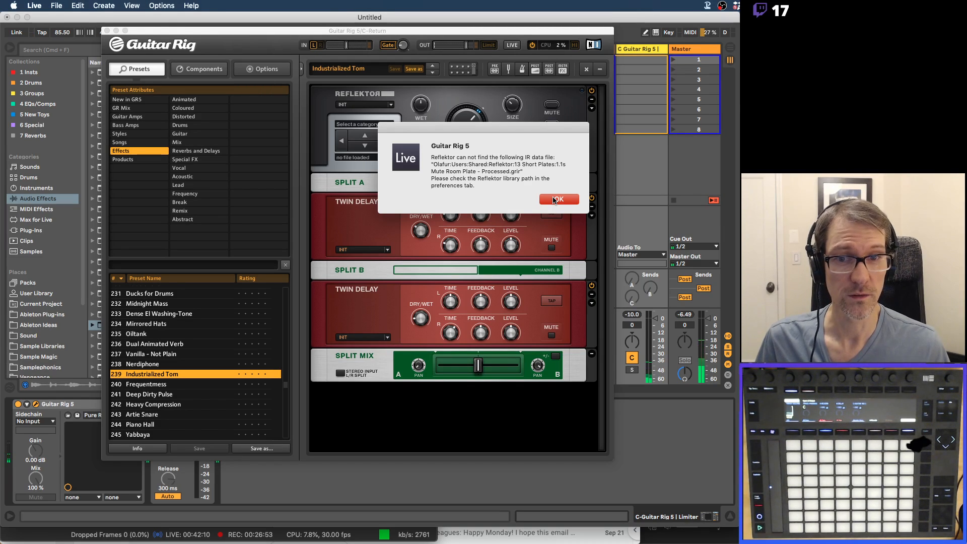
pyautogui.click(556, 200)
pyautogui.click(143, 384)
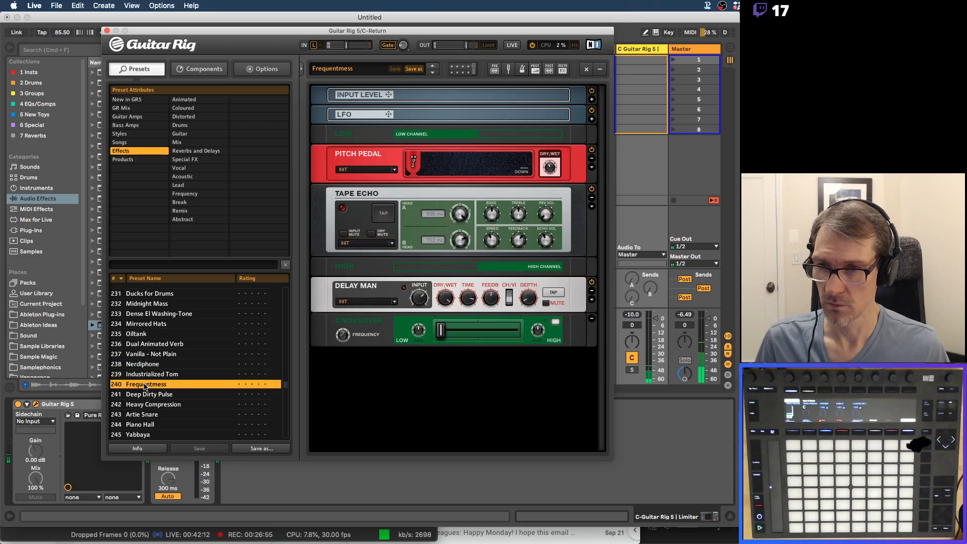
# Filter the presets to the Reflektor product and load the Oiltank preset.
pyautogui.click(130, 159)
pyautogui.click(186, 117)
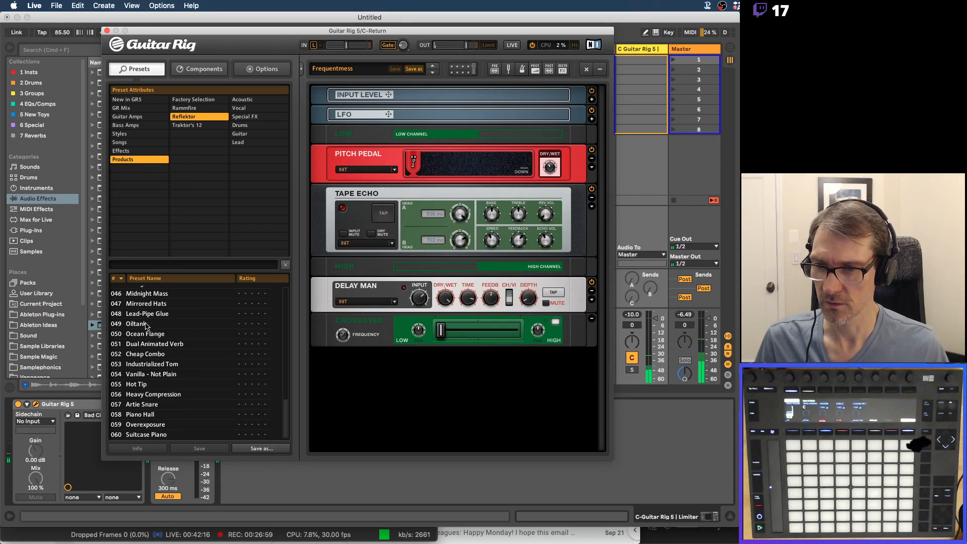
pyautogui.click(209, 324)
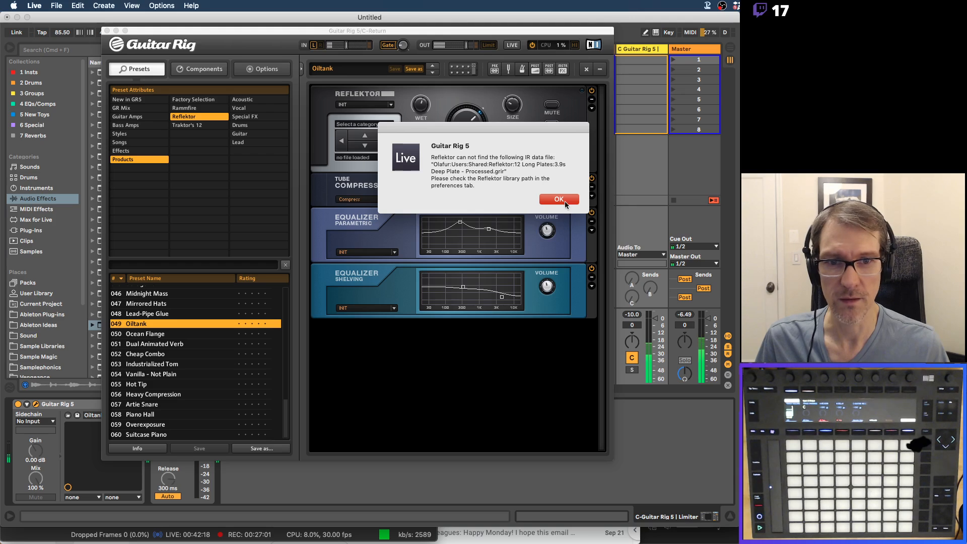
pyautogui.click(559, 199)
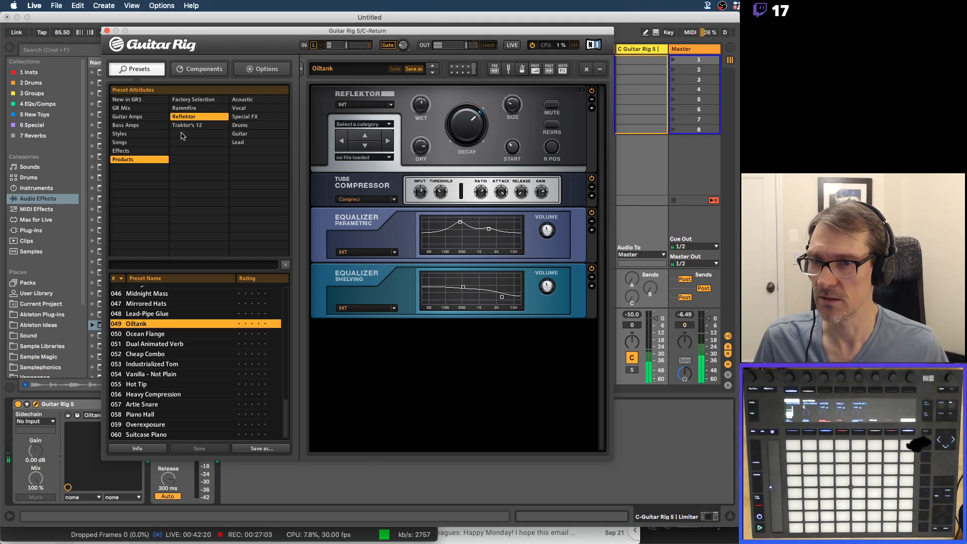
# Filter the Guitar Rig presets to Effects with Reverbs and Delays and load the Oilcan Eco preset.
pyautogui.click(121, 151)
pyautogui.click(197, 160)
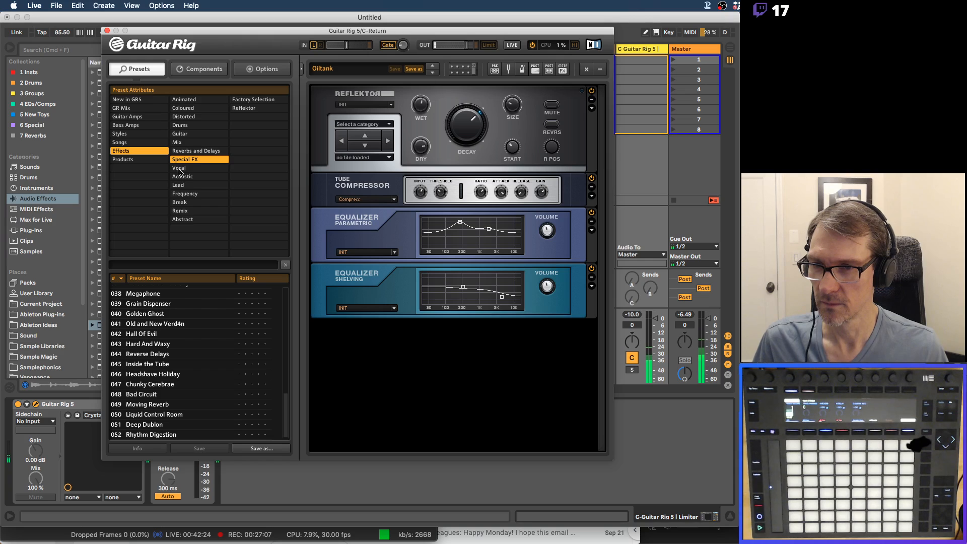
pyautogui.click(191, 151)
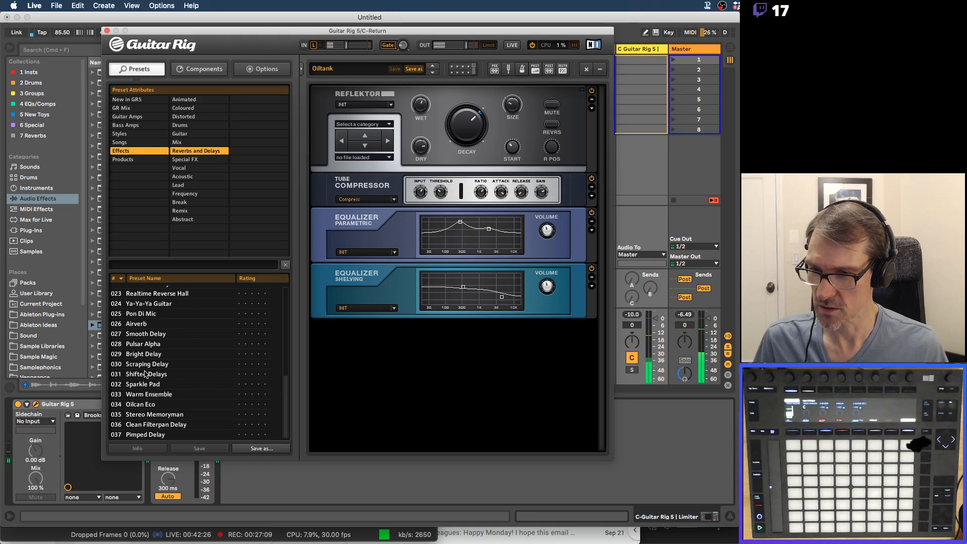
pyautogui.click(148, 406)
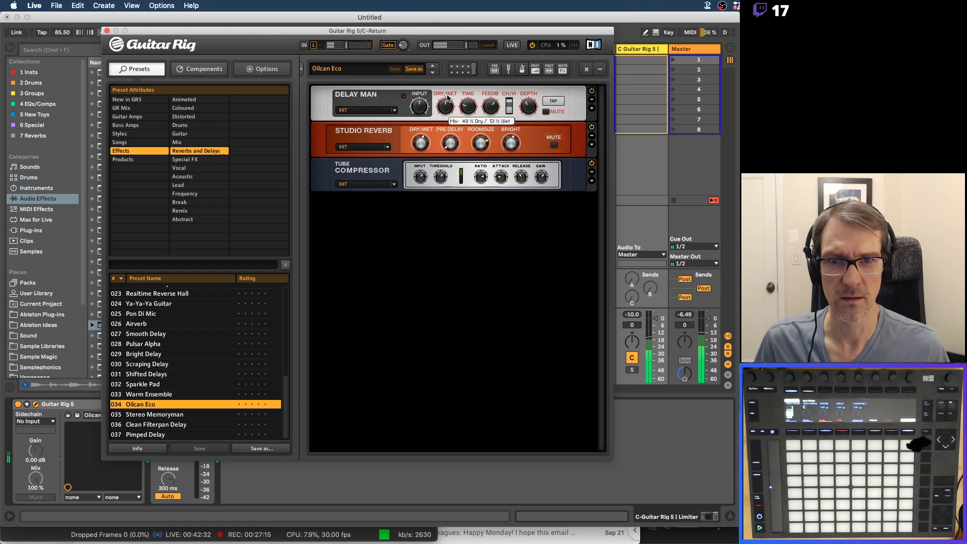
# Adjust the Studio Reverb's dry/wet mix and close the Guitar Rig window.
pyautogui.moveTo(417, 147)
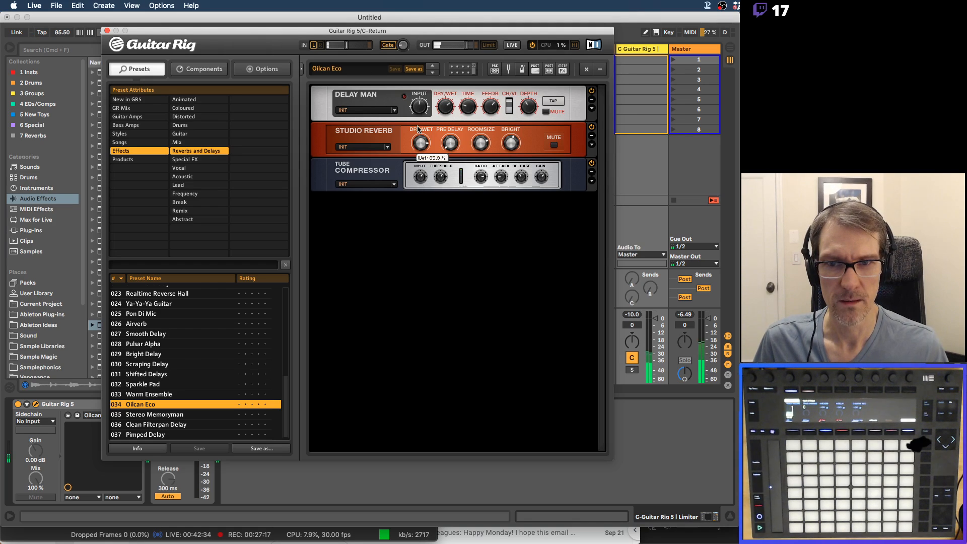
pyautogui.moveTo(421, 142); pyautogui.dragTo(420, 152)
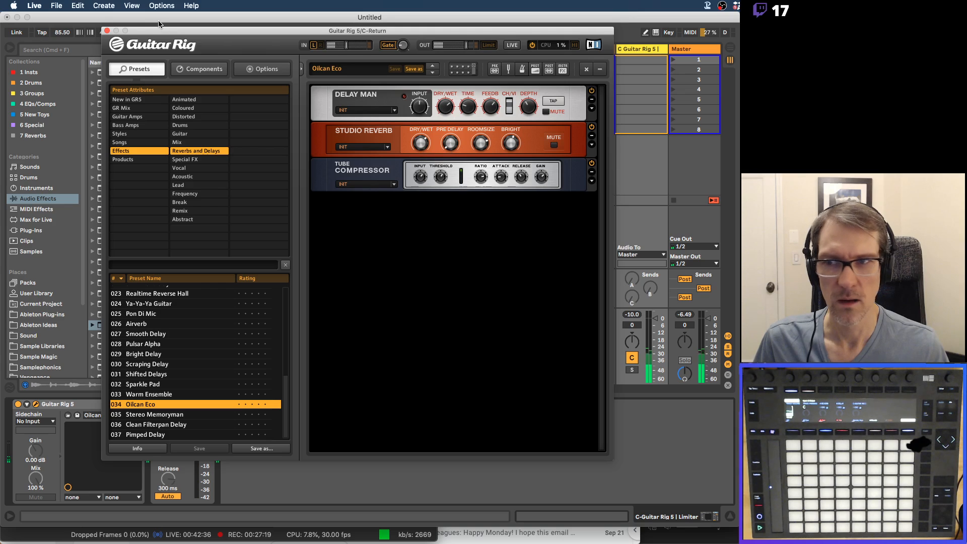
pyautogui.click(108, 30)
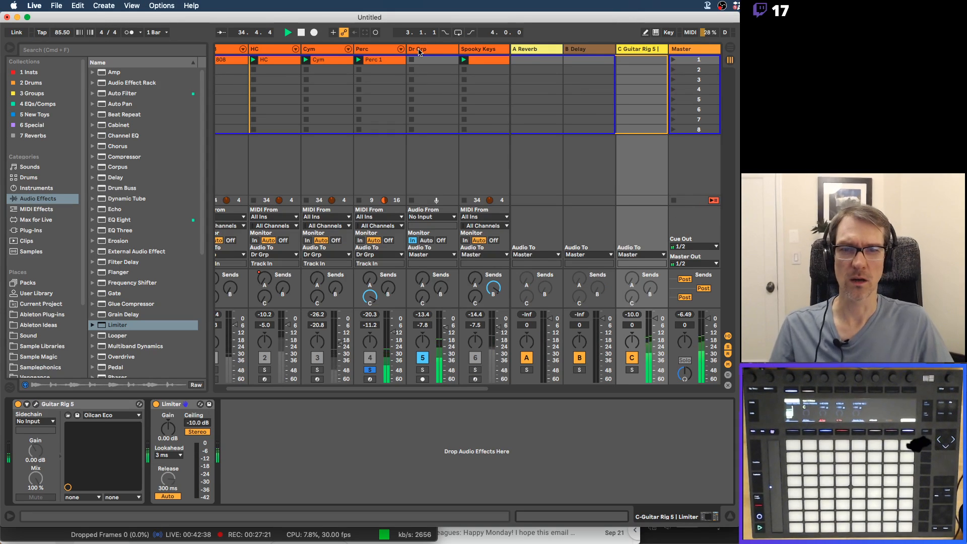
# Unsolo the Perc track, and unlink the Perc 1 clip's C-Guitar Rig send envelope with its envelope loop off.
pyautogui.click(374, 50)
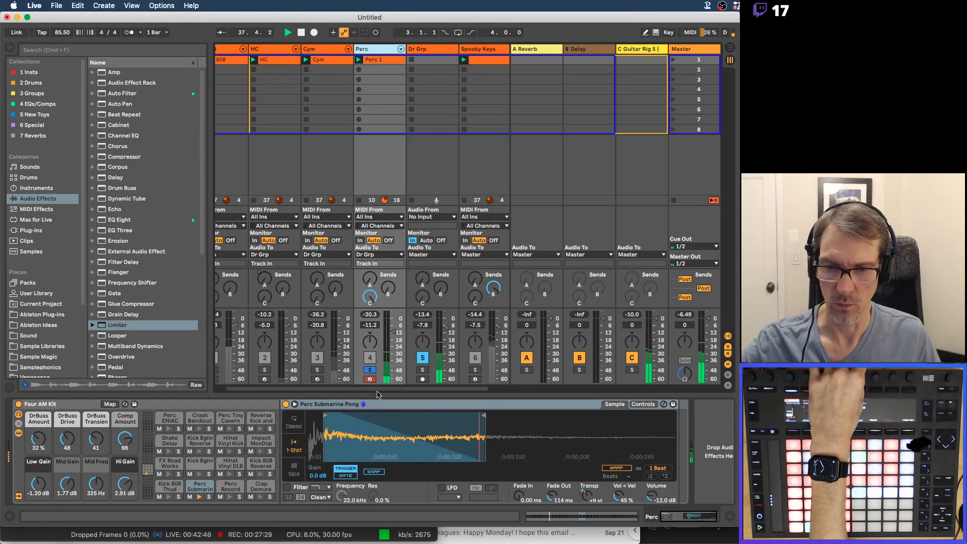
pyautogui.click(370, 370)
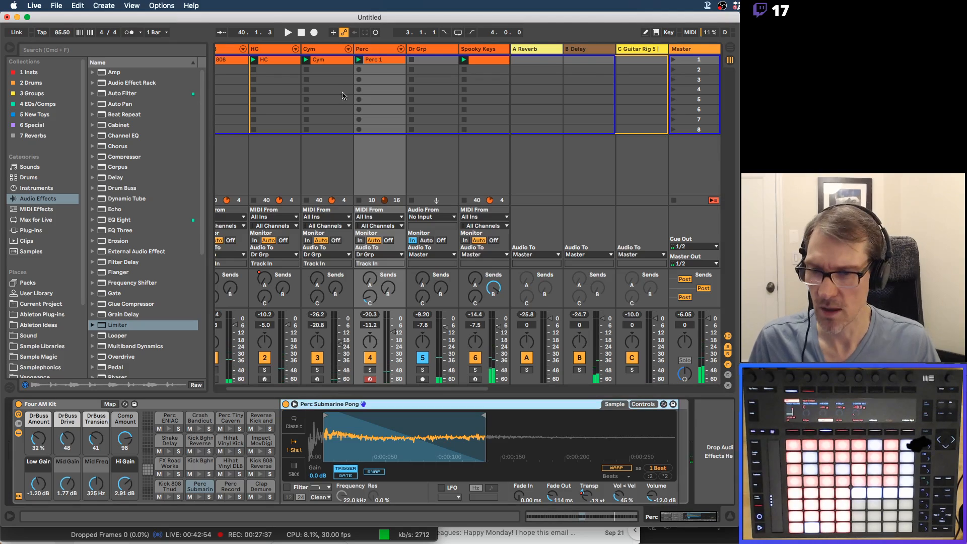
pyautogui.click(385, 61)
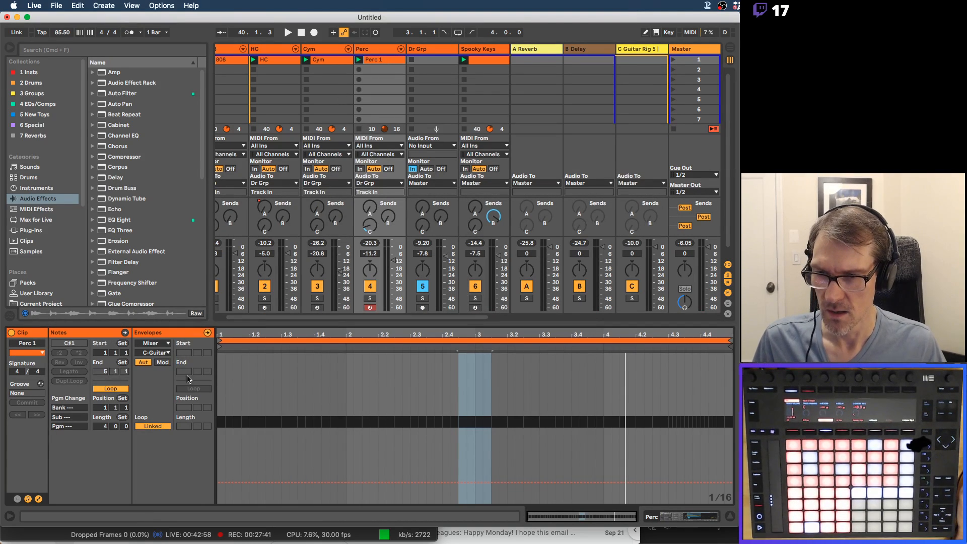
pyautogui.click(153, 427)
pyautogui.click(186, 389)
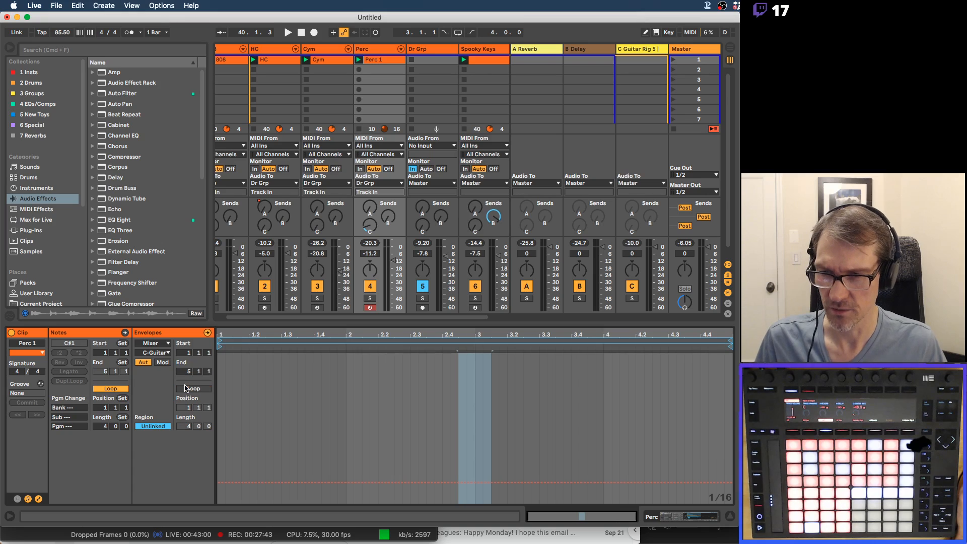
# Record about twelve bars of send C automation into the Perc 1 clip, ending with recording and playback stopped.
pyautogui.click(375, 61)
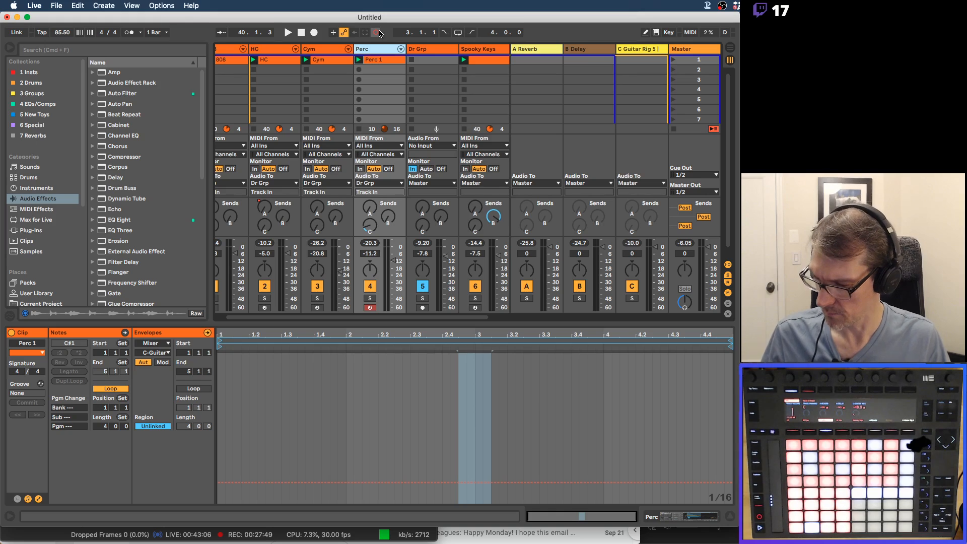
pyautogui.press('space')
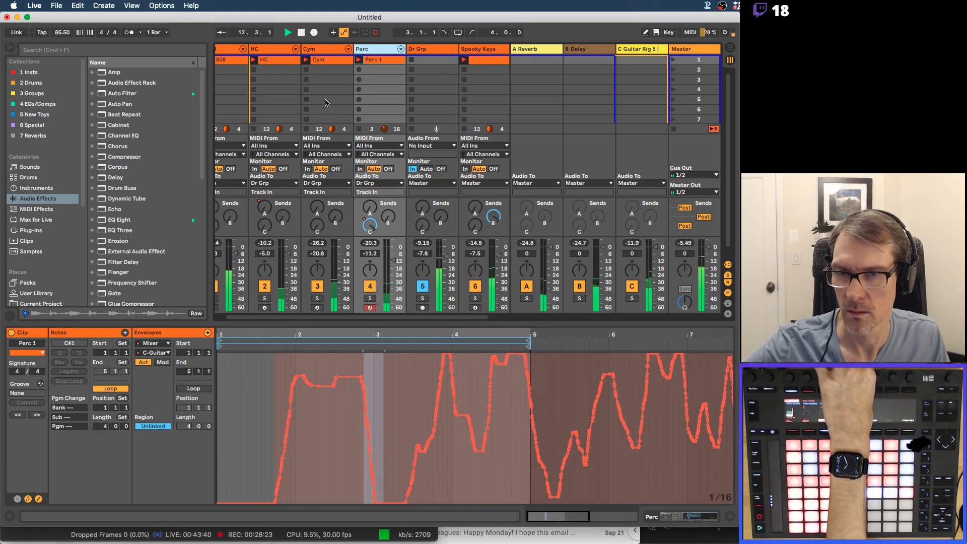
pyautogui.click(359, 60)
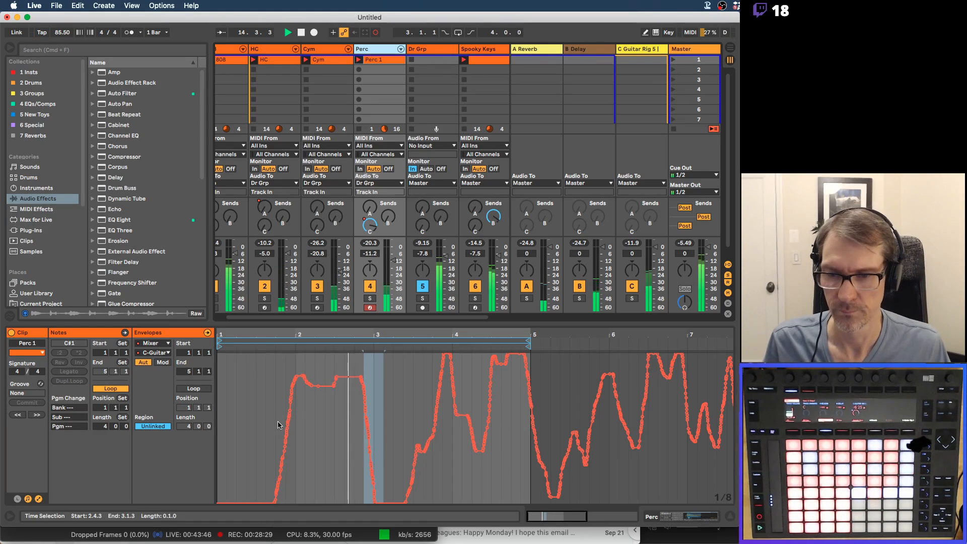
pyautogui.press('space')
# Redraw the first bar of the send C envelope freehand with the grid off, rising towards bar 2.
pyautogui.moveTo(297, 414)
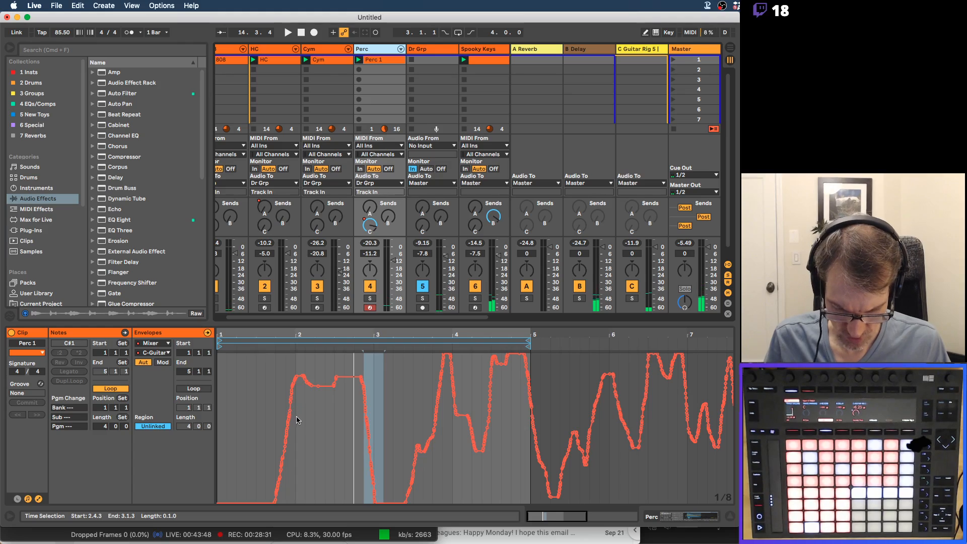
pyautogui.press('super+b')
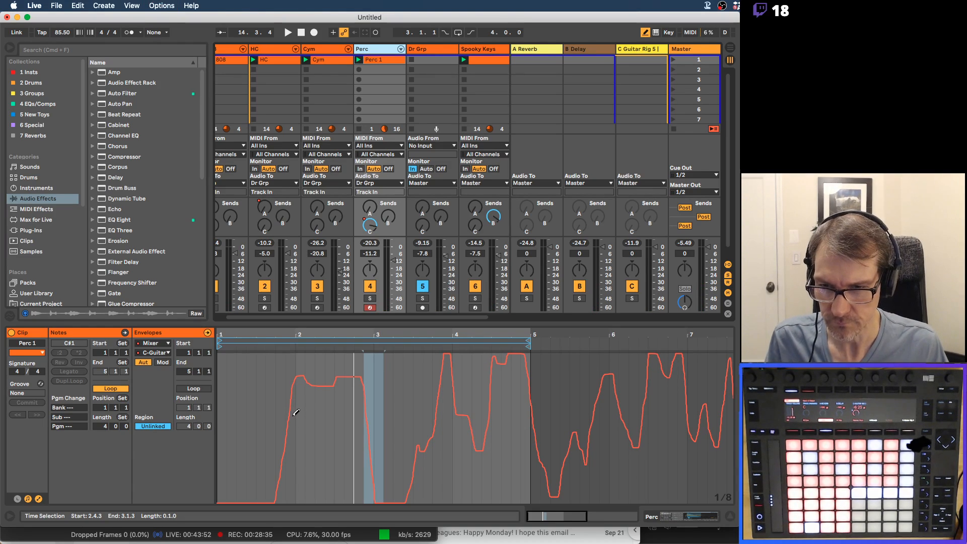
pyautogui.moveTo(293, 418); pyautogui.dragTo(282, 439)
pyautogui.press('super+4')
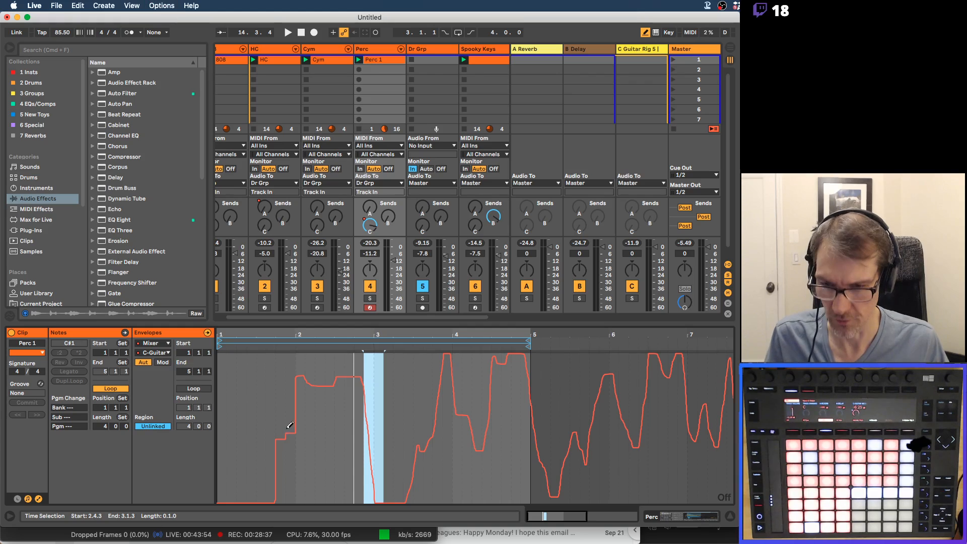
pyautogui.moveTo(296, 375)
pyautogui.mouseDown()
pyautogui.moveTo(282, 409)
pyautogui.moveTo(221, 427)
pyautogui.mouseUp()
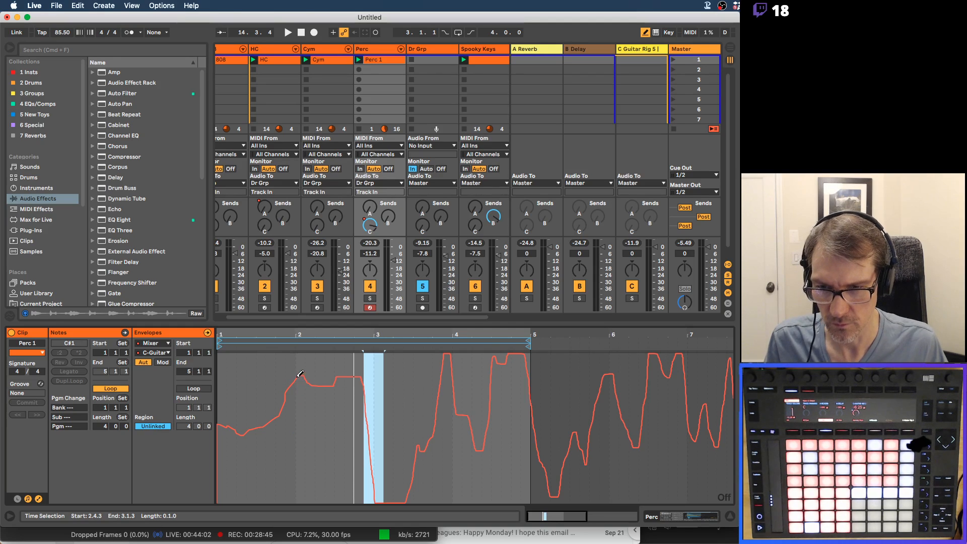
pyautogui.press('b')
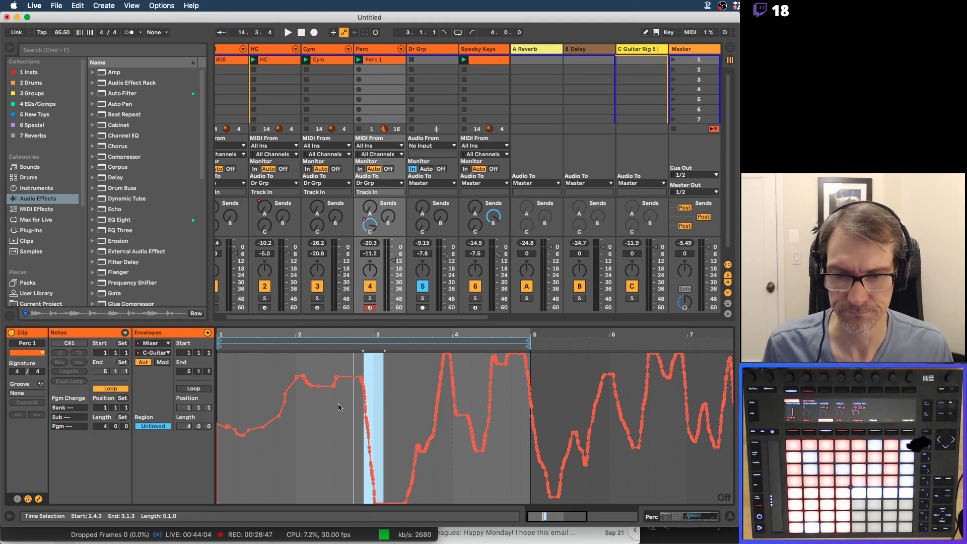
# Enable looping for the unlinked send C envelope and set its loop length to 12 bars.
pyautogui.moveTo(389, 333); pyautogui.dragTo(390, 307)
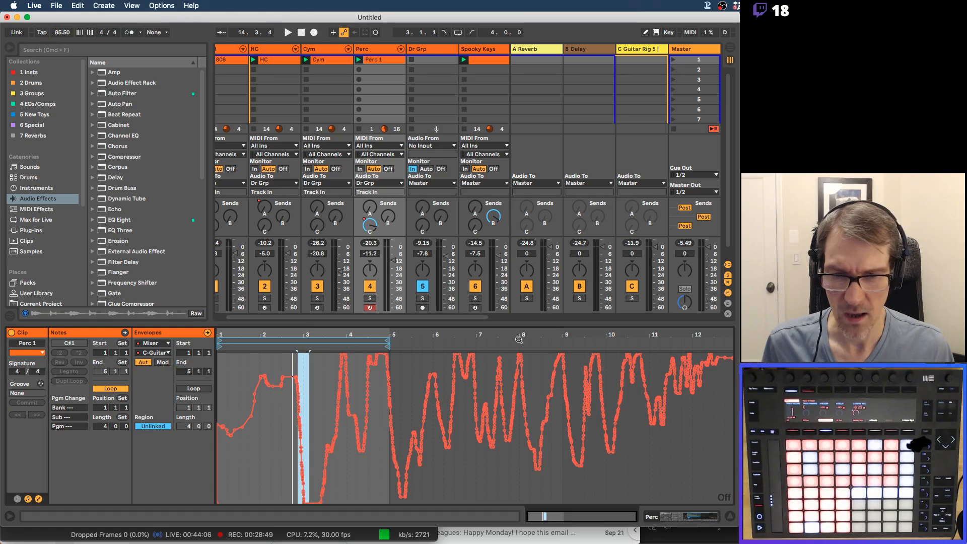
pyautogui.click(195, 389)
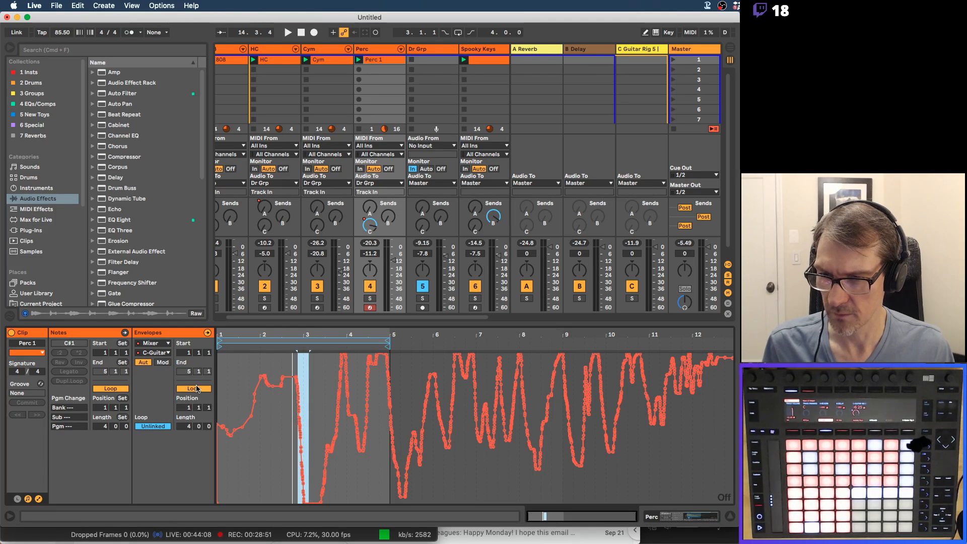
pyautogui.click(182, 425)
pyautogui.write('12')
pyautogui.press('Return')
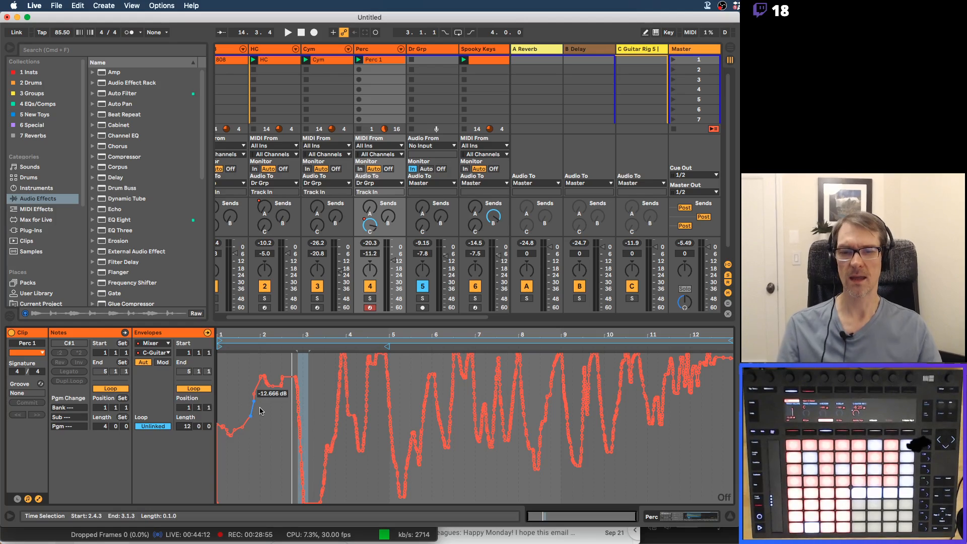
# During playback, shorten the send C envelope loop to 3 bars and move it to start at 5.3.3.
pyautogui.press('space')
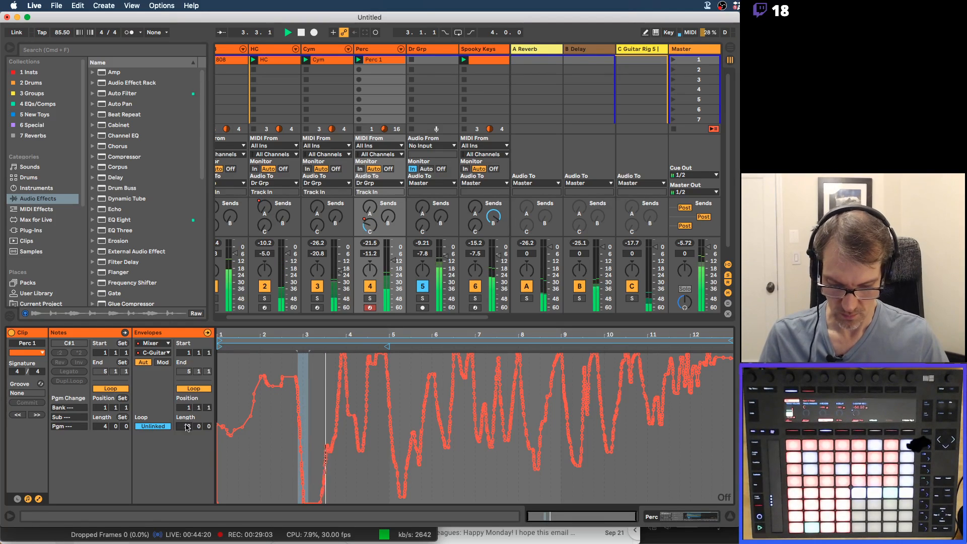
pyautogui.write('3')
pyautogui.press('Return')
pyautogui.moveTo(328, 346); pyautogui.dragTo(506, 340)
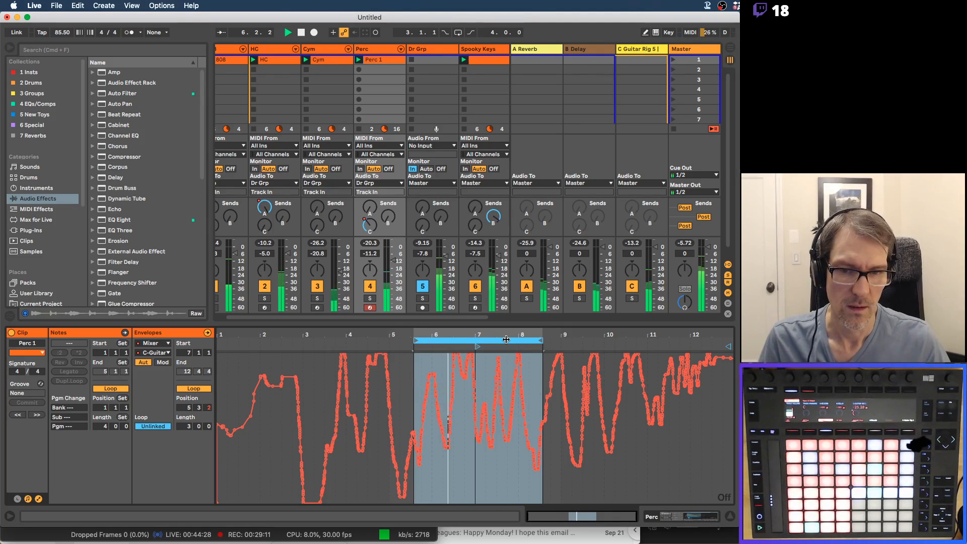
pyautogui.moveTo(507, 340); pyautogui.dragTo(510, 340)
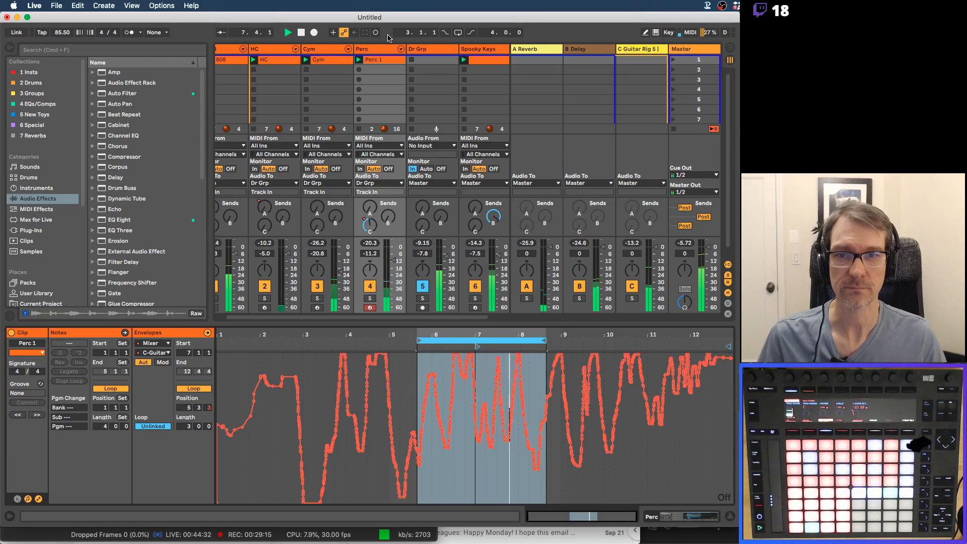
# Show the Perc 1 clip's Track Activator (Speaker) envelope and mute the Perc track.
pyautogui.click(381, 50)
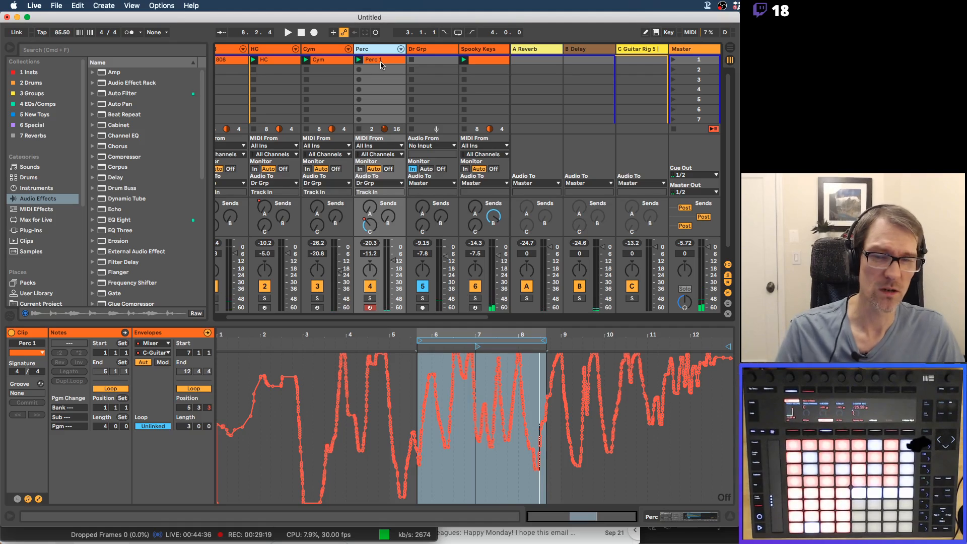
pyautogui.click(381, 61)
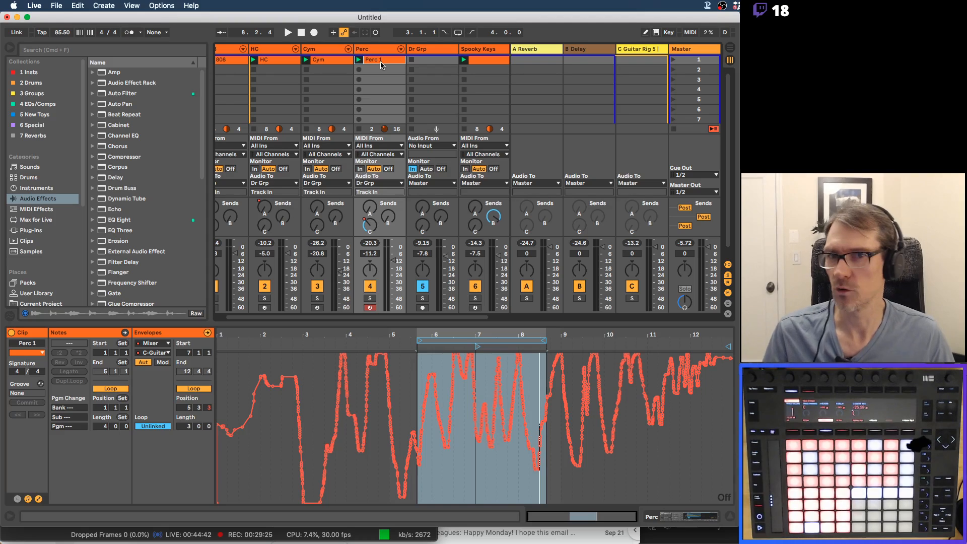
pyautogui.click(378, 52)
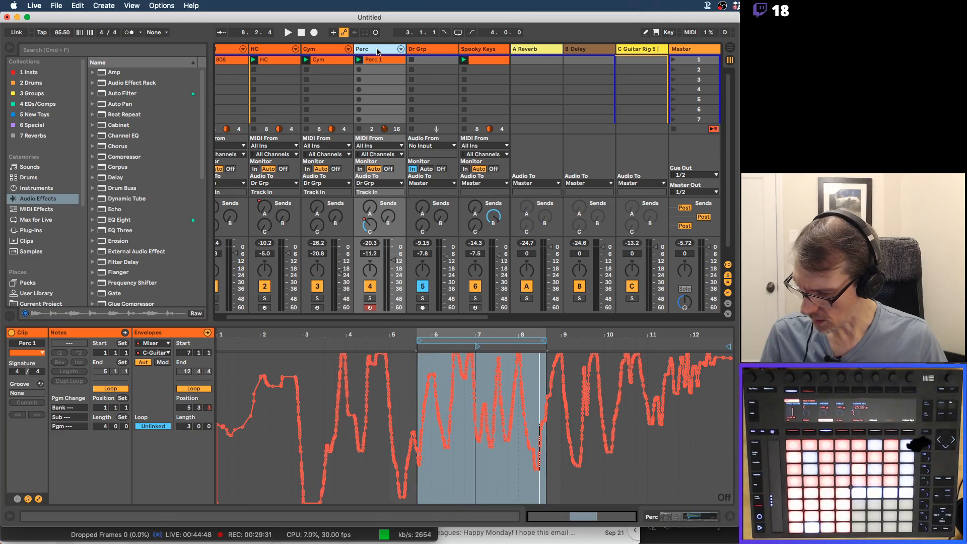
pyautogui.click(369, 286)
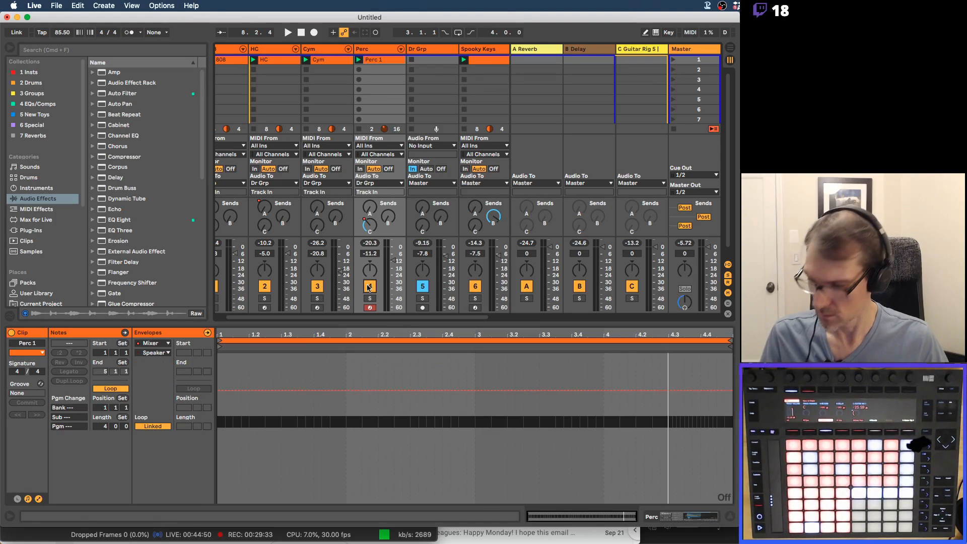
pyautogui.click(369, 288)
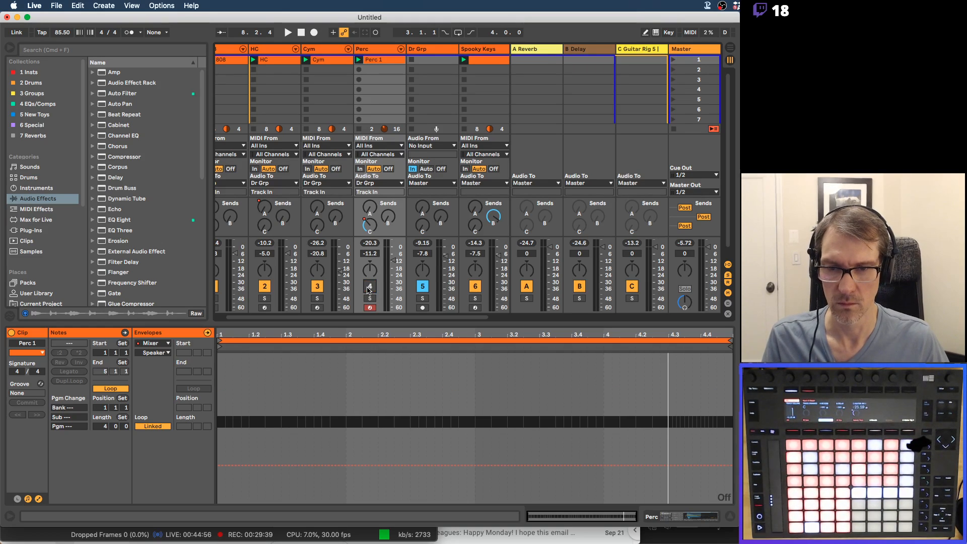
pyautogui.click(383, 50)
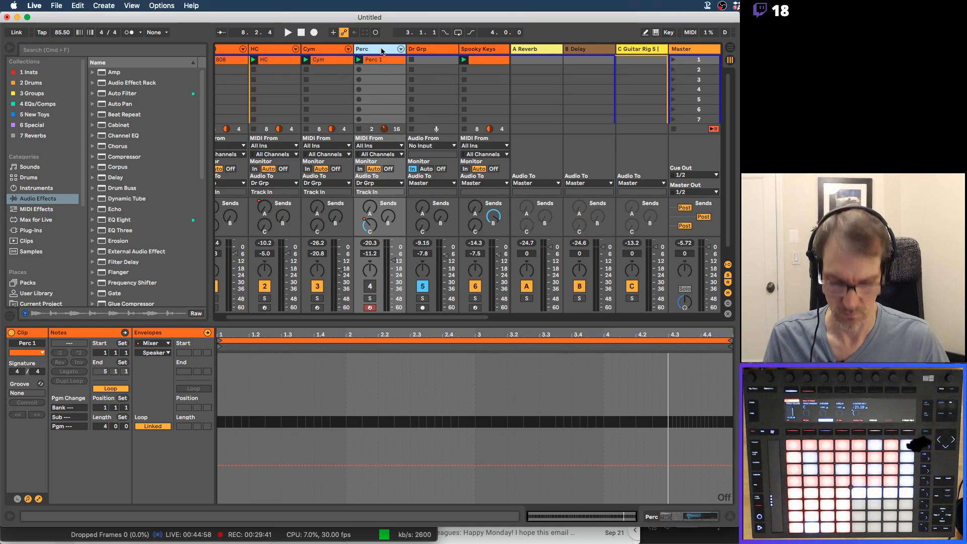
# Play the set and toggle the Perc track's mute off and on repeatedly to hear the difference.
pyautogui.press('space')
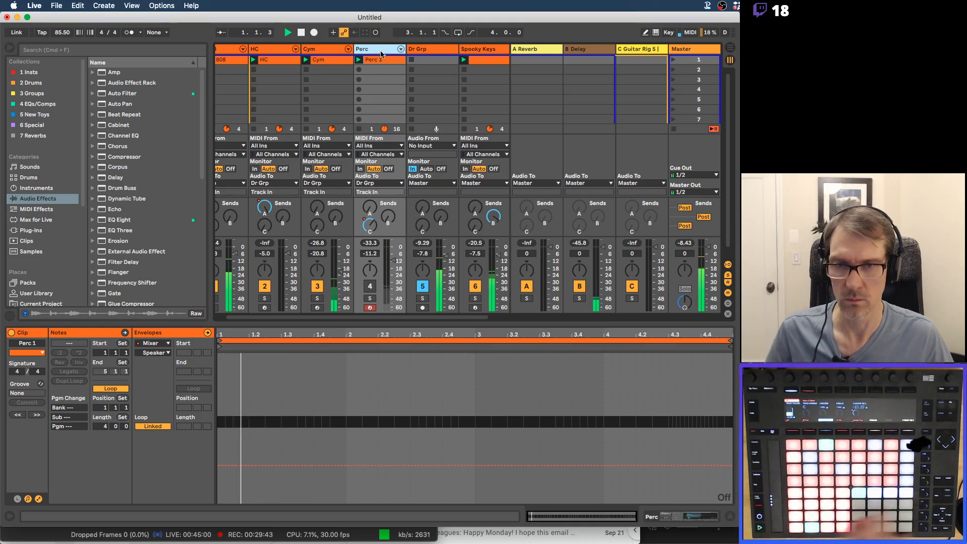
pyautogui.click(370, 287)
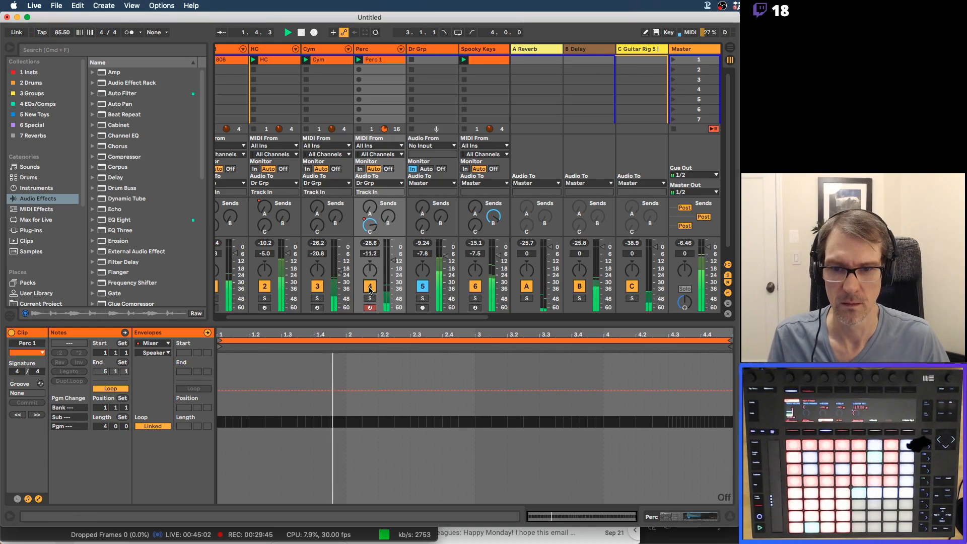
pyautogui.click(370, 287)
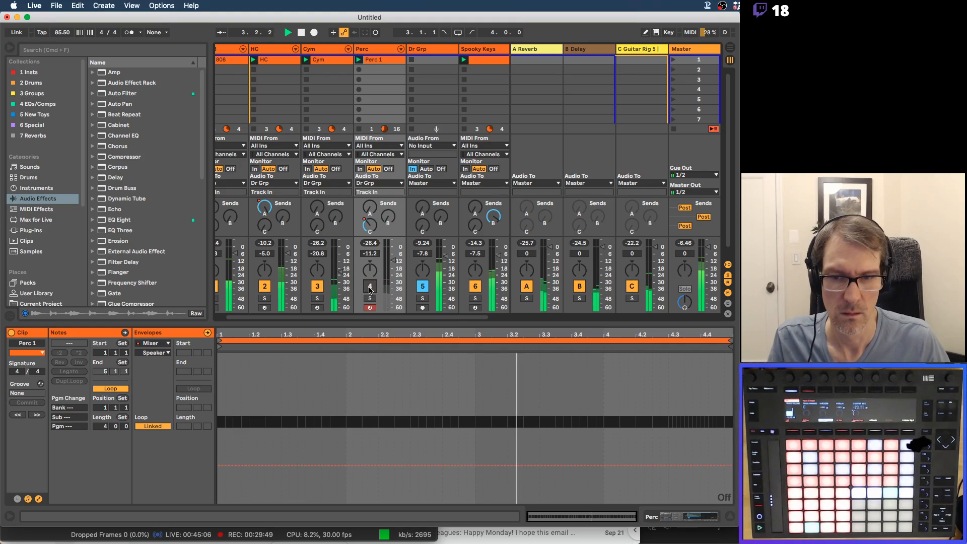
pyautogui.click(370, 287)
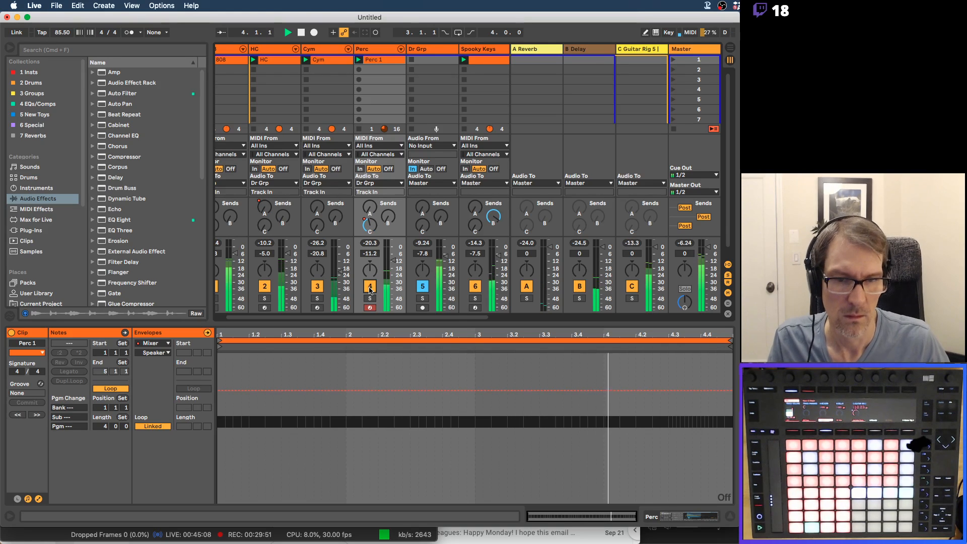
pyautogui.click(370, 287)
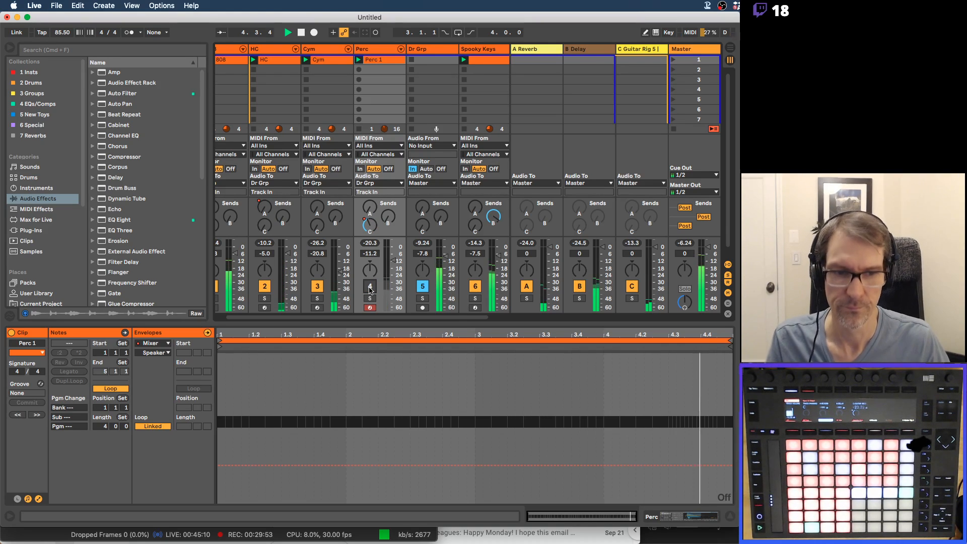
# Toggle Perc's mute once more, leaving it muted, and unlink the Perc 1 clip's Speaker envelope with envelope looping off.
pyautogui.click(370, 286)
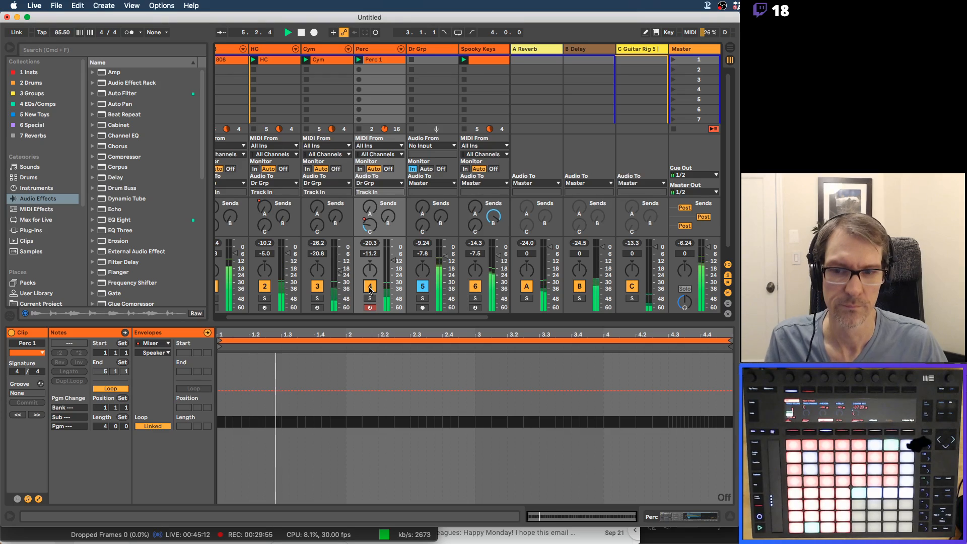
pyautogui.click(370, 287)
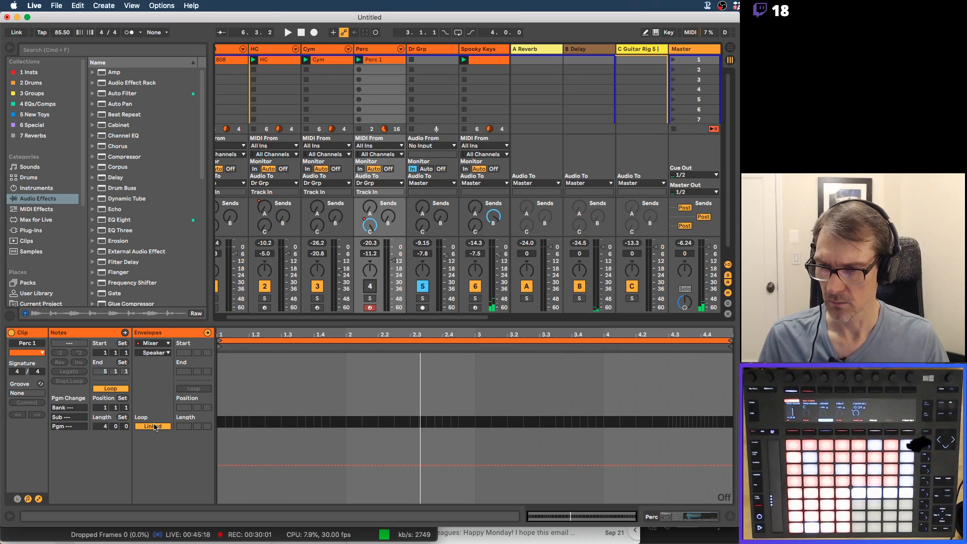
pyautogui.click(153, 427)
pyautogui.click(195, 389)
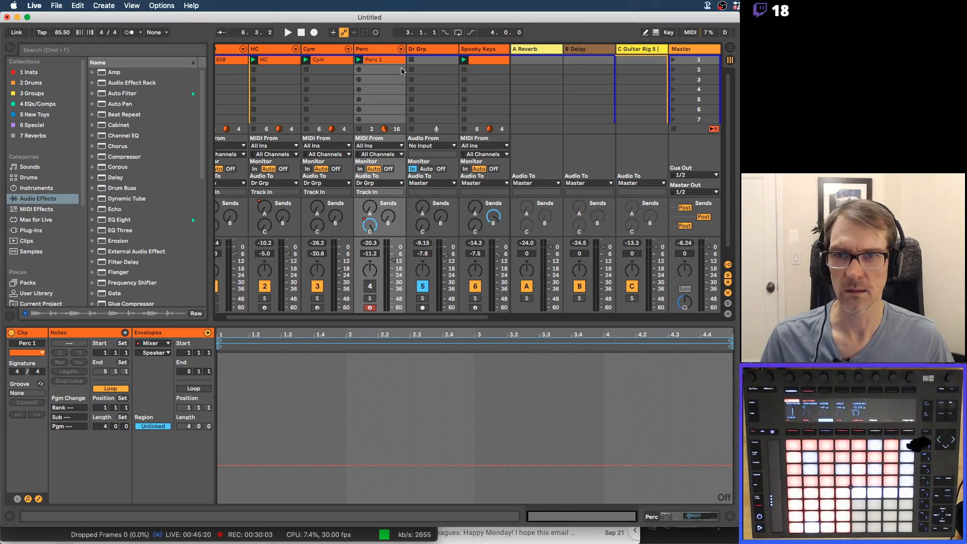
# Record about 12 bars of repeated Perc mute and unmute toggles into the unlinked Speaker envelope using Session Record, and stop playback.
pyautogui.click(378, 49)
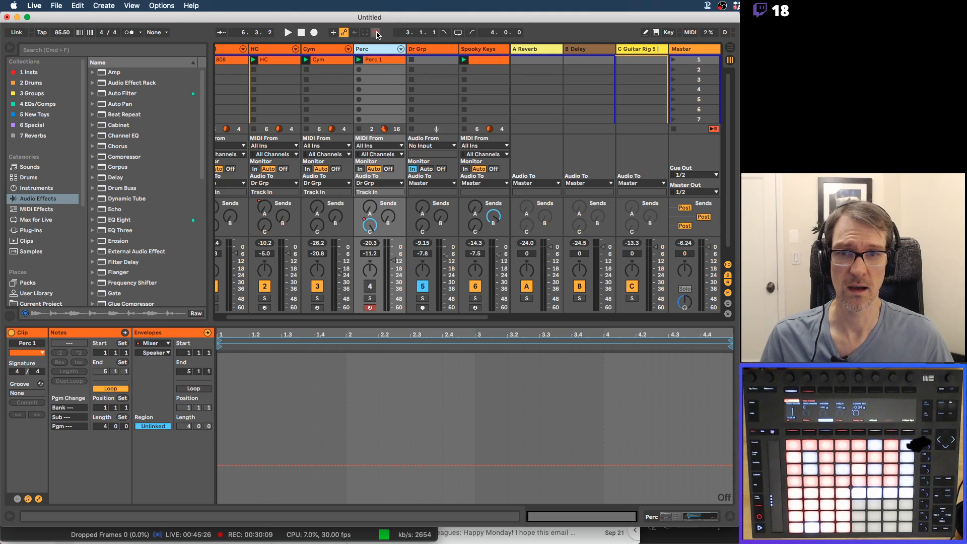
pyautogui.press('space')
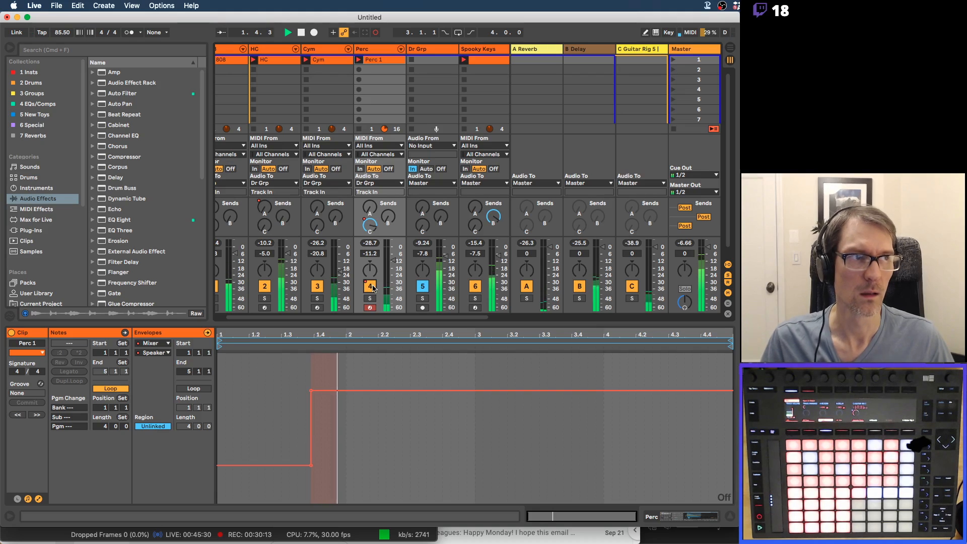
pyautogui.click(372, 287)
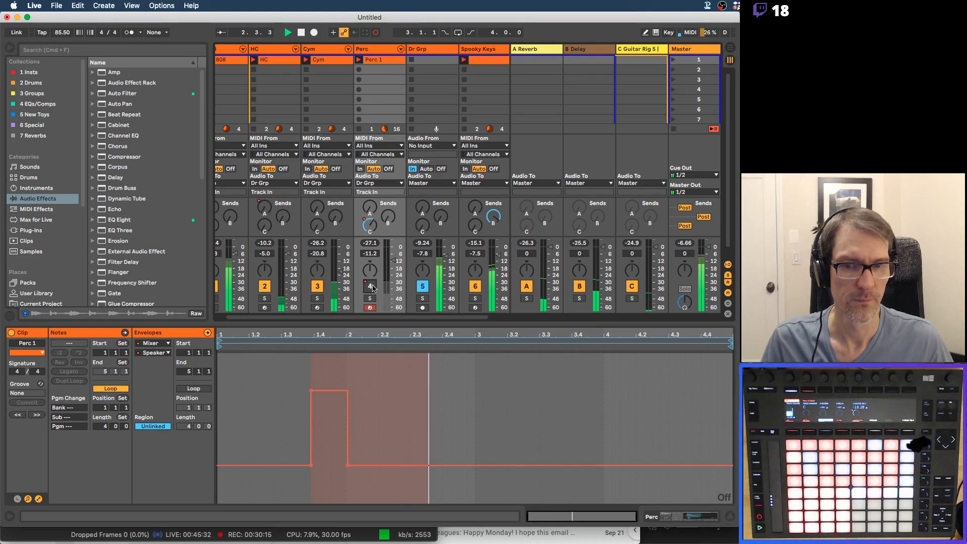
pyautogui.click(372, 287)
pyautogui.click(373, 287)
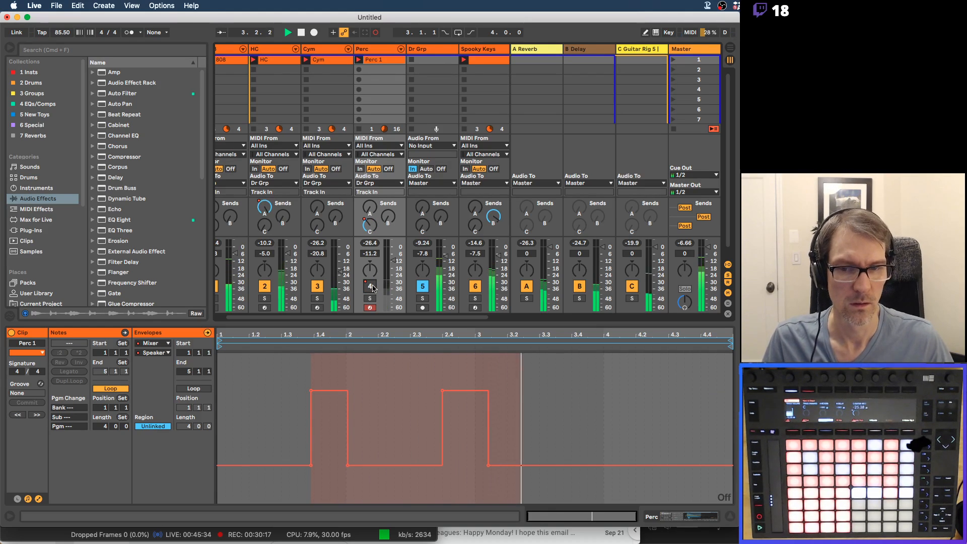
pyautogui.click(373, 287)
pyautogui.click(373, 287)
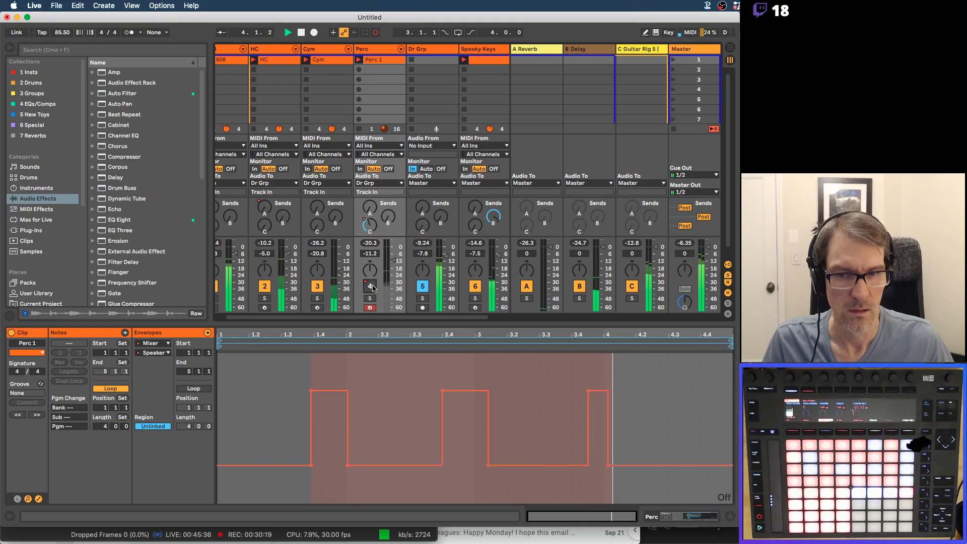
pyautogui.click(373, 287)
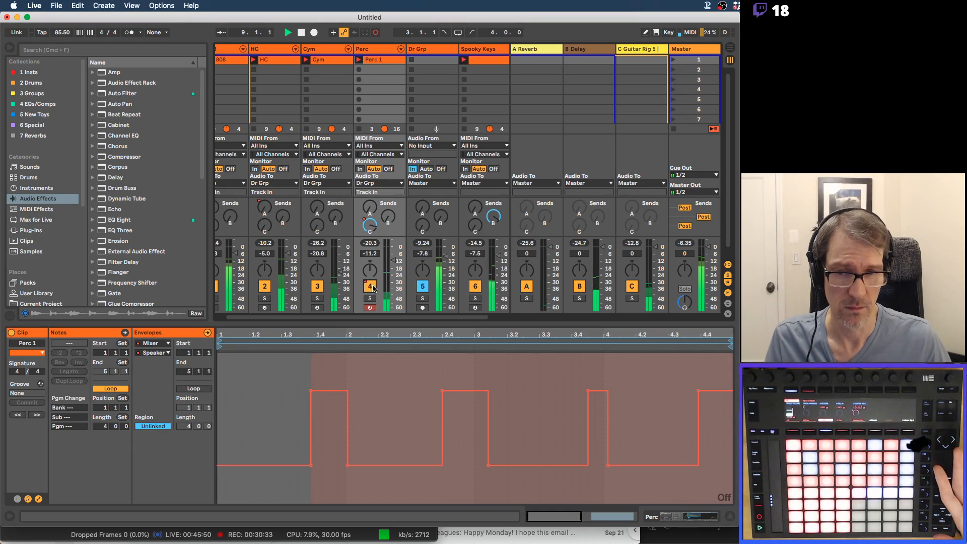
pyautogui.click(373, 288)
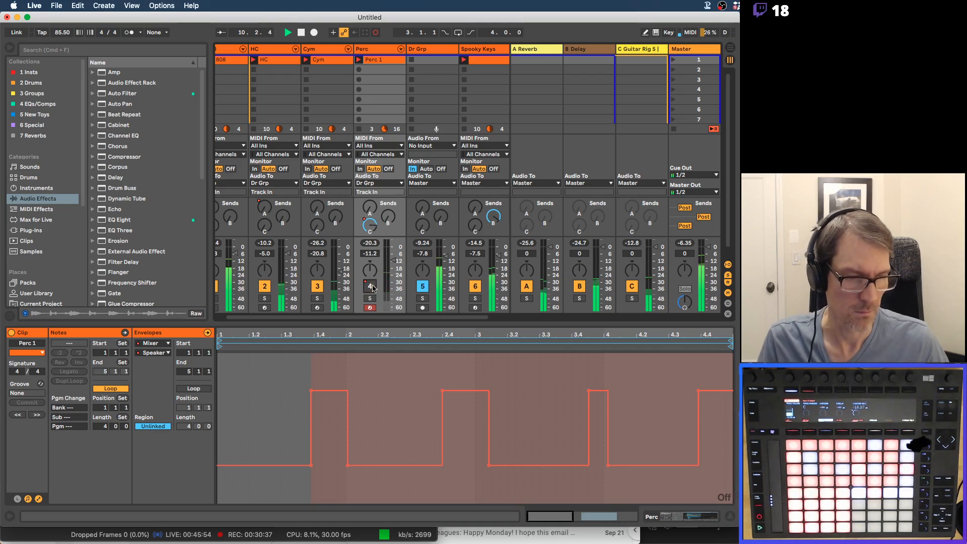
pyautogui.click(373, 288)
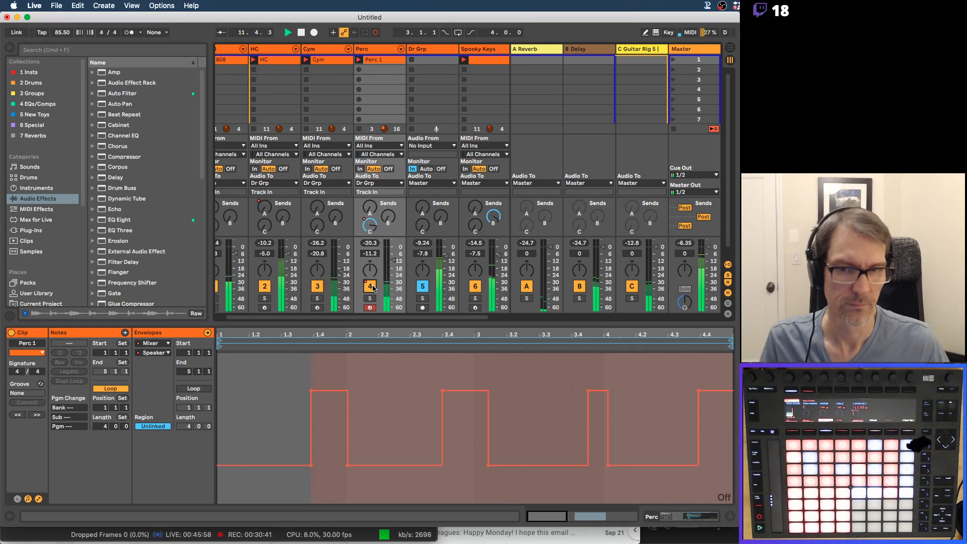
pyautogui.click(373, 288)
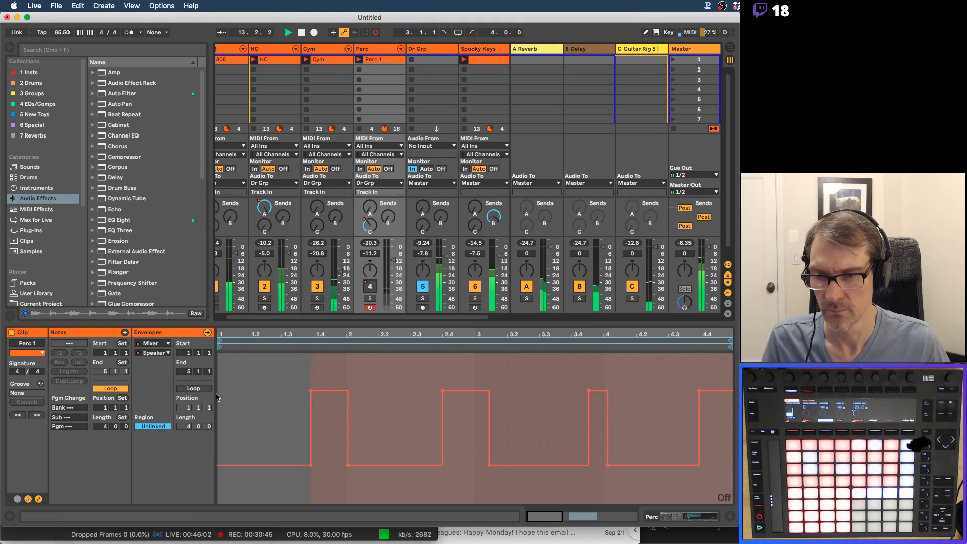
pyautogui.press('space')
# Enable looping for the Perc 1 clip's unlinked Speaker envelope and open its loop length for editing.
pyautogui.click(196, 389)
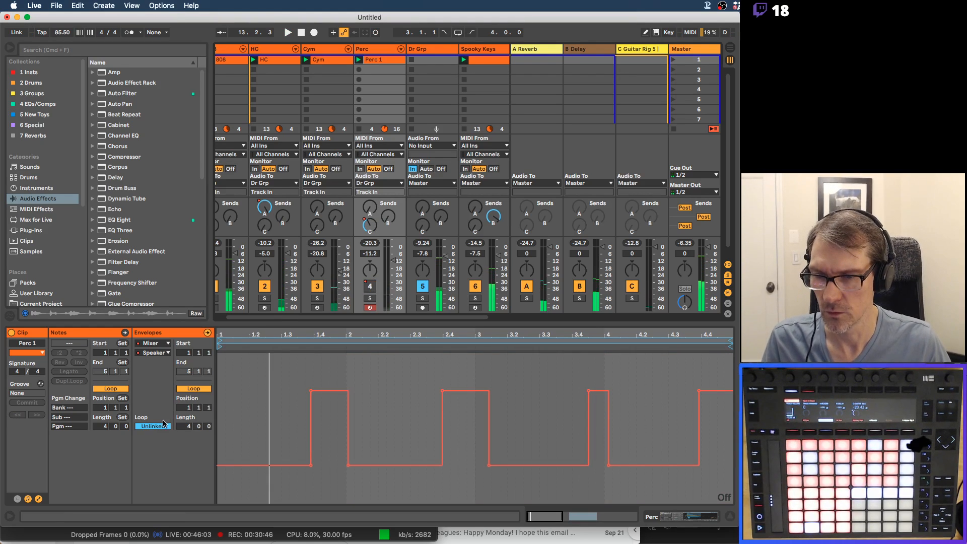
pyautogui.doubleClick(355, 338)
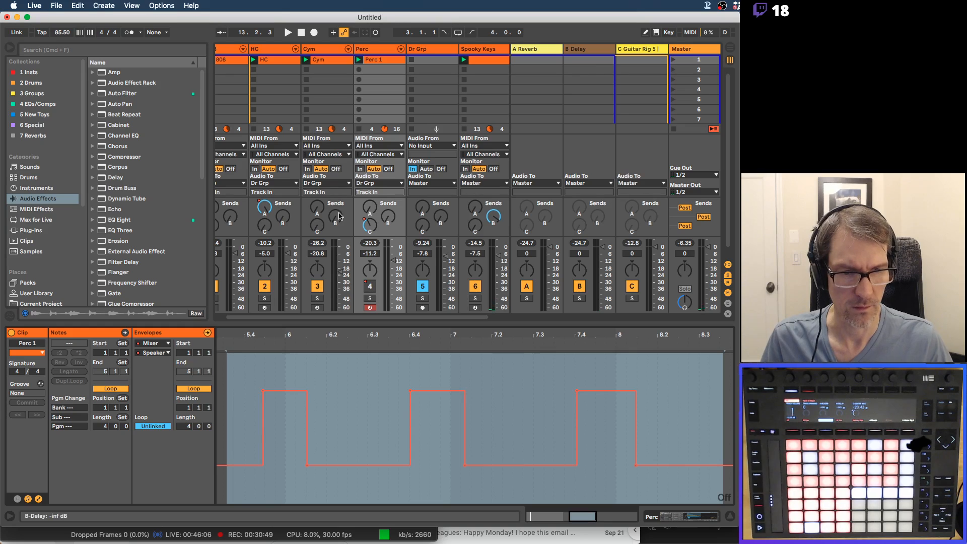
pyautogui.moveTo(349, 332); pyautogui.dragTo(349, 297)
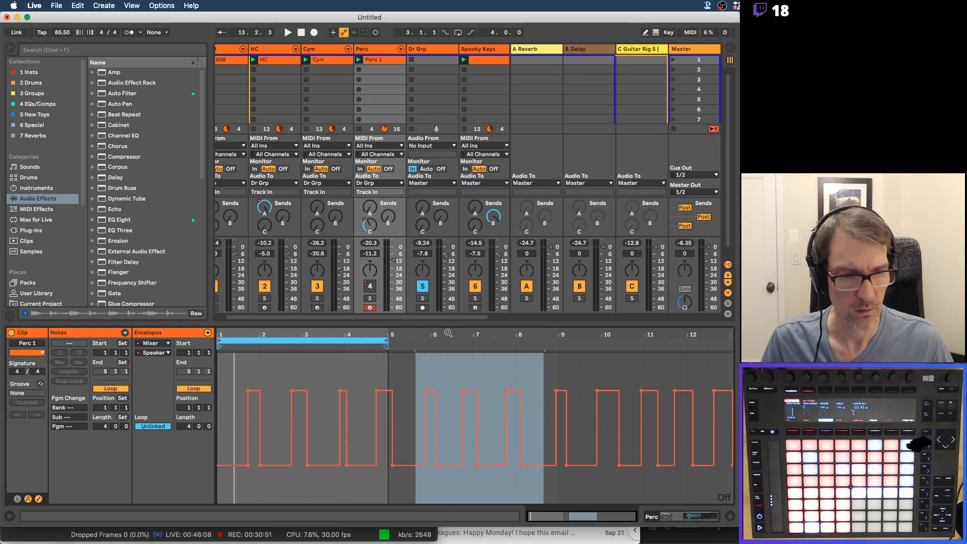
pyautogui.click(187, 425)
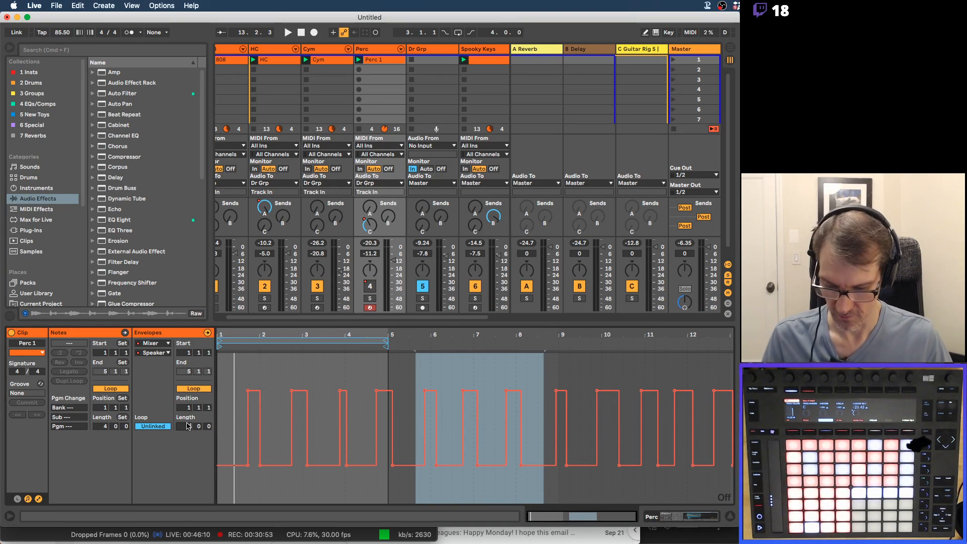
# Set the Perc 1 clip's unlinked envelope loop length to 12 bars and start playback to hear it.
pyautogui.write('12')
pyautogui.press('Return')
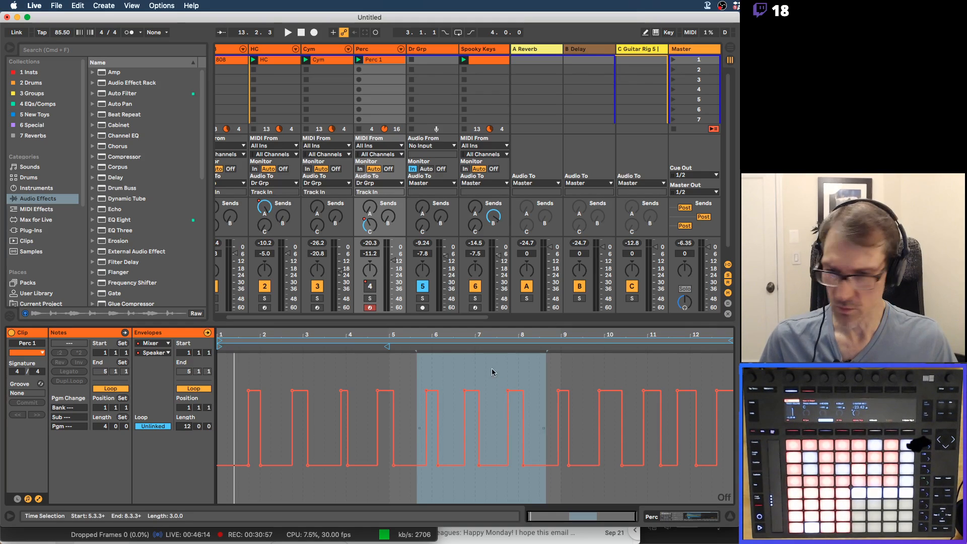
pyautogui.click(218, 466)
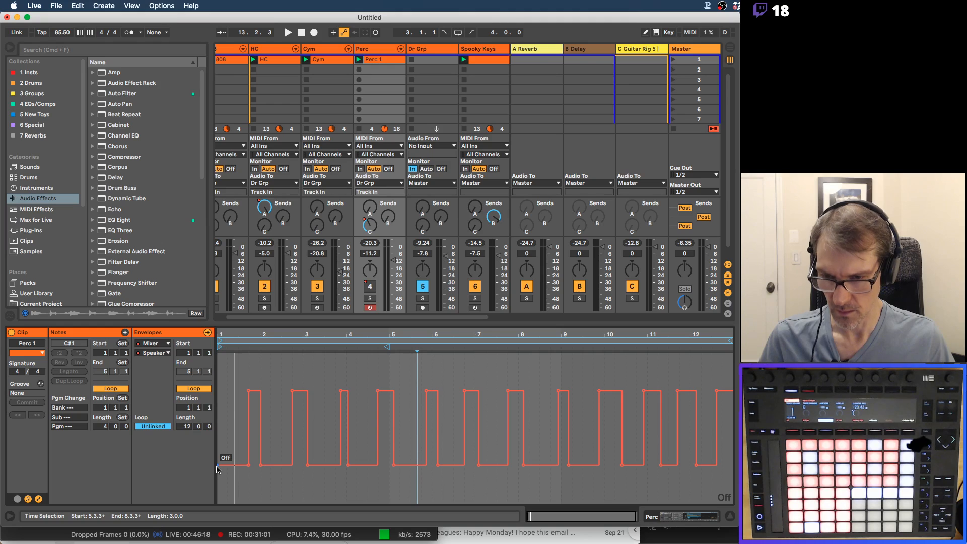
pyautogui.press('space')
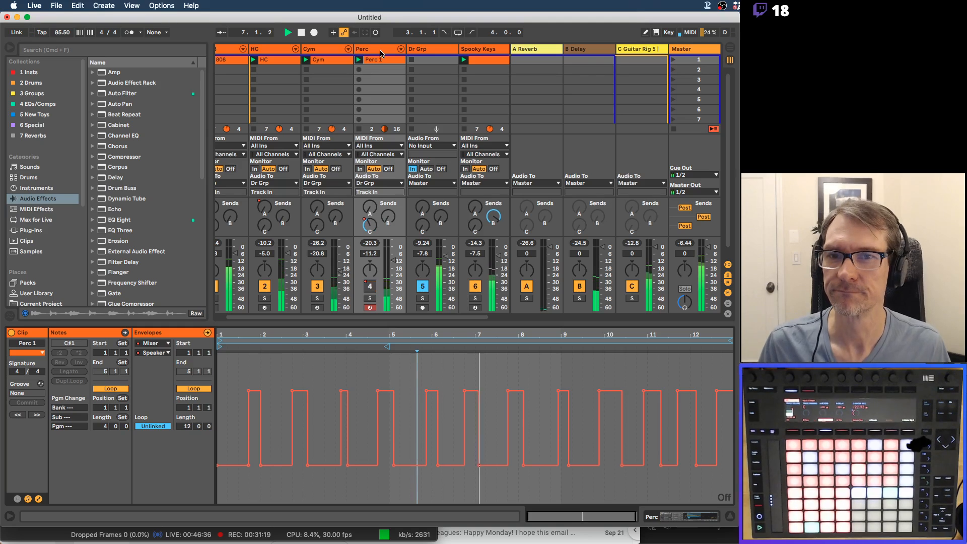
# Hide the browser and give the clip on the Spooky Keys track the name Spooky Keys.
pyautogui.hscroll(-2, 386, 76)
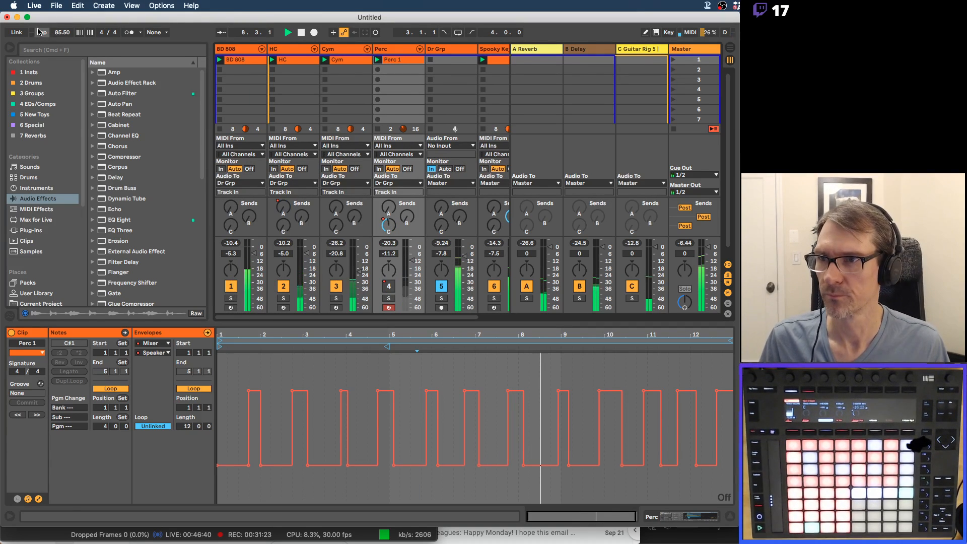
pyautogui.click(9, 47)
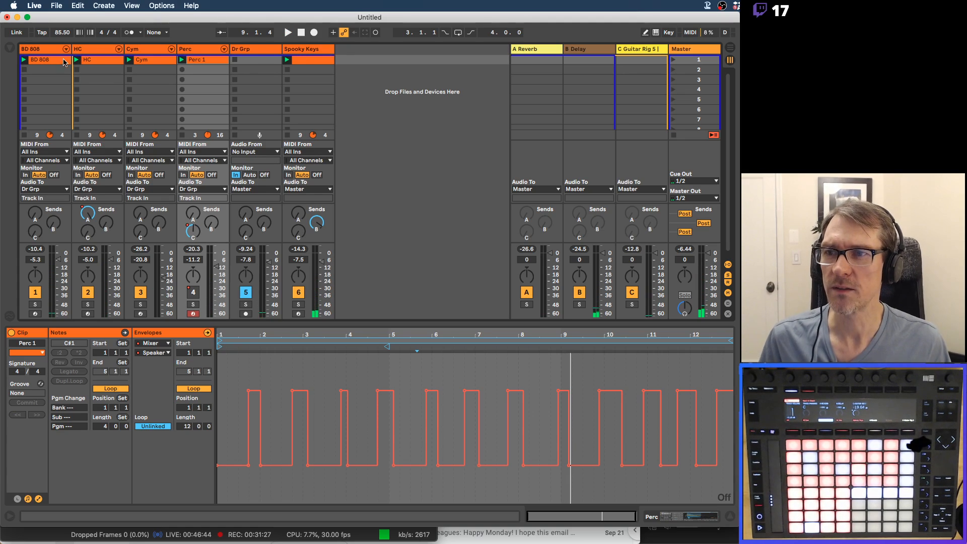
pyautogui.click(65, 61)
pyautogui.keyDown('shift'); pyautogui.click(313, 64); pyautogui.keyUp('shift')
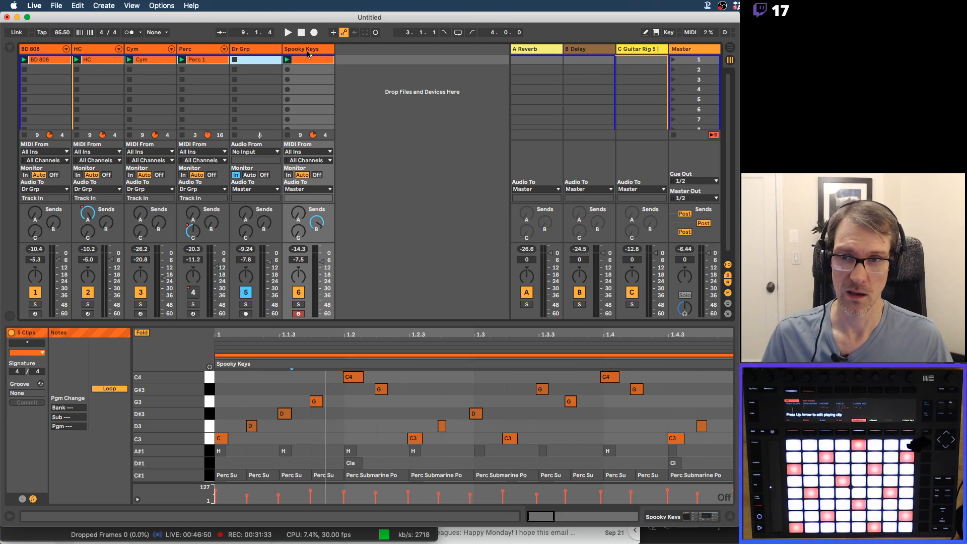
pyautogui.click(308, 54)
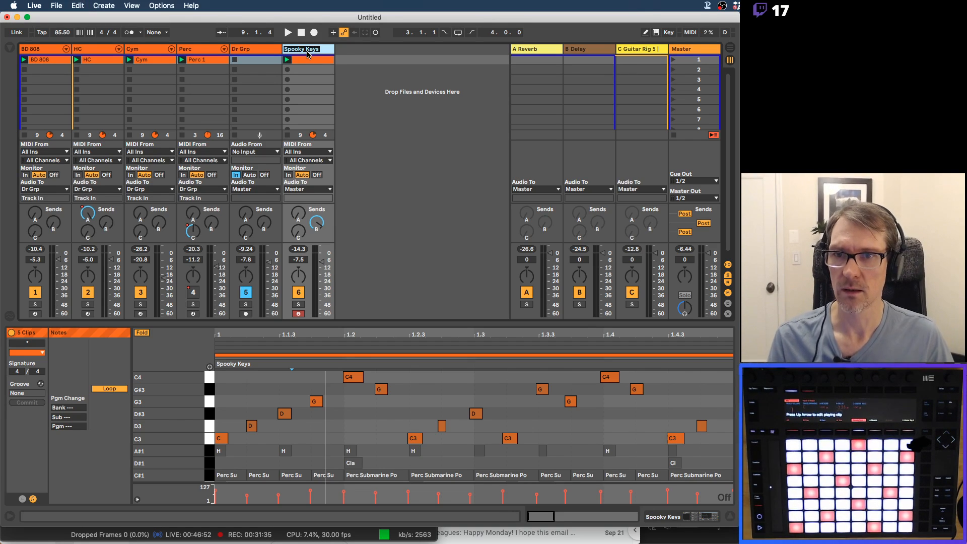
pyautogui.click(309, 60)
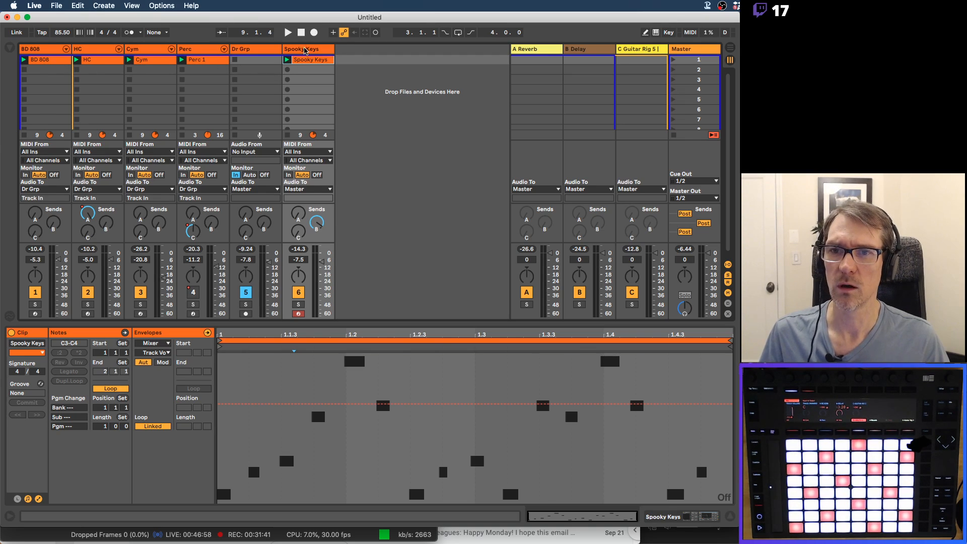
# Colour the Spooky Keys track brown and give its clip the same colour.
pyautogui.rightClick(305, 50)
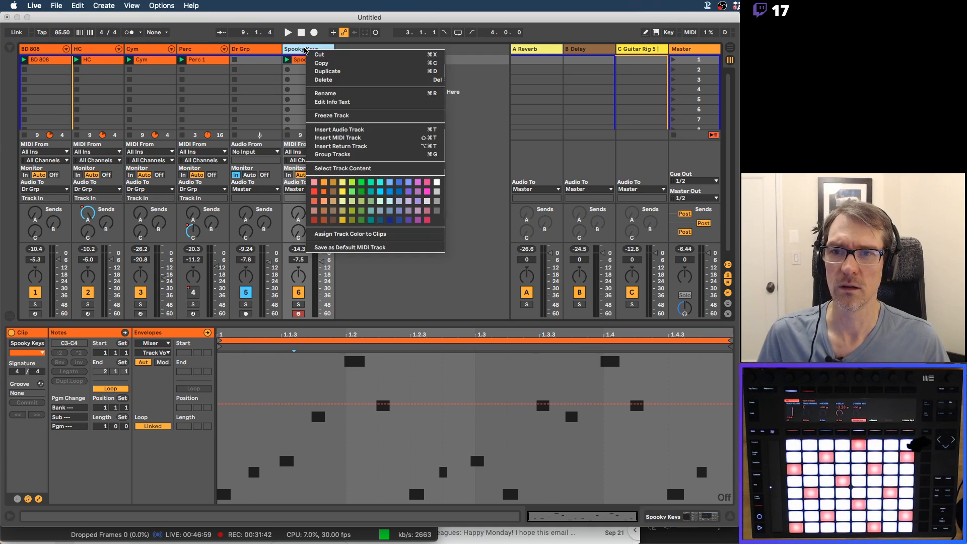
pyautogui.click(333, 192)
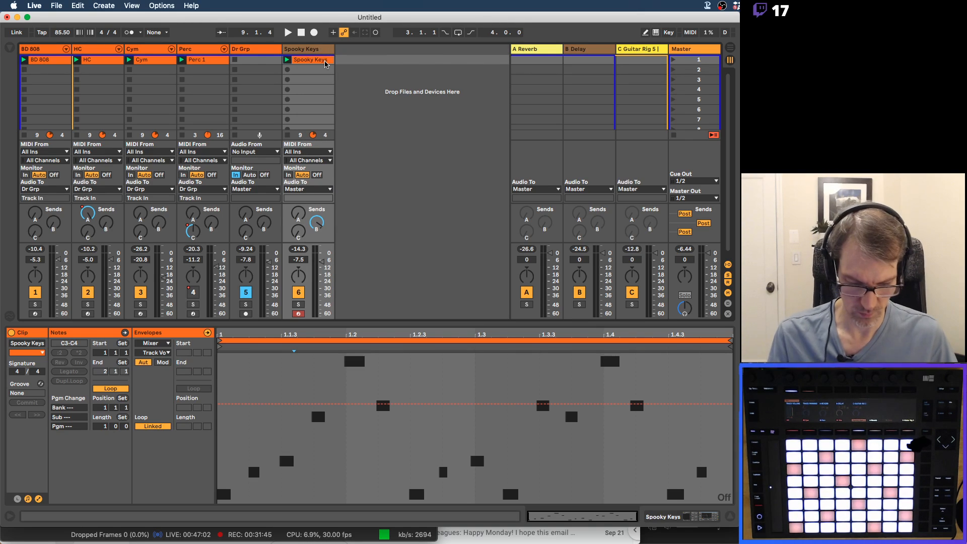
pyautogui.click(315, 50)
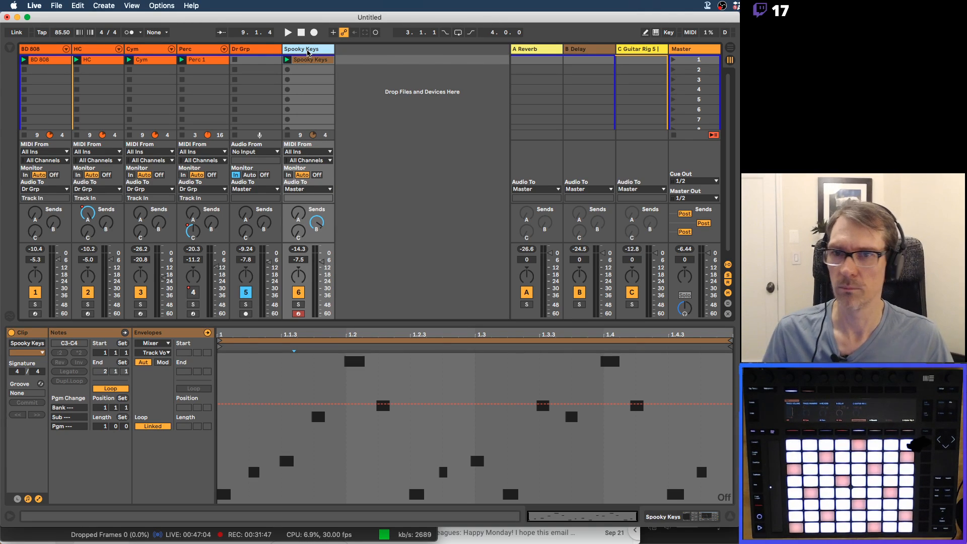
# Copy all first-scene clips from BD 808 through Spooky Keys into the Arrangement View, starting at bar 1.
pyautogui.click(59, 50)
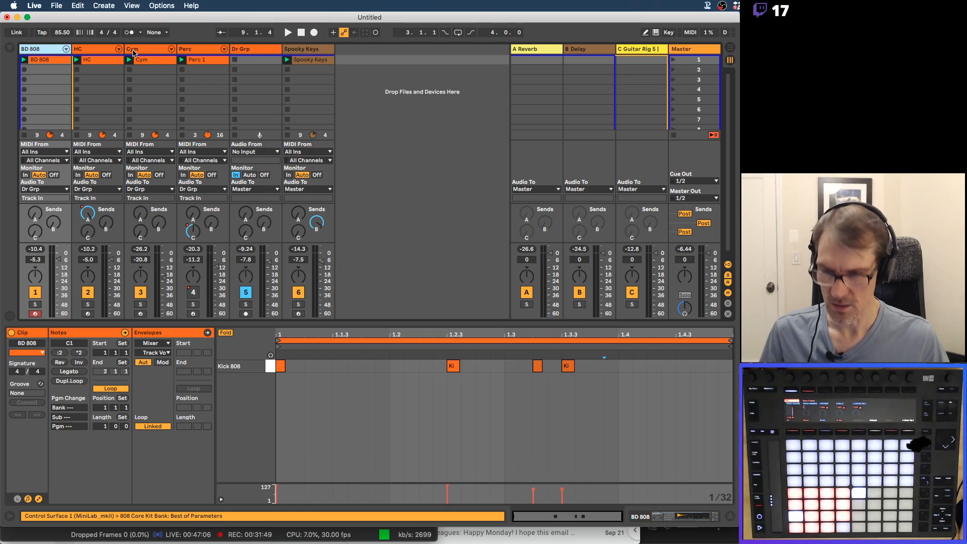
pyautogui.click(65, 61)
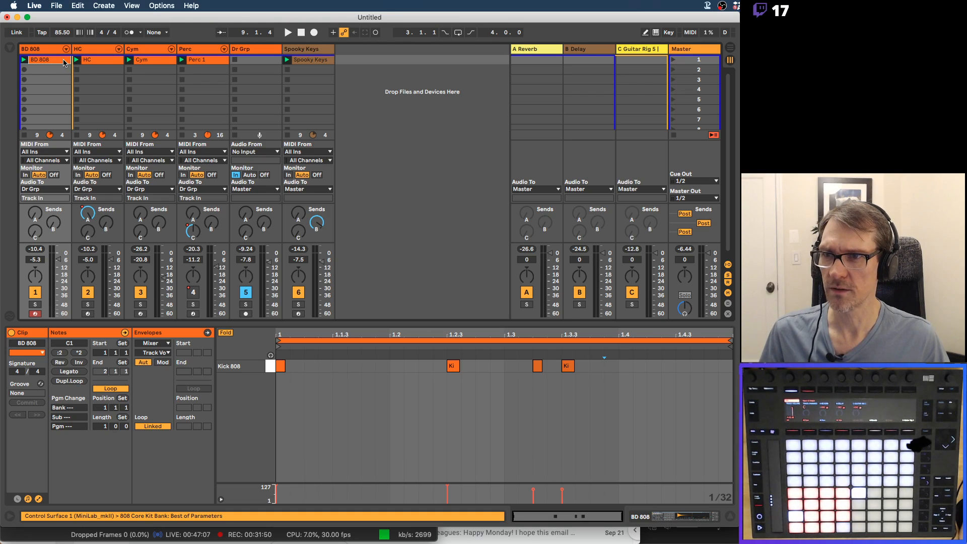
pyautogui.keyDown('shift'); pyautogui.click(318, 60); pyautogui.keyUp('shift')
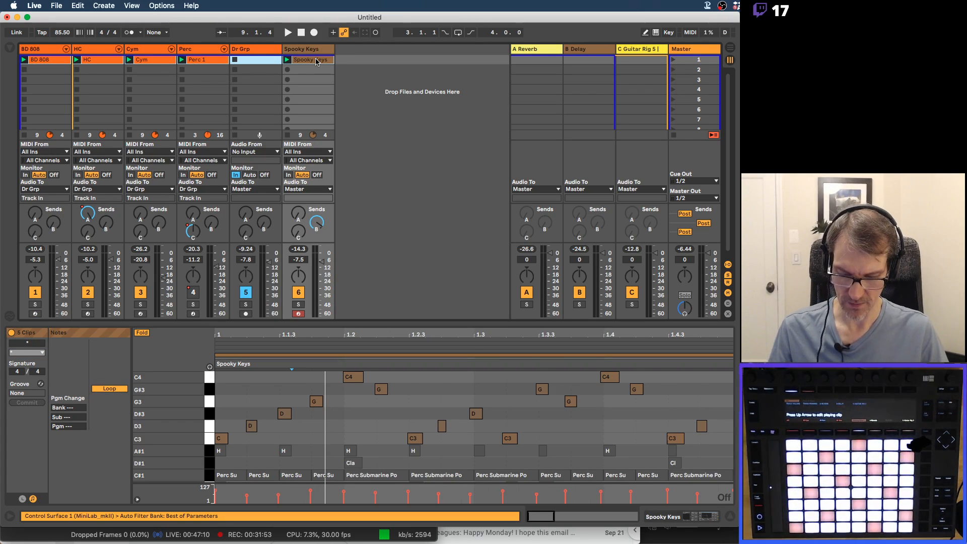
pyautogui.press('Tab')
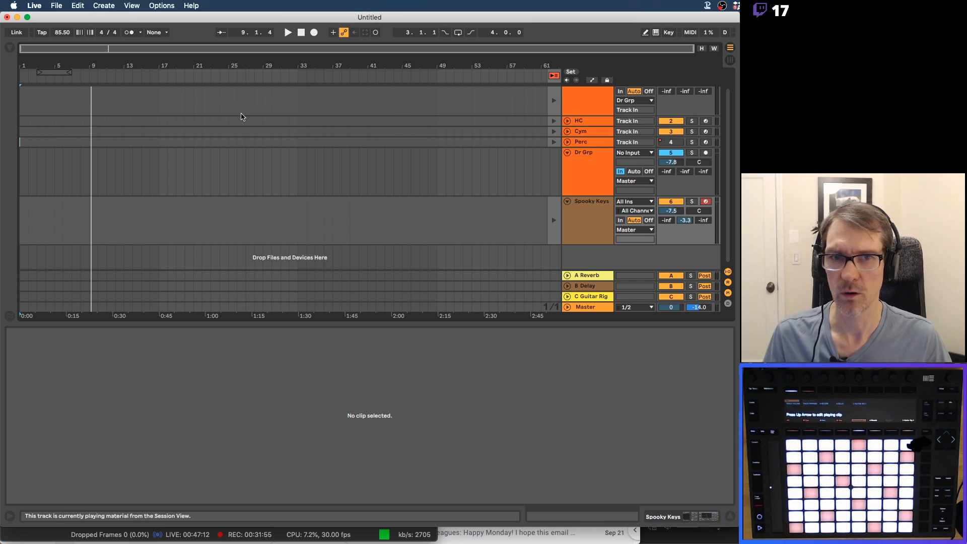
pyautogui.click(23, 105)
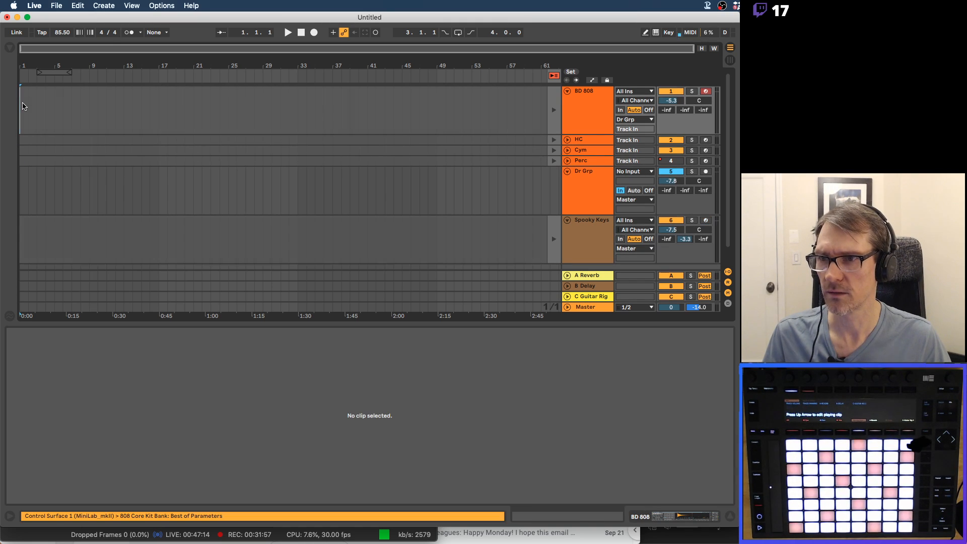
pyautogui.press('super+v')
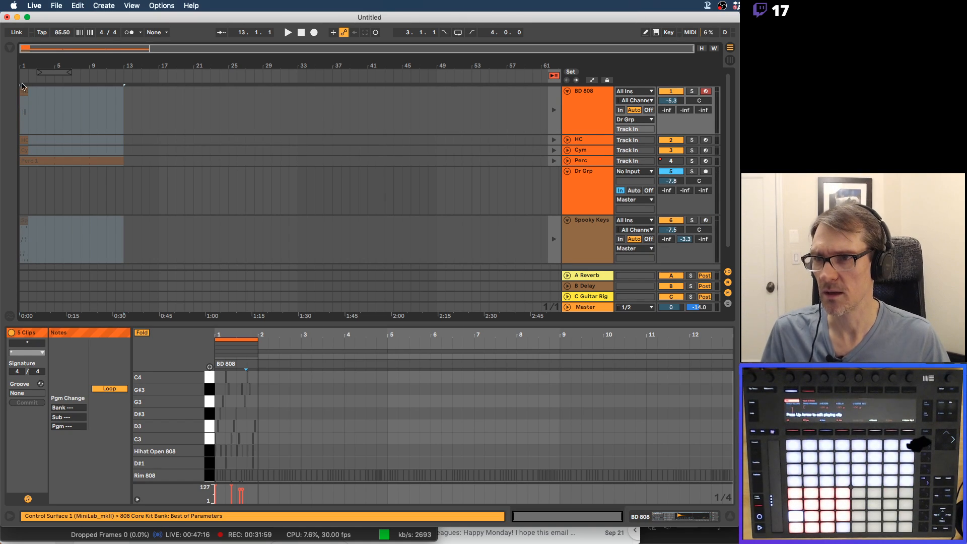
# Extend all the pasted arrangement clips together so that they loop up to bar 33.
pyautogui.moveTo(23, 65); pyautogui.dragTo(23, 87)
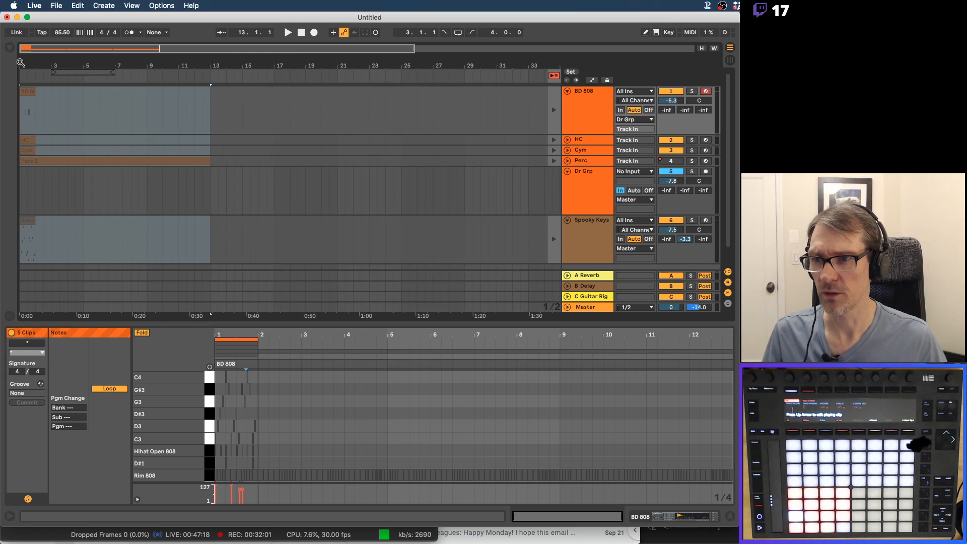
pyautogui.scroll(-2, 122, 202)
pyautogui.scroll(2, 122, 203)
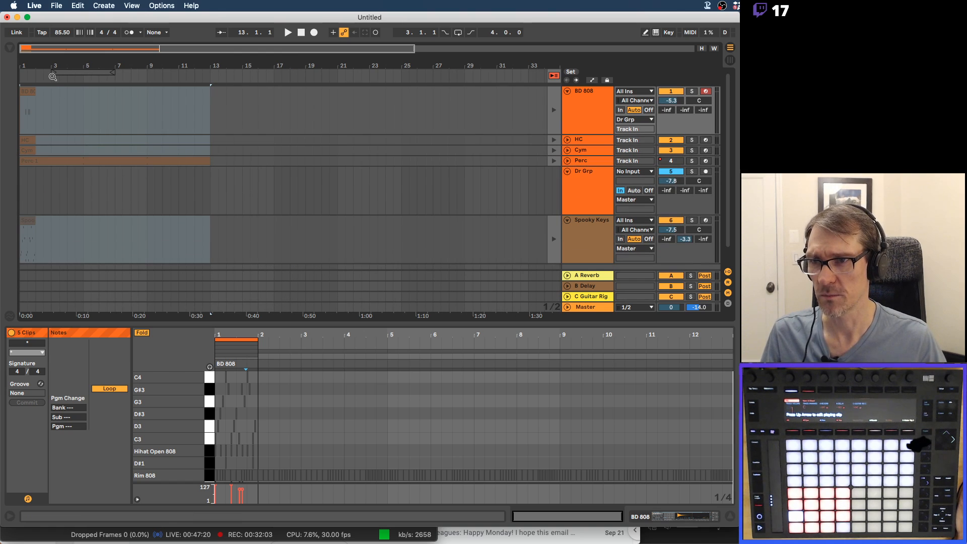
pyautogui.moveTo(32, 93); pyautogui.dragTo(210, 101)
pyautogui.moveTo(207, 67); pyautogui.dragTo(130, 68)
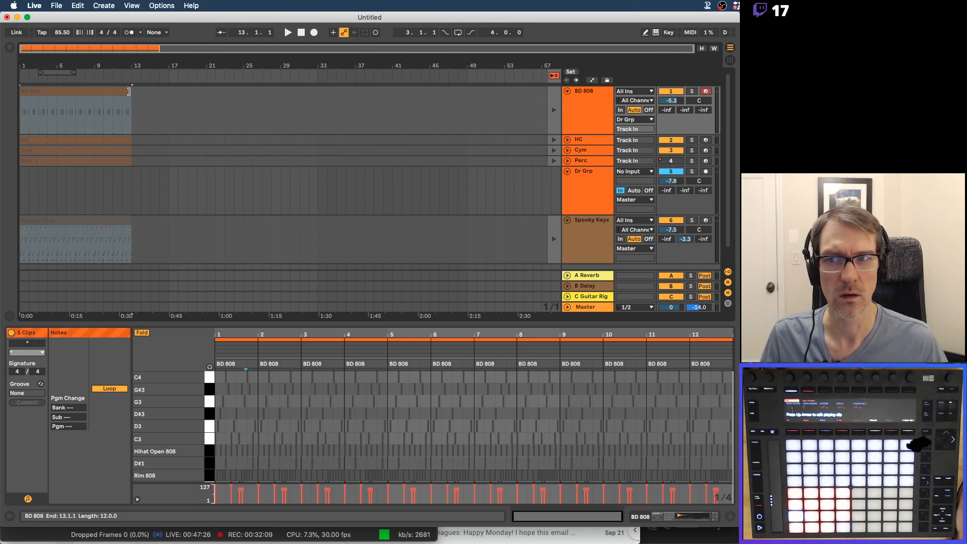
pyautogui.moveTo(129, 91); pyautogui.dragTo(318, 92)
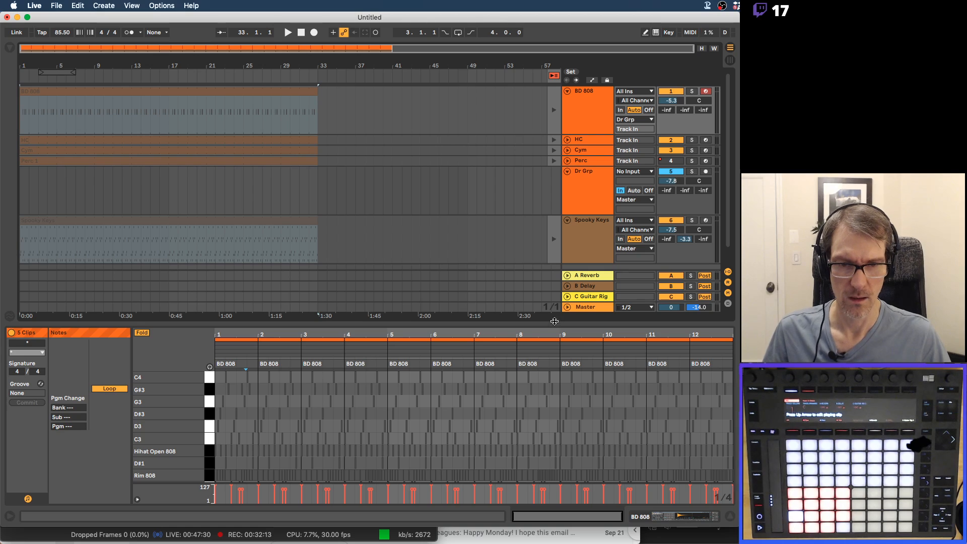
# Enlarge the arrangement area above the clip view and return all tracks to arrangement playback.
pyautogui.moveTo(553, 323); pyautogui.dragTo(553, 364)
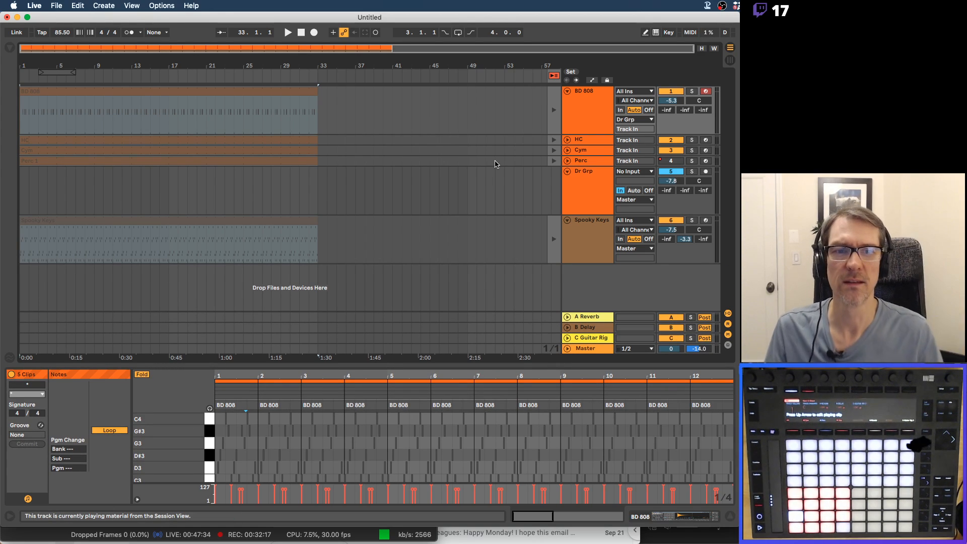
pyautogui.click(582, 163)
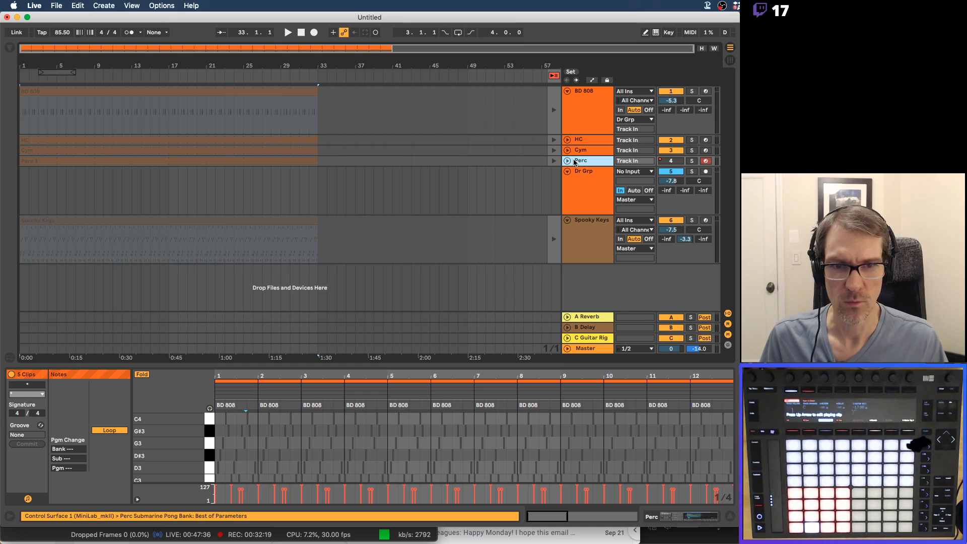
pyautogui.click(553, 76)
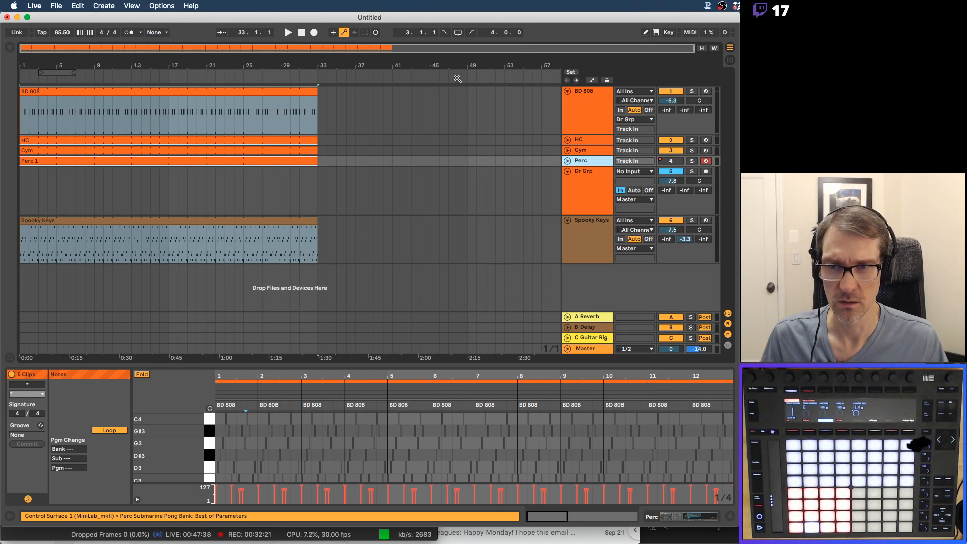
# Show the arrangement's automation lanes and unfold the Perc track to view its Speaker On envelope.
pyautogui.press('a')
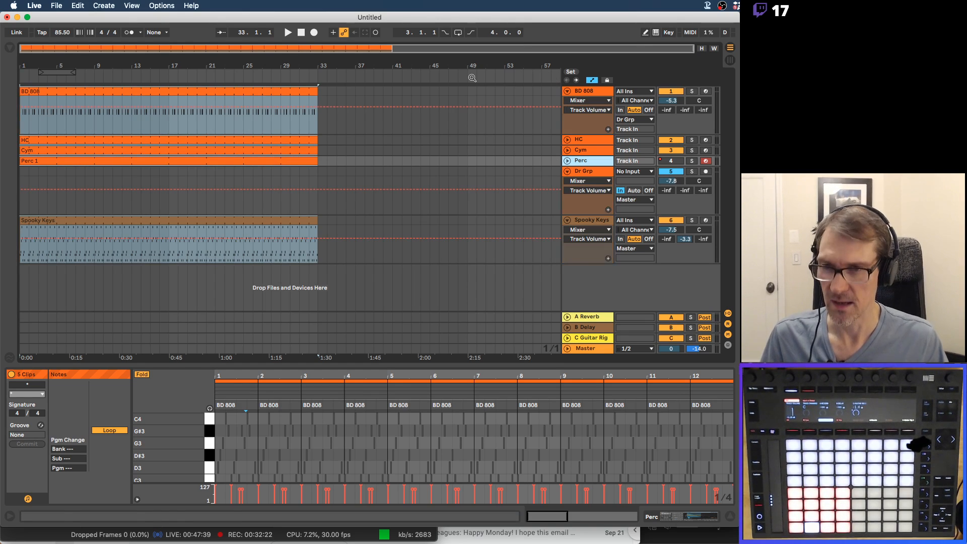
pyautogui.click(567, 161)
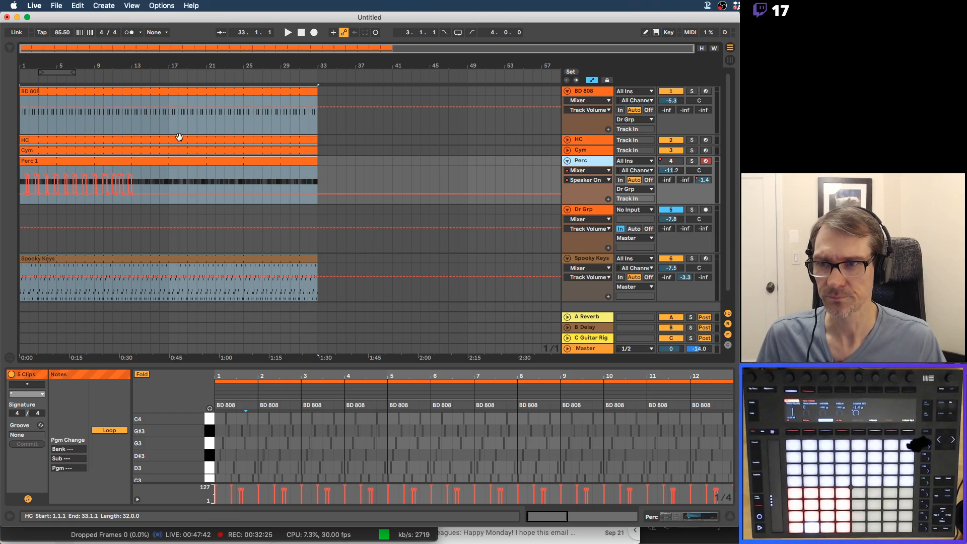
pyautogui.moveTo(35, 64)
pyautogui.mouseDown()
pyautogui.moveTo(34, 103)
pyautogui.moveTo(43, 63)
pyautogui.mouseUp()
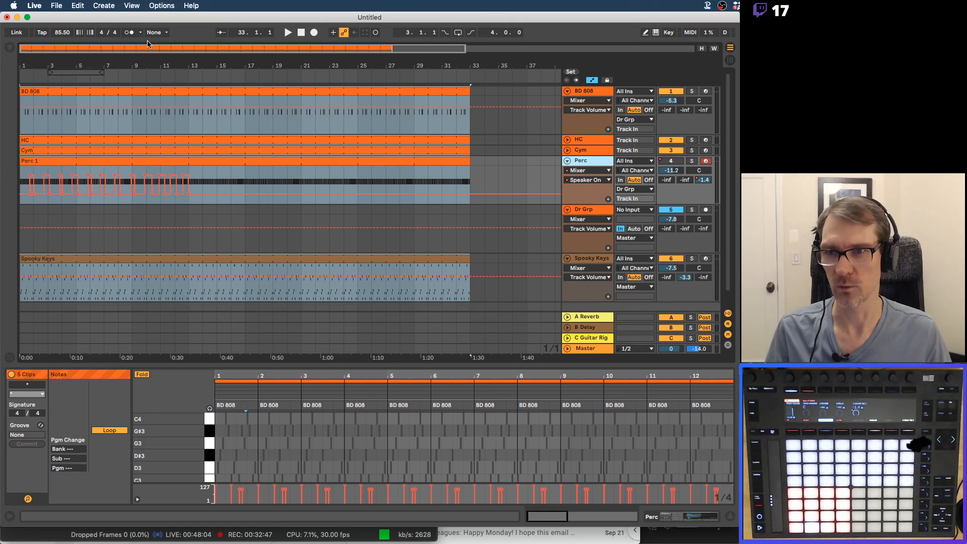
# Place the insertion marker at bar 13 on the Perc track and show its C-Guitar Rig 5 send automation.
pyautogui.click(194, 178)
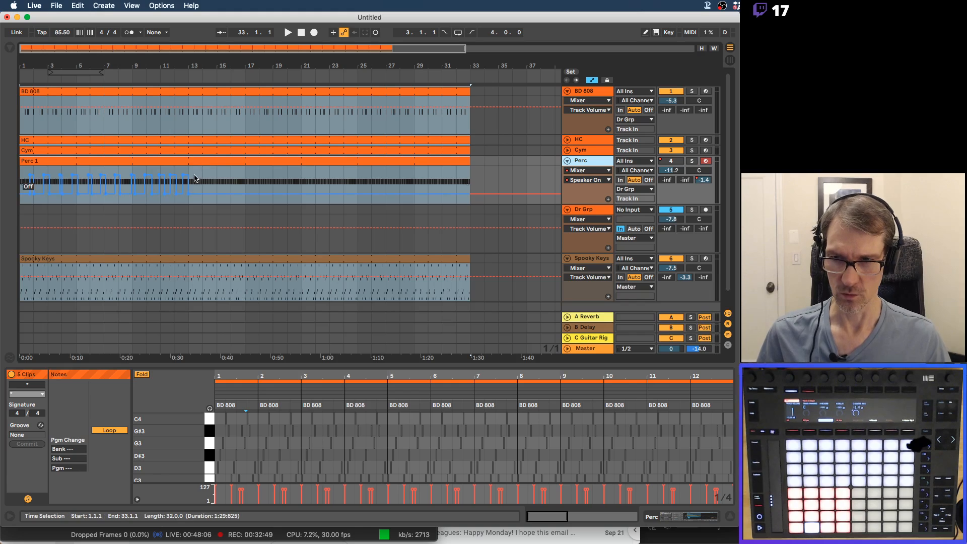
pyautogui.click(200, 173)
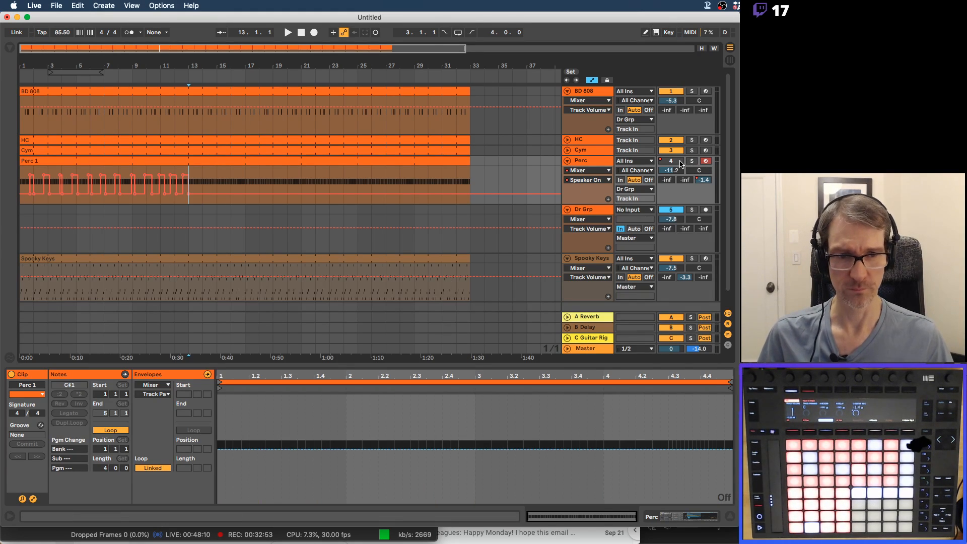
pyautogui.click(699, 182)
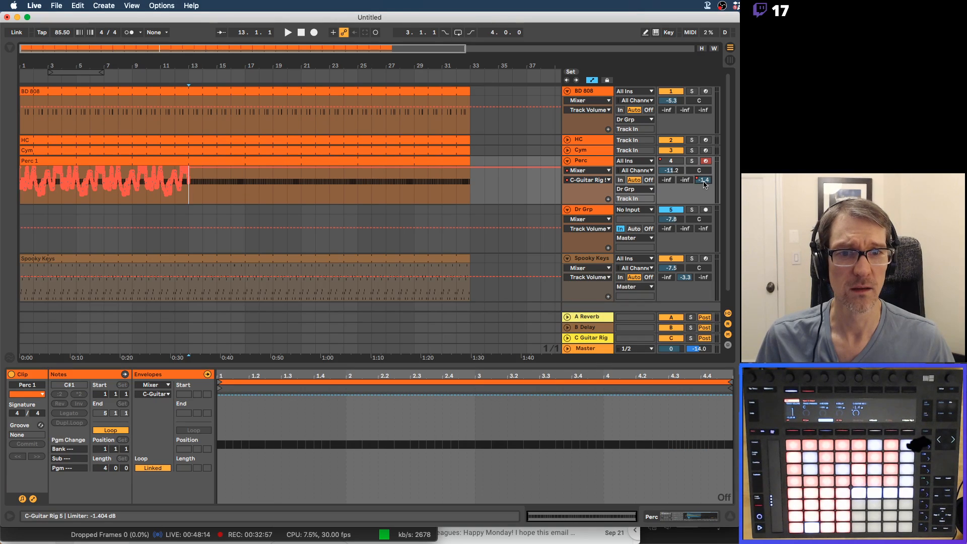
# Override the Perc track's Speaker On automation by toggling the track on and off, and re-enable the automation.
pyautogui.click(671, 162)
pyautogui.click(671, 161)
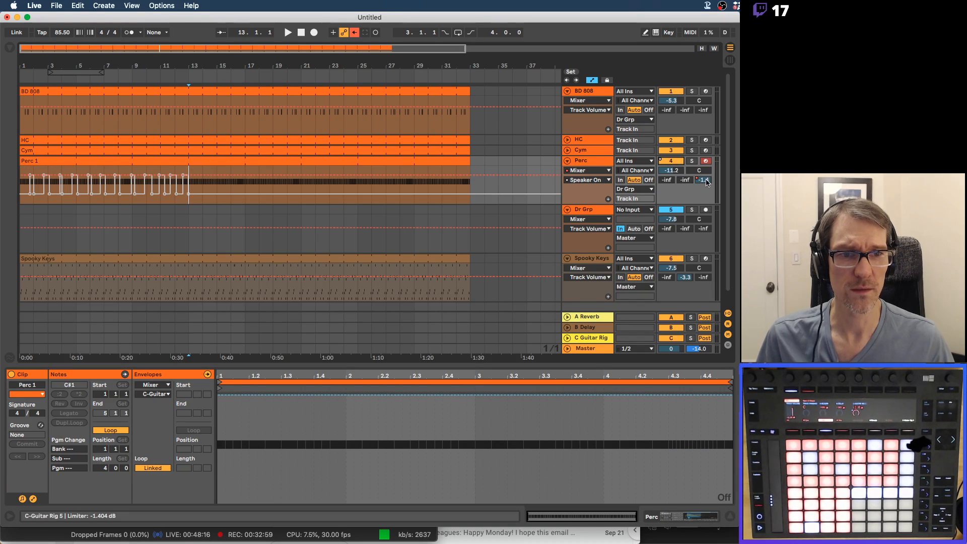
pyautogui.click(671, 162)
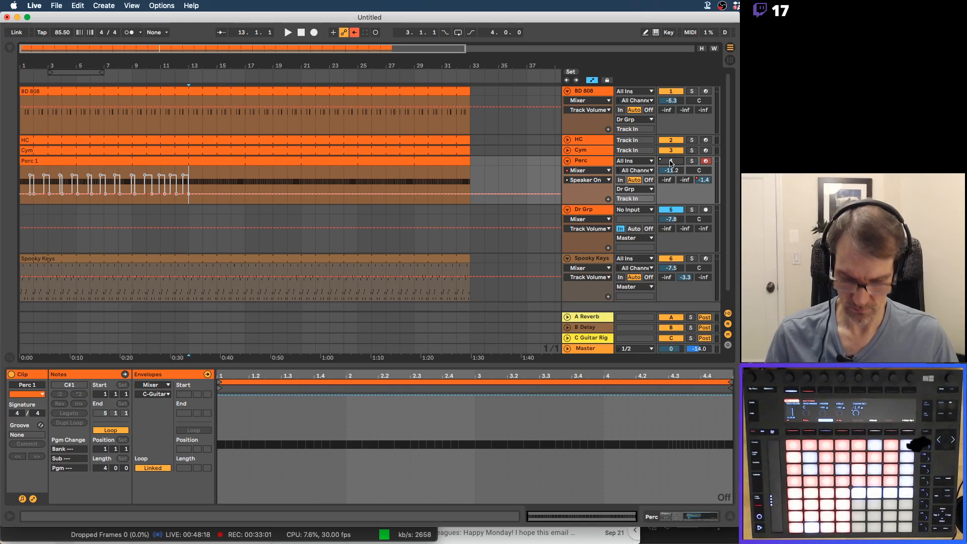
pyautogui.click(671, 162)
pyautogui.click(354, 33)
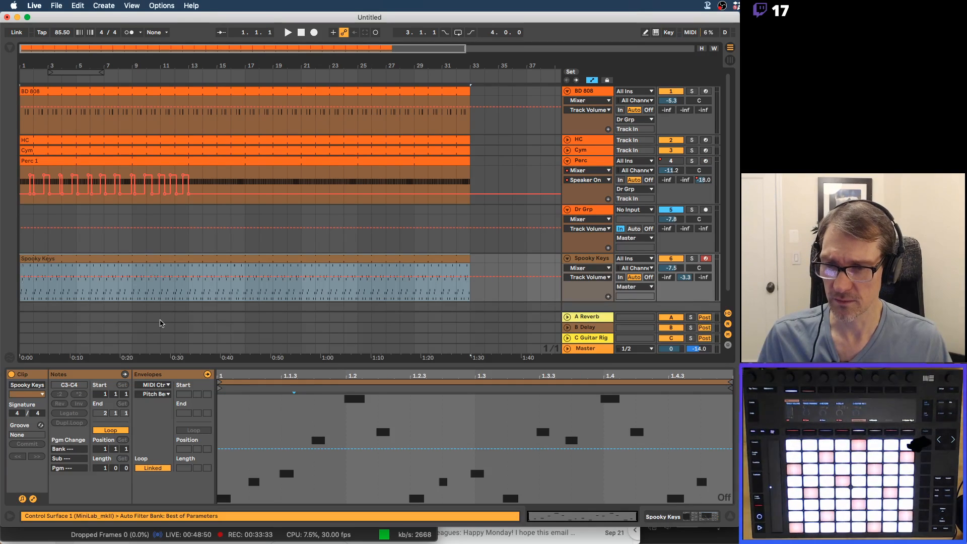
# Browse the Spooky Keys clip's Mixer and Auto Filter envelopes and display its Auto Filter Resonance (Legacy) envelope.
pyautogui.click(155, 385)
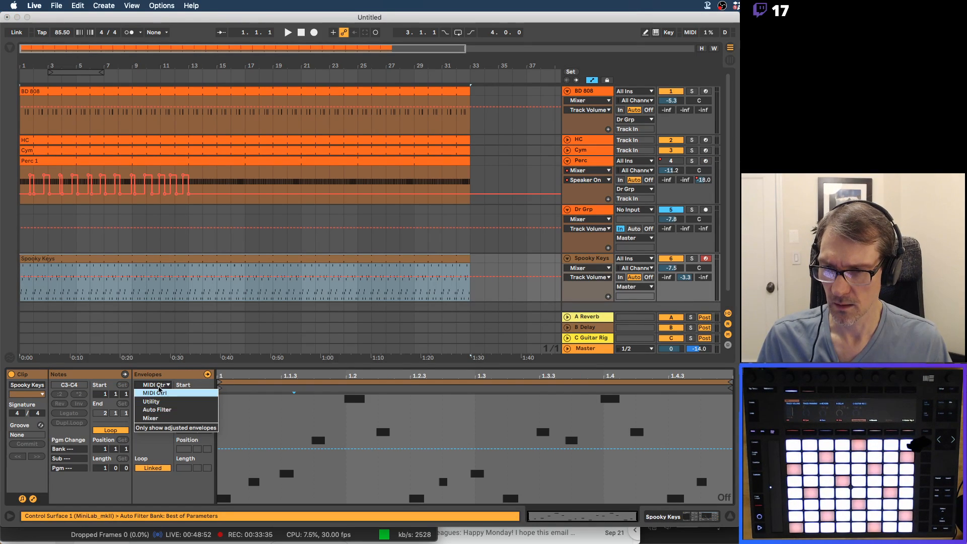
pyautogui.click(158, 418)
pyautogui.click(159, 393)
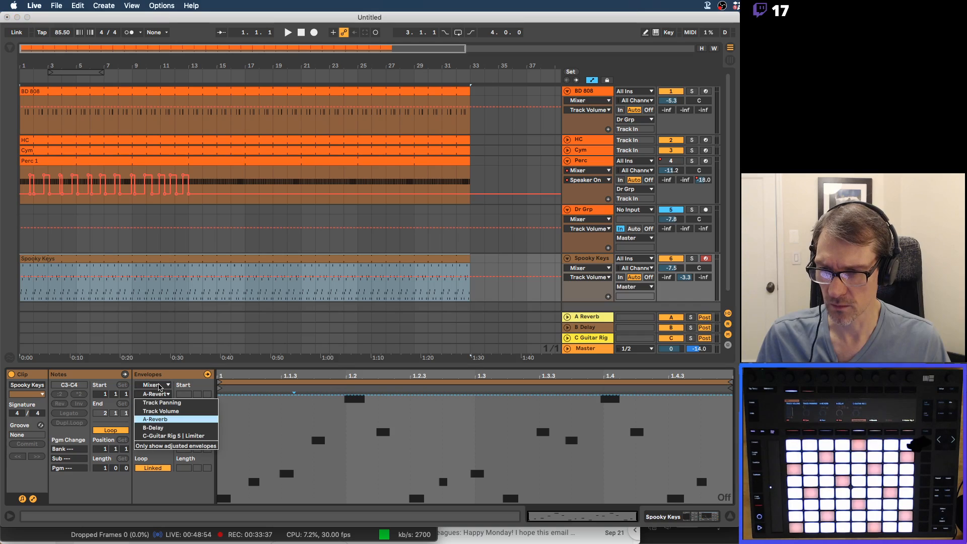
pyautogui.click(159, 385)
pyautogui.click(160, 386)
pyautogui.click(158, 411)
pyautogui.click(158, 397)
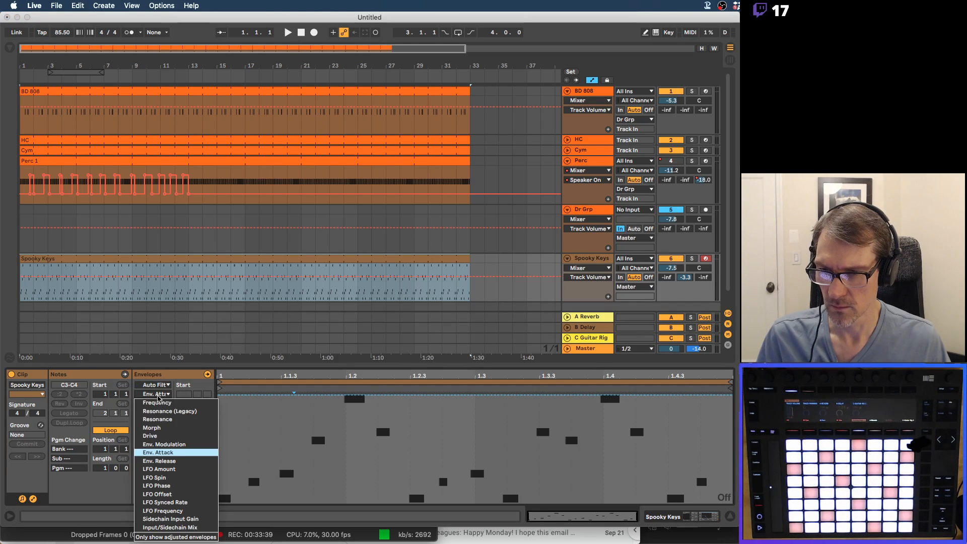
pyautogui.click(163, 411)
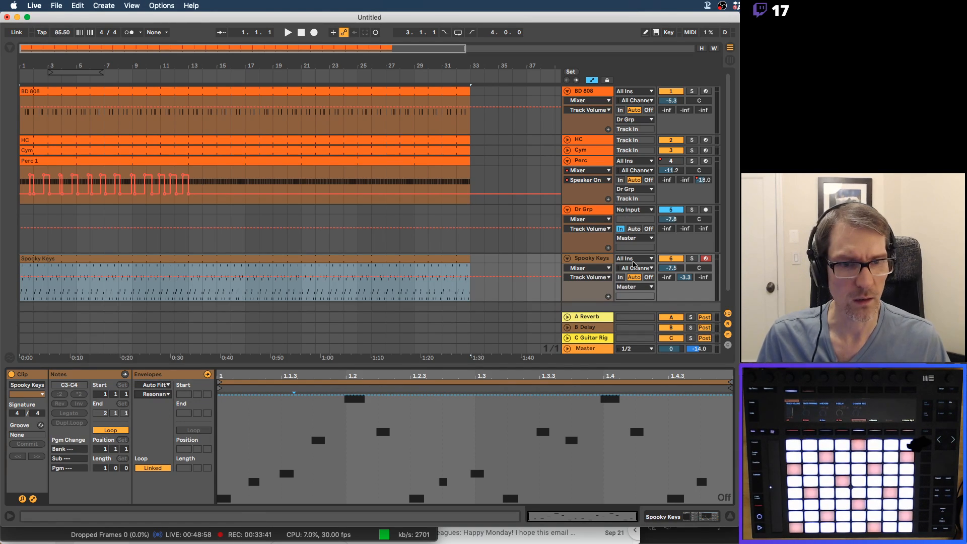
# Show the Auto Filter Resonance automation on the Spooky Keys arrangement track.
pyautogui.click(590, 268)
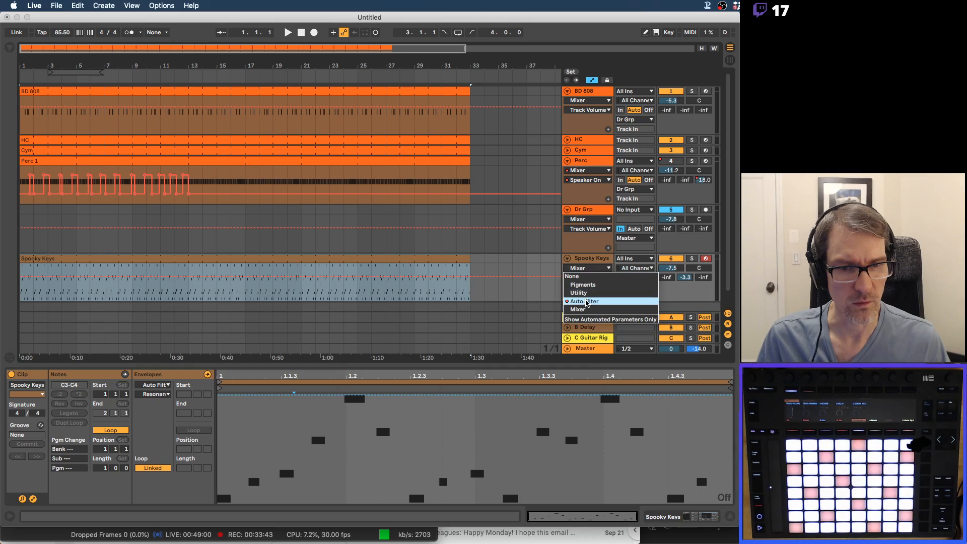
pyautogui.click(586, 297)
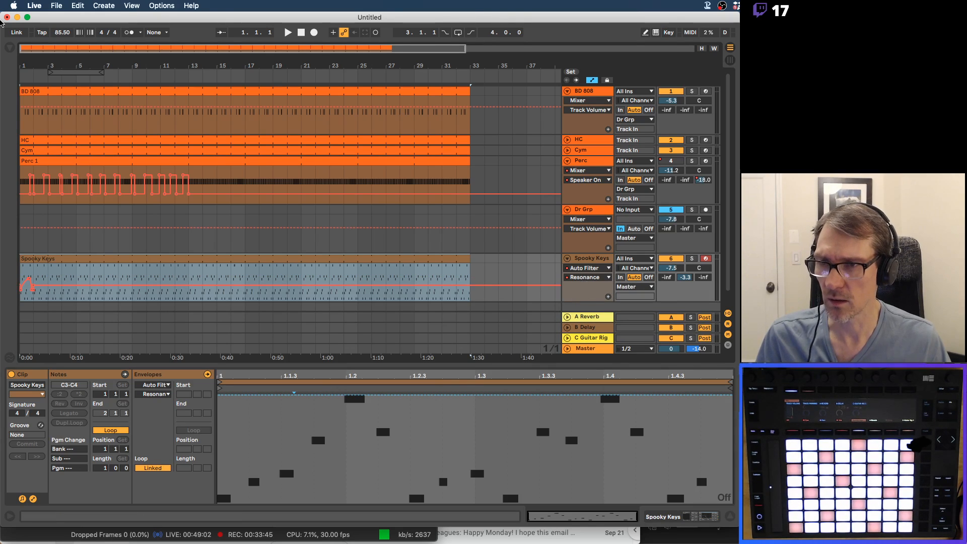
pyautogui.moveTo(23, 60); pyautogui.dragTo(20, 60)
pyautogui.moveTo(274, 65); pyautogui.dragTo(274, 28)
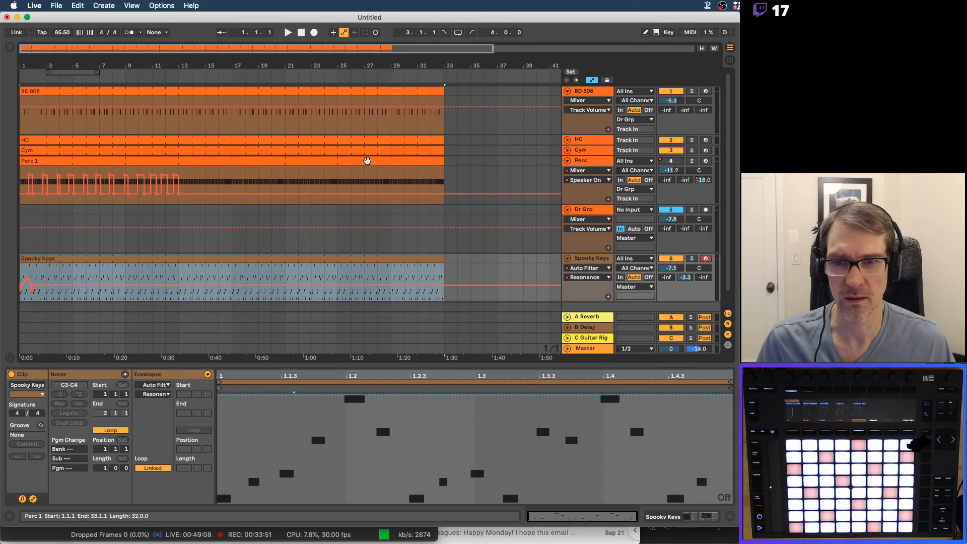
# Open the Perc 1 clip and look through the devices available for its clip envelopes.
pyautogui.click(367, 161)
pyautogui.click(153, 385)
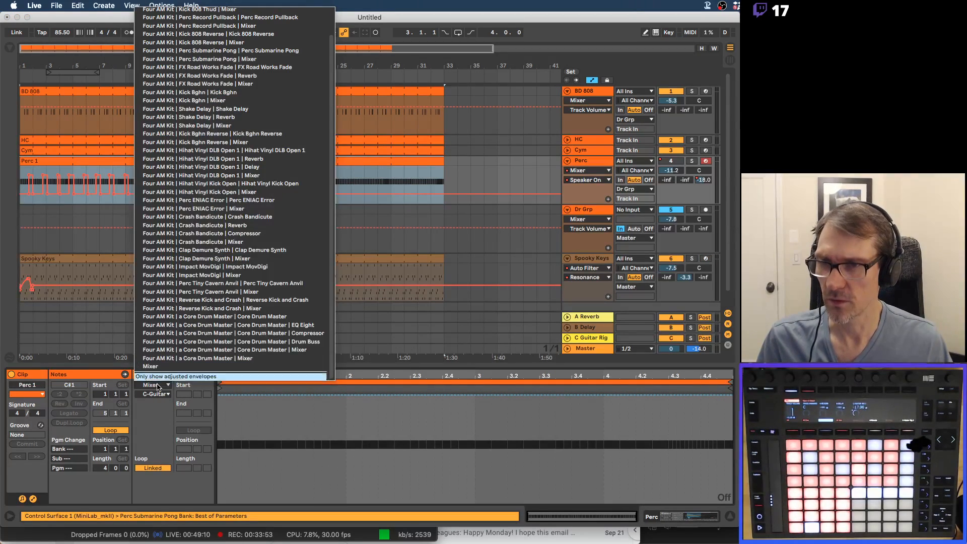
pyautogui.scroll(2, 172, 180)
pyautogui.scroll(-3, 156, 27)
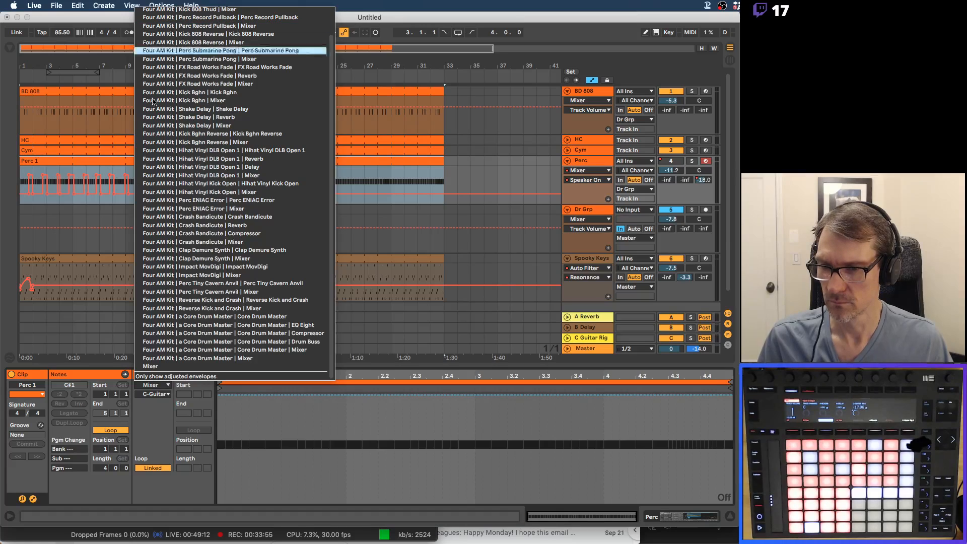
pyautogui.click(148, 436)
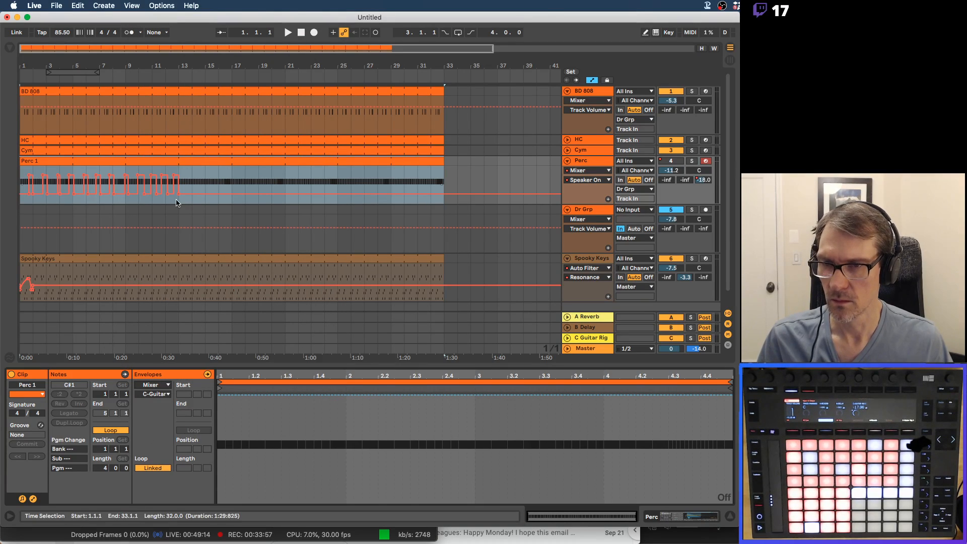
# Limit the automation choices to automated parameters and show the Perc Submarine Pong Transpose automation on the Perc track.
pyautogui.click(589, 170)
pyautogui.scroll(2, 600, 178)
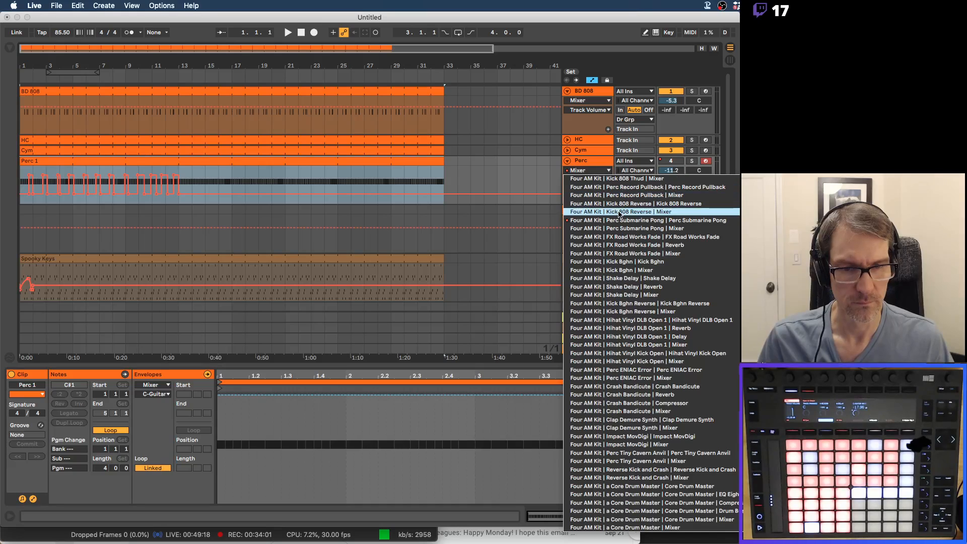
pyautogui.scroll(3, 619, 214)
pyautogui.scroll(-5, 619, 215)
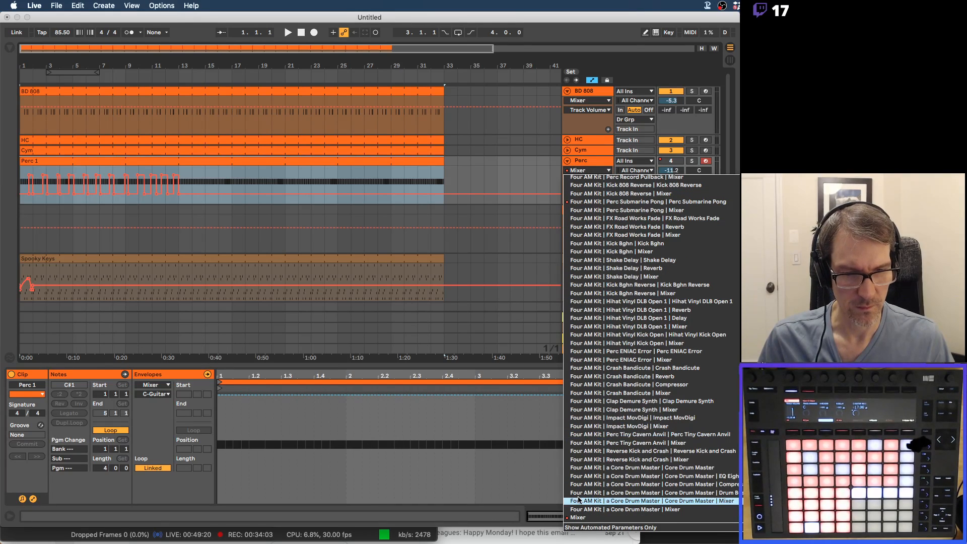
pyautogui.click(587, 527)
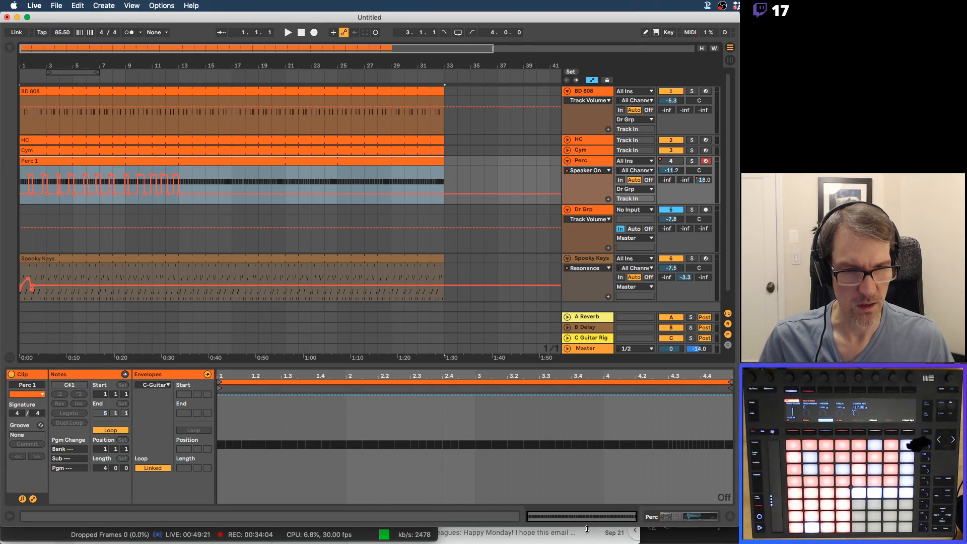
pyautogui.click(605, 170)
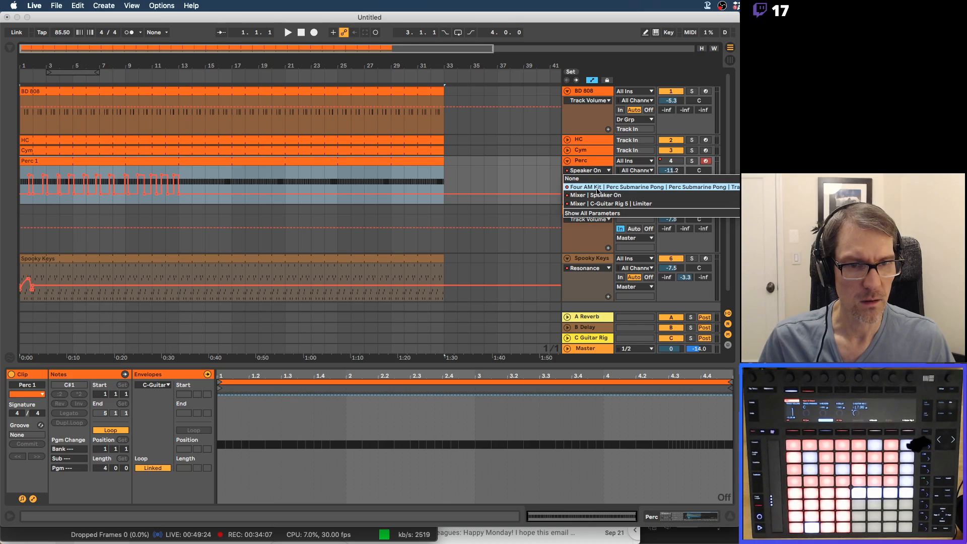
pyautogui.click(598, 187)
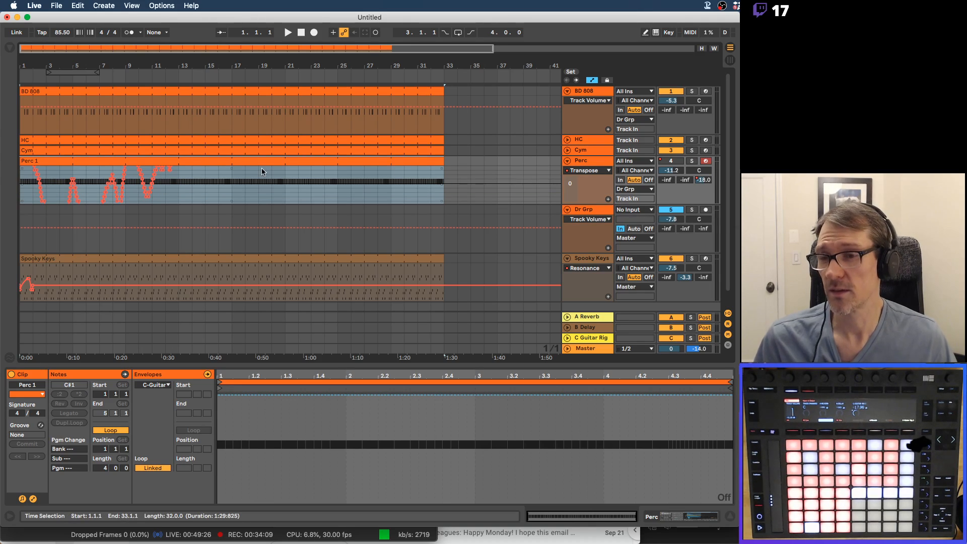
# Place the insertion marker at bar 13 on the Perc track and step back through the recent Transpose automation changes.
pyautogui.click(177, 179)
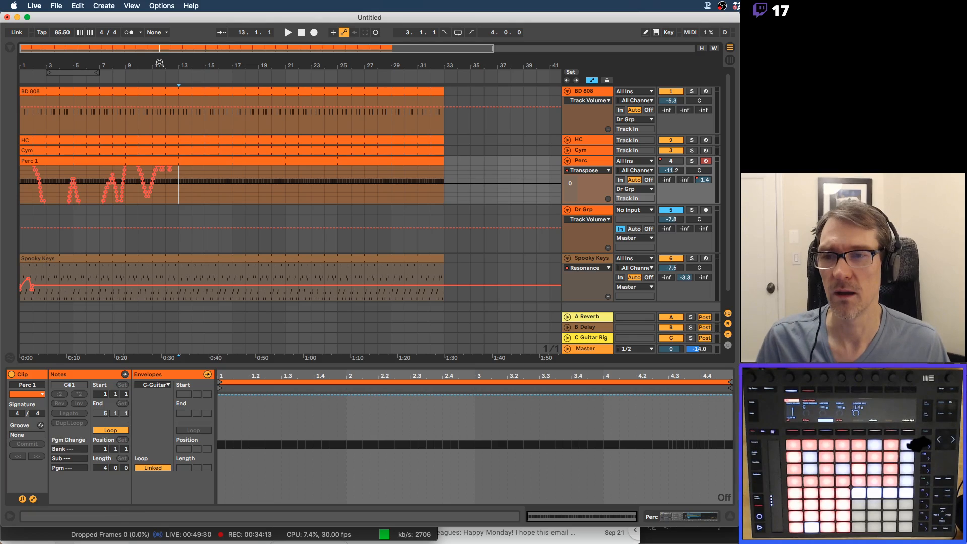
pyautogui.moveTo(160, 65); pyautogui.dragTo(160, 43)
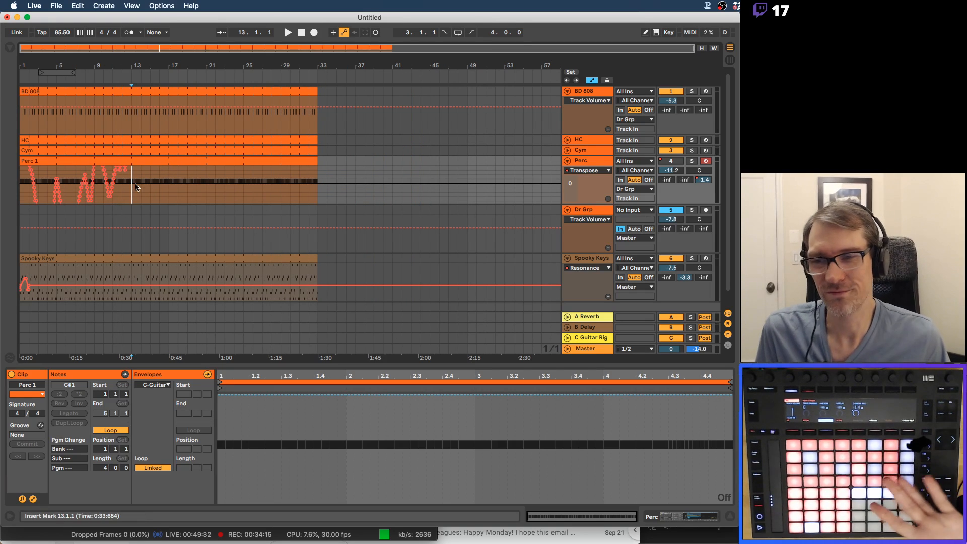
pyautogui.press('super+z')
pyautogui.press('super+z')
pyautogui.press('super+z')
pyautogui.press('super+z')
pyautogui.press('super+z')
pyautogui.press('super+z')
pyautogui.press('super+z')
pyautogui.press('super+z')
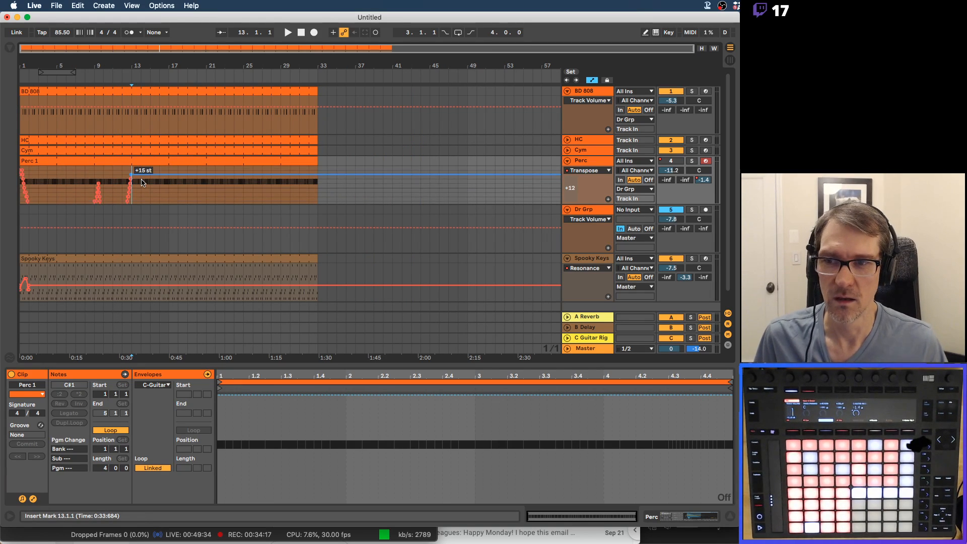
pyautogui.press('super+z')
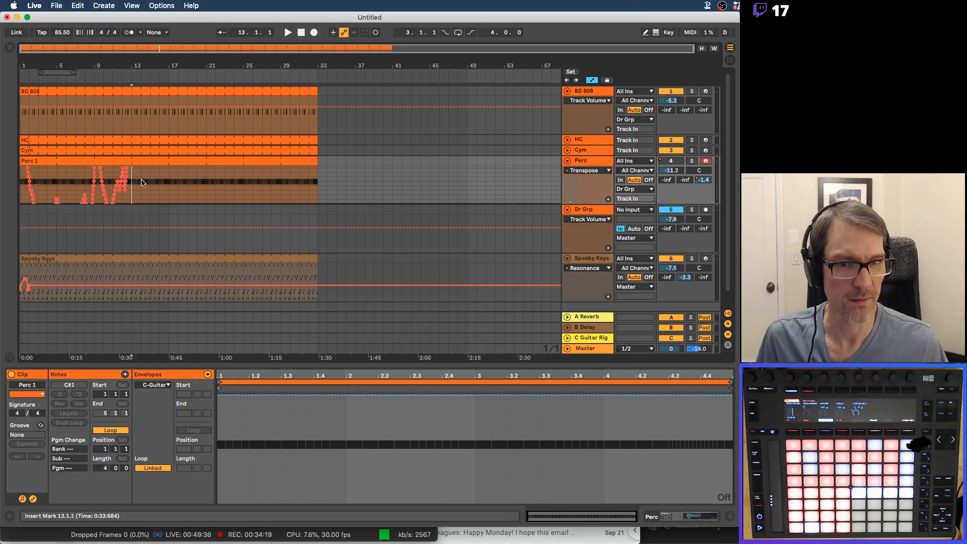
pyautogui.press('super+z')
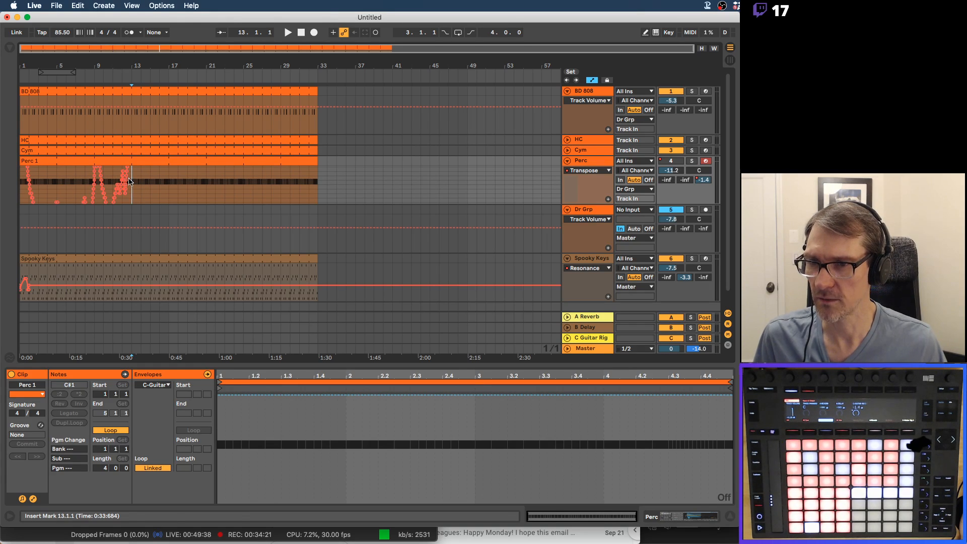
# Try duplicating the Perc track's Transpose automation from bars 1 to 13 twice, and undo both duplications.
pyautogui.moveTo(130, 181); pyautogui.dragTo(16, 184)
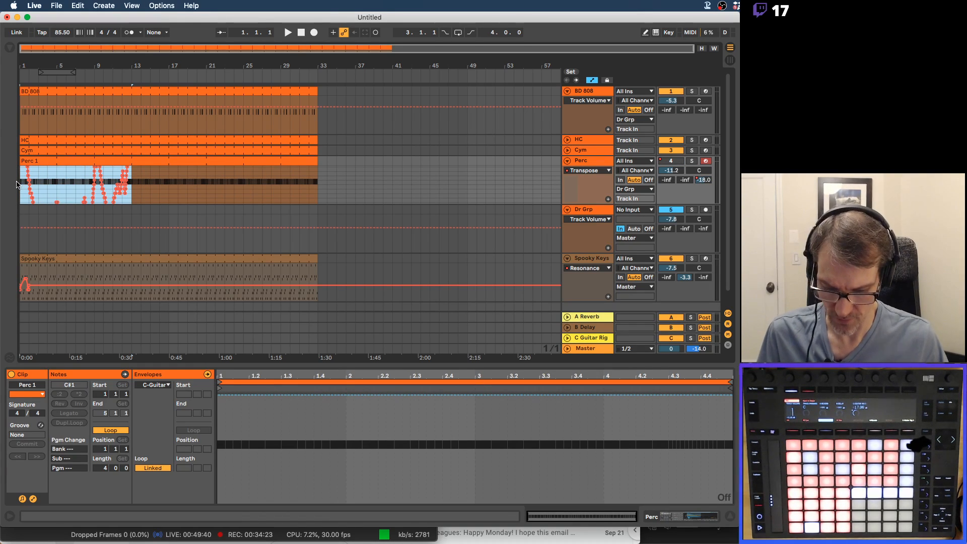
pyautogui.press('super+d')
pyautogui.press('super+d')
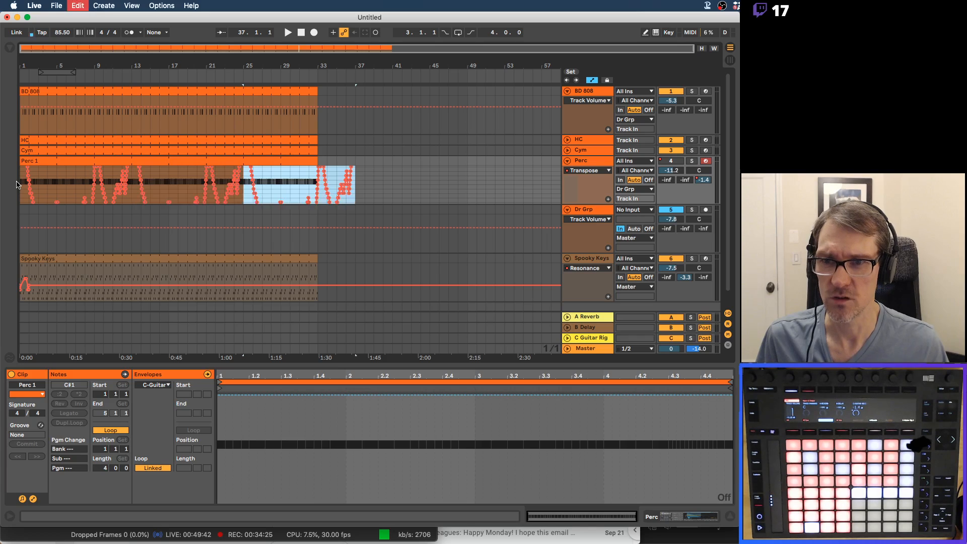
pyautogui.press('super+z')
pyautogui.press('super+z')
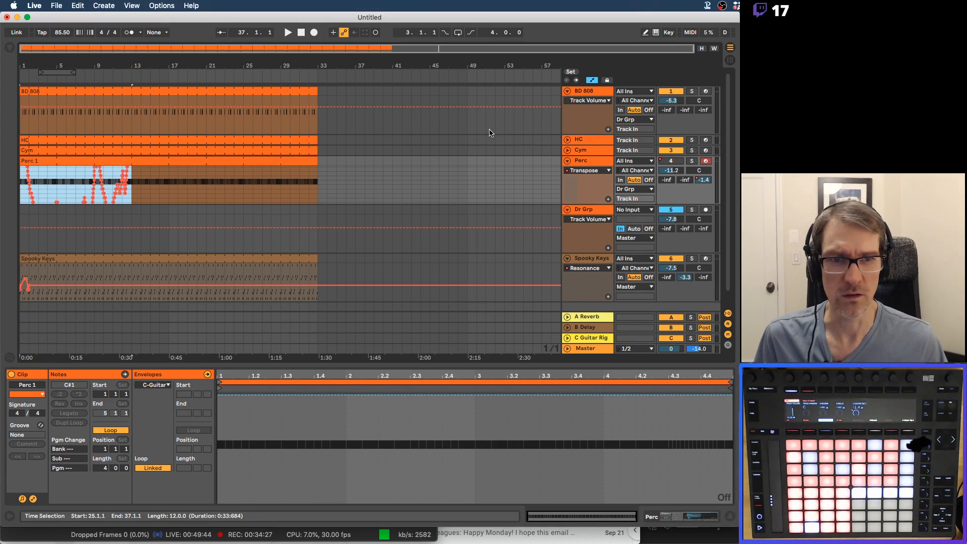
# Shorten the Perc 1 clip to end at bar 13 and hide the automation lanes.
pyautogui.moveTo(318, 162); pyautogui.dragTo(131, 162)
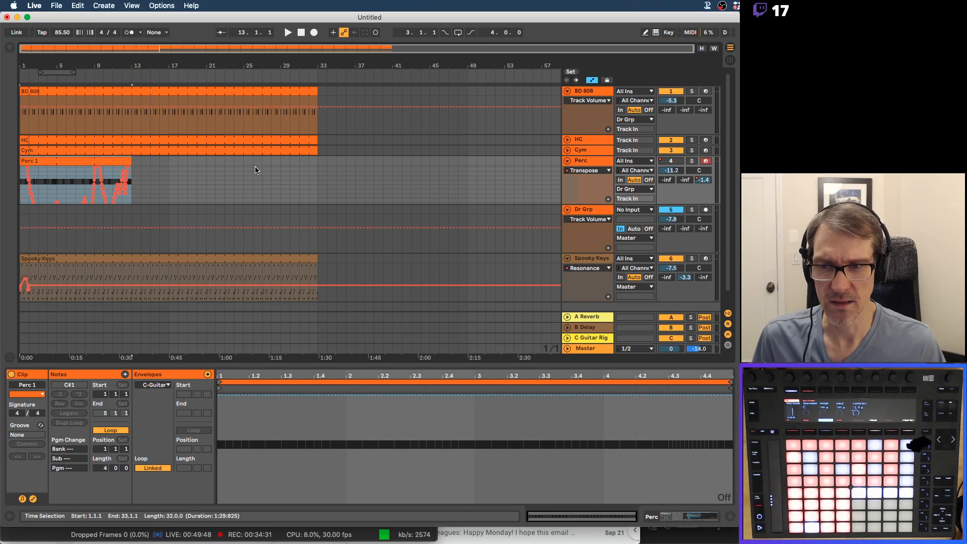
pyautogui.moveTo(130, 161)
pyautogui.mouseDown()
pyautogui.moveTo(312, 161)
pyautogui.moveTo(131, 162)
pyautogui.mouseUp()
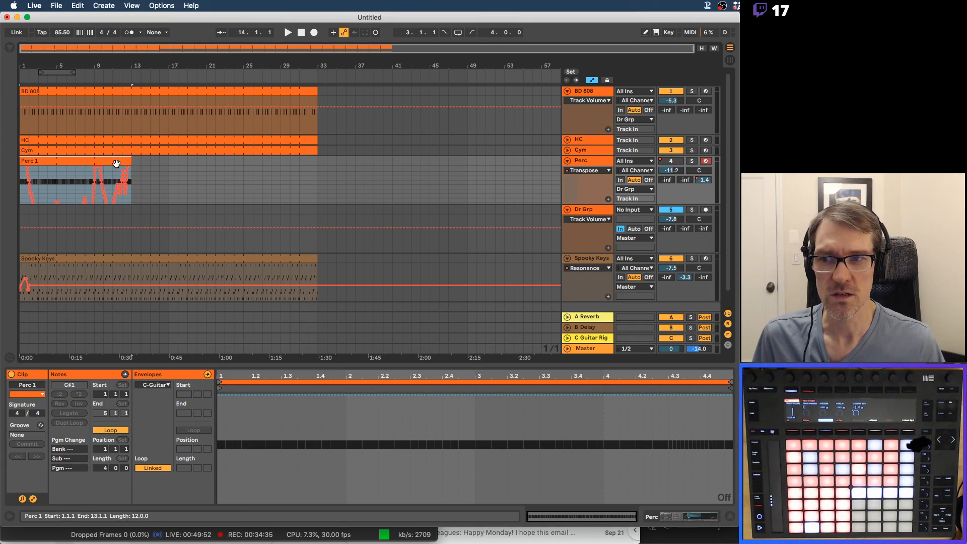
pyautogui.press('a')
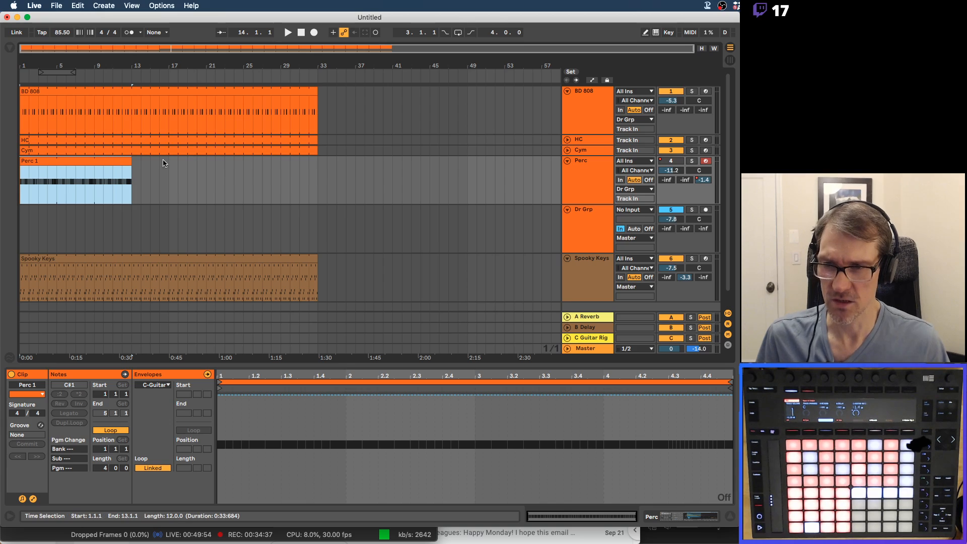
# Try duplicating the shortened Perc 1 clip twice, checking the copied automation, and undo both copies.
pyautogui.press('super+d')
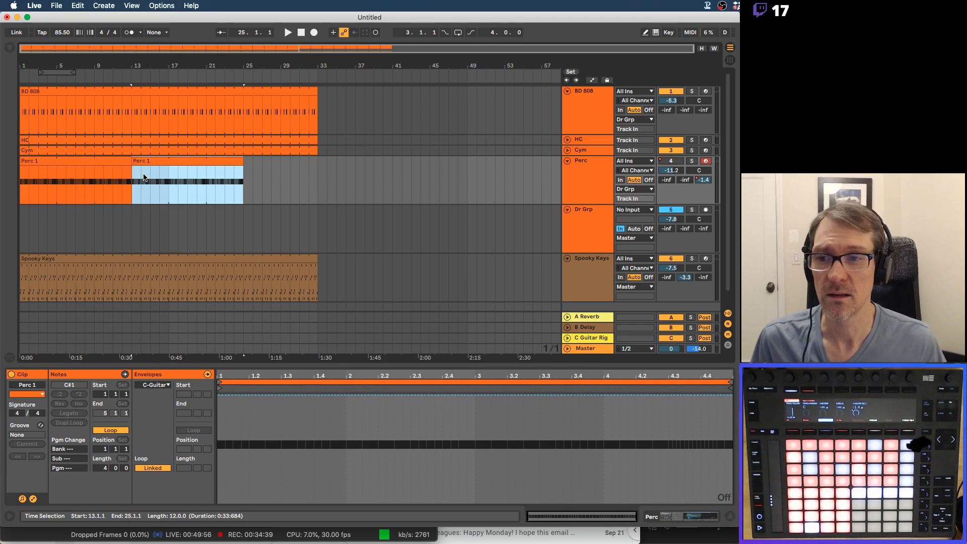
pyautogui.press('super+d')
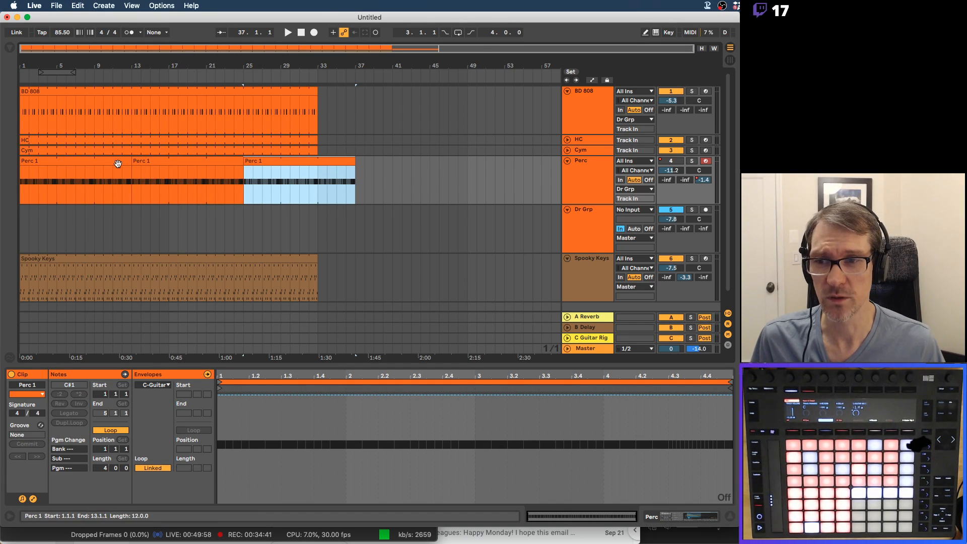
pyautogui.press('a')
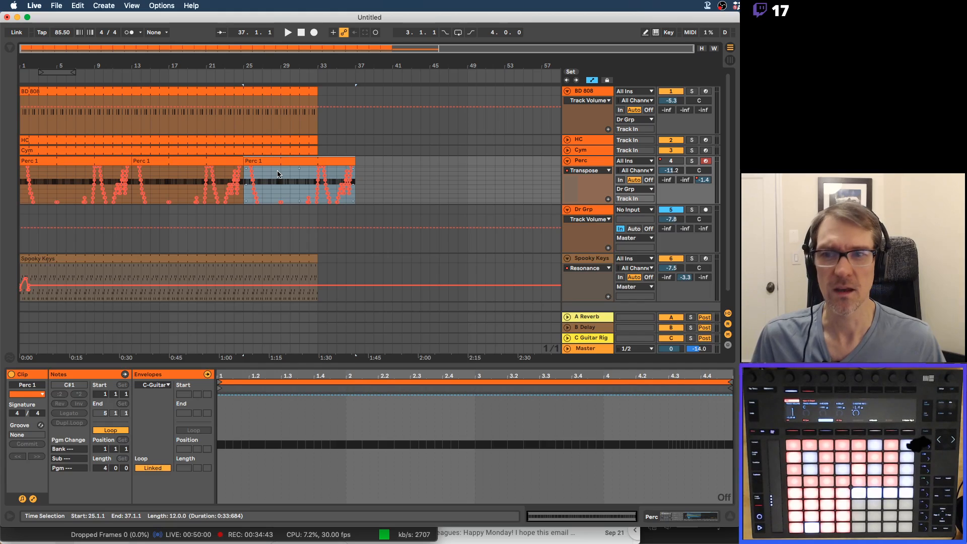
pyautogui.press('a')
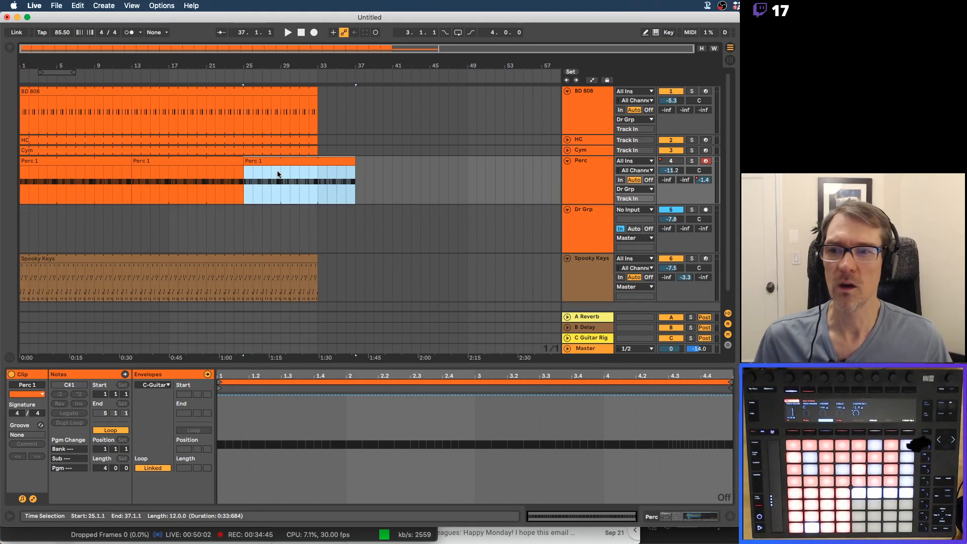
pyautogui.press('super+z')
pyautogui.press('super+z')
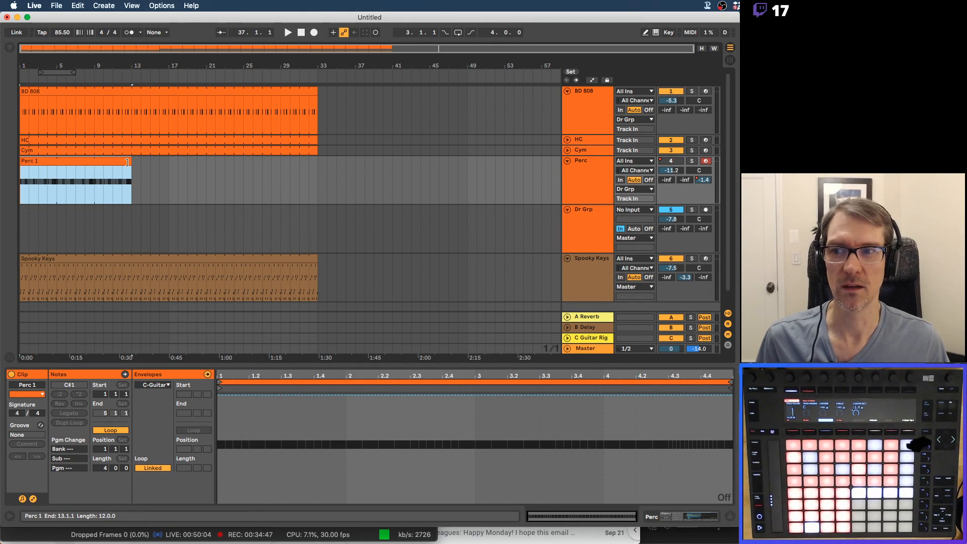
# Duplicate the 12-bar Perc 1 clip nine times so it repeats up to bar 121.
pyautogui.moveTo(126, 163); pyautogui.dragTo(88, 170)
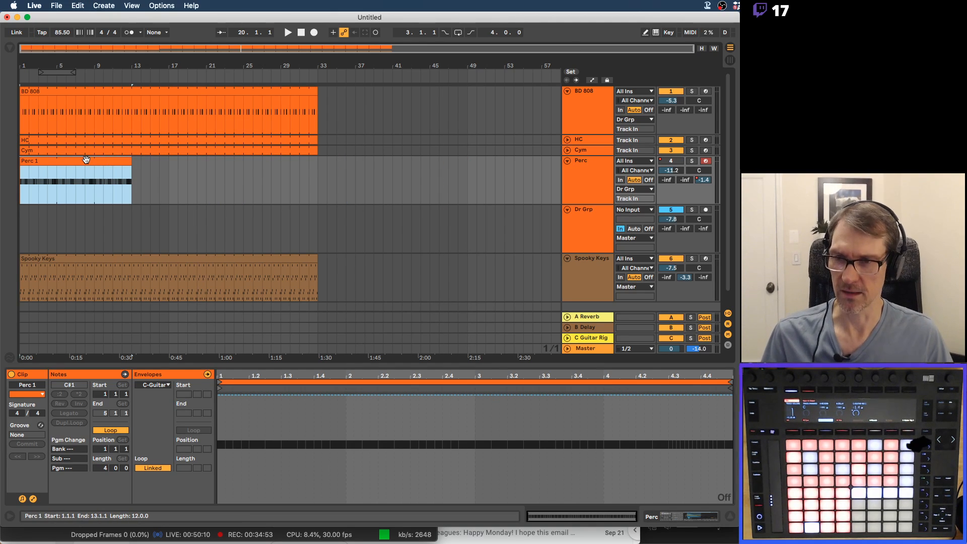
pyautogui.press('super+d')
pyautogui.press('super+d')
pyautogui.press('super+d')
pyautogui.press('super+d')
pyautogui.press('super+d')
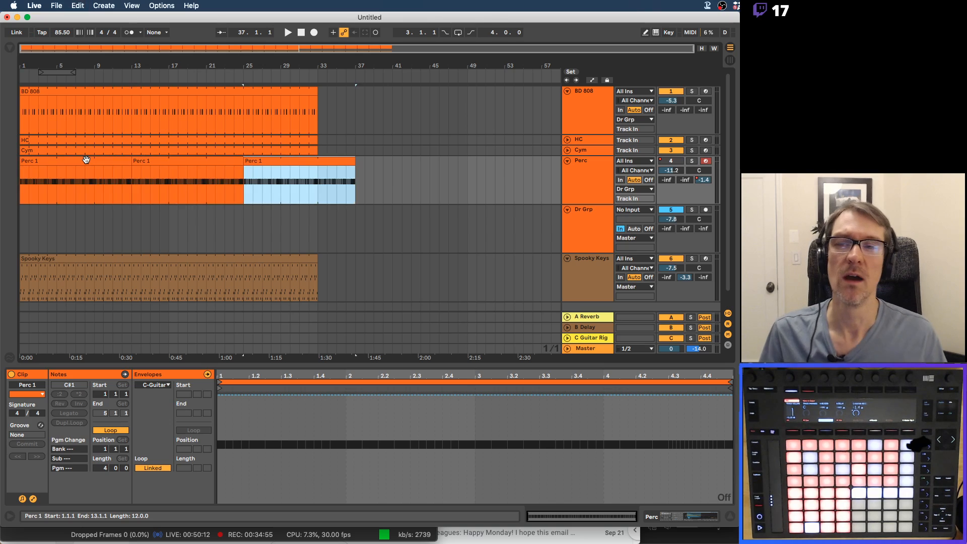
pyautogui.press('super+d')
pyautogui.press('super+d')
pyautogui.press('super+d')
pyautogui.press('super+d')
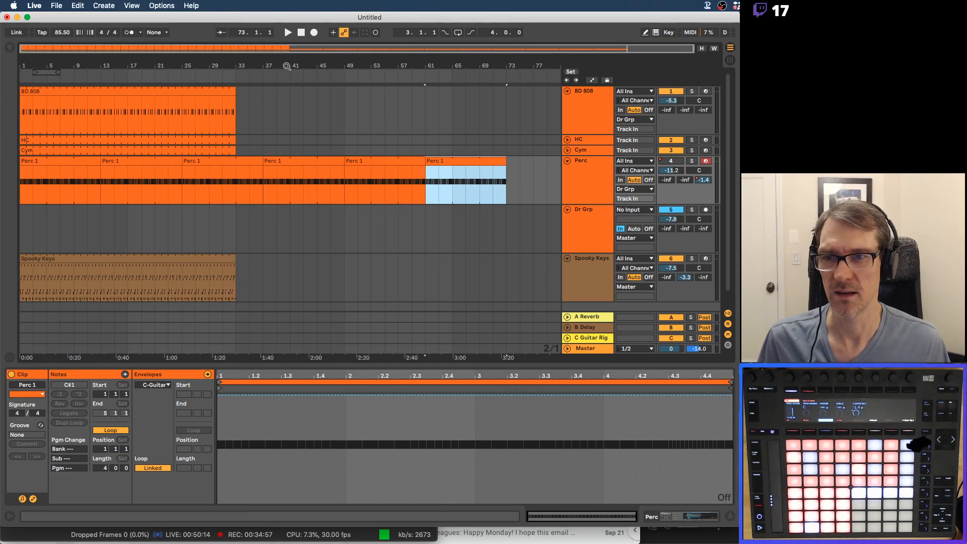
pyautogui.moveTo(286, 66); pyautogui.dragTo(390, 66)
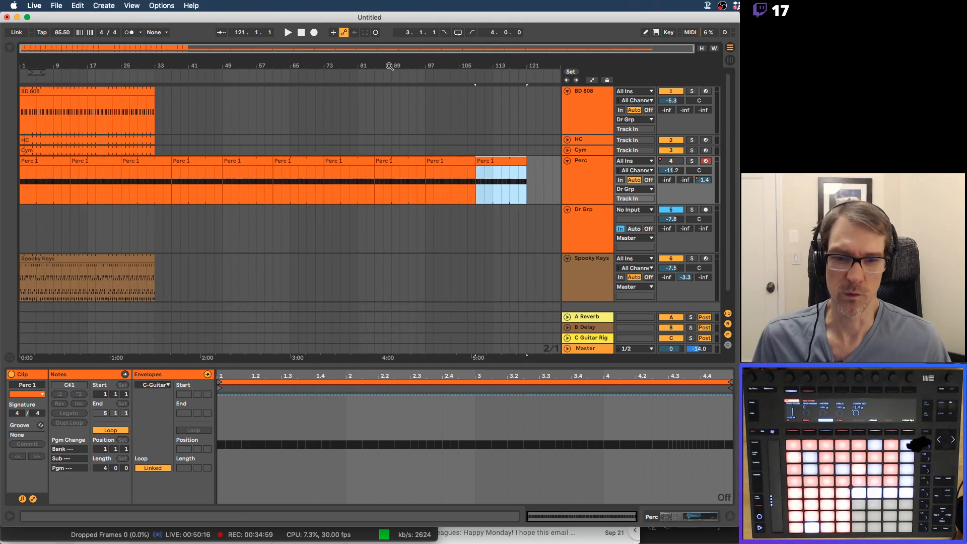
# Delete all the Perc 1 copies from bar 13 onward, keeping only the first 12-bar clip.
pyautogui.keyDown('shift'); pyautogui.click(132, 160); pyautogui.keyUp('shift')
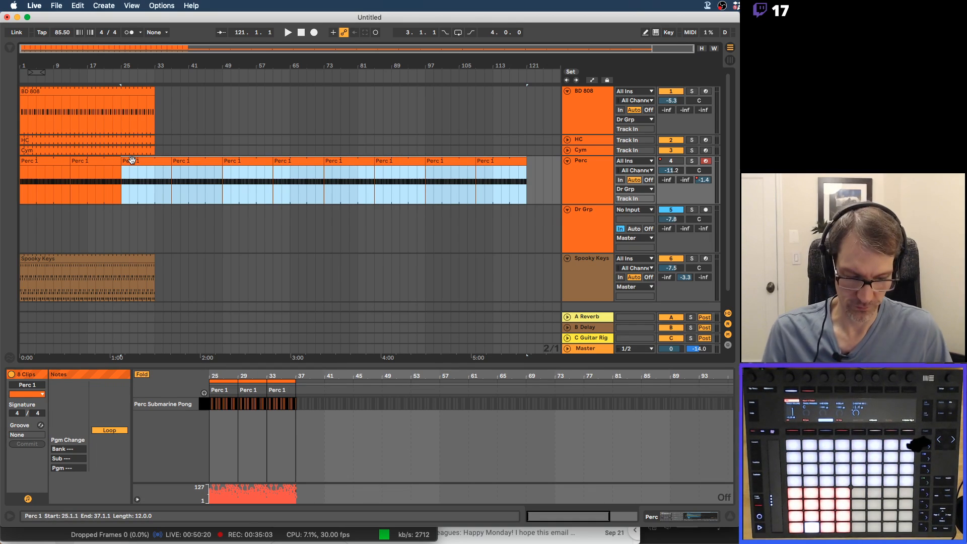
pyautogui.press('Delete')
pyautogui.click(101, 161)
pyautogui.press('Delete')
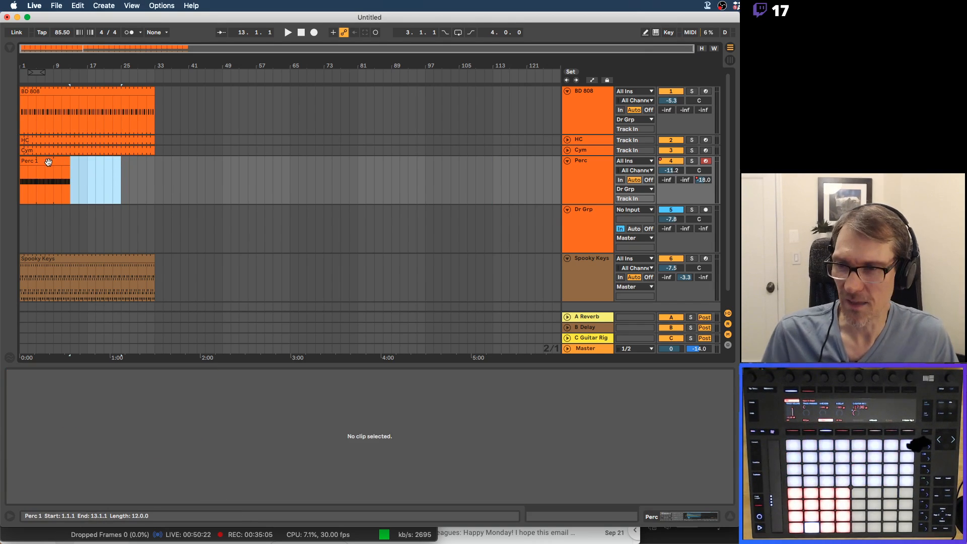
# Duplicate the 12-bar Perc 1 clip twice so it repeats up to bar 37.
pyautogui.click(47, 161)
pyautogui.press('super+d')
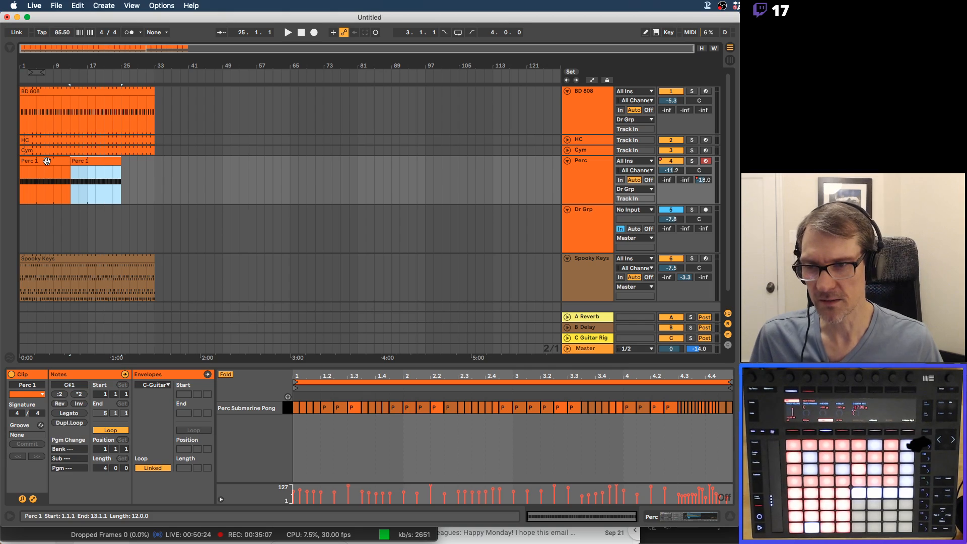
pyautogui.press('super+d')
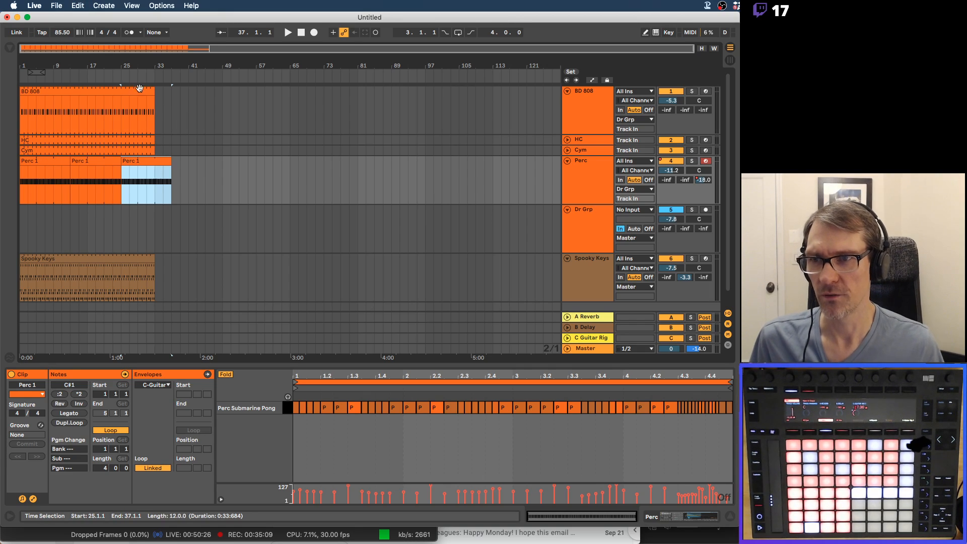
pyautogui.moveTo(103, 66); pyautogui.dragTo(103, 83)
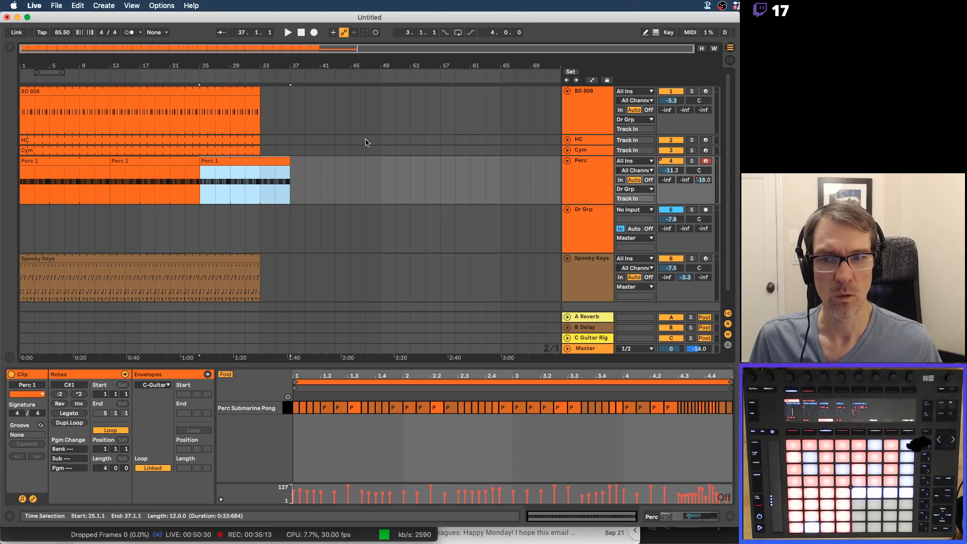
# Show the automation lanes and examine the Perc track's Limiter, Transpose and Speaker On automation across the duplicated clips.
pyautogui.click(701, 182)
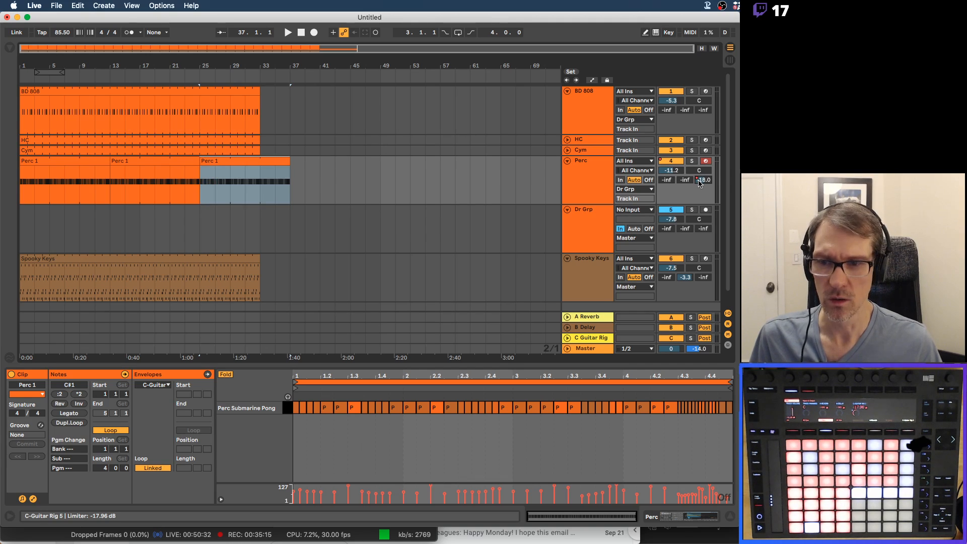
pyautogui.press('a')
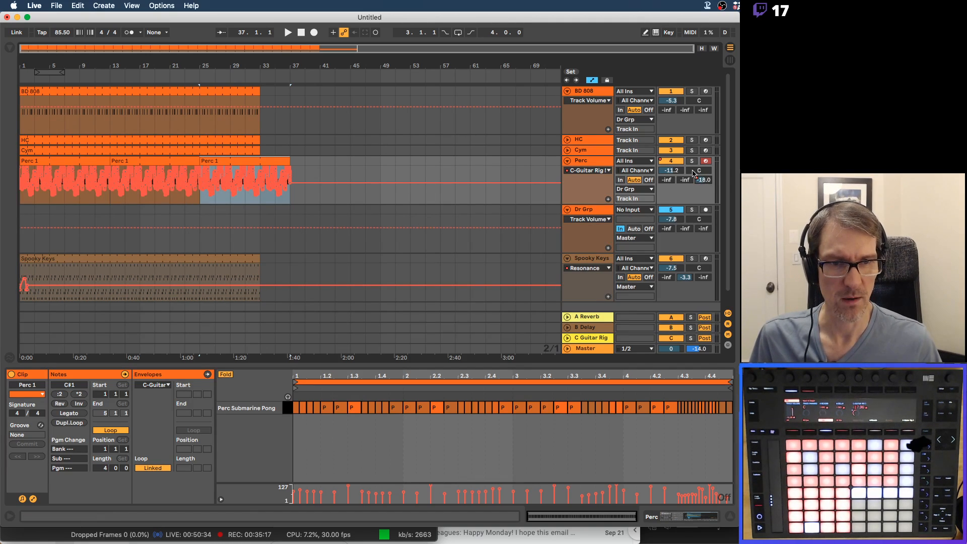
pyautogui.click(603, 172)
pyautogui.click(598, 190)
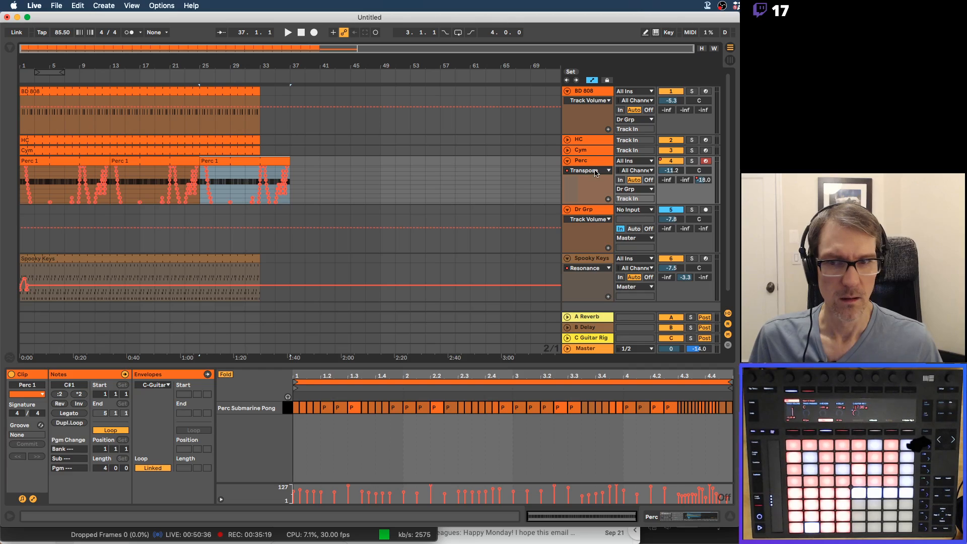
pyautogui.click(596, 173)
pyautogui.click(603, 196)
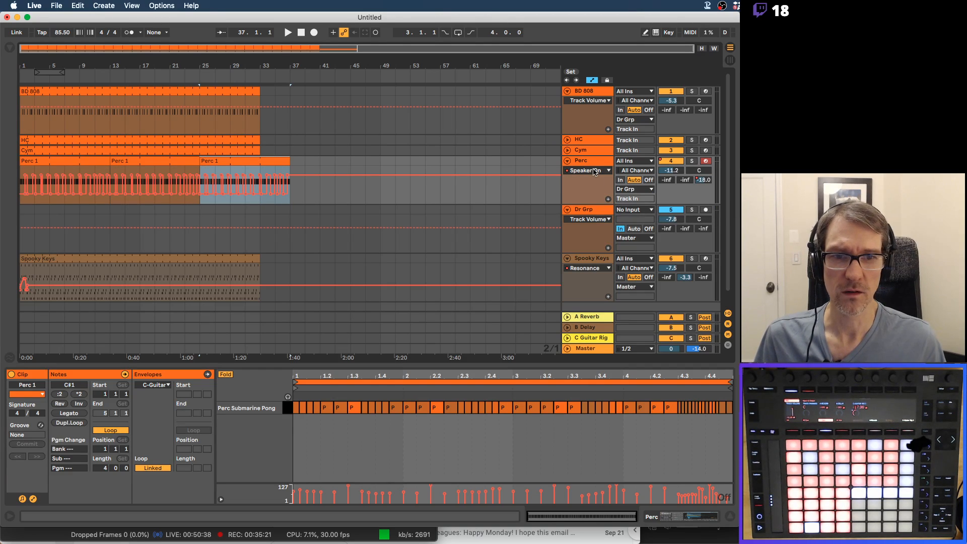
pyautogui.click(595, 172)
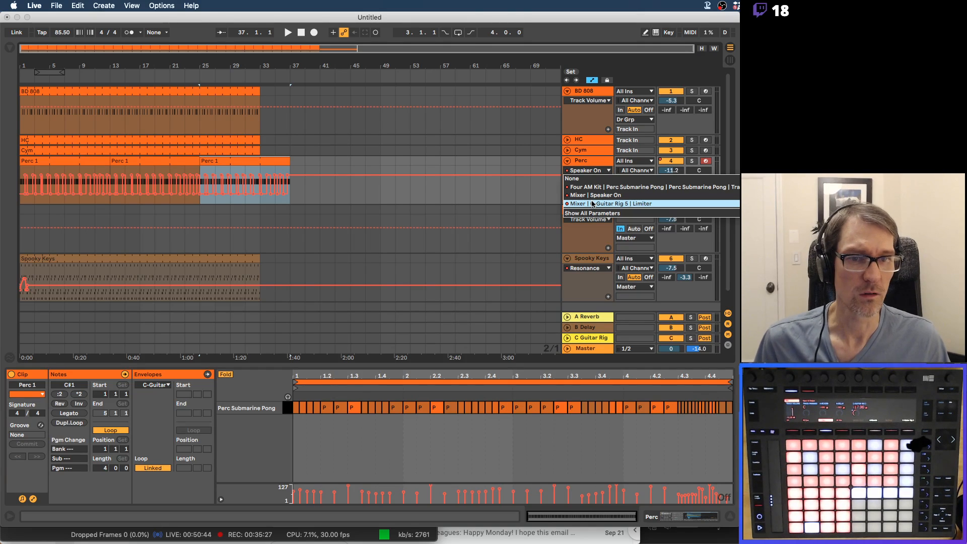
pyautogui.click(592, 204)
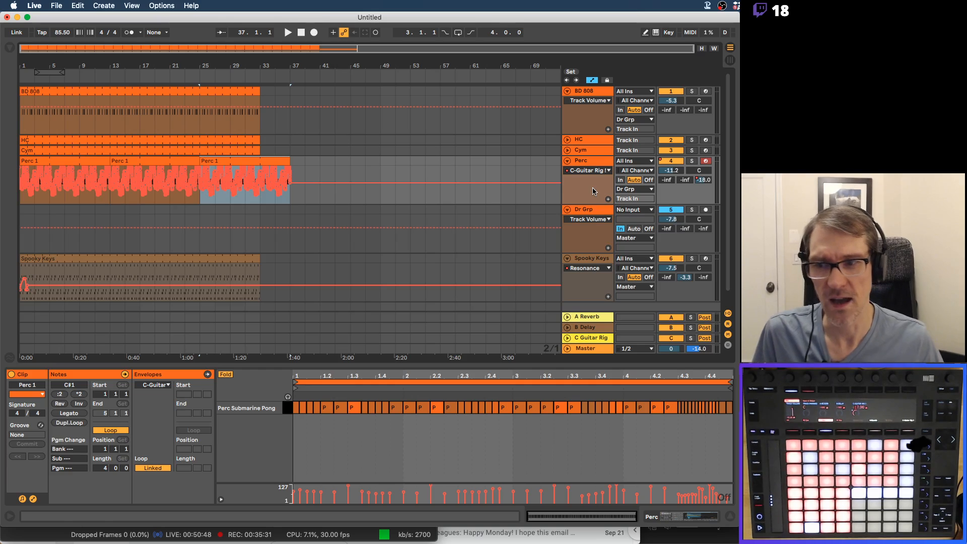
# Select and copy the first bar of the Spooky Keys track's Resonance automation.
pyautogui.click(591, 259)
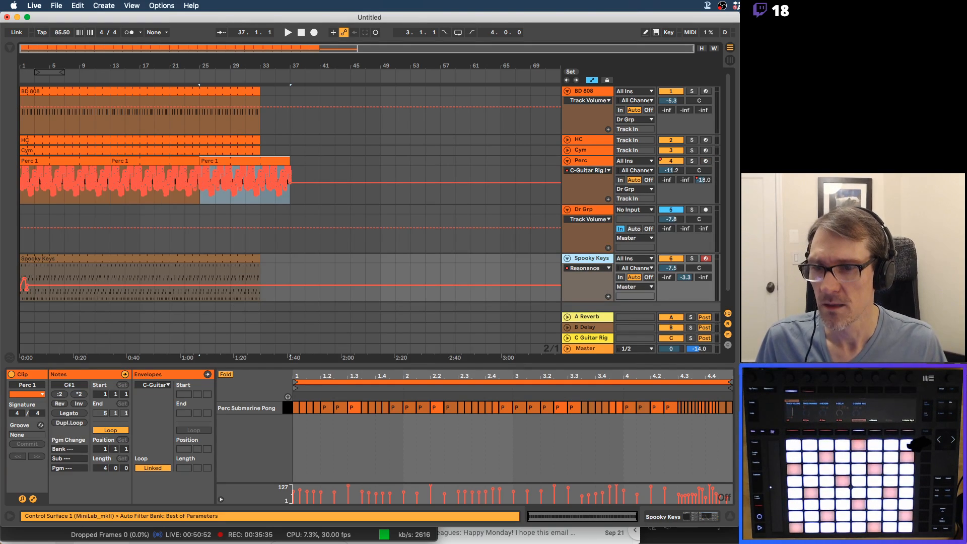
pyautogui.moveTo(129, 65)
pyautogui.mouseDown()
pyautogui.moveTo(129, 98)
pyautogui.moveTo(129, 75)
pyautogui.mouseUp()
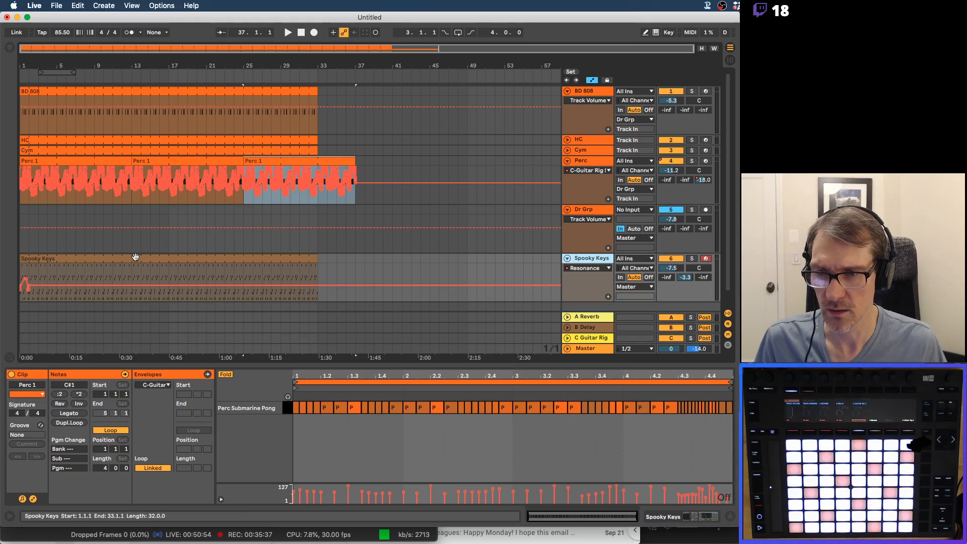
pyautogui.click(135, 257)
pyautogui.click(30, 271)
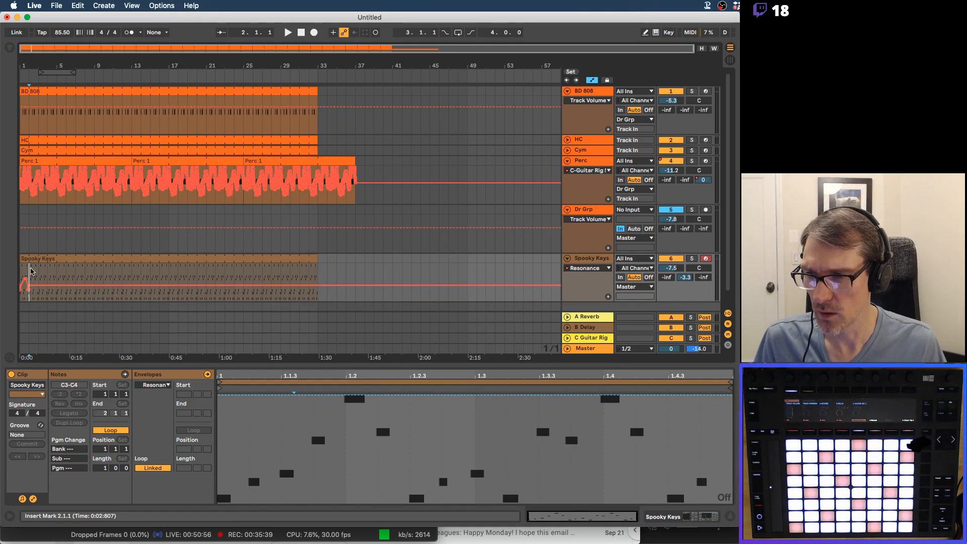
pyautogui.doubleClick(30, 270)
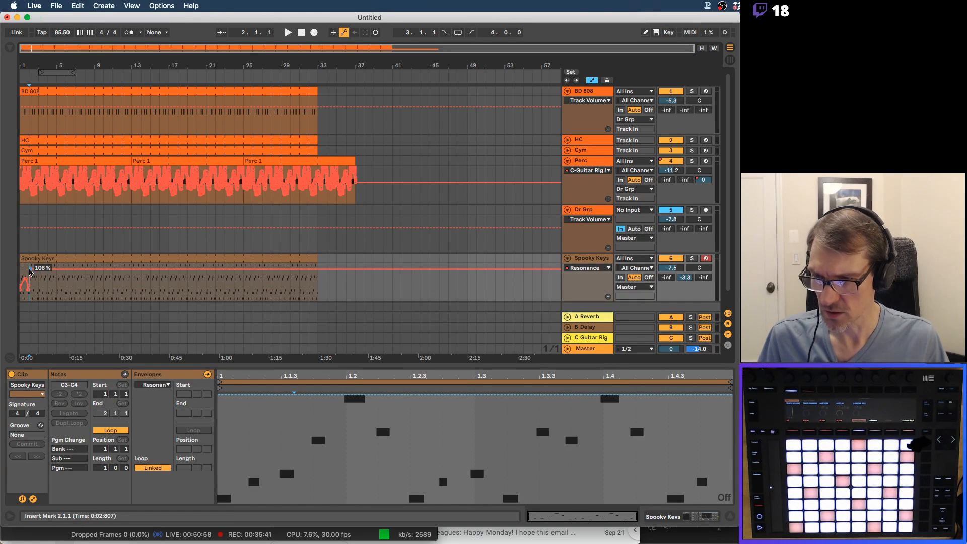
pyautogui.click(30, 271)
pyautogui.moveTo(29, 272); pyautogui.dragTo(13, 276)
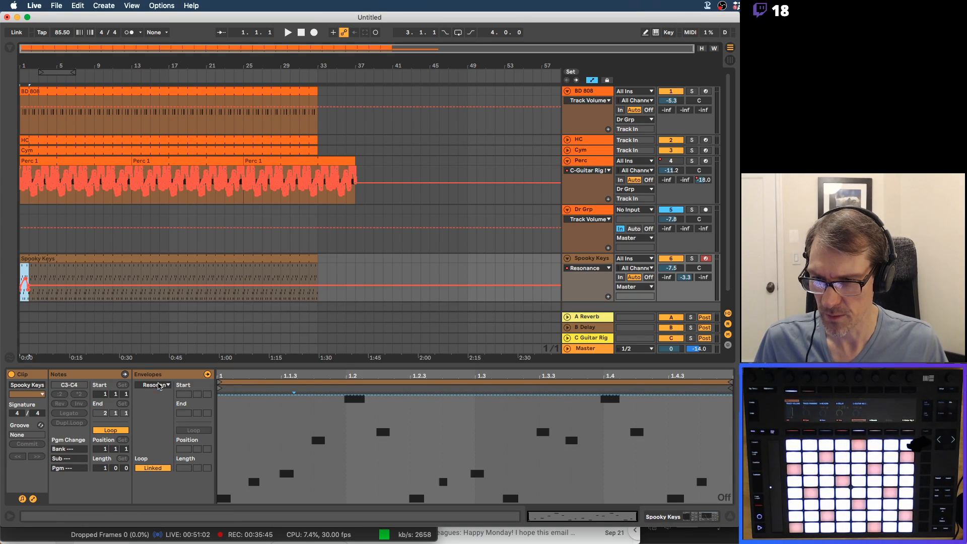
# Display the Auto Filter Frequency envelope of the Spooky Keys clip.
pyautogui.click(159, 385)
pyautogui.click(162, 403)
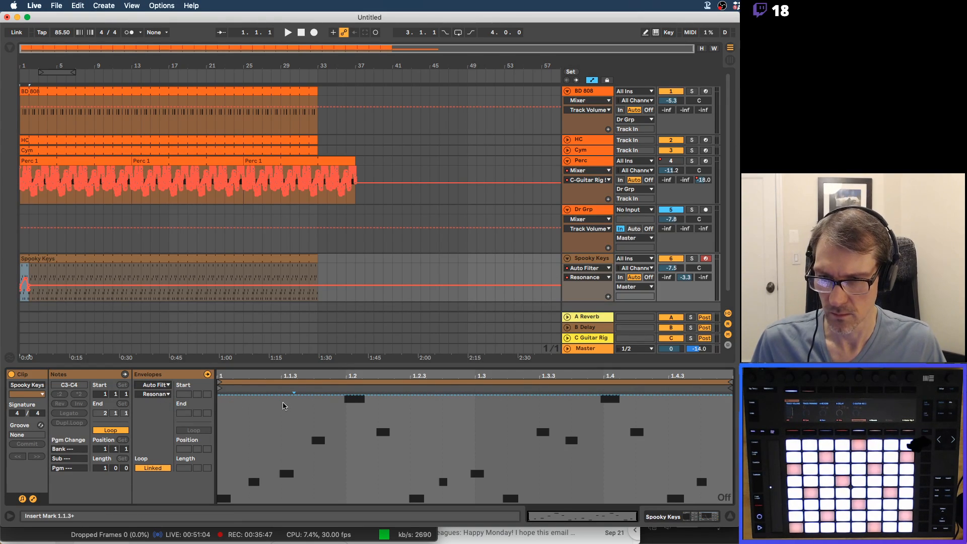
pyautogui.click(170, 385)
pyautogui.click(160, 377)
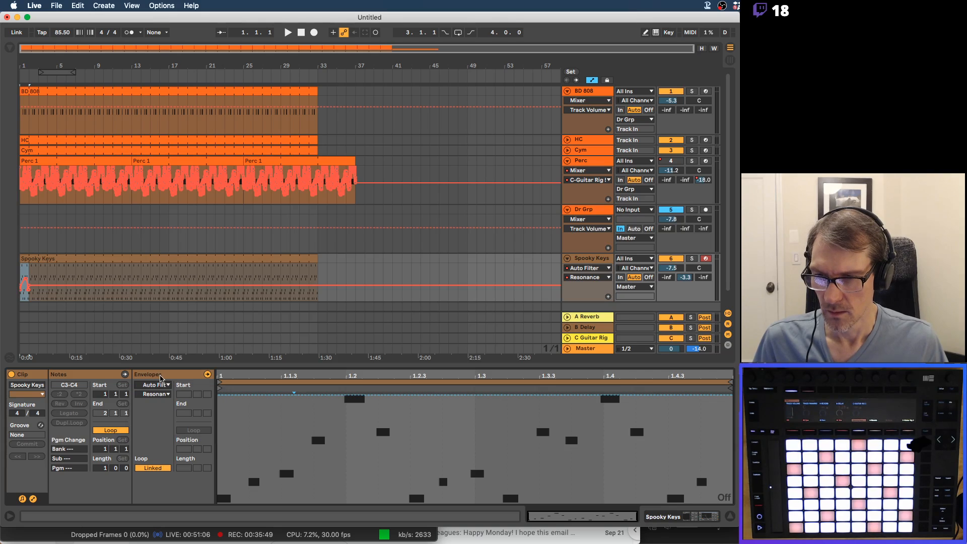
pyautogui.click(166, 395)
pyautogui.click(161, 411)
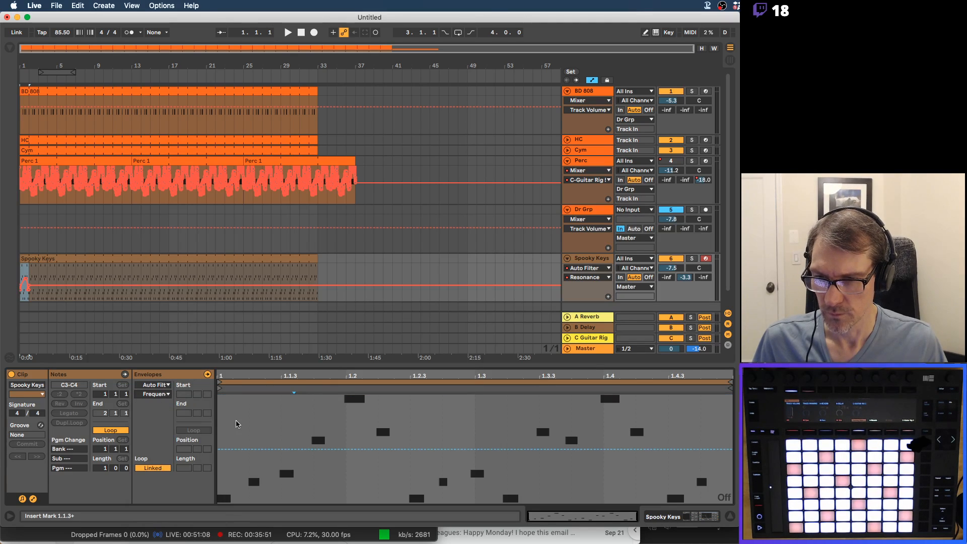
# Paste the copied automation curve at the start of the Spooky Keys clip's Frequency envelope, undoing a stray breakpoint first.
pyautogui.doubleClick(219, 422)
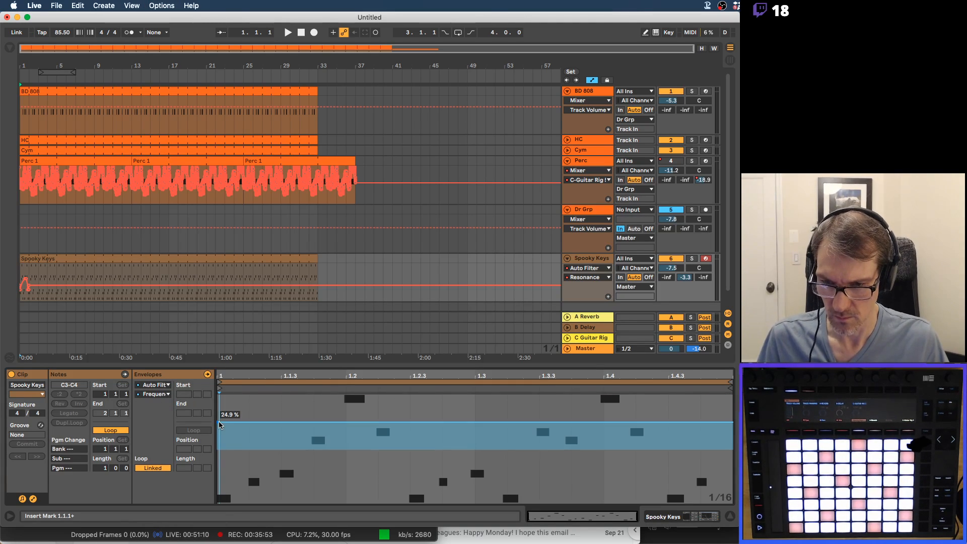
pyautogui.press('super+z')
pyautogui.click(218, 417)
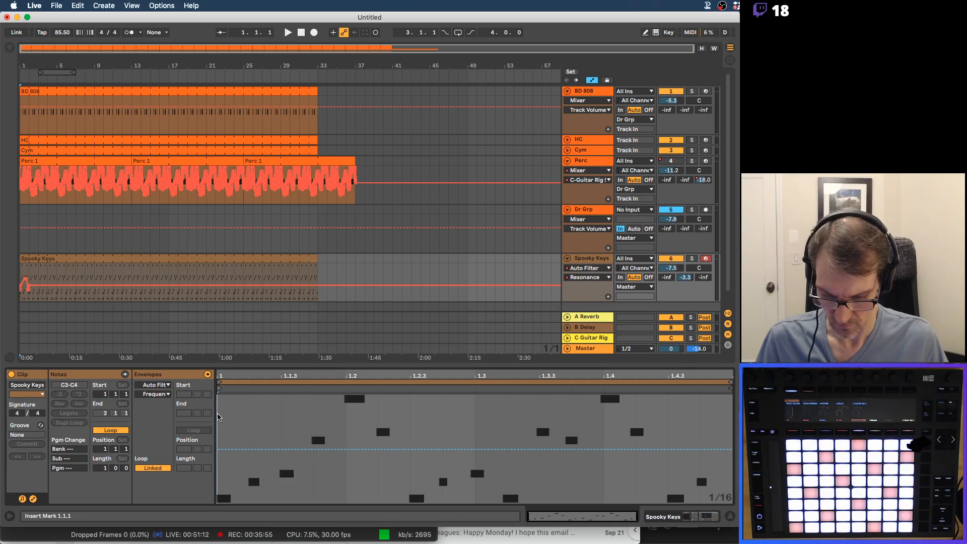
pyautogui.press('super+v')
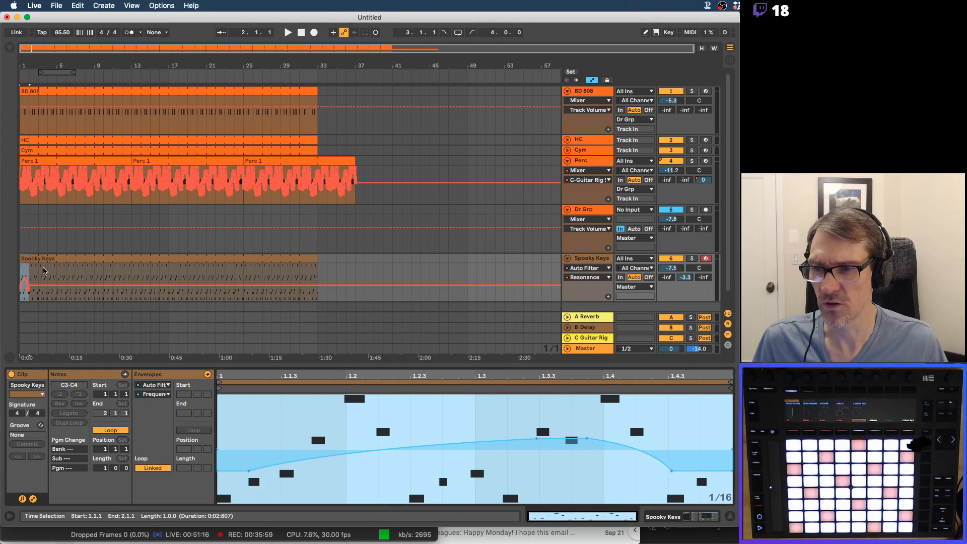
# Clear the Spooky Keys track's Resonance automation from bars 1 to 3 and show the Info View.
pyautogui.moveTo(28, 272); pyautogui.dragTo(12, 272)
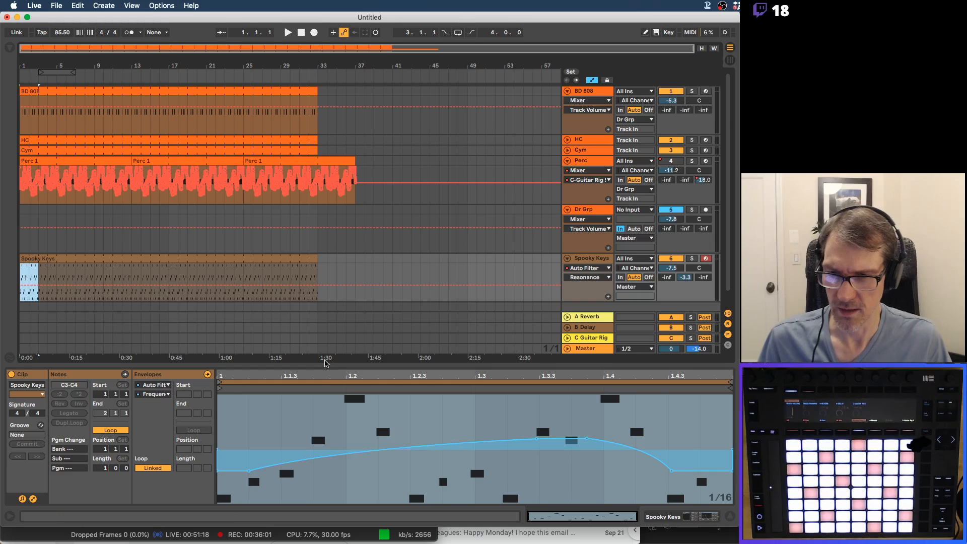
pyautogui.click(322, 376)
pyautogui.click(195, 375)
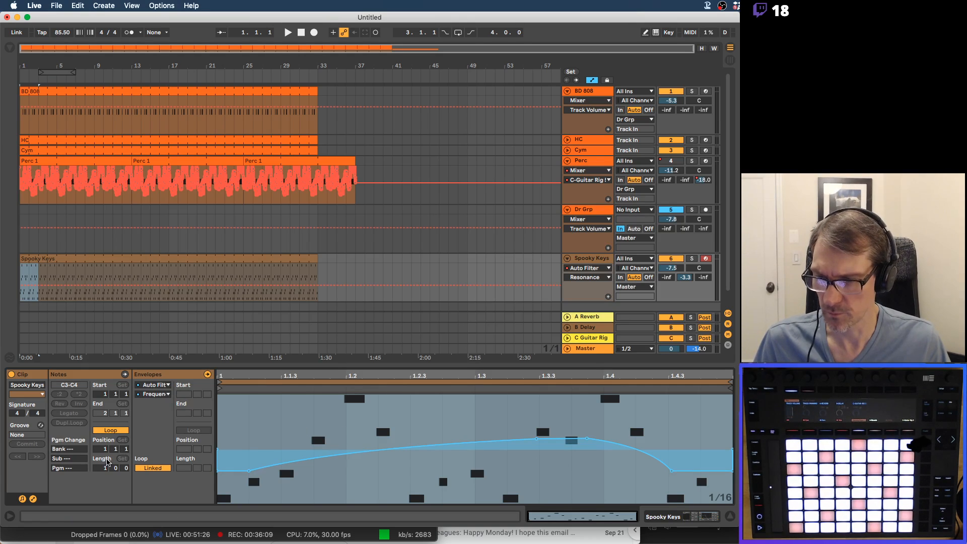
pyautogui.hotkey('shift', '/')
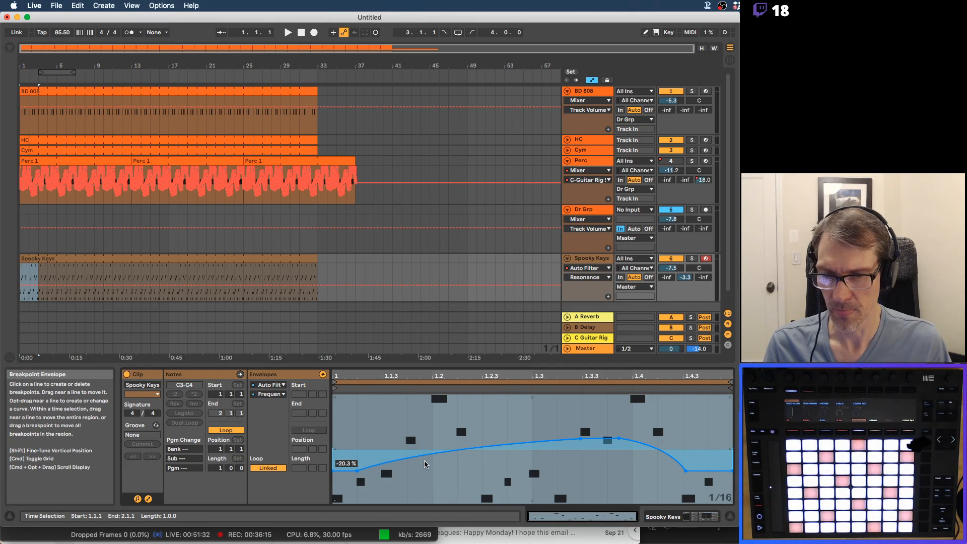
# Try adding a 29.0 % breakpoint at beat 1.2 of the clip's Frequency envelope, and remove it.
pyautogui.click(429, 421)
pyautogui.doubleClick(430, 420)
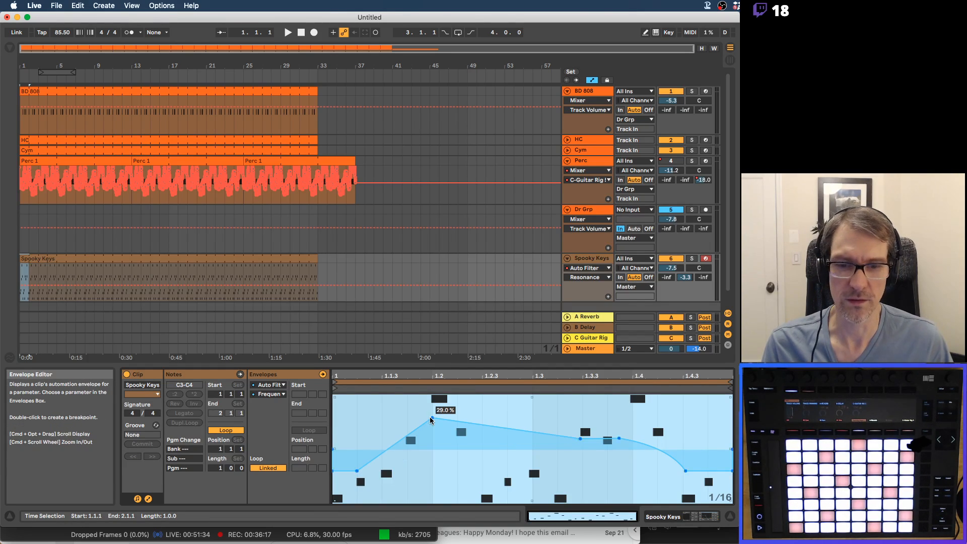
pyautogui.doubleClick(431, 421)
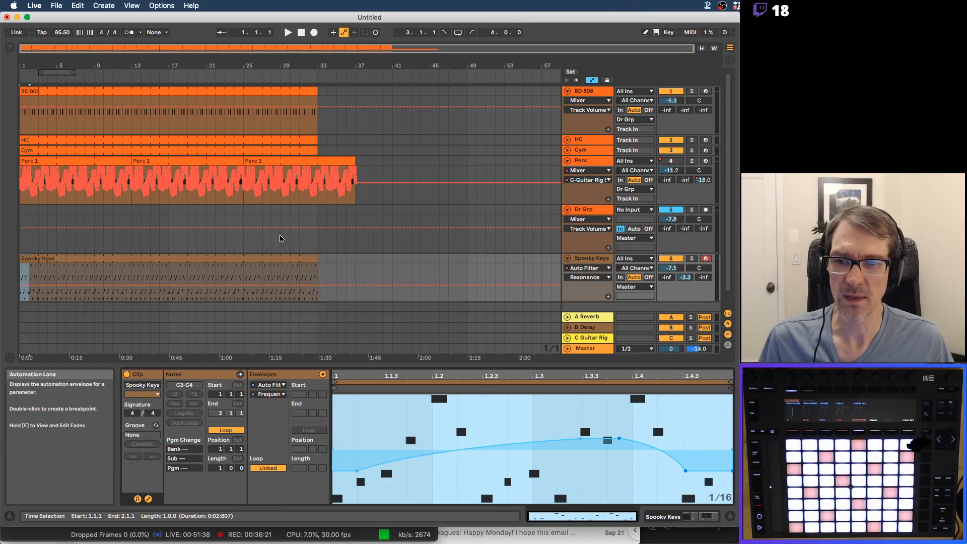
# Try the Spooky Keys track's Auto Filter frequency at 92 Hz and 1.86 kHz, and re-enable the overridden automation.
pyautogui.click(589, 259)
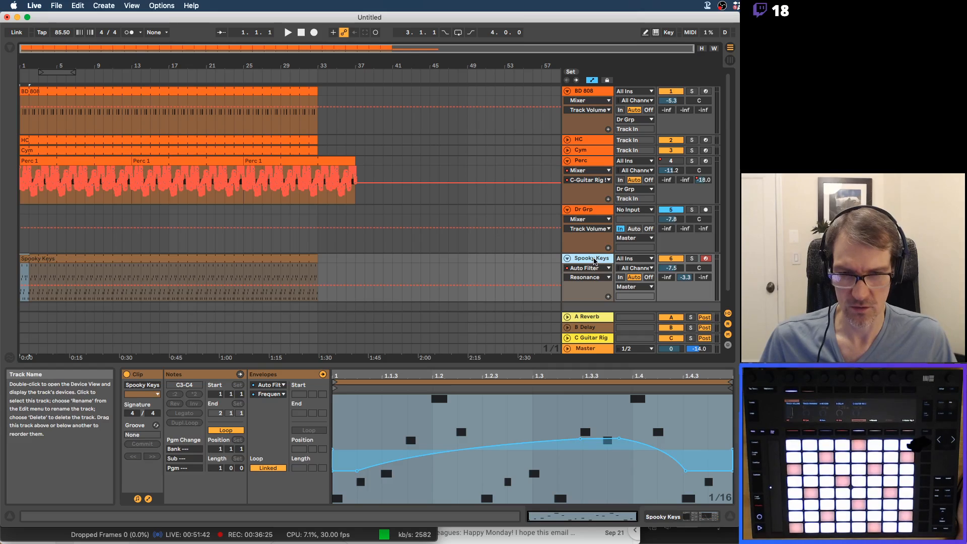
pyautogui.doubleClick(594, 261)
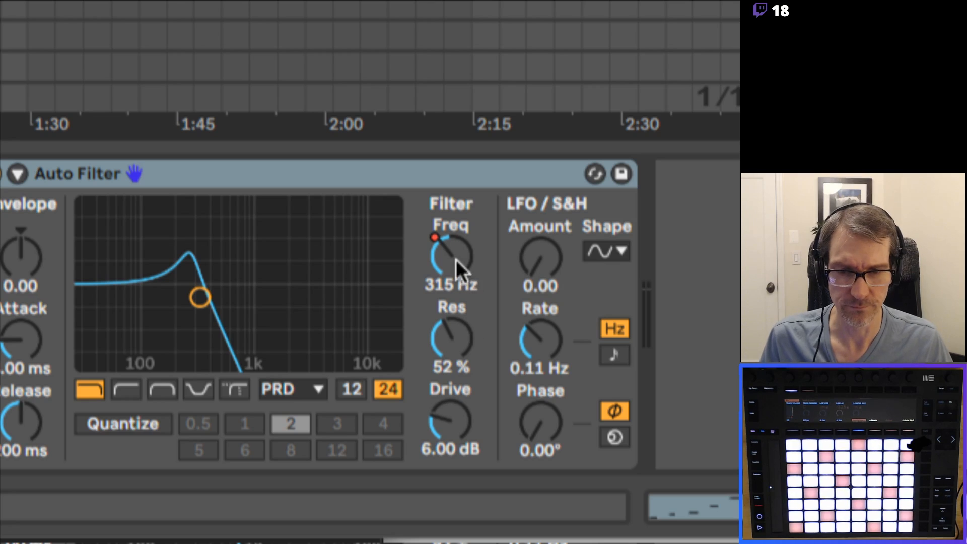
pyautogui.moveTo(455, 259)
pyautogui.mouseDown()
pyautogui.moveTo(455, 302)
pyautogui.moveTo(451, 254)
pyautogui.mouseUp()
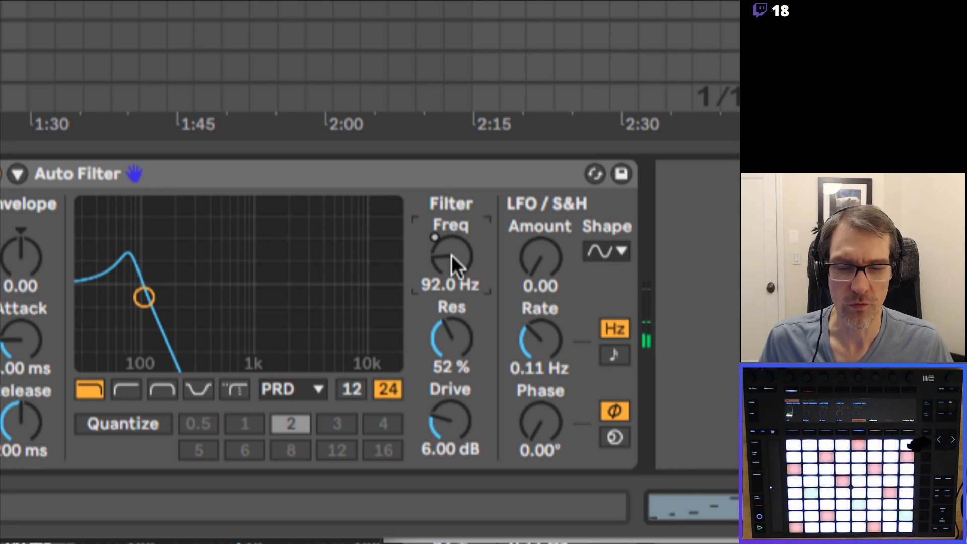
pyautogui.moveTo(451, 255); pyautogui.dragTo(451, 226)
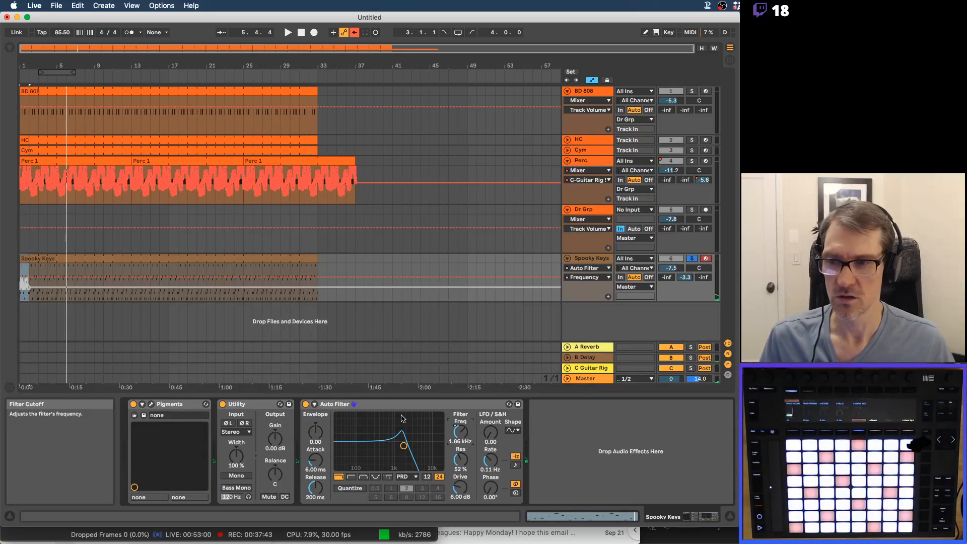
pyautogui.click(92, 299)
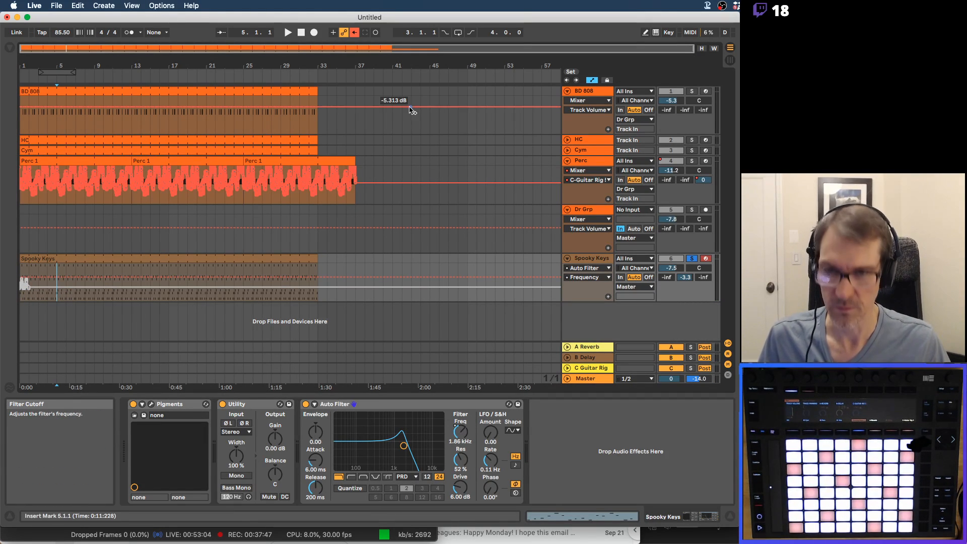
pyautogui.click(355, 32)
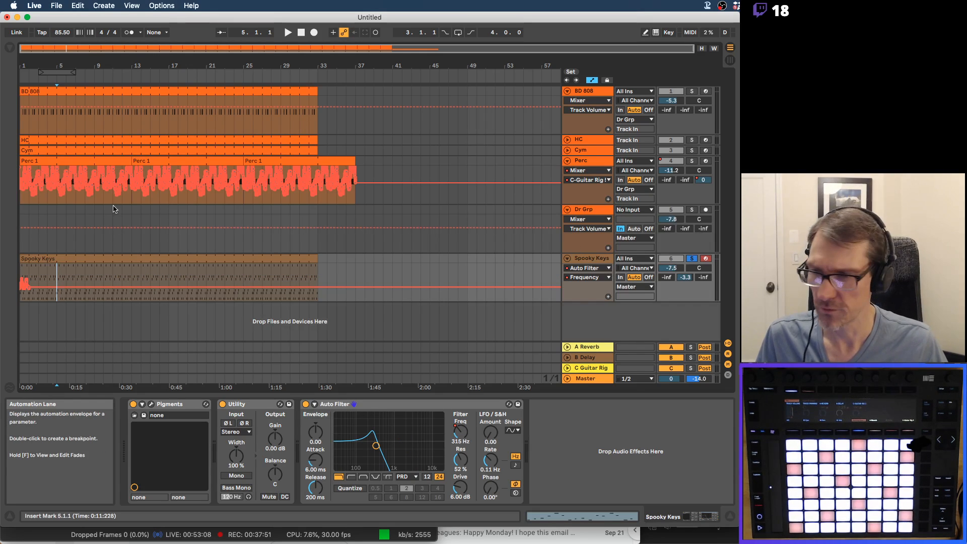
# Try clearing the Spooky Keys track's Frequency automation from bar 1 to 2.2.1, listen to it, and undo the deletion.
pyautogui.moveTo(27, 67); pyautogui.dragTo(23, 148)
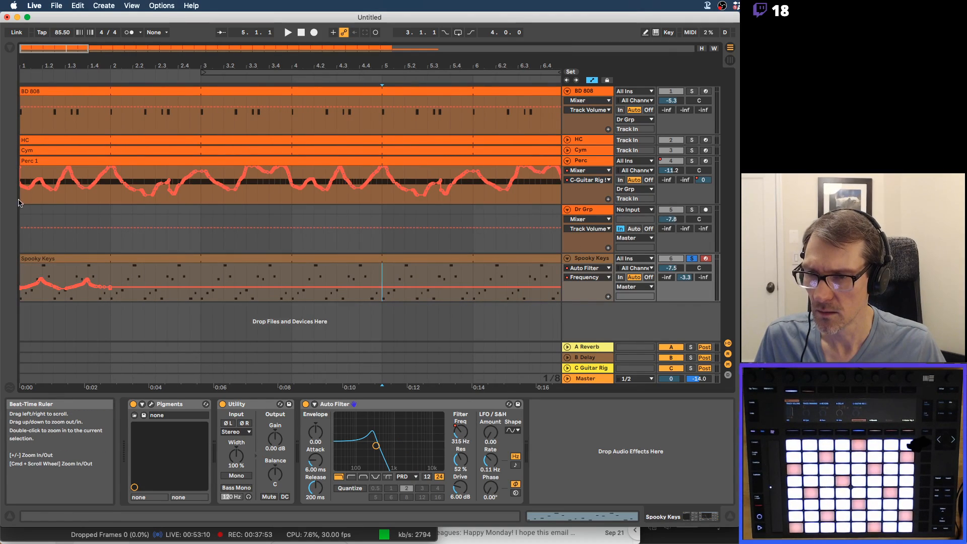
pyautogui.moveTo(136, 274); pyautogui.dragTo(7, 274)
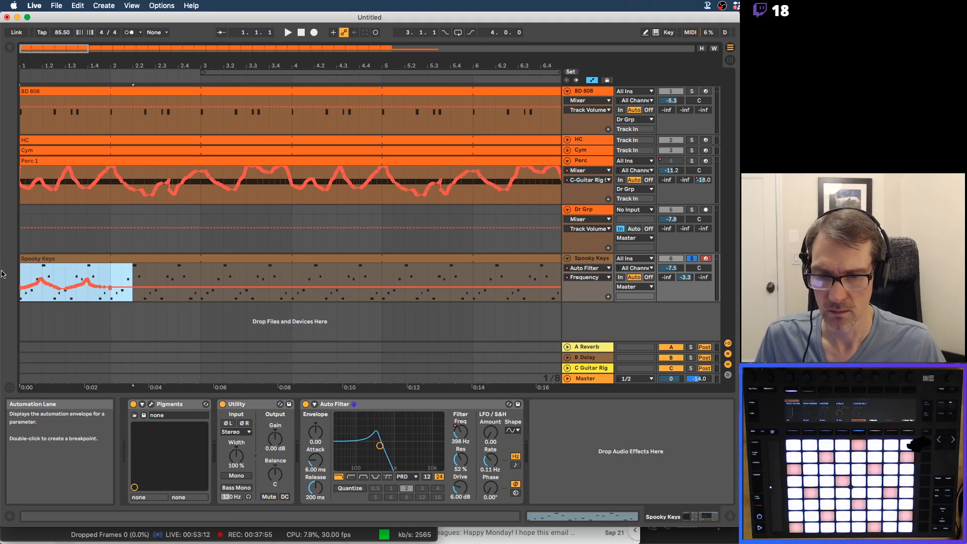
pyautogui.press('Delete')
pyautogui.press('space')
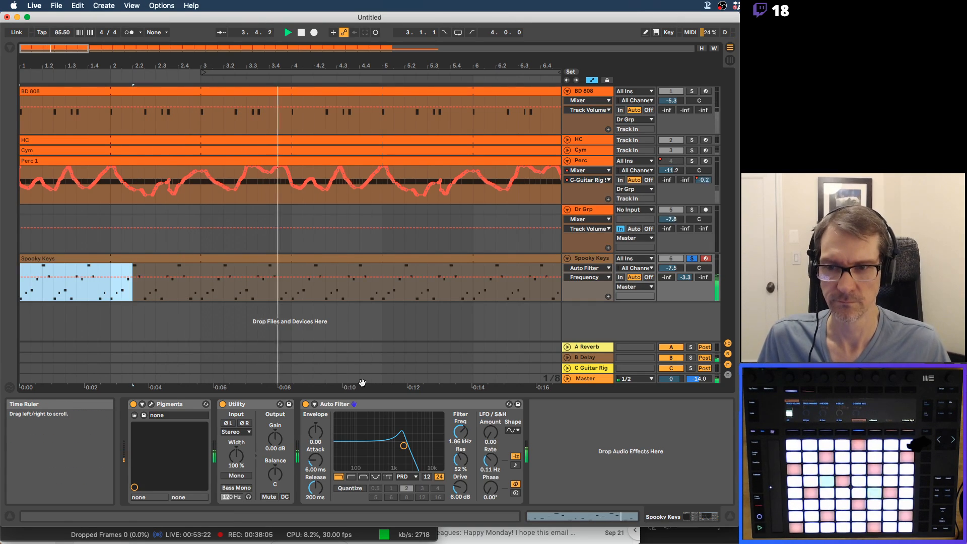
pyautogui.click(594, 279)
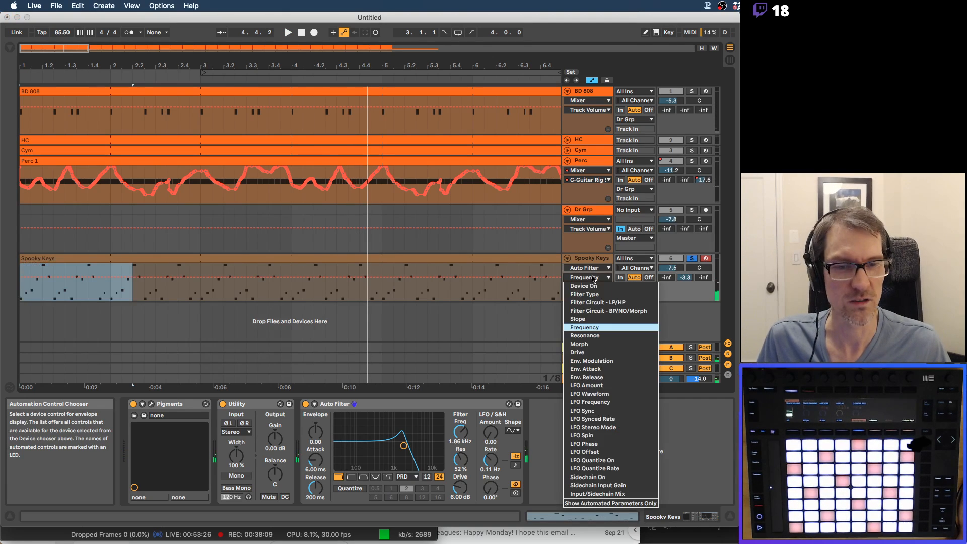
pyautogui.click(594, 266)
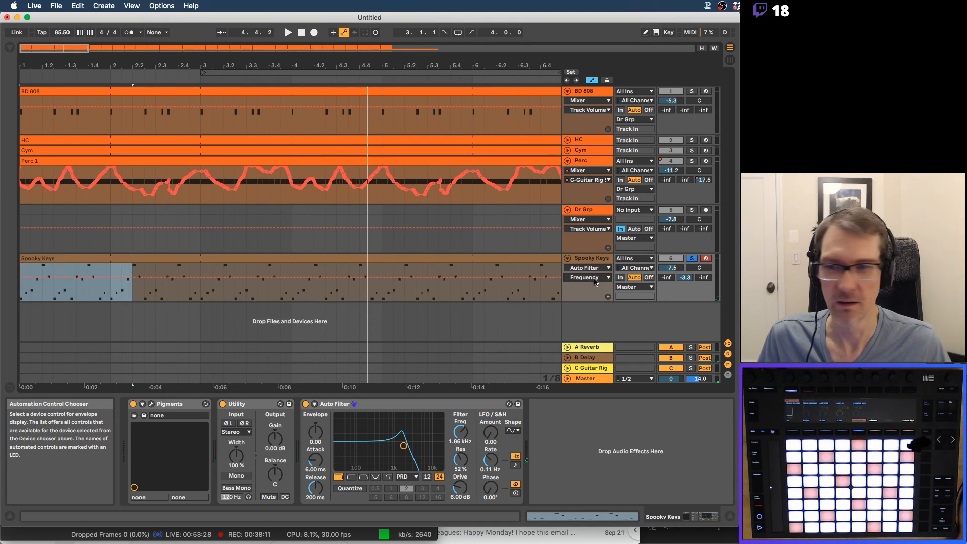
pyautogui.press('super+z')
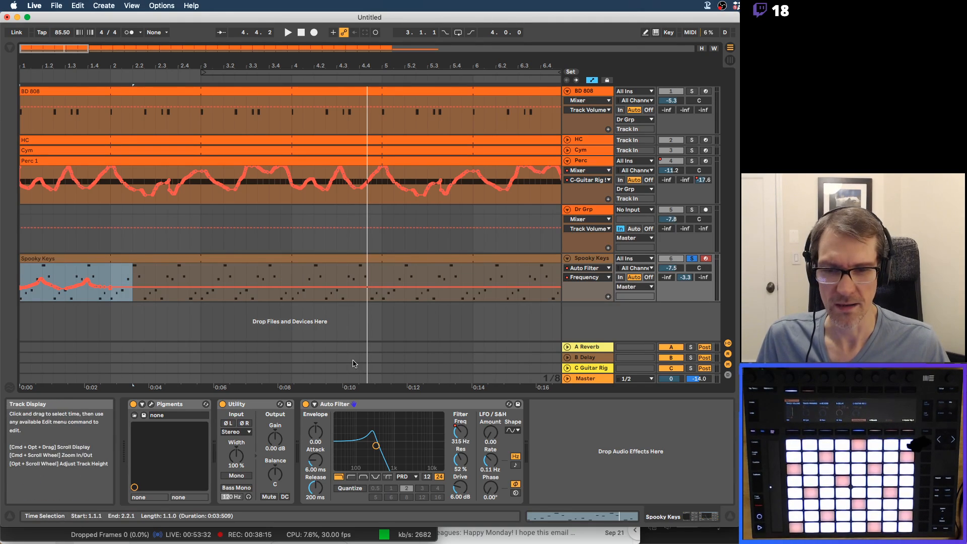
# Cut the whole Frequency envelope curve from the Spooky Keys clip and paste it at the start of the clip's Resonance envelope.
pyautogui.hotkey('shift', 'Tab')
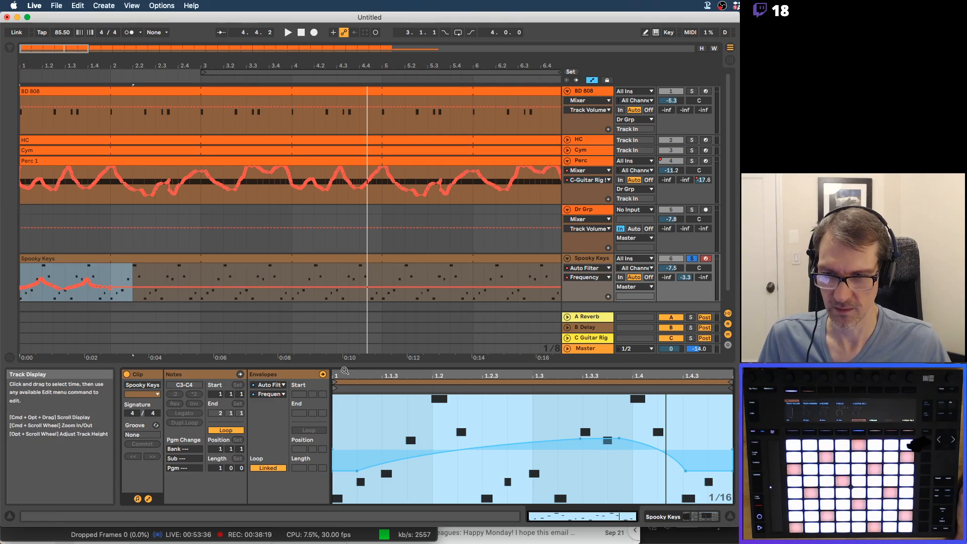
pyautogui.click(400, 422)
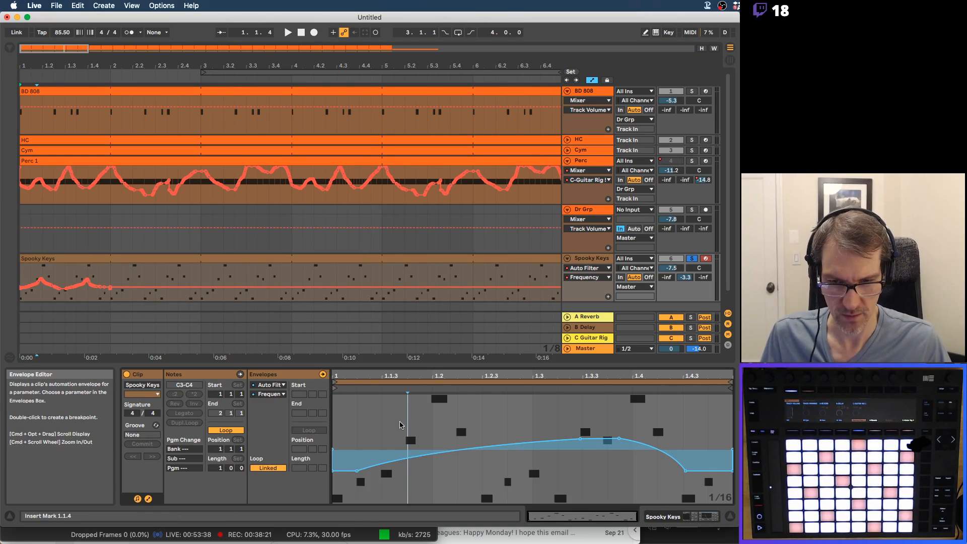
pyautogui.press('super+a')
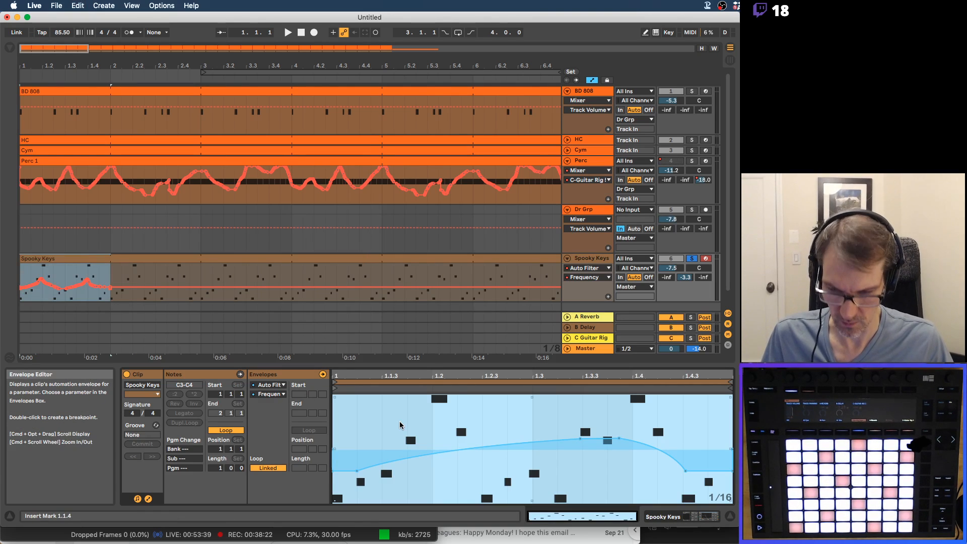
pyautogui.click(271, 394)
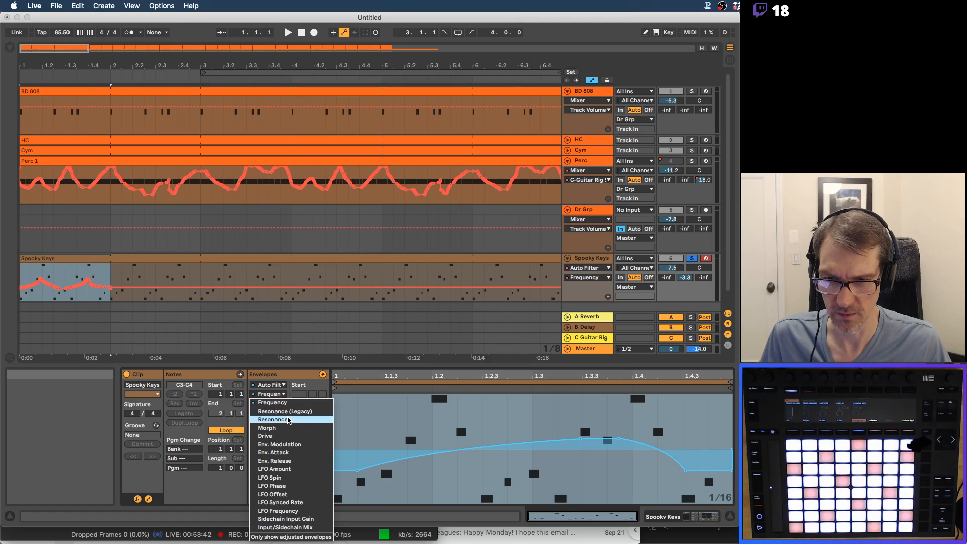
pyautogui.click(289, 419)
pyautogui.click(334, 422)
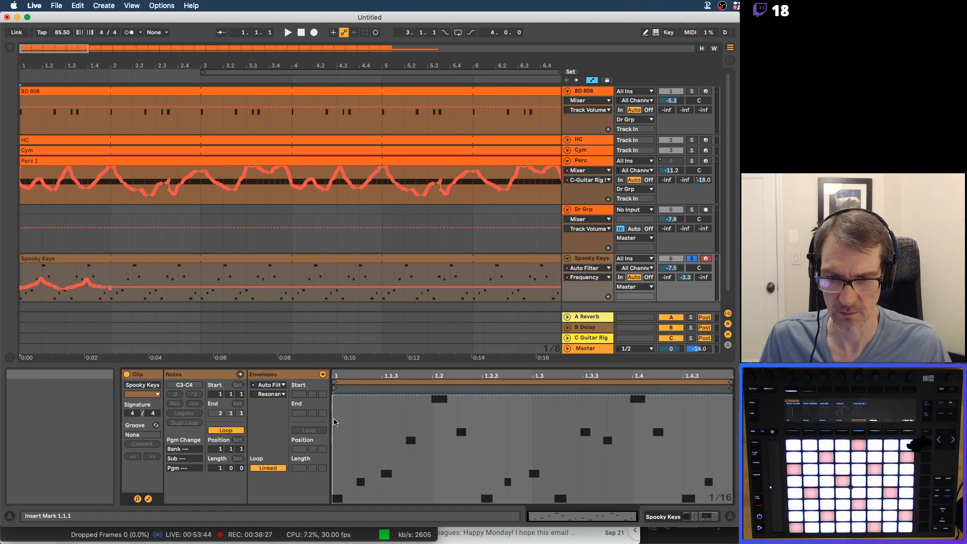
pyautogui.press('super+v')
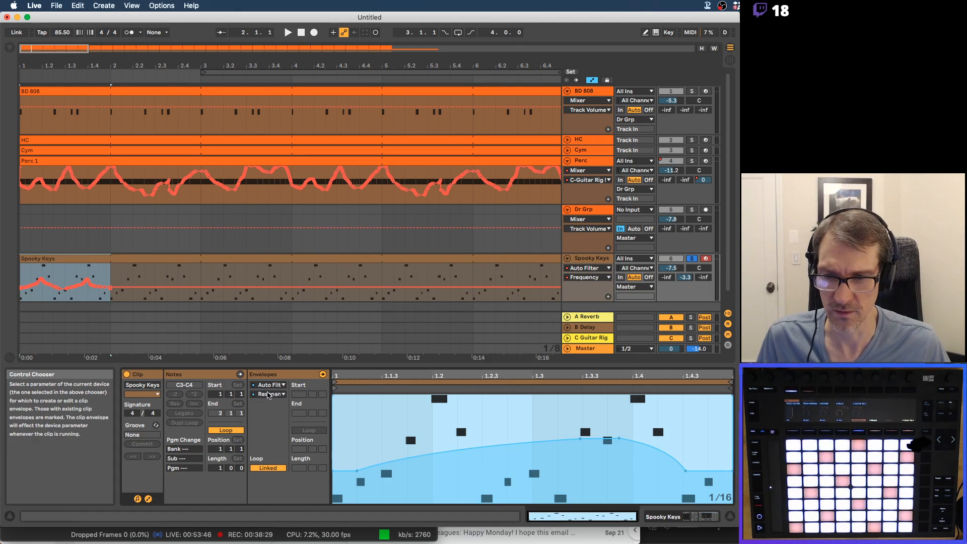
# Copy bar 1 of the Spooky Keys track's Frequency automation and paste it at the start of the clip's Frequency envelope.
pyautogui.click(271, 394)
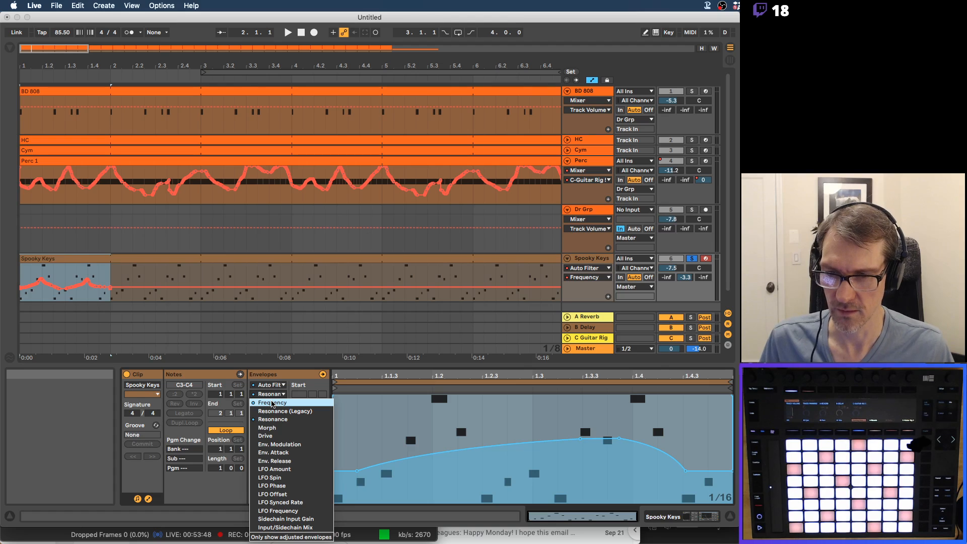
pyautogui.click(272, 403)
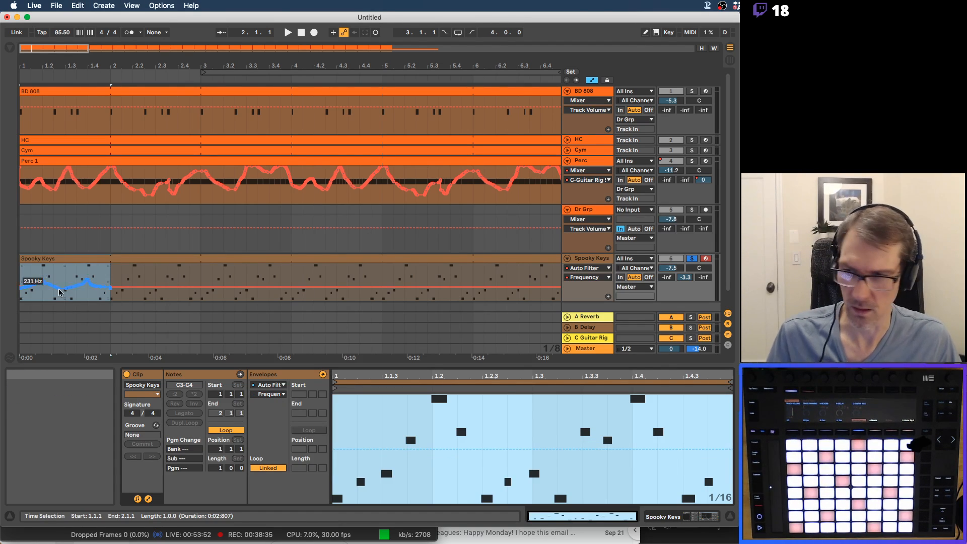
pyautogui.click(117, 275)
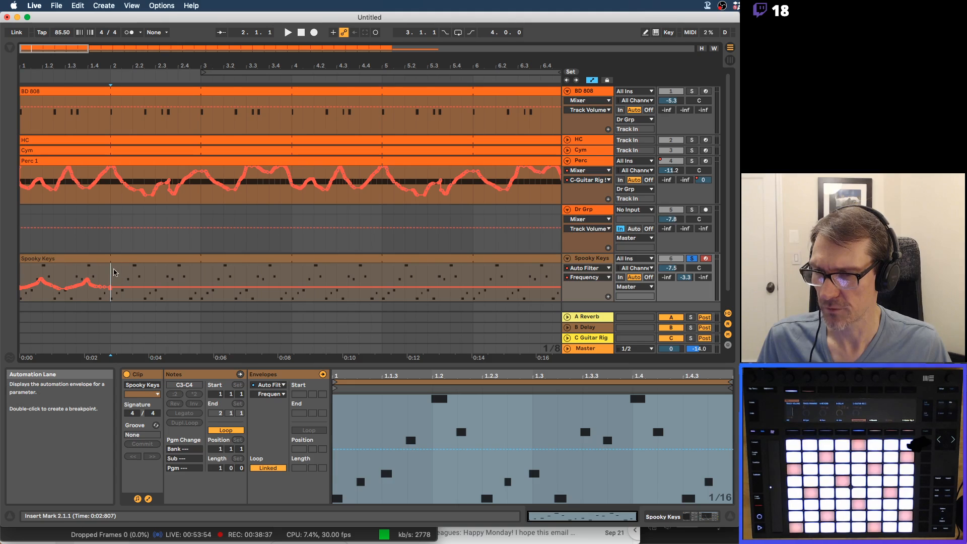
pyautogui.moveTo(113, 275); pyautogui.dragTo(22, 276)
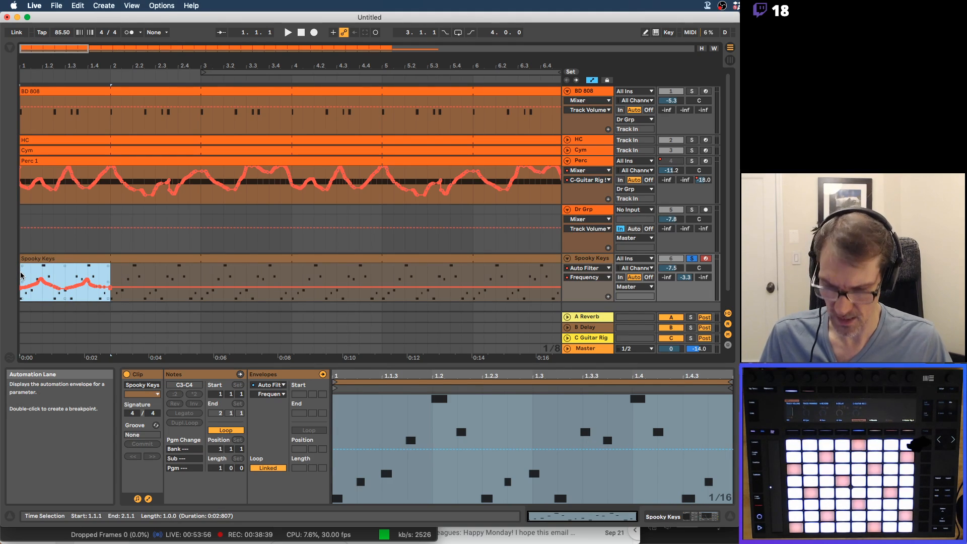
pyautogui.click(285, 394)
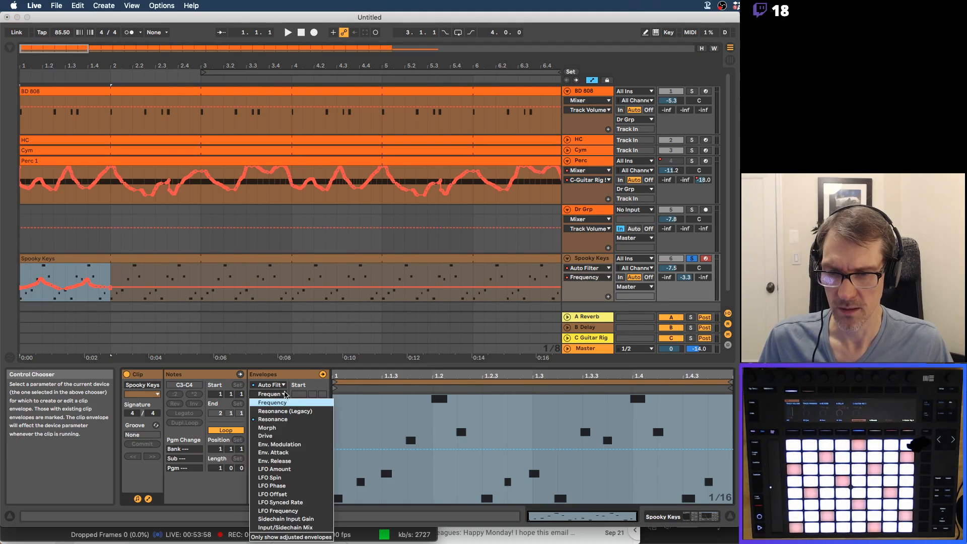
pyautogui.click(359, 409)
pyautogui.click(334, 413)
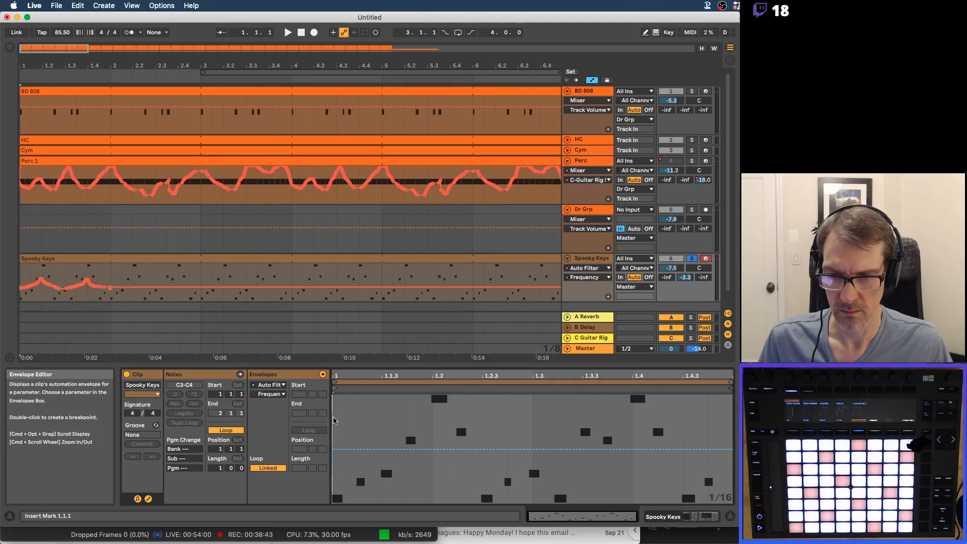
pyautogui.click(334, 421)
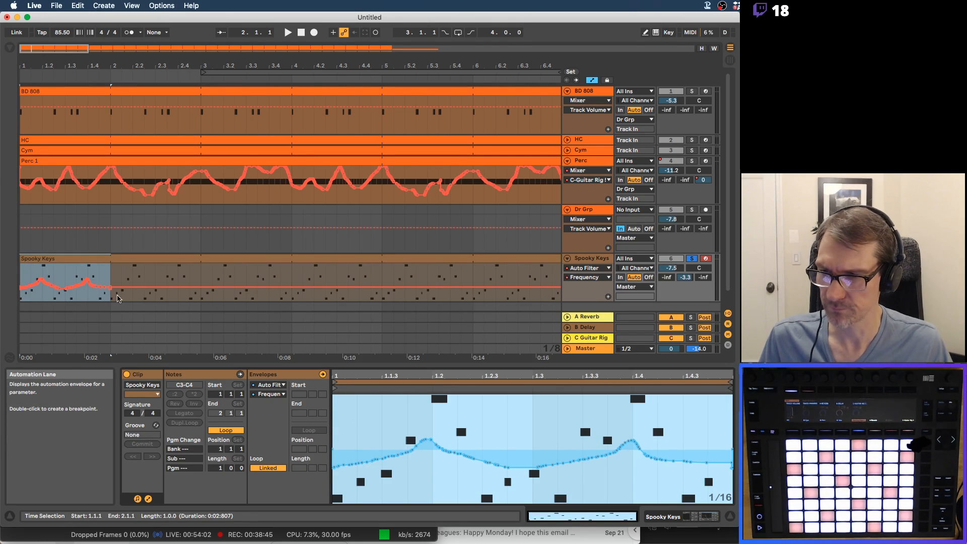
# Try deleting the Spooky Keys track's Frequency automation from bar 1 to 2.1.3, and undo the deletion.
pyautogui.click(116, 280)
pyautogui.press('super+a')
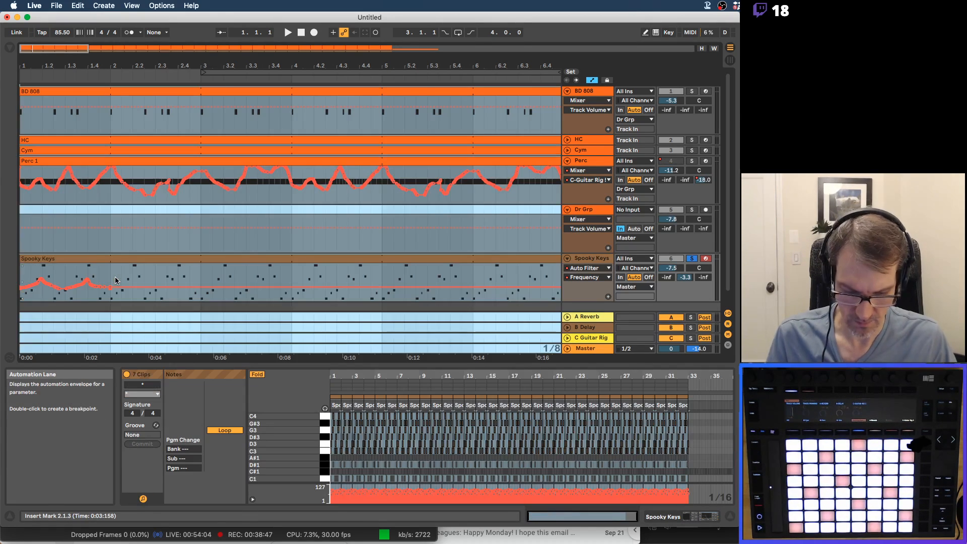
pyautogui.moveTo(117, 281); pyautogui.dragTo(11, 278)
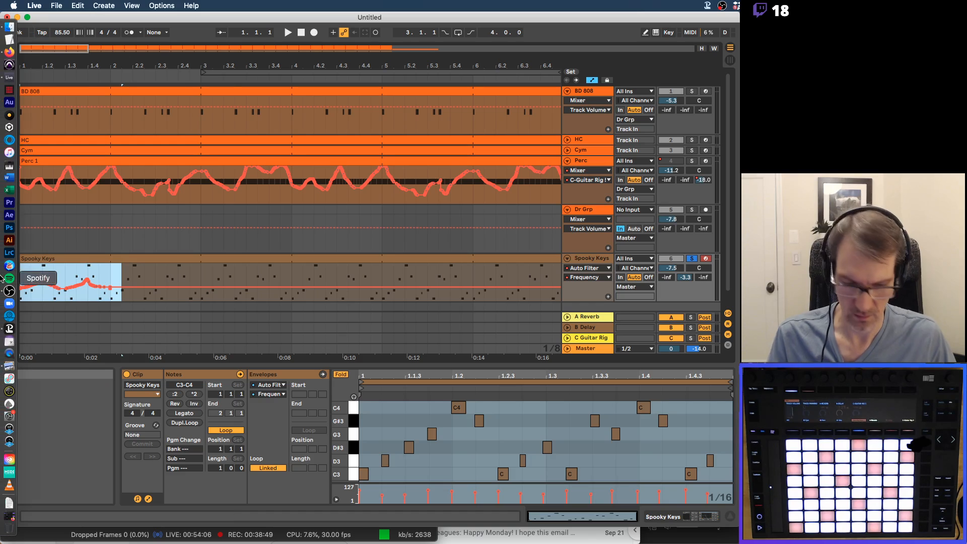
pyautogui.press('Delete')
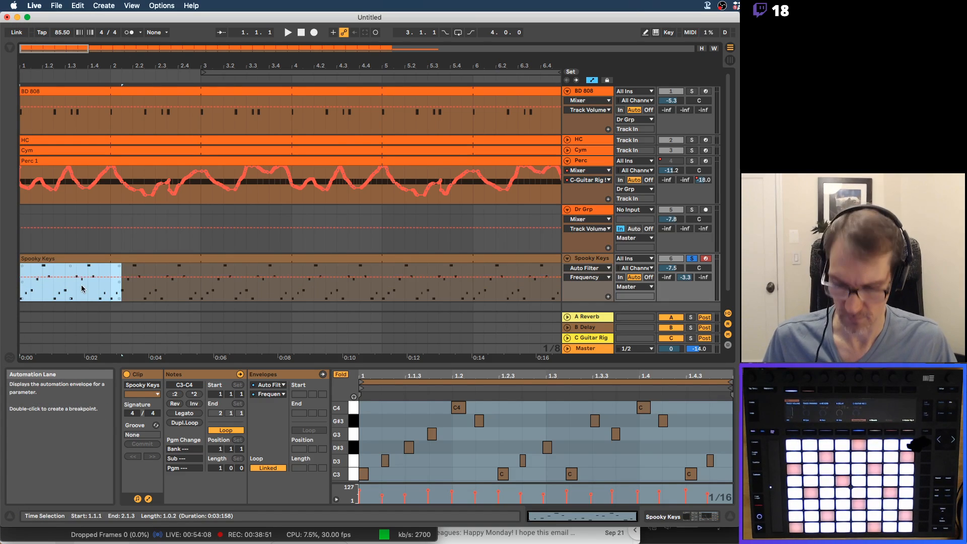
pyautogui.press('super+z')
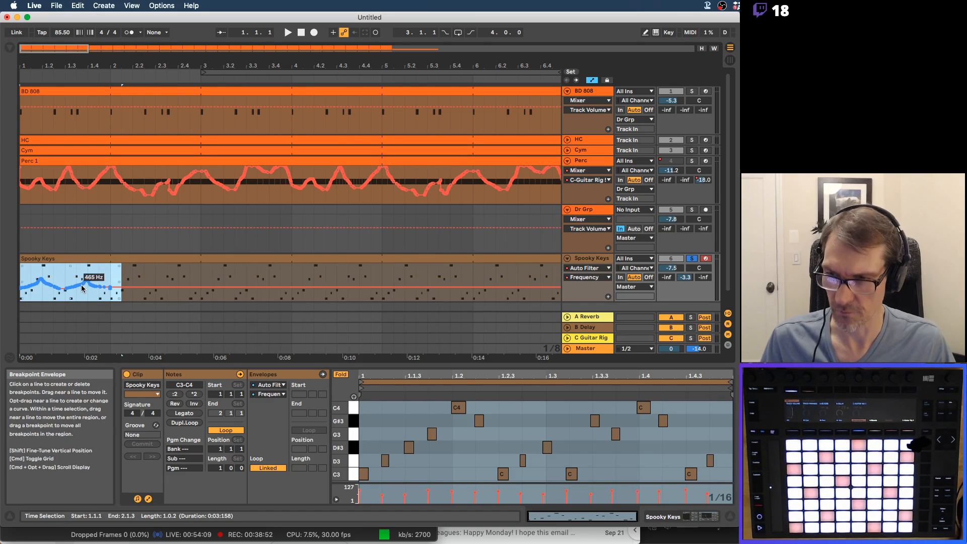
# Bring up the Spooky Keys track's devices and clear its Frequency automation from bar 1 to 2.1.3.
pyautogui.click(582, 277)
pyautogui.click(582, 277)
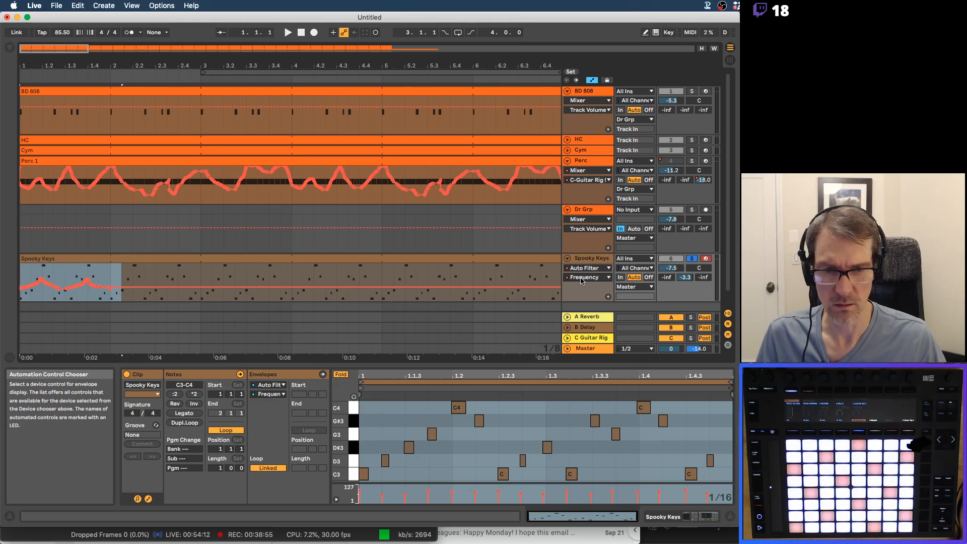
pyautogui.click(581, 280)
pyautogui.click(513, 291)
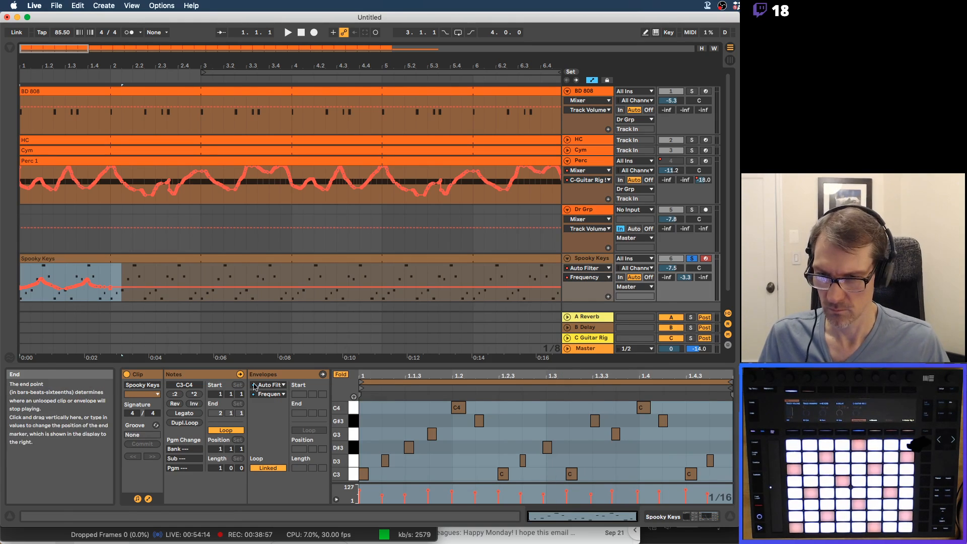
pyautogui.press('Tab')
pyautogui.press('Tab')
pyautogui.hotkey('shift', 'Tab')
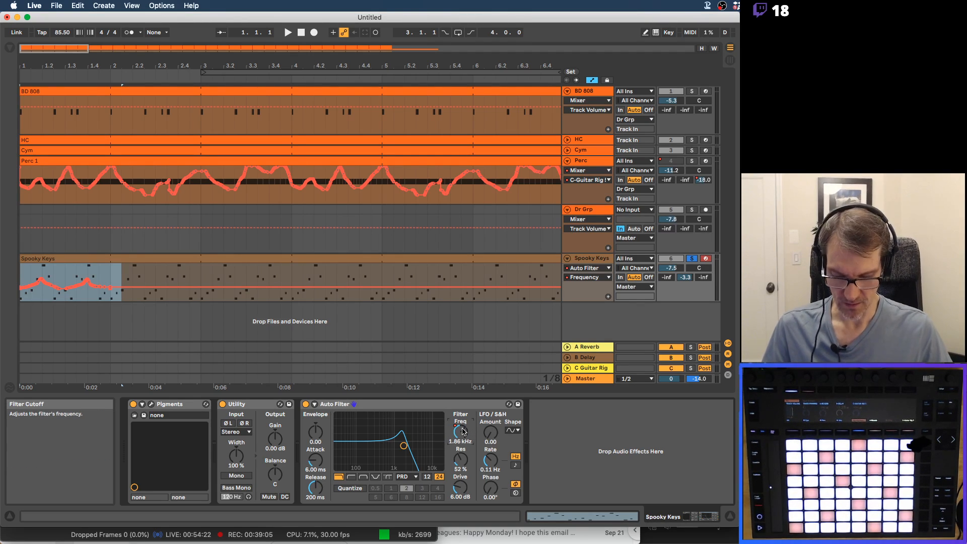
pyautogui.press('super+z')
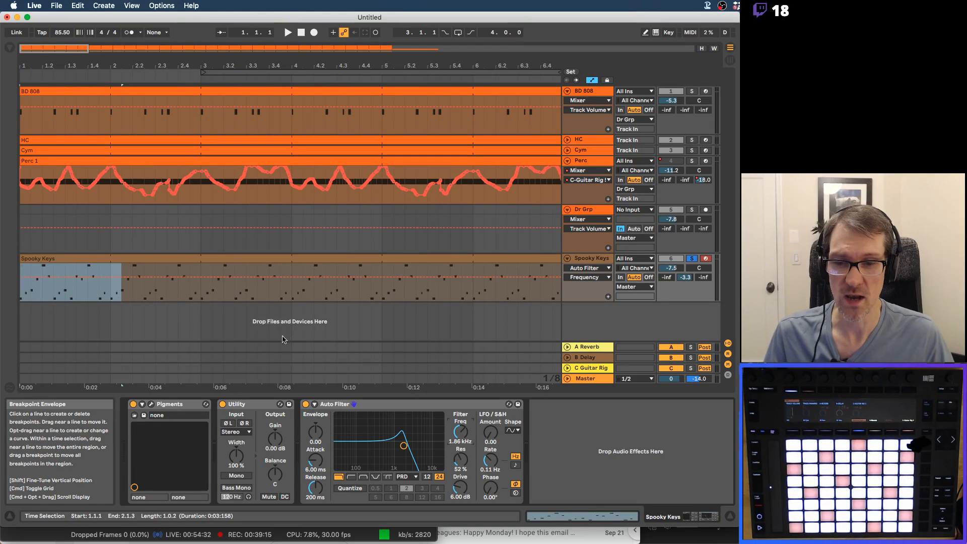
# Display the Spooky Keys clip's Frequency envelope and play the arrangement from bar 1.
pyautogui.hotkey('shift', 'Tab')
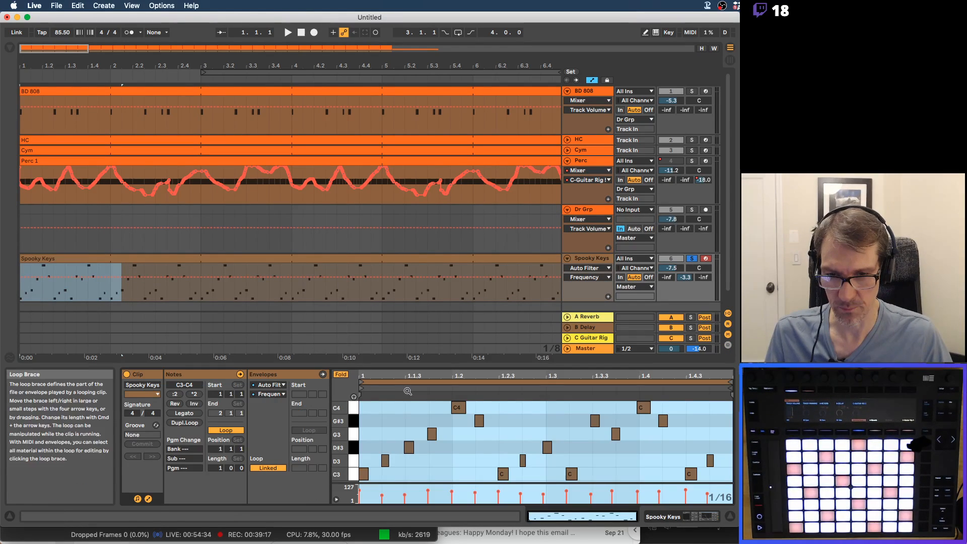
pyautogui.click(280, 394)
pyautogui.click(275, 402)
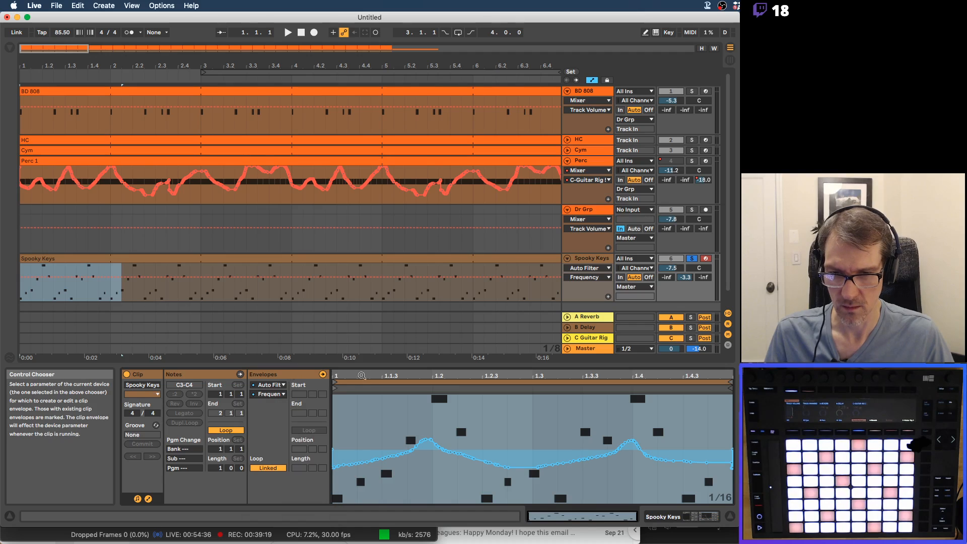
pyautogui.press('space')
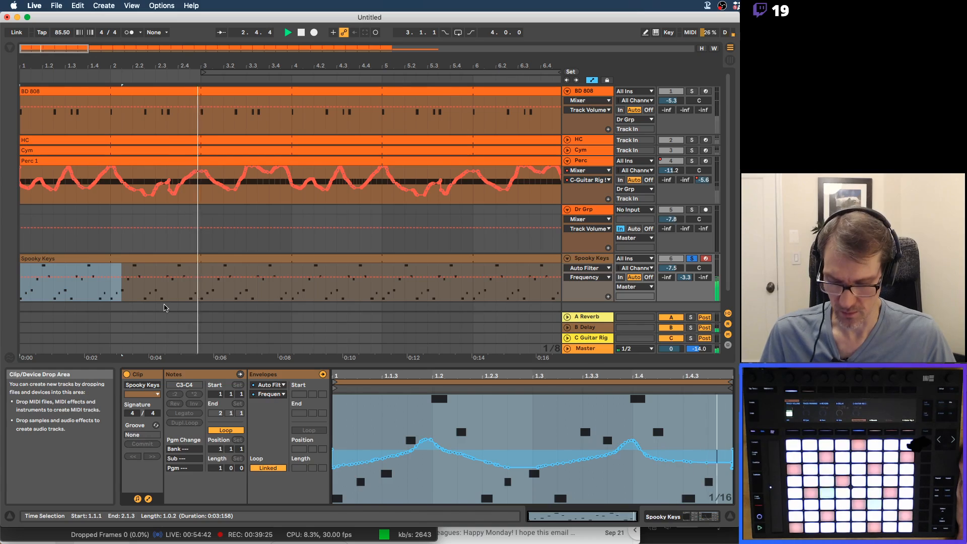
# Set the Spooky Keys track's Auto Filter frequency to 552 Hz and its resonance to 26 % during playback.
pyautogui.hotkey('shift', 'Tab')
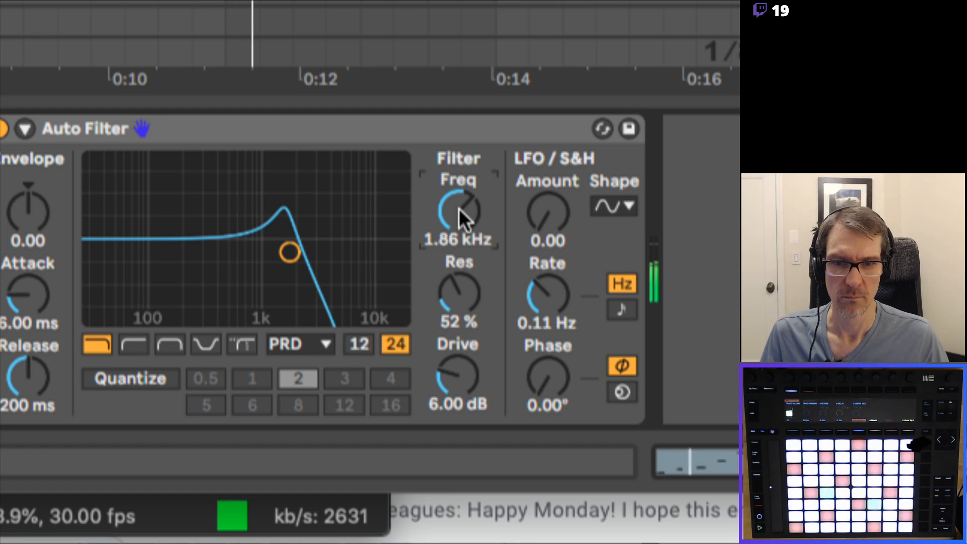
pyautogui.moveTo(462, 216); pyautogui.dragTo(471, 305)
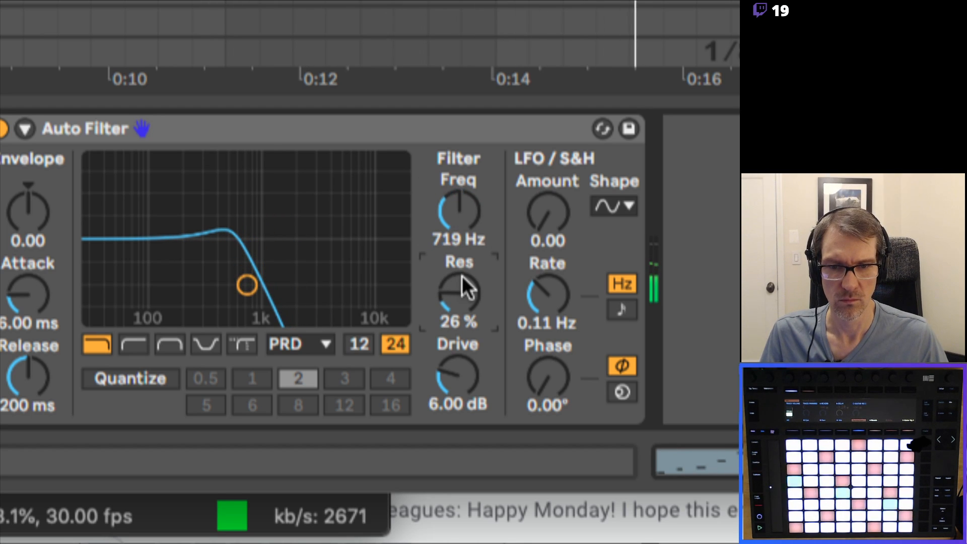
pyautogui.moveTo(454, 213)
pyautogui.mouseDown()
pyautogui.moveTo(454, 258)
pyautogui.moveTo(454, 169)
pyautogui.moveTo(454, 244)
pyautogui.moveTo(456, 221)
pyautogui.mouseUp()
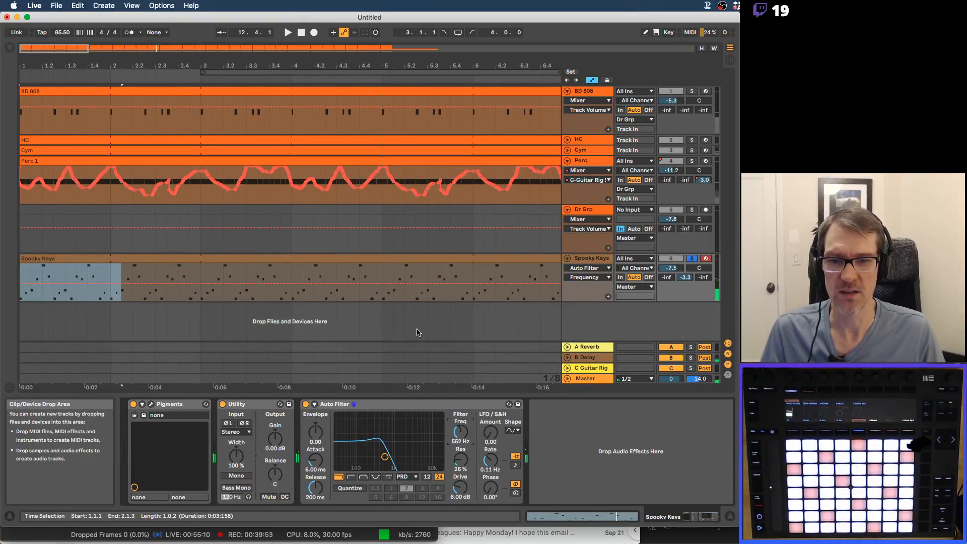
# Paste the copied one-bar Frequency automation curve at bar 1 of the Spooky Keys track.
pyautogui.click(25, 273)
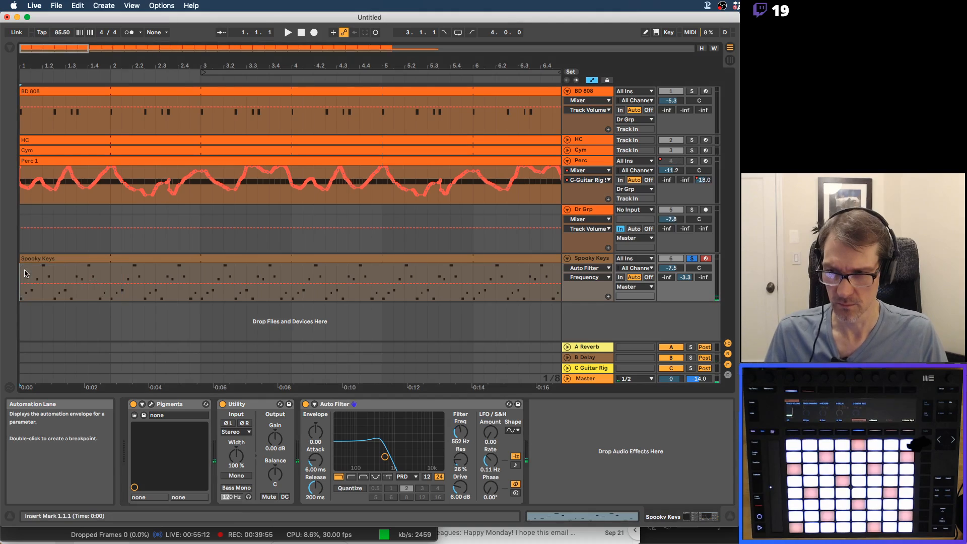
pyautogui.press('super+v')
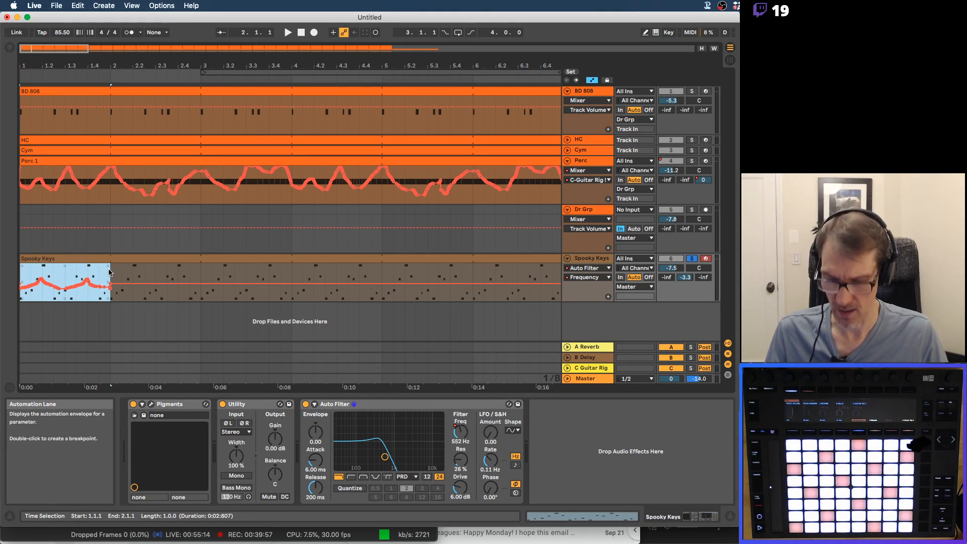
# Repeat the one-bar Frequency automation curve on the Spooky Keys track through bars 2 to 4 and play the arrangement from bar 1.
pyautogui.press('super+v')
pyautogui.press('super+v')
pyautogui.press('super+v')
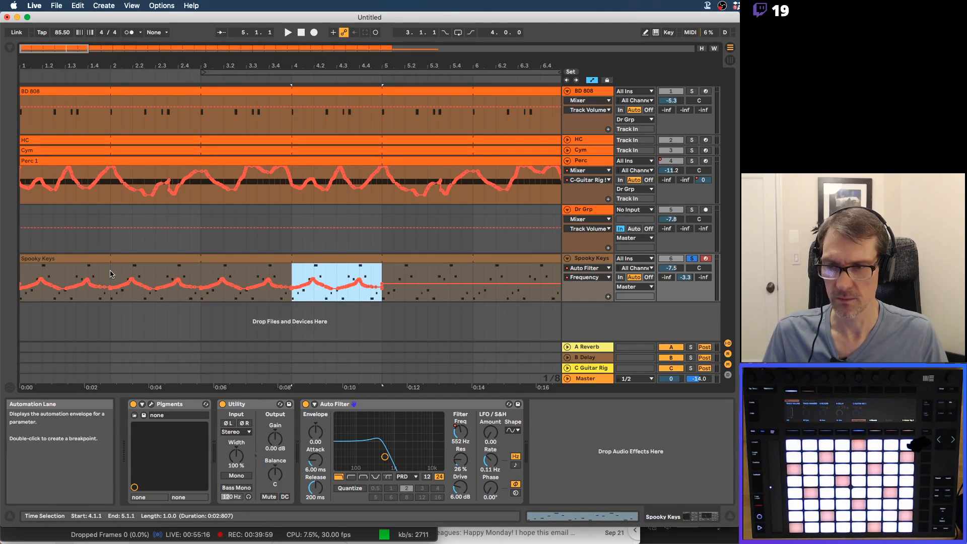
pyautogui.click(23, 273)
pyautogui.press('space')
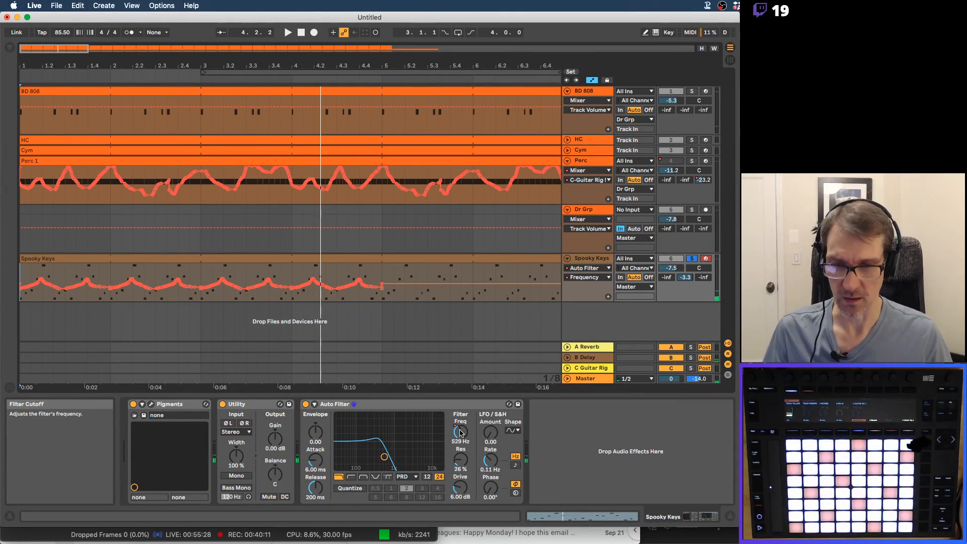
# Switch to the 31 Ableton Automation PDF in Preview and read the notes on clip envelopes and Arrangement View automation, pages 2 to 6.
pyautogui.press('super+Tab')
pyautogui.press('super+Tab')
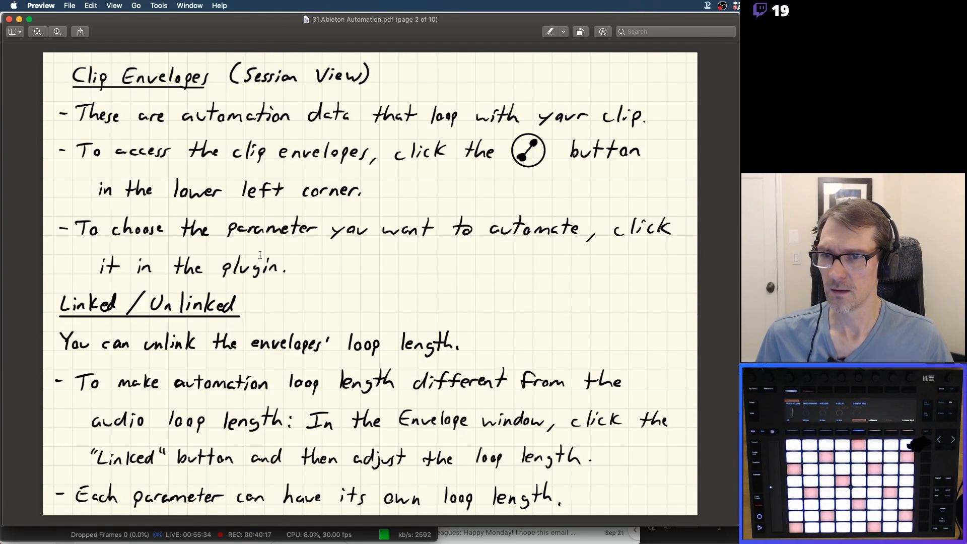
pyautogui.press('Right')
pyautogui.press('Right')
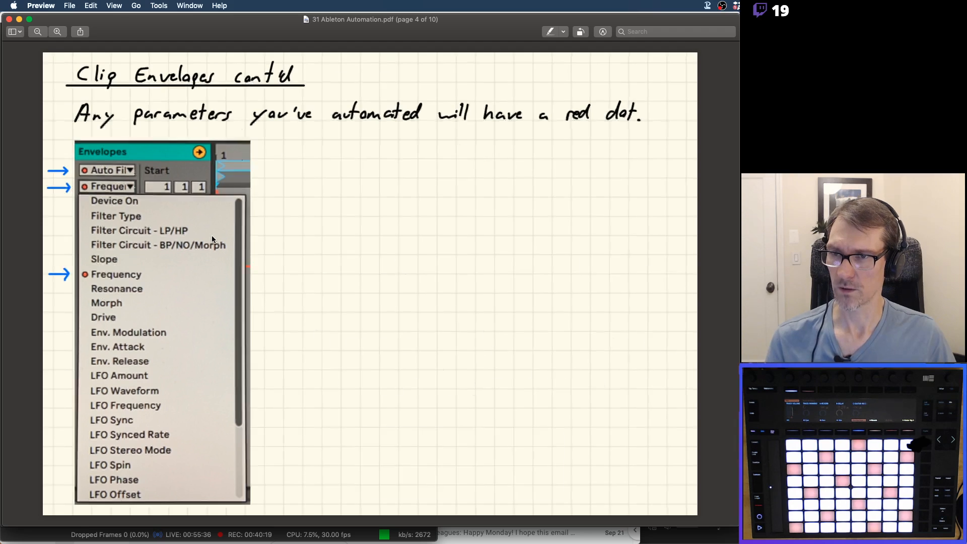
pyautogui.press('Right')
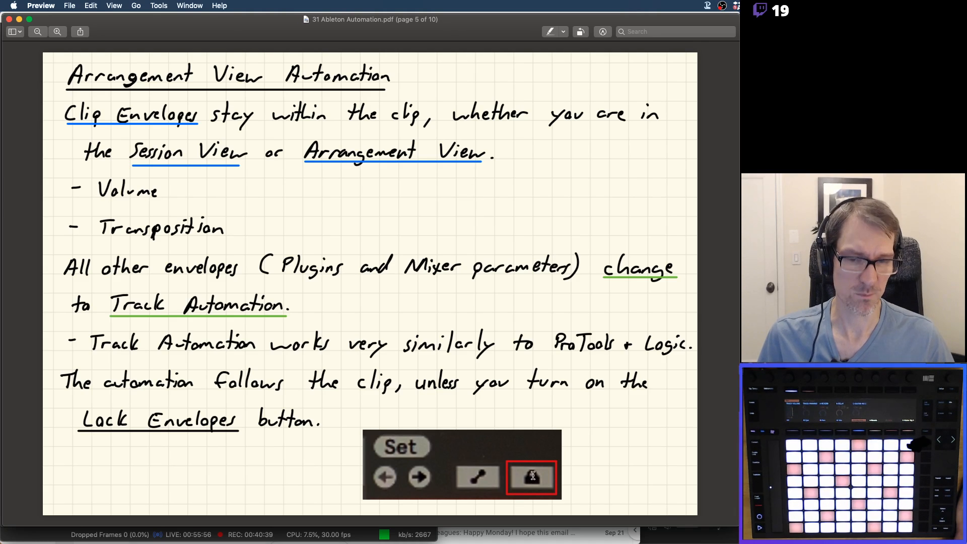
pyautogui.press('Right')
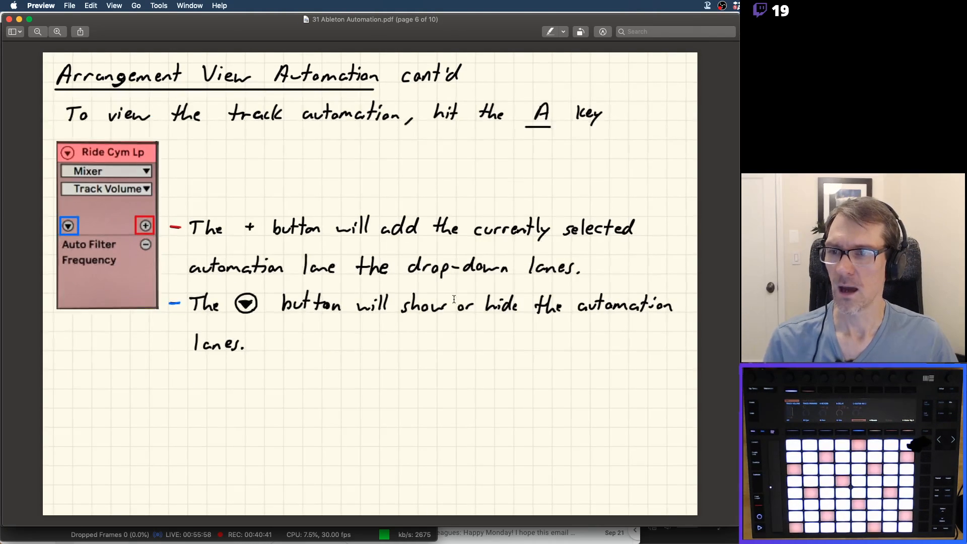
pyautogui.press('Left')
pyautogui.press('Right')
pyautogui.press('Left')
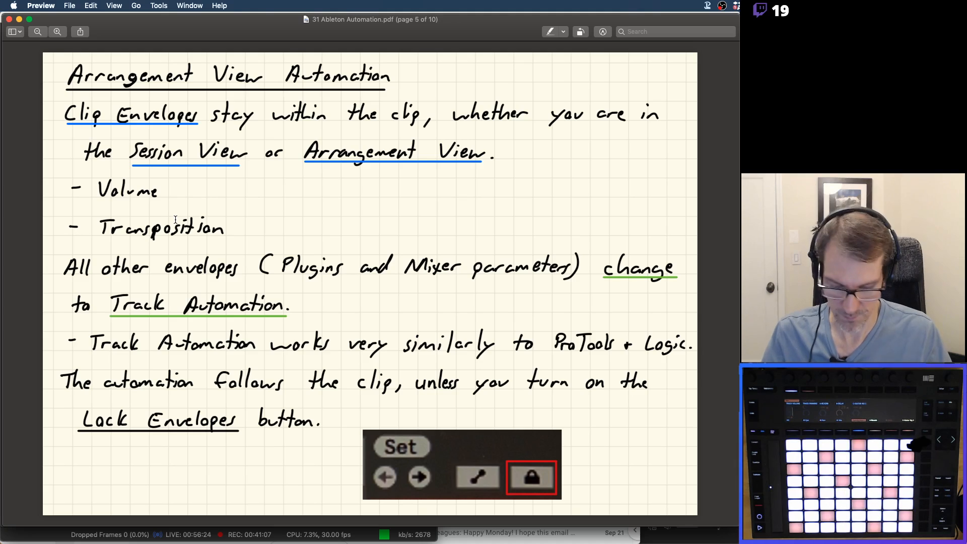
pyautogui.press('Right')
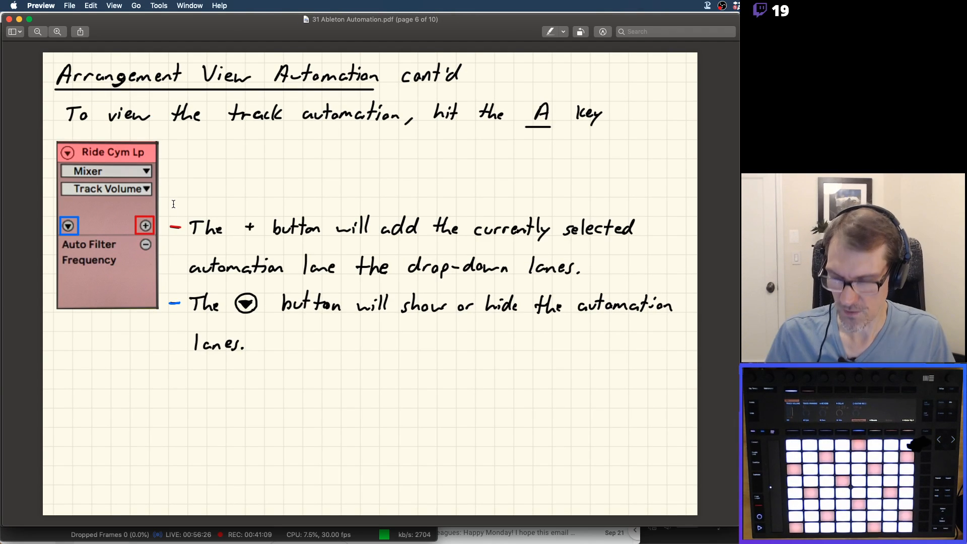
pyautogui.press('super+Tab')
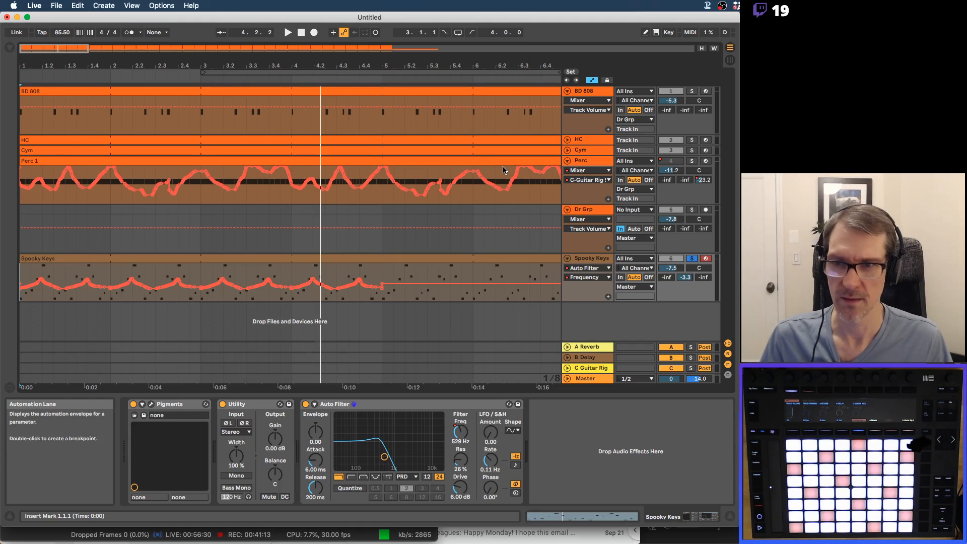
pyautogui.press('super+Tab')
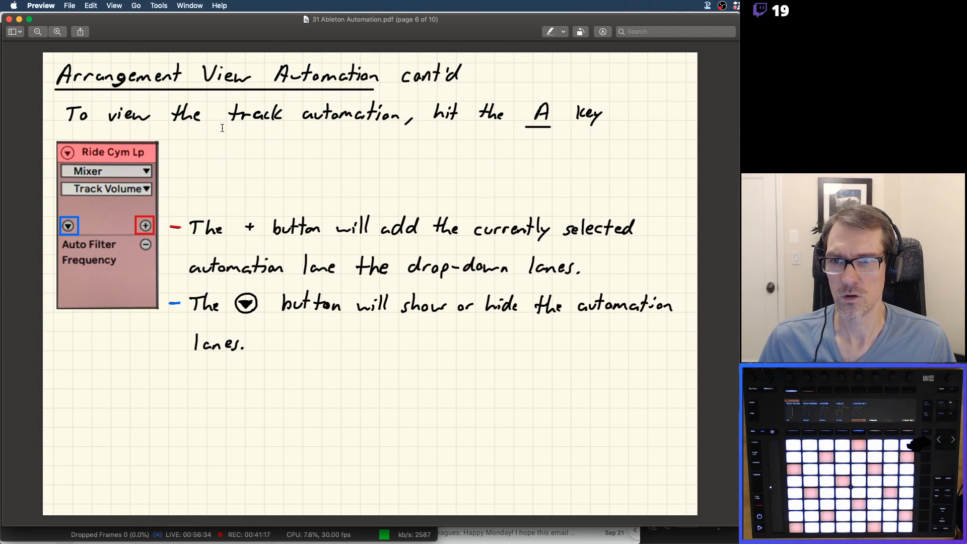
# Switch back to Live and give the Perc track's C-Guitar Rig send and Perc Submarine Pong Transpose automation their own lanes.
pyautogui.press('super+Tab')
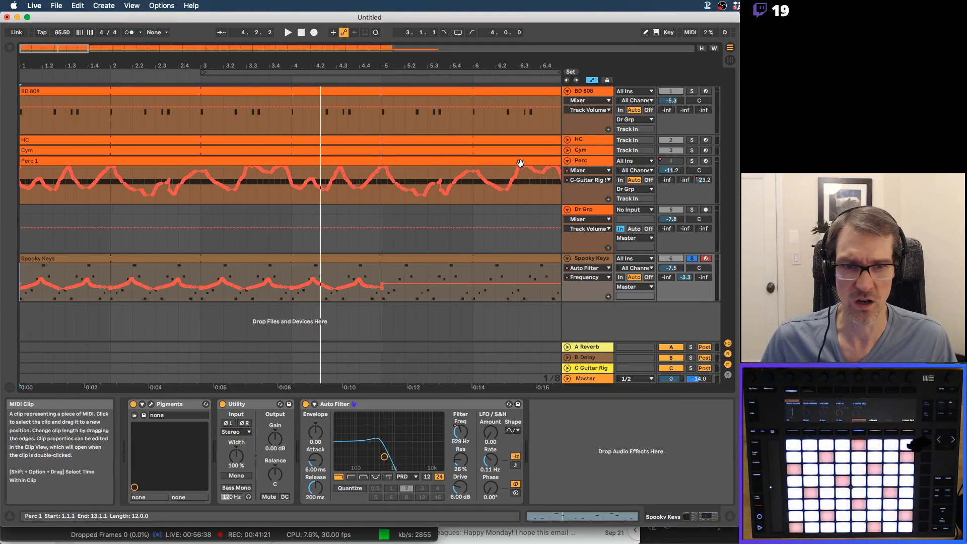
pyautogui.click(595, 194)
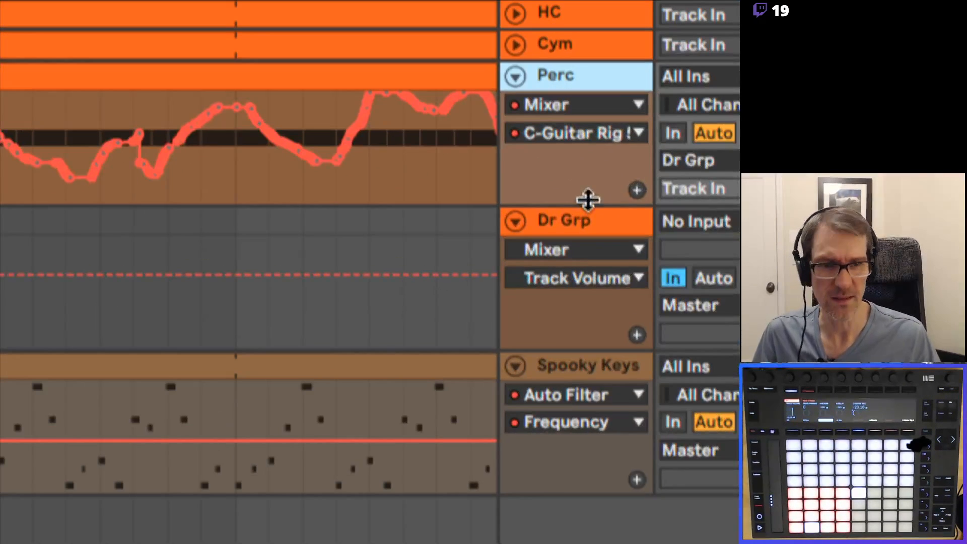
pyautogui.click(637, 189)
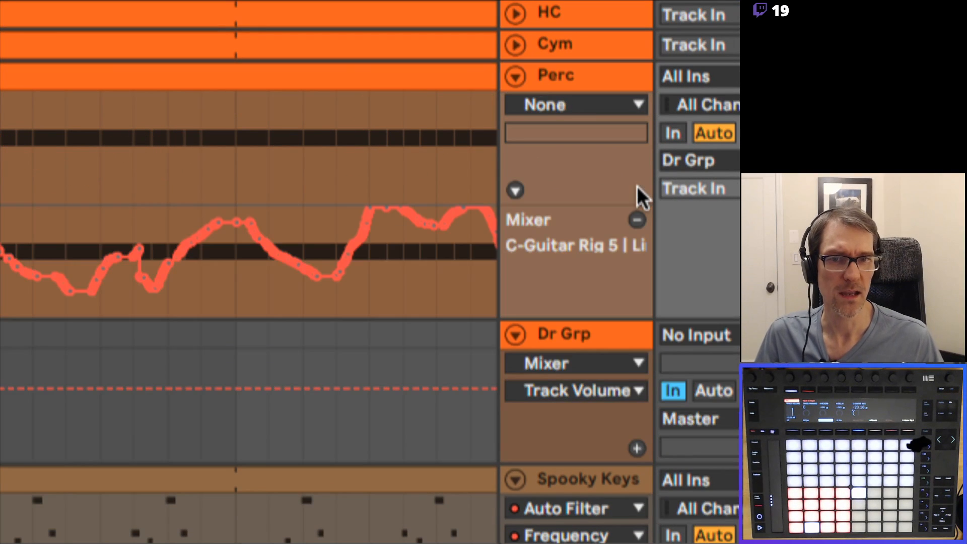
pyautogui.click(574, 101)
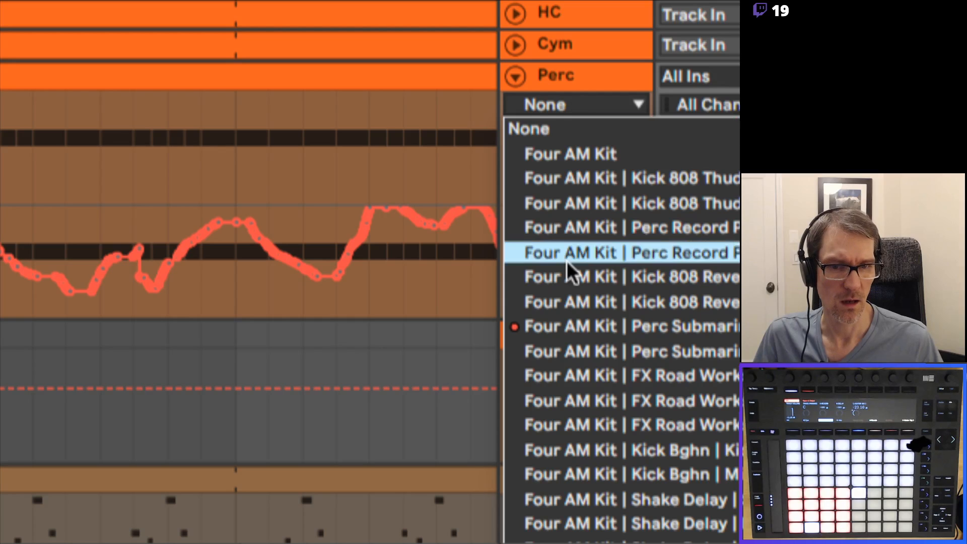
pyautogui.click(562, 321)
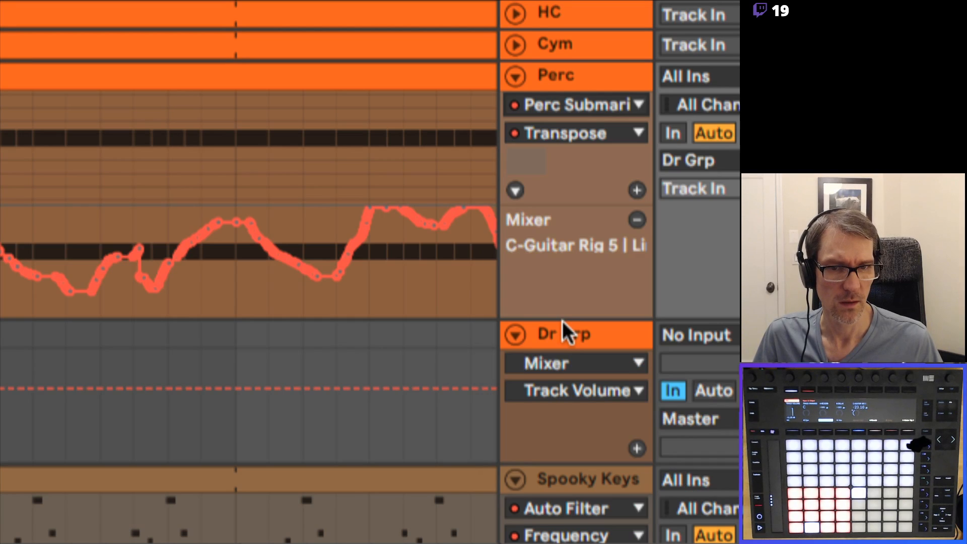
pyautogui.click(635, 189)
# Limit the automation choosers to automated parameters only and give the Perc track's Mixer Speaker On automation its own lane.
pyautogui.click(605, 106)
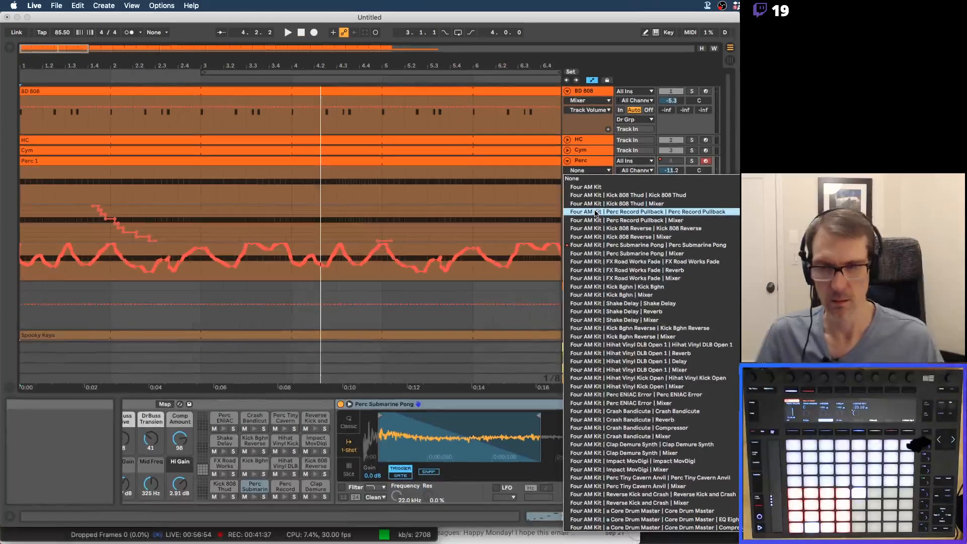
pyautogui.scroll(-3, 630, 337)
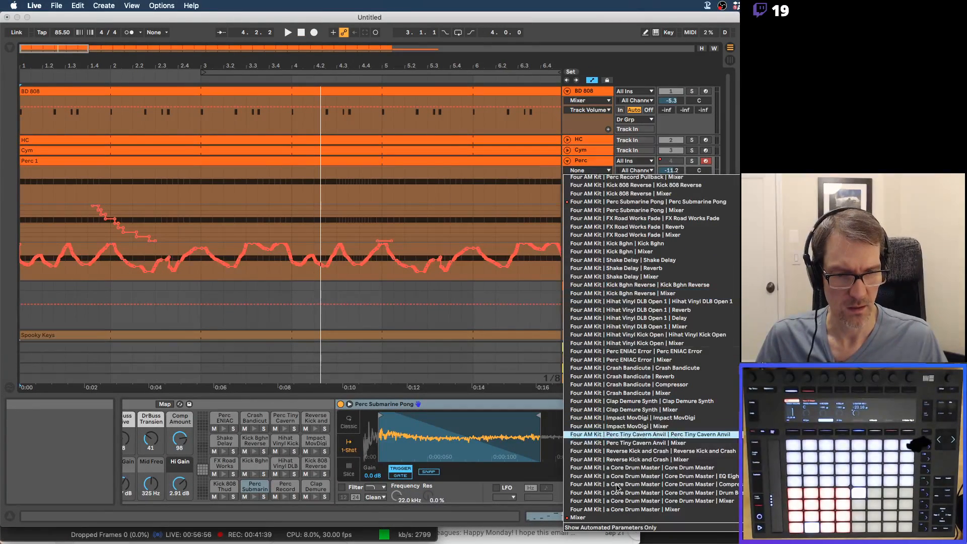
pyautogui.click(606, 528)
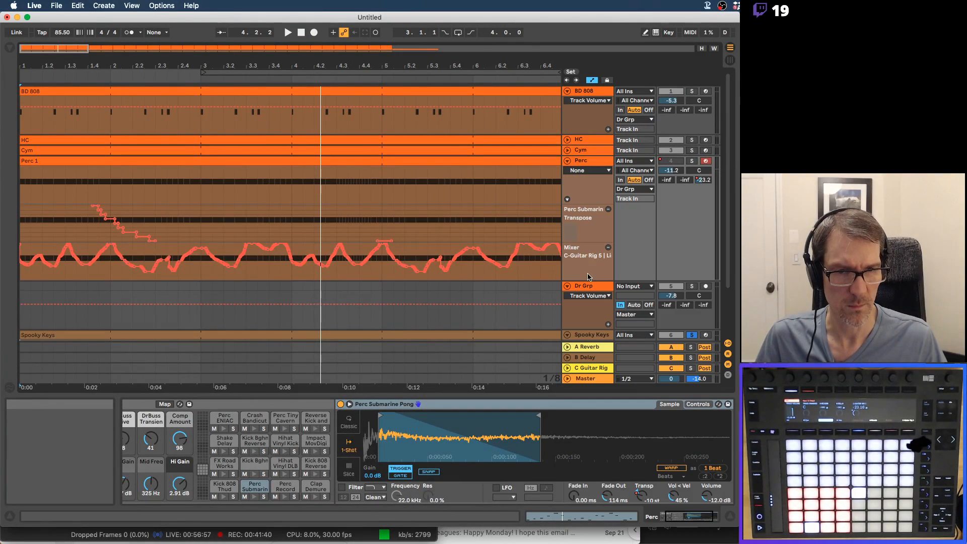
pyautogui.click(594, 172)
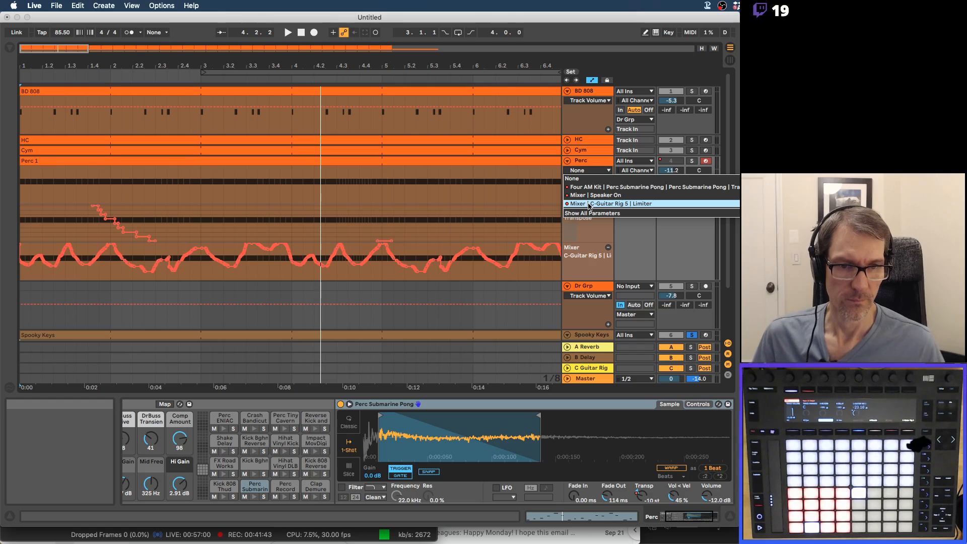
pyautogui.click(592, 195)
pyautogui.click(609, 200)
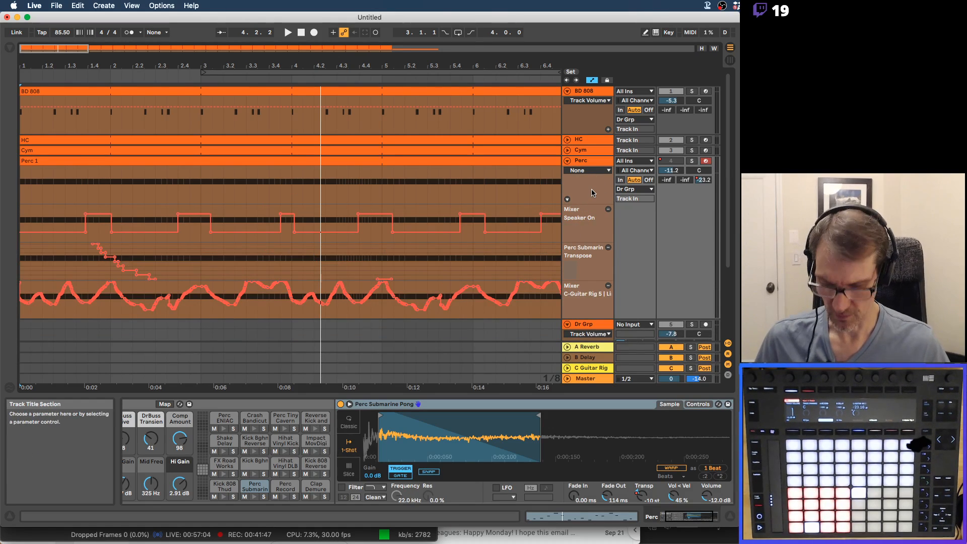
# Toggle automation mode off and on, and hide and show the Perc track's additional automation lanes.
pyautogui.press('a')
pyautogui.press('a')
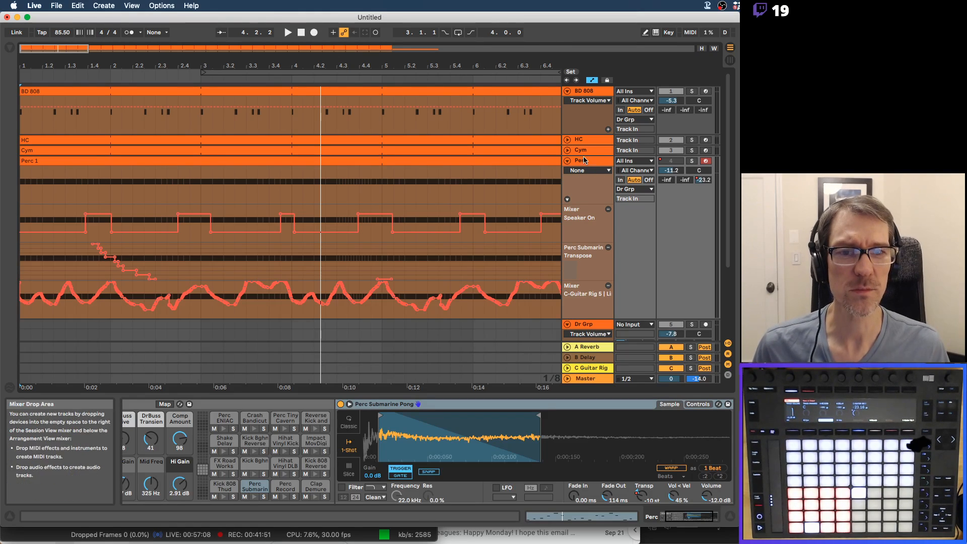
pyautogui.click(584, 167)
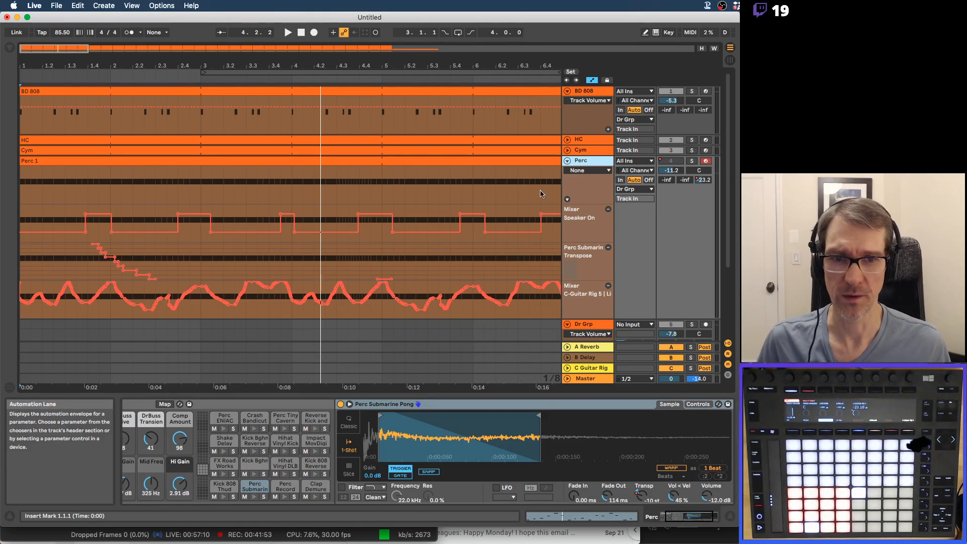
pyautogui.click(568, 200)
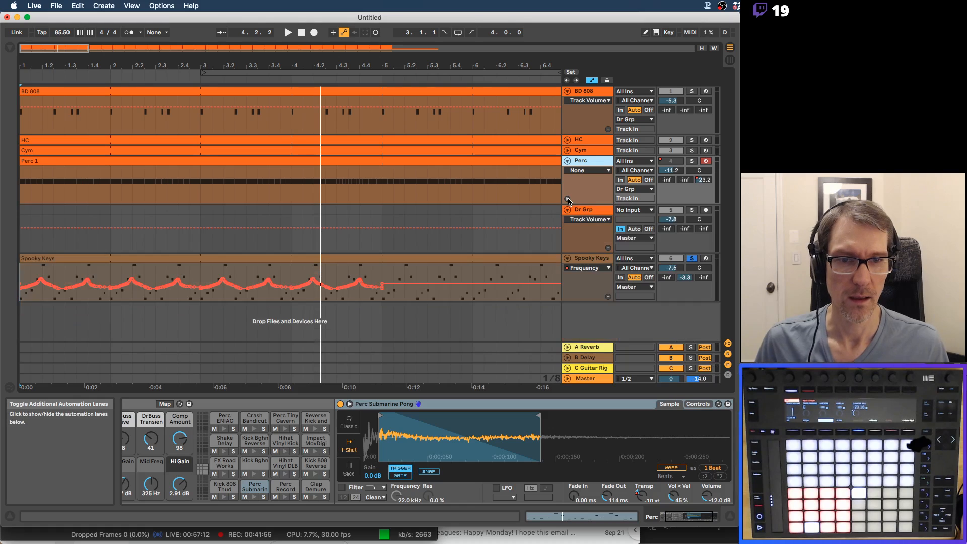
pyautogui.click(568, 200)
pyautogui.click(567, 200)
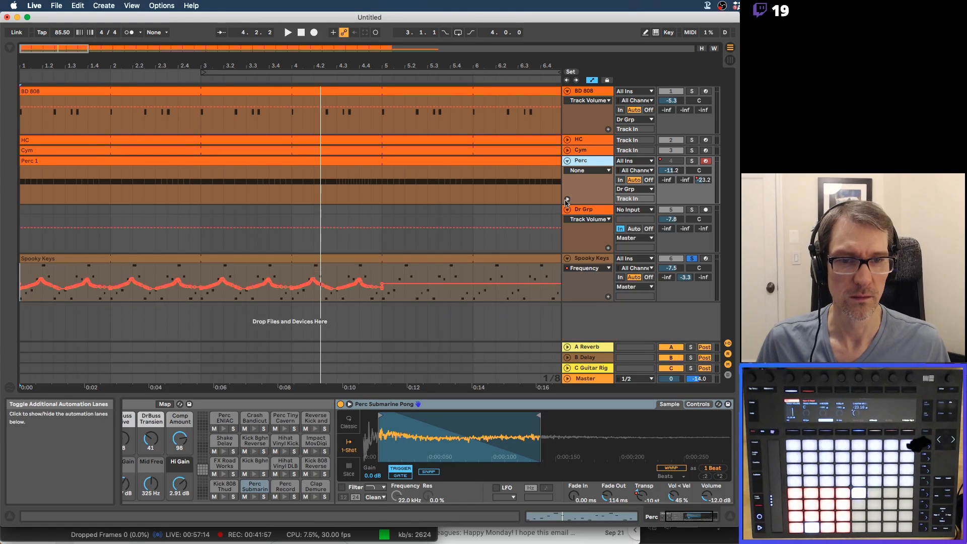
pyautogui.click(567, 200)
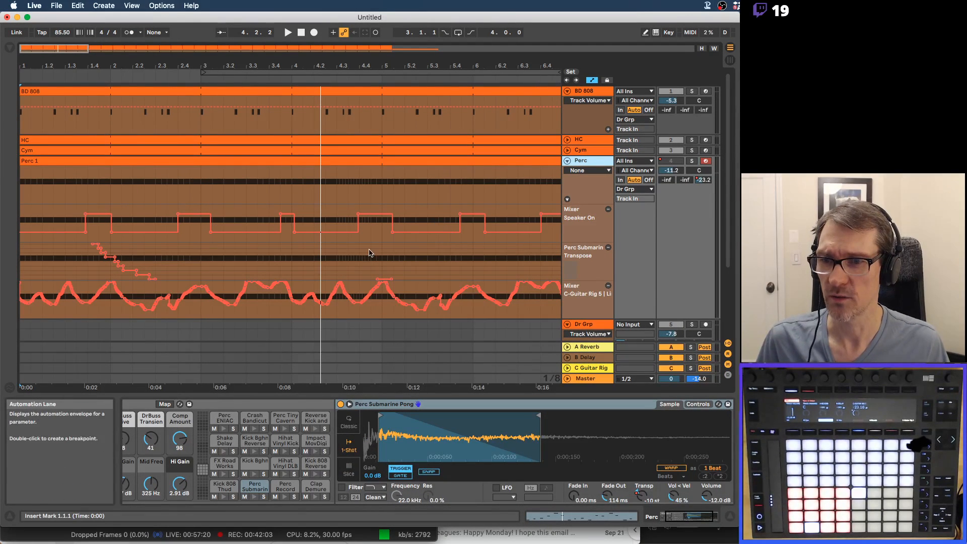
# Reorder the Perc track's automation lanes to Transpose, Speaker On, then the C-Guitar Rig send.
pyautogui.scroll(-5, 296, 254)
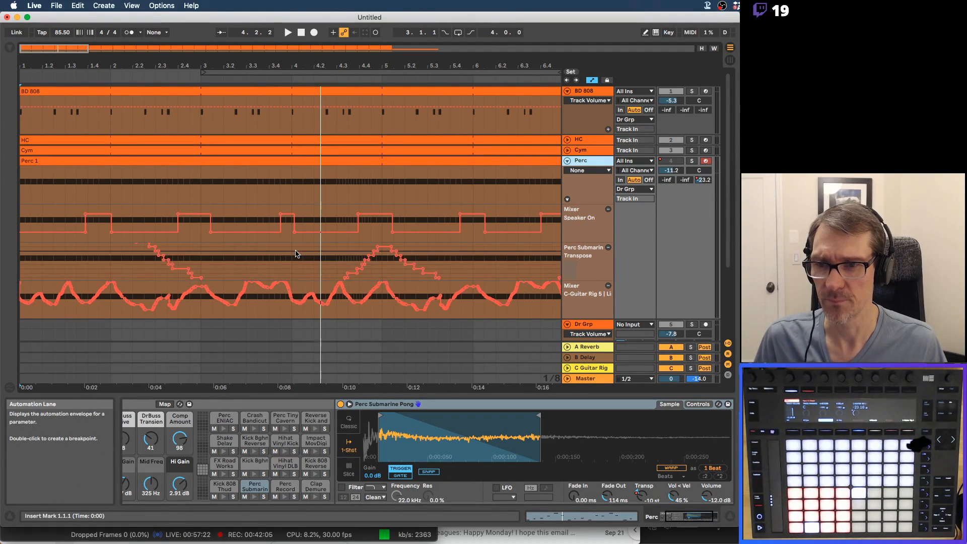
pyautogui.scroll(10, 296, 254)
pyautogui.scroll(-5, 296, 254)
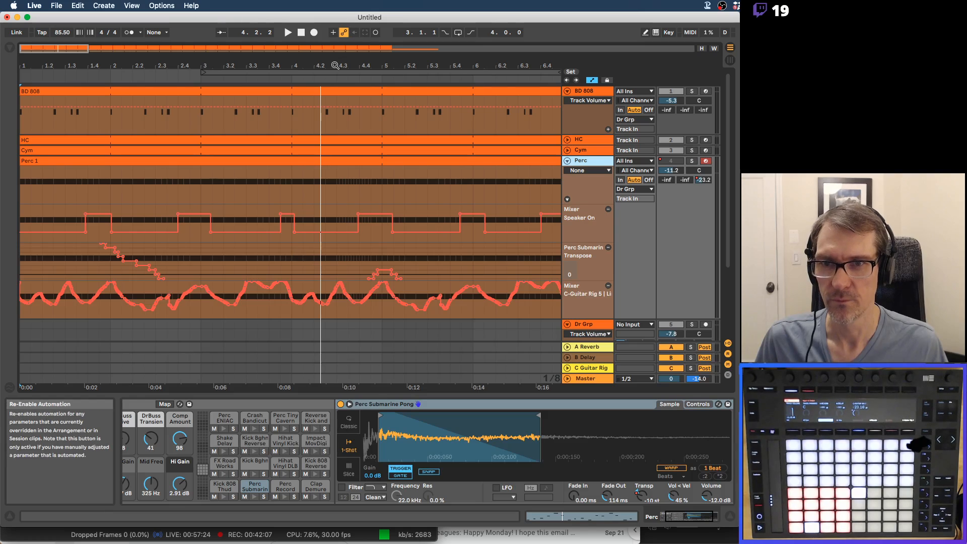
pyautogui.moveTo(349, 66); pyautogui.dragTo(348, 31)
pyautogui.moveTo(66, 66); pyautogui.dragTo(52, 66)
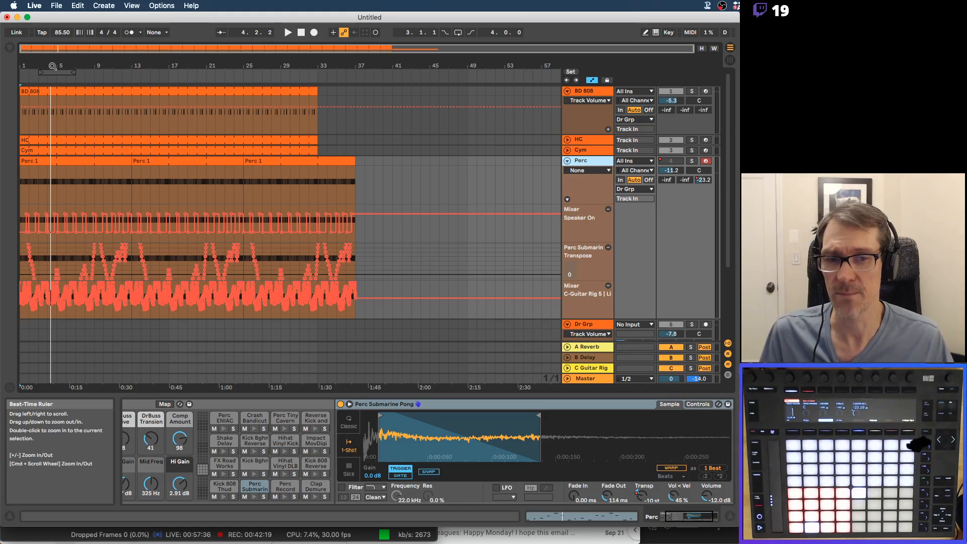
pyautogui.moveTo(583, 254); pyautogui.dragTo(584, 302)
pyautogui.moveTo(583, 219); pyautogui.dragTo(588, 251)
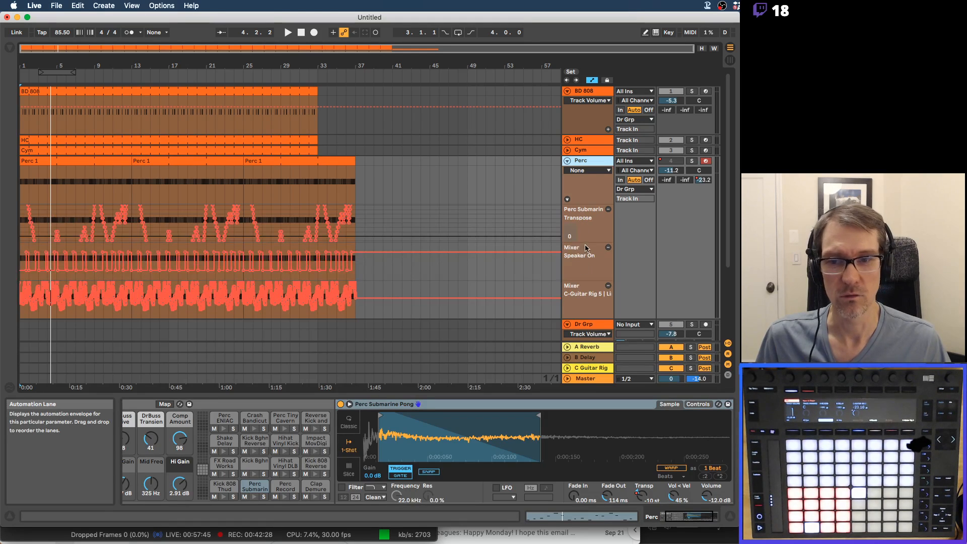
# Reduce the height of the Perc track's main lane and hide its additional automation lanes.
pyautogui.click(567, 199)
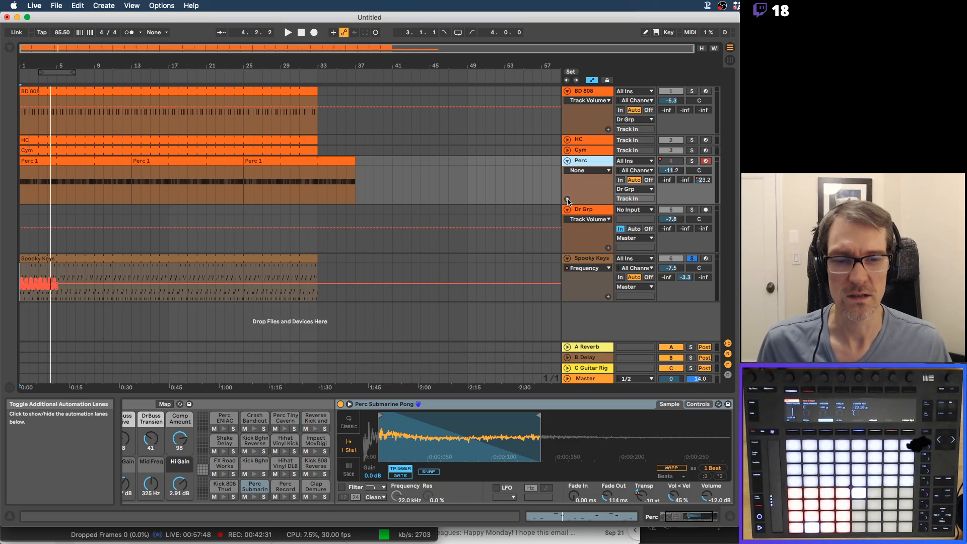
pyautogui.click(567, 199)
pyautogui.click(567, 199)
pyautogui.click(567, 199)
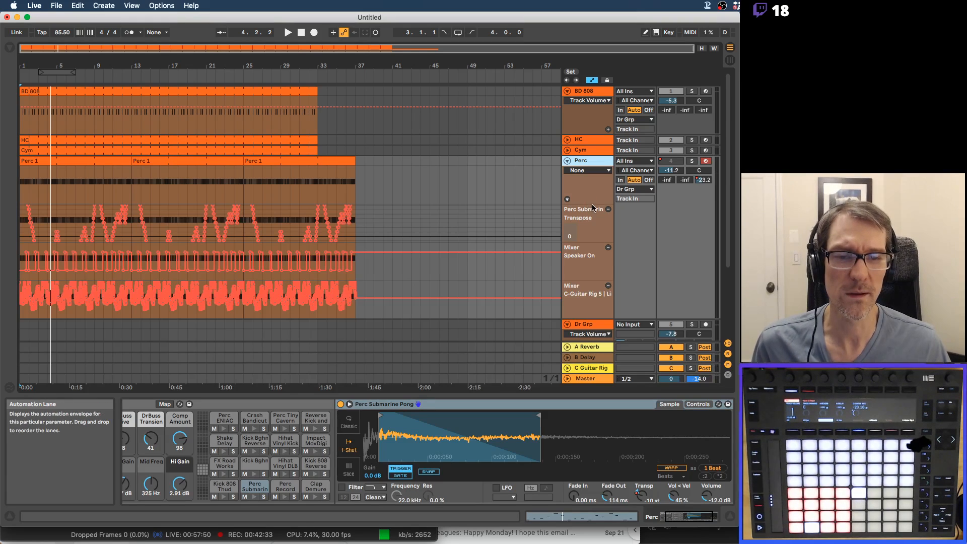
pyautogui.moveTo(591, 205); pyautogui.dragTo(589, 178)
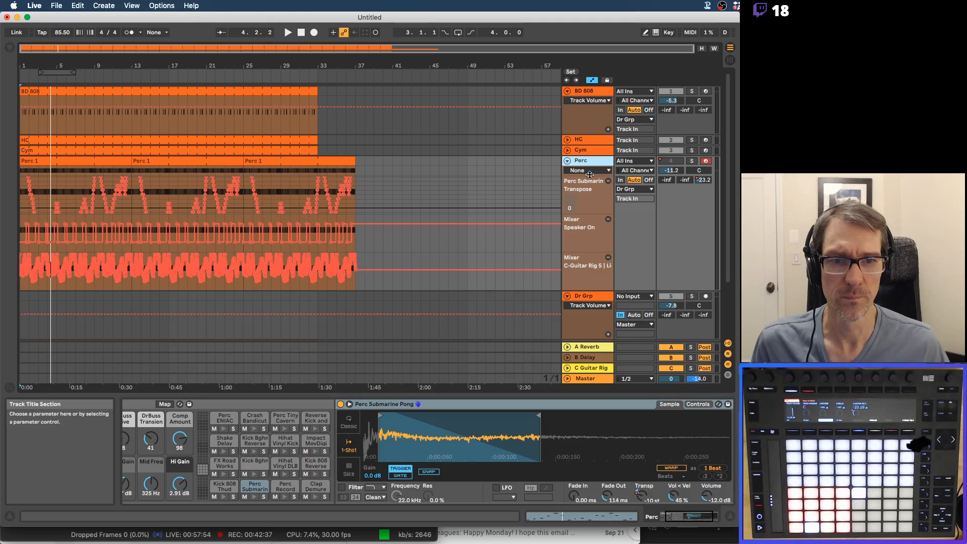
pyautogui.click(568, 182)
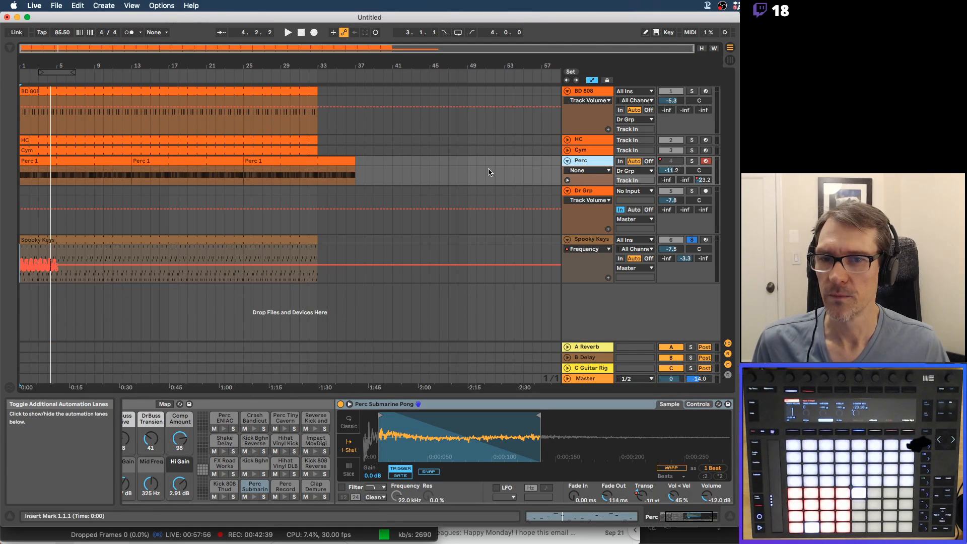
# Duplicate the last Perc 1 clip to bar 37 and select bars 41 to 45 on the Perc track.
pyautogui.click(262, 161)
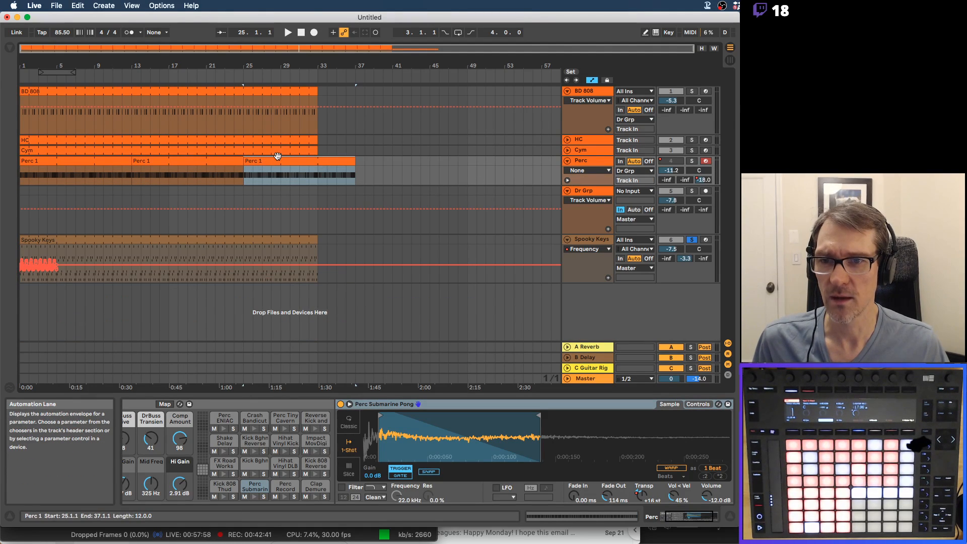
pyautogui.moveTo(278, 156); pyautogui.dragTo(431, 175)
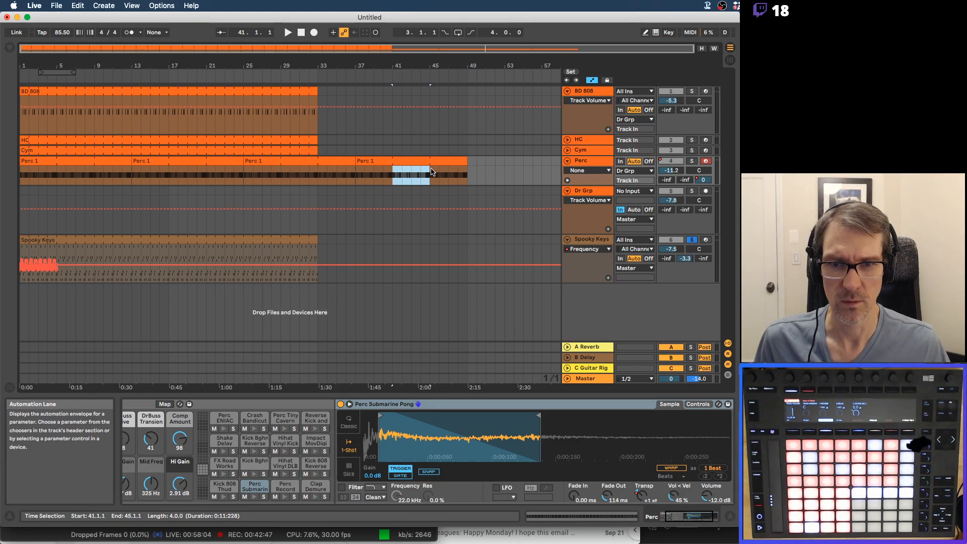
# Duplicate bars 41 to 45 of the Perc track repeatedly up to bar 61, and delete the short copies from bar 49 onward.
pyautogui.press('super+d')
pyautogui.press('super+d')
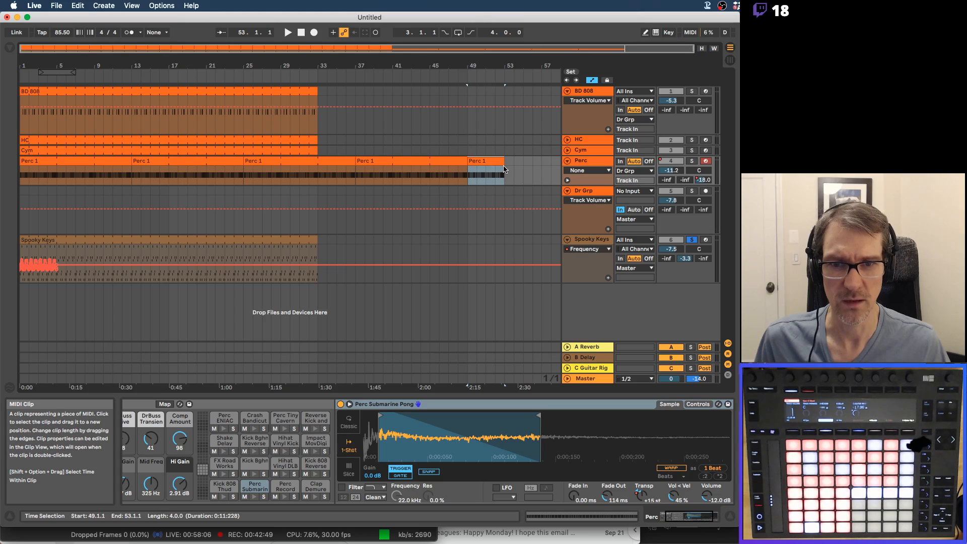
pyautogui.press('super+d')
pyautogui.press('super+d')
pyautogui.keyDown('shift'); pyautogui.click(399, 161); pyautogui.keyUp('shift')
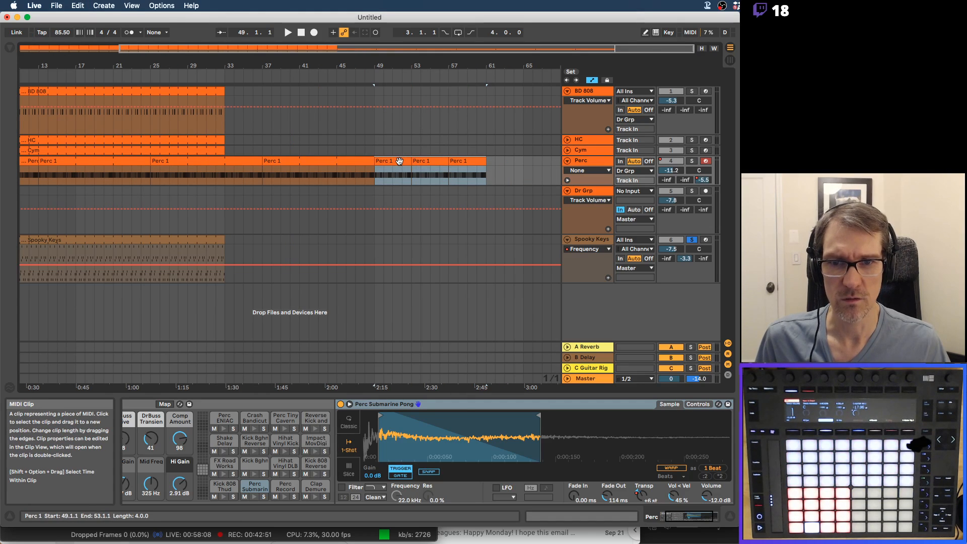
pyautogui.press('Delete')
# Toggle the Perc track's additional automation lanes and delete the Perc 1 clip at bars 37 to 49.
pyautogui.click(567, 180)
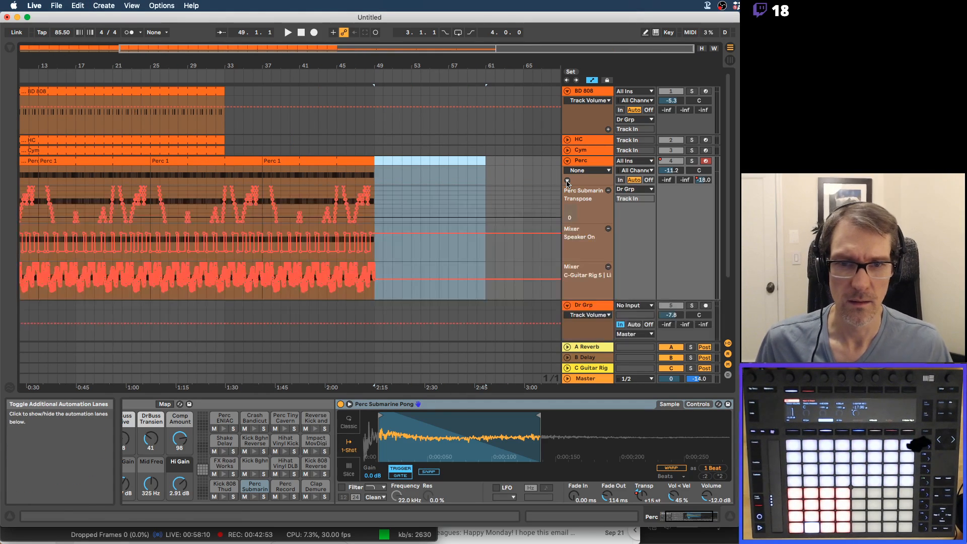
pyautogui.moveTo(396, 66); pyautogui.dragTo(398, 48)
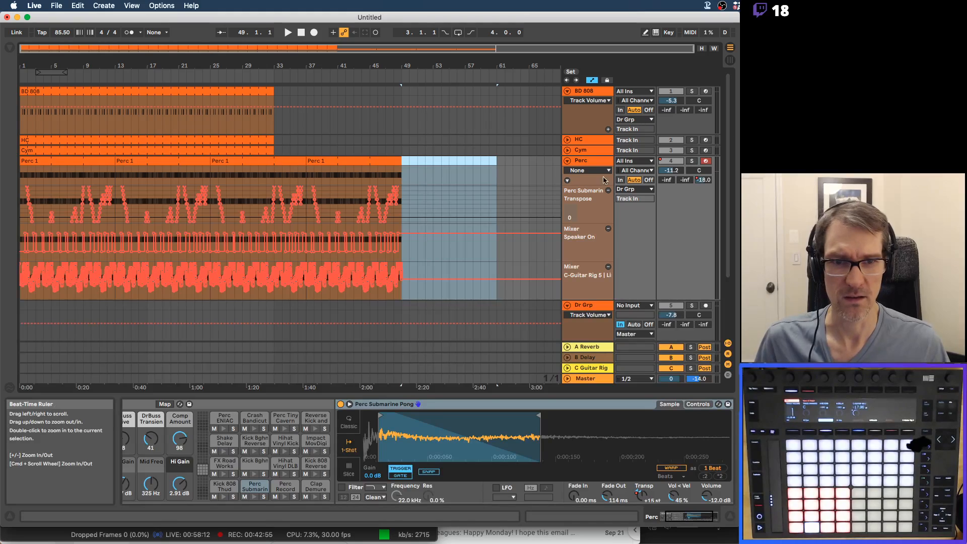
pyautogui.click(567, 180)
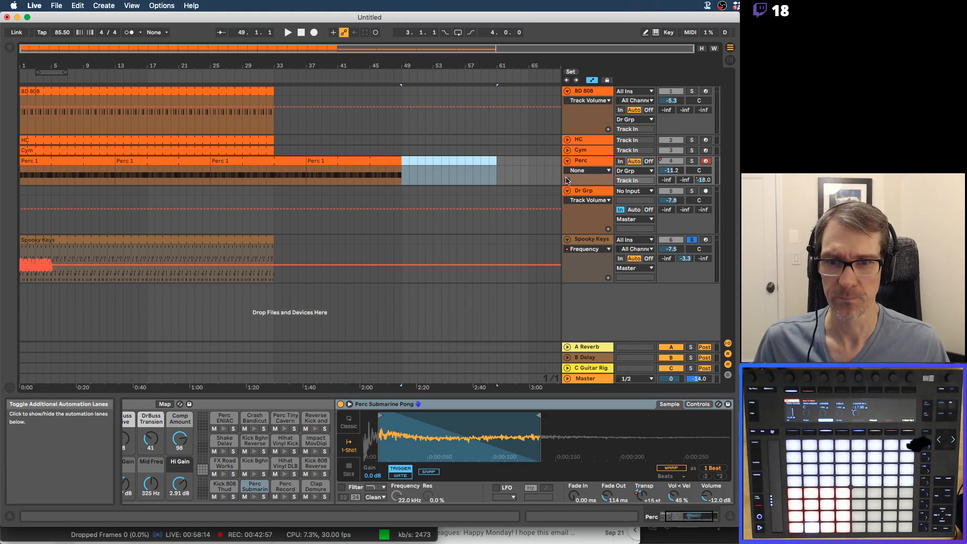
pyautogui.click(330, 160)
pyautogui.press('Delete')
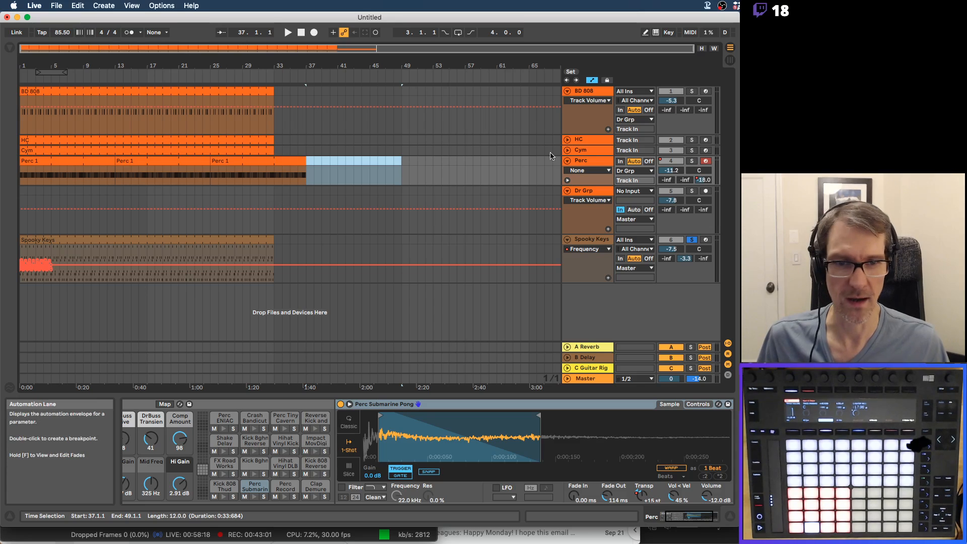
pyautogui.click(567, 181)
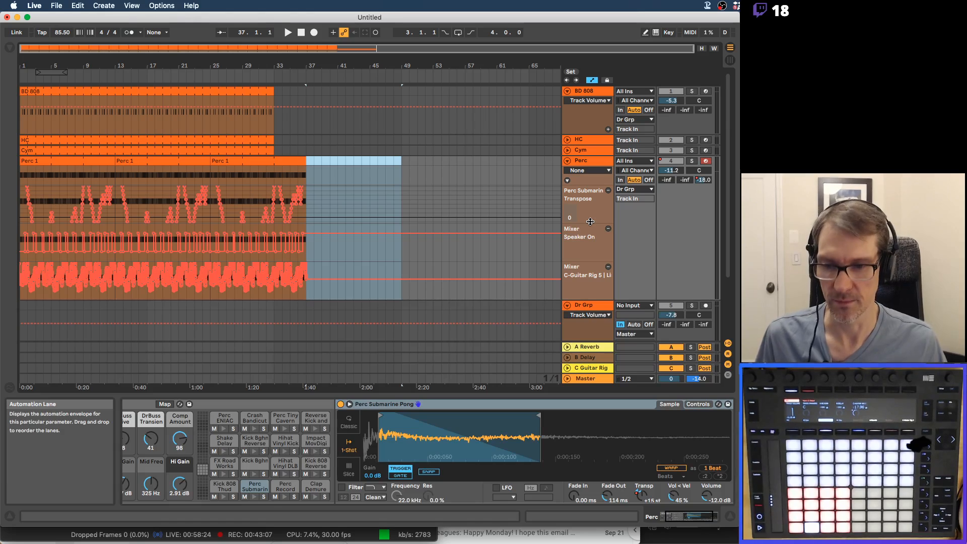
# Switch to Preview to advance the automation notes to page 7, and launch Pro Tools.
pyautogui.press('super+Tab')
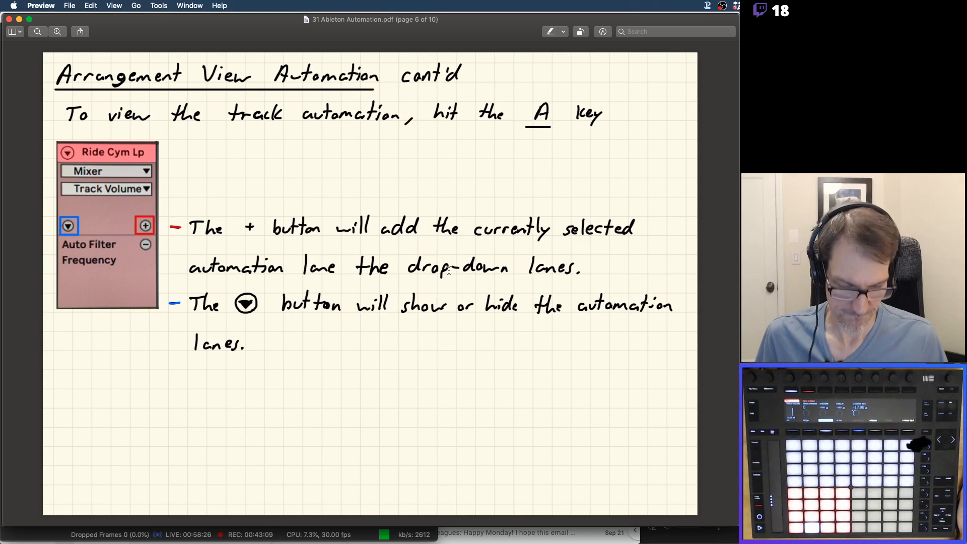
pyautogui.press('Right')
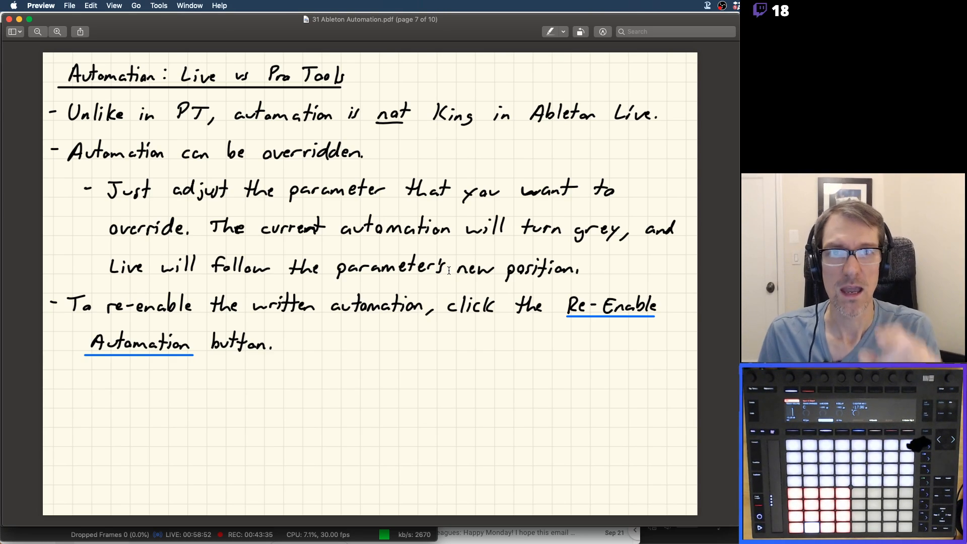
pyautogui.press('super+Tab')
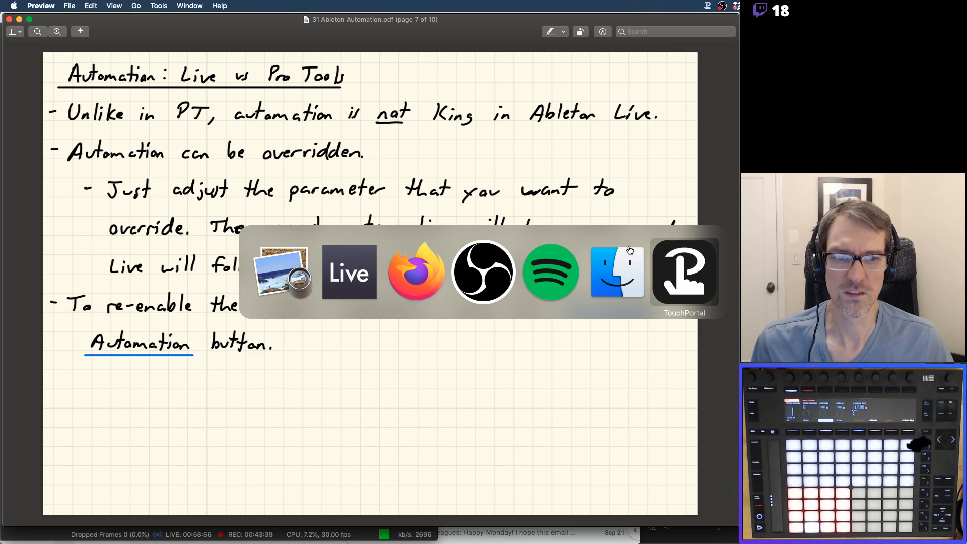
pyautogui.click(626, 270)
pyautogui.moveTo(6, 73)
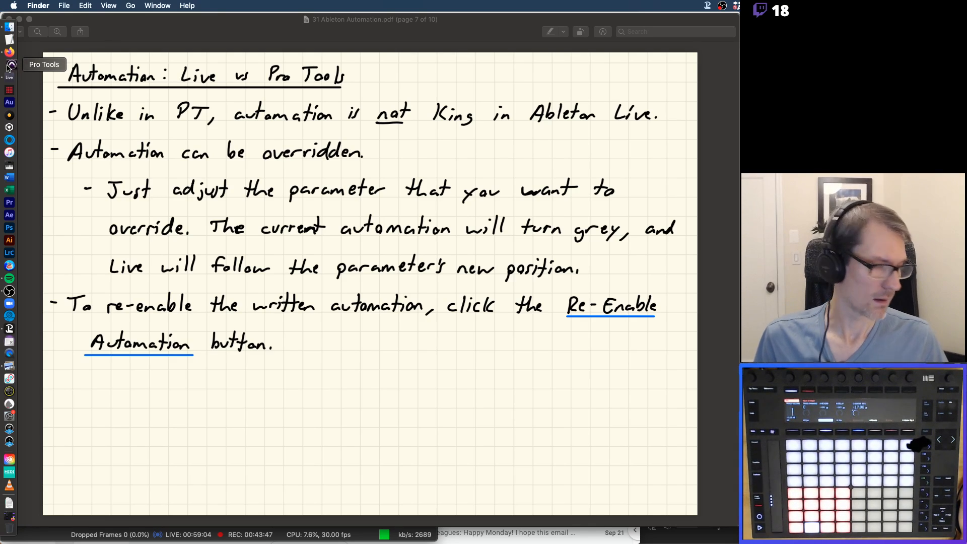
pyautogui.click(8, 67)
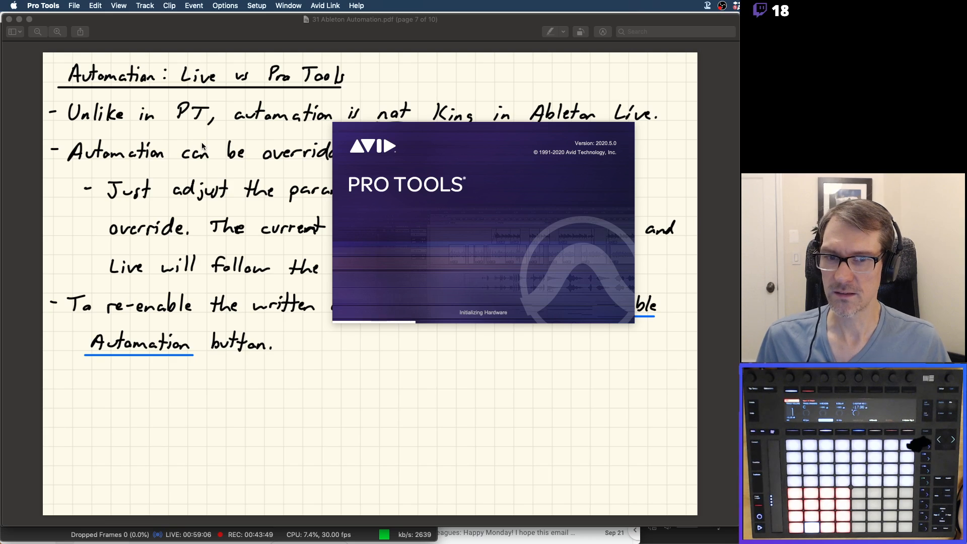
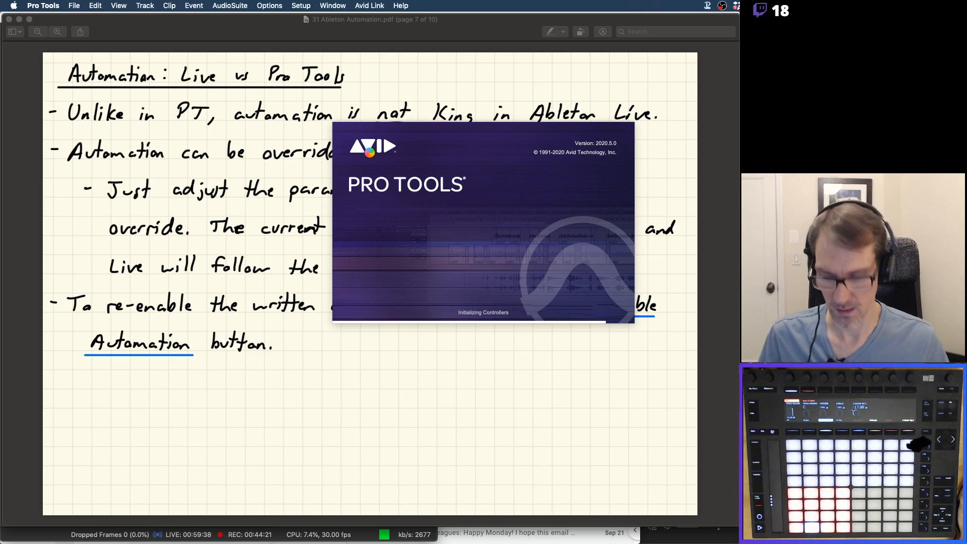
# Switch back to Ableton Live and hide the Perc track's additional automation lanes.
pyautogui.press('super+Tab')
pyautogui.press('super+Tab')
pyautogui.press('super+Tab')
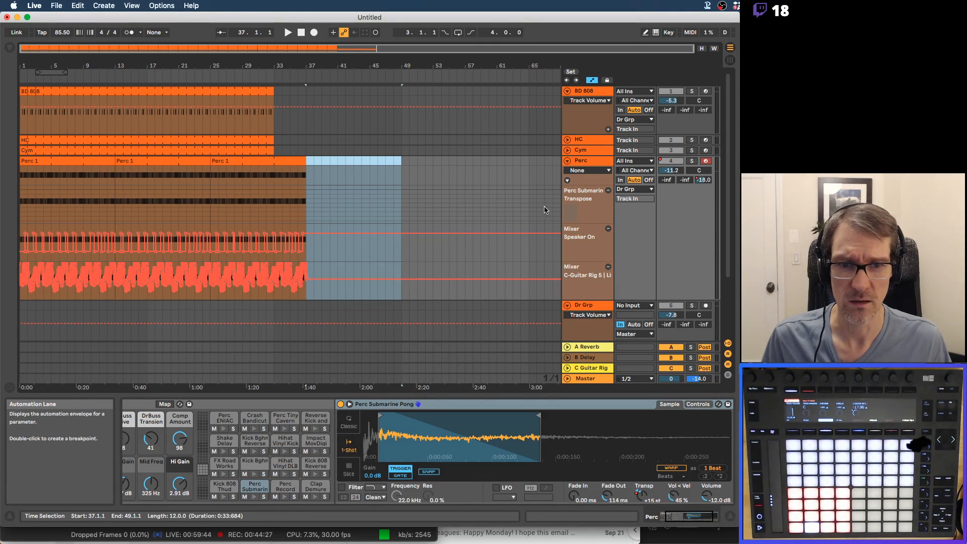
pyautogui.moveTo(570, 213); pyautogui.dragTo(567, 184)
pyautogui.click(568, 181)
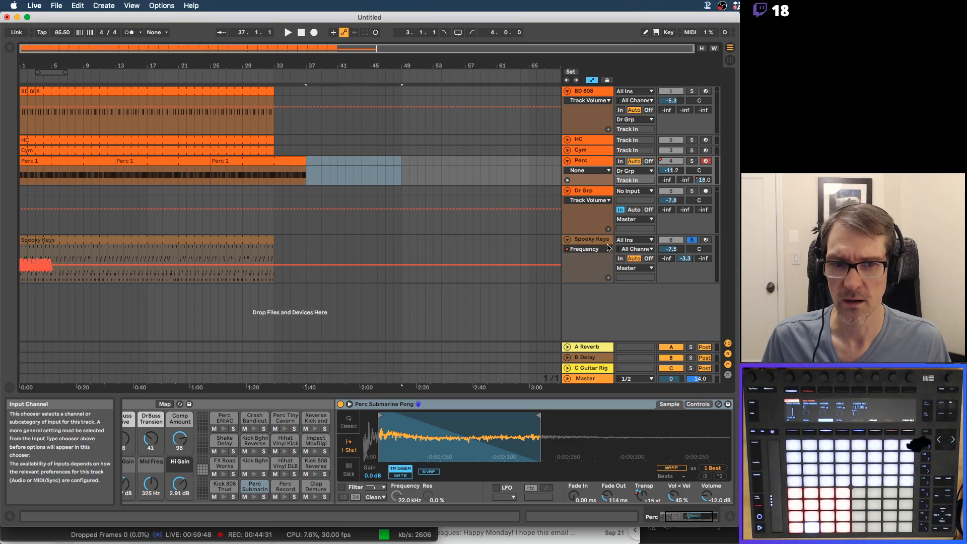
# Select the Spooky Keys track and display its Mixer Track Volume automation.
pyautogui.click(605, 241)
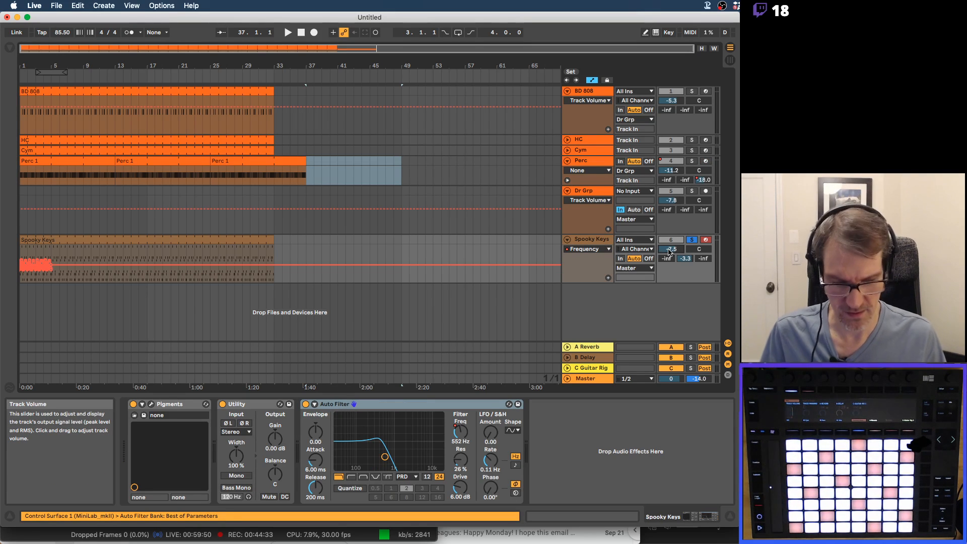
pyautogui.click(674, 250)
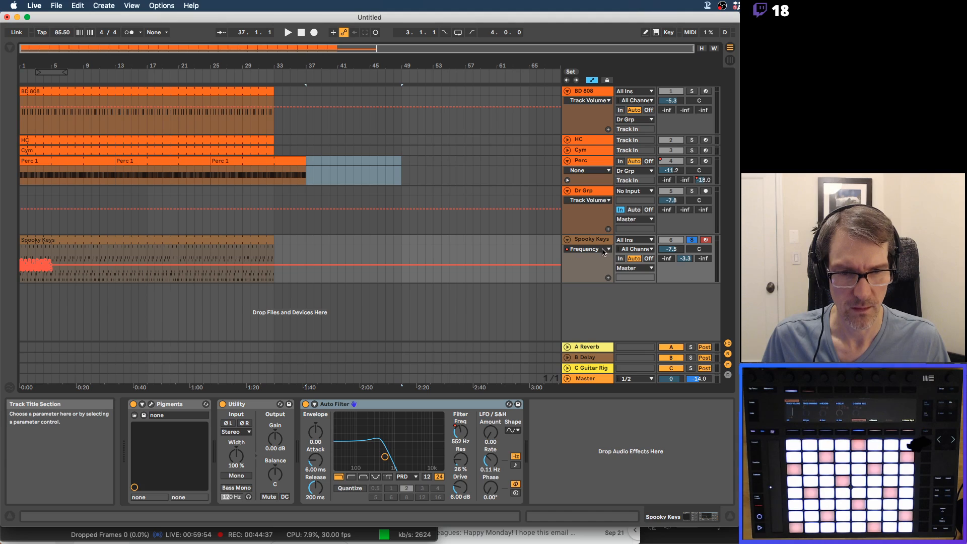
pyautogui.click(603, 252)
pyautogui.click(597, 275)
pyautogui.click(668, 252)
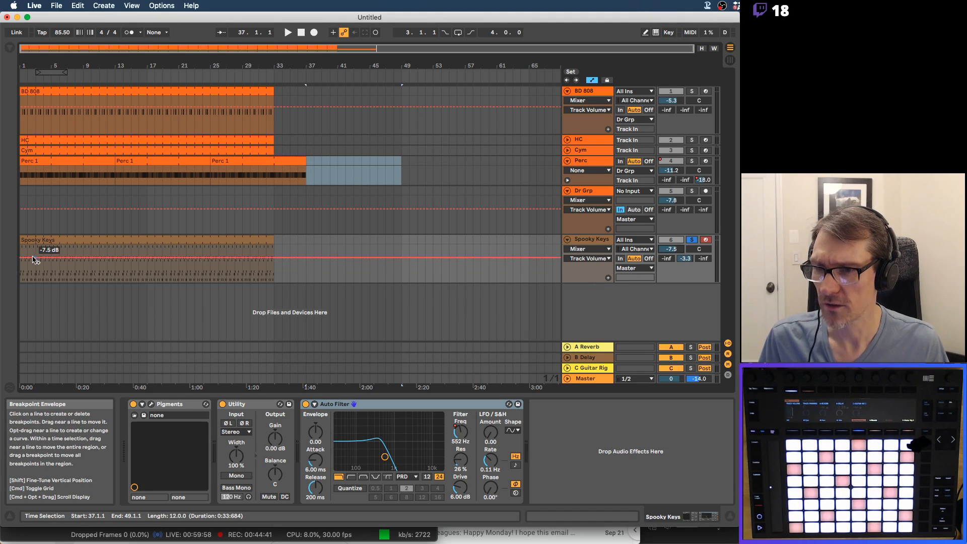
# Draw a Spooky Keys volume fade-out from bar 1 down to silence at about bar 9, and play it from the start.
pyautogui.click(22, 260)
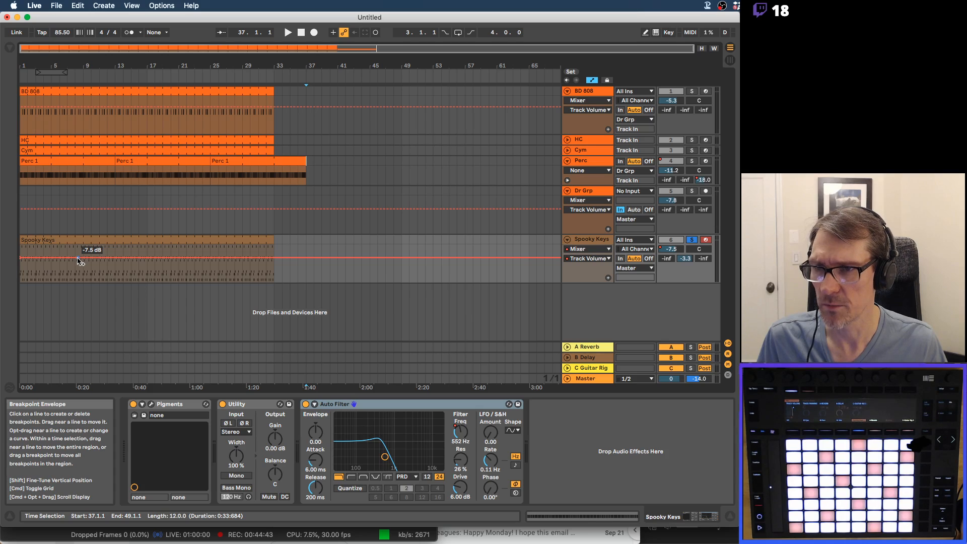
pyautogui.moveTo(79, 260); pyautogui.dragTo(84, 281)
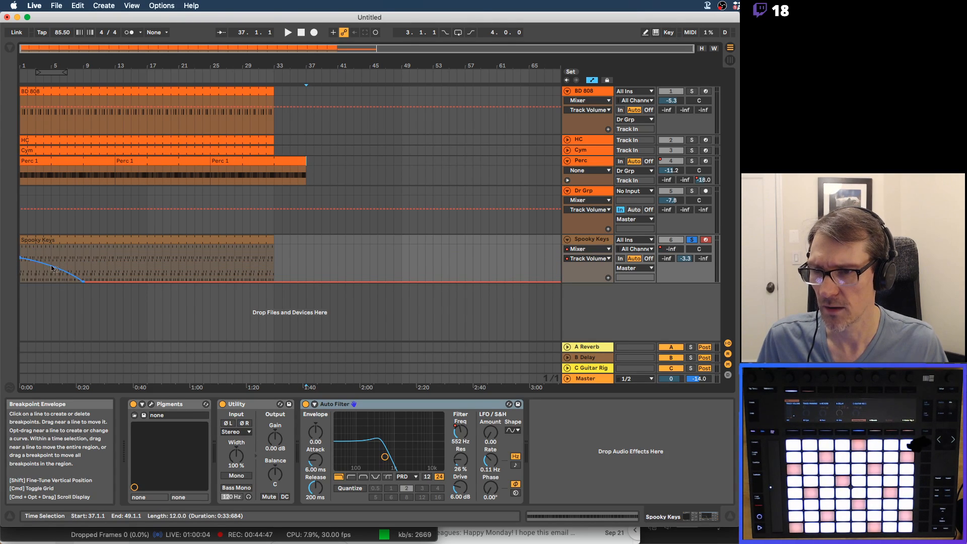
pyautogui.click(21, 274)
pyautogui.press('space')
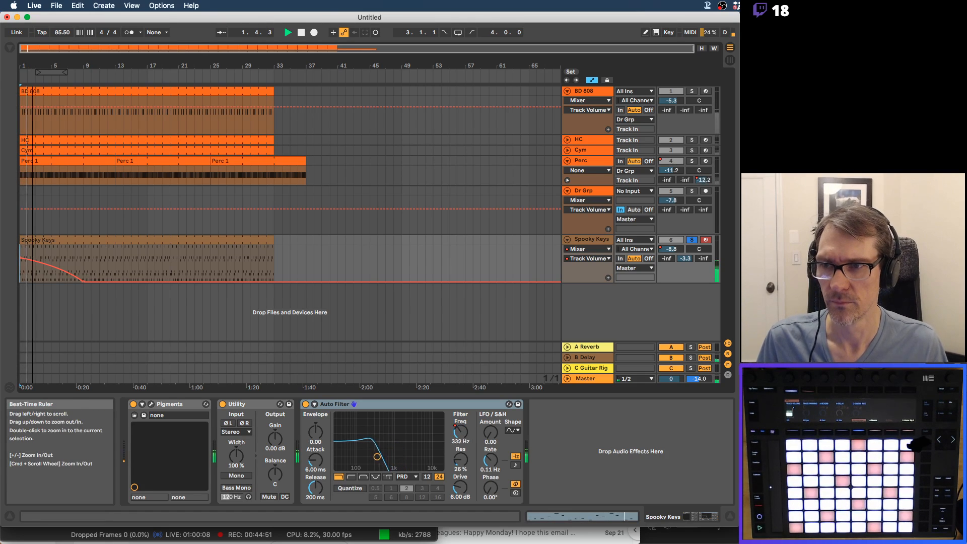
# Deactivate the Auto Filter on Spooky Keys during playback and display the track's volume automation again.
pyautogui.moveTo(32, 66); pyautogui.dragTo(33, 96)
pyautogui.click(305, 405)
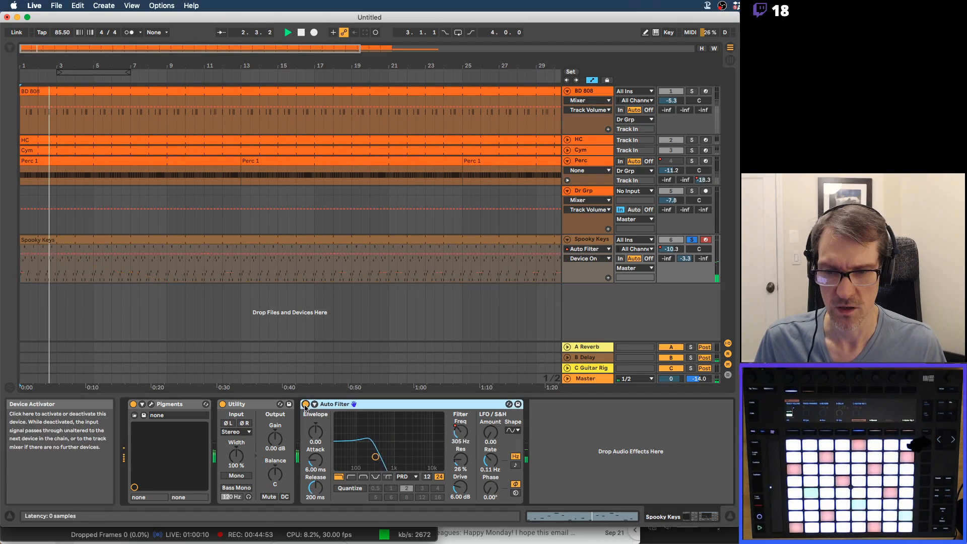
pyautogui.click(305, 405)
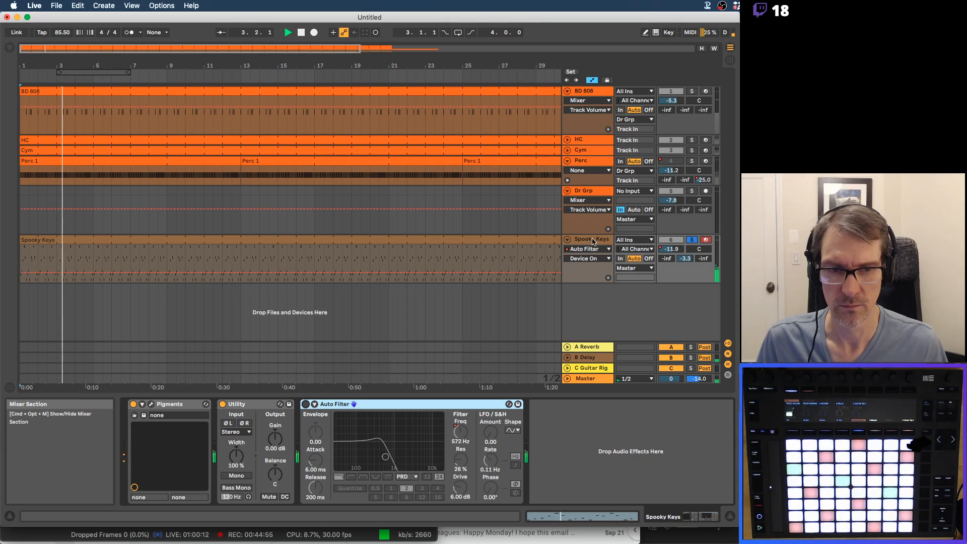
pyautogui.click(594, 240)
pyautogui.click(671, 249)
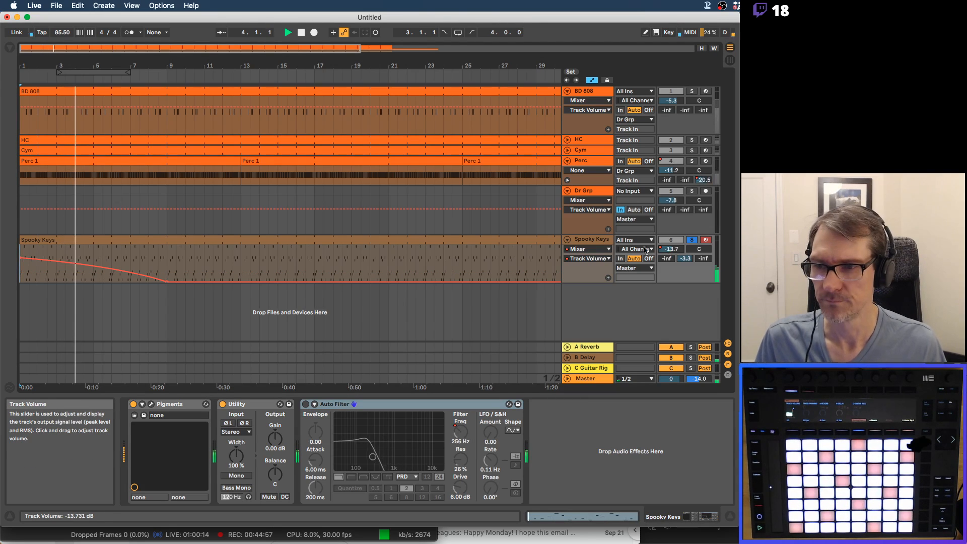
# Shorten the Spooky Keys volume fade to end at about bar 6, and play it back with the track enlarged and detail view hidden.
pyautogui.moveTo(166, 281); pyautogui.dragTo(109, 281)
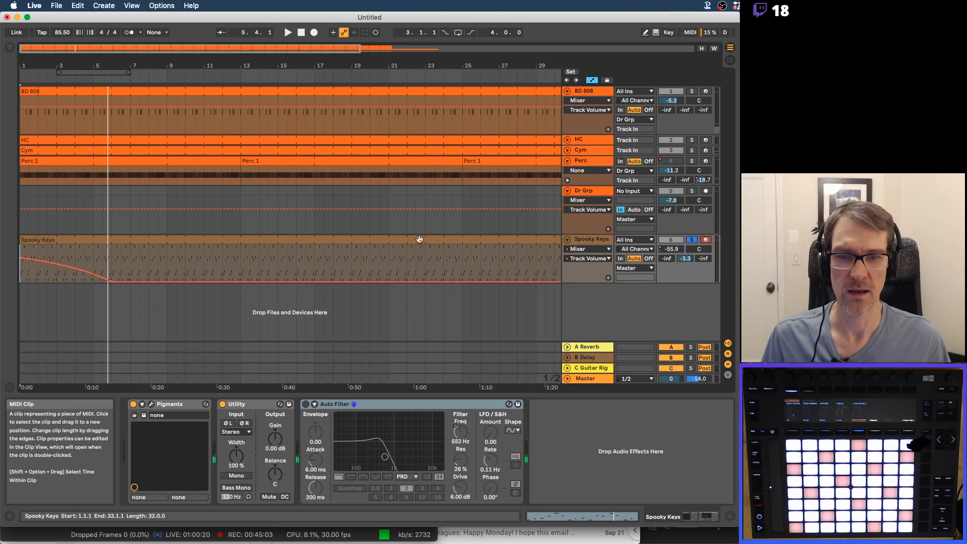
pyautogui.press('space')
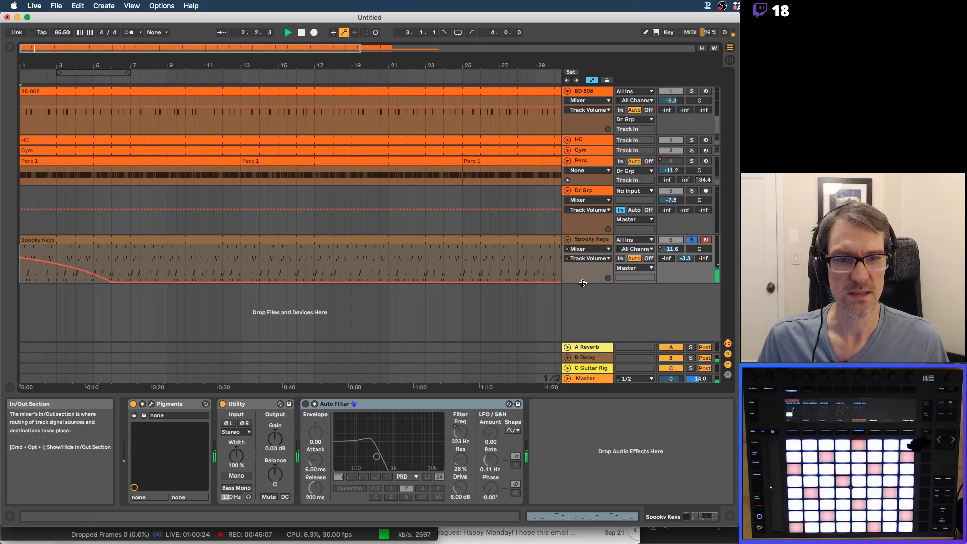
pyautogui.moveTo(579, 282); pyautogui.dragTo(579, 311)
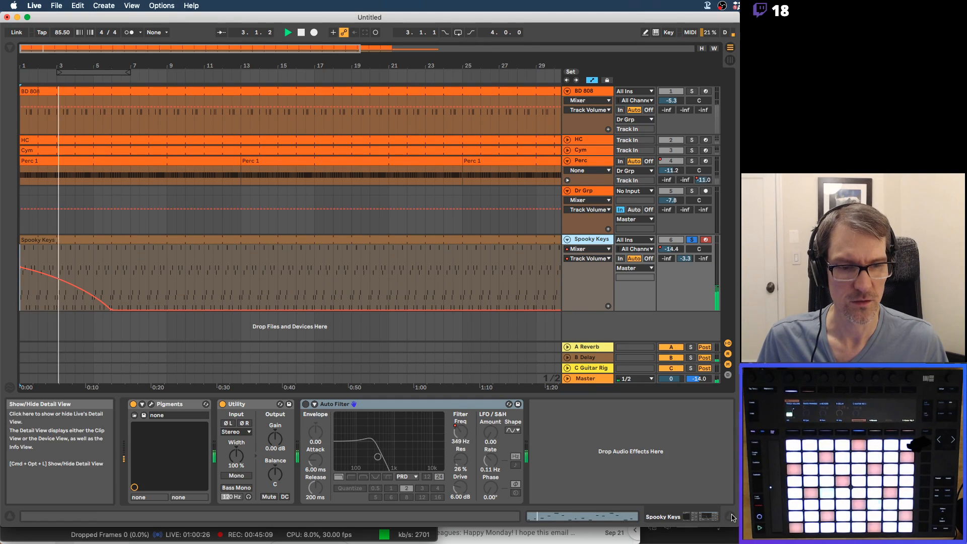
pyautogui.click(729, 516)
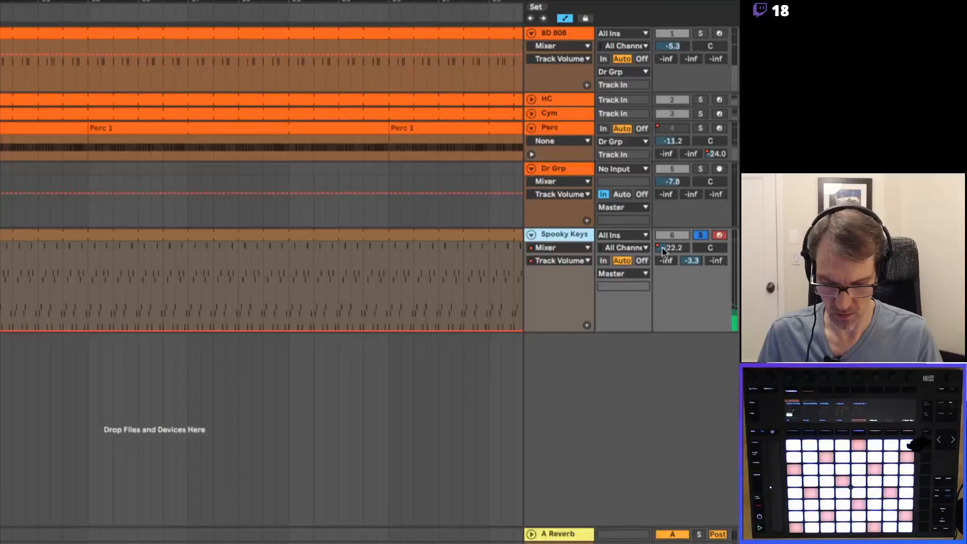
# Switch to Session View and override the Spooky Keys volume automation by setting the track's fader to -10.3 dB.
pyautogui.press('Tab')
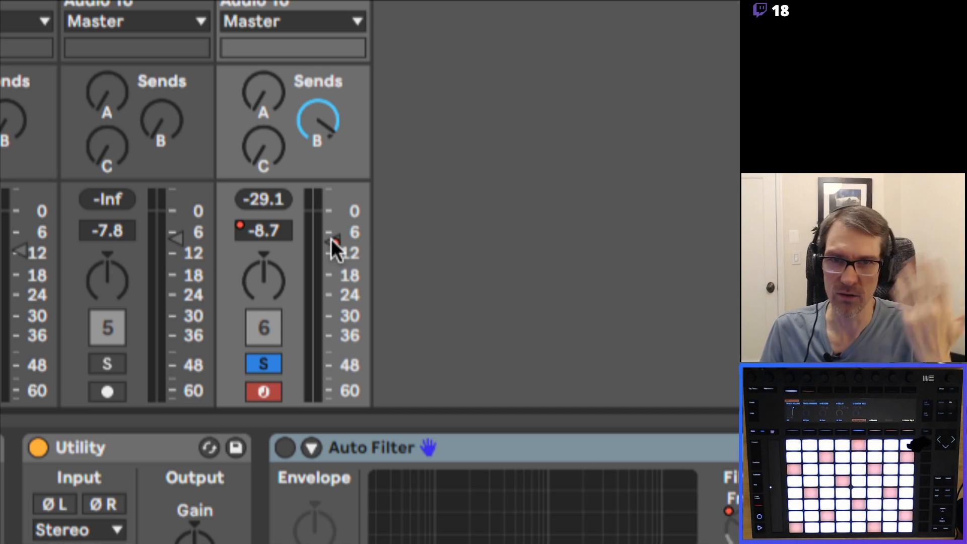
pyautogui.moveTo(333, 244); pyautogui.dragTo(334, 273)
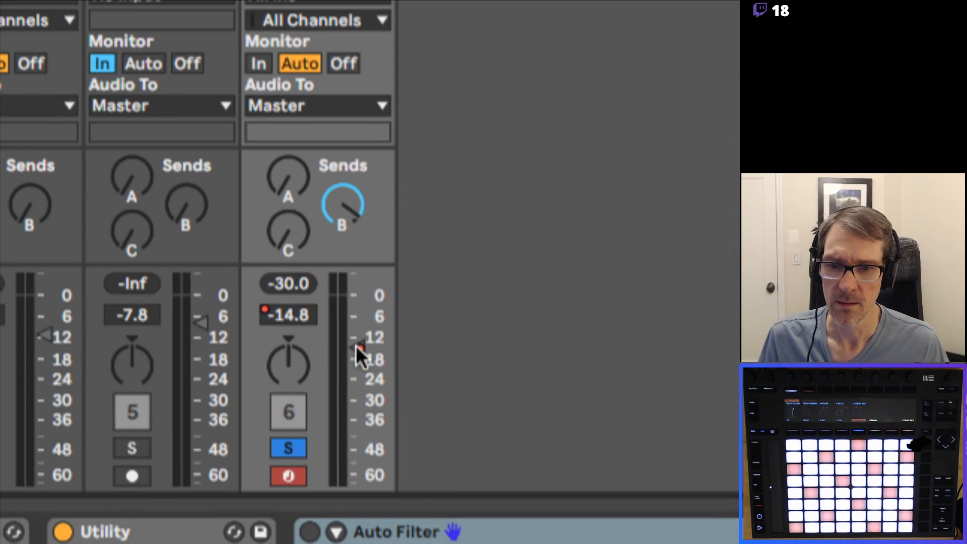
pyautogui.moveTo(355, 346)
pyautogui.mouseDown()
pyautogui.moveTo(357, 322)
pyautogui.moveTo(362, 358)
pyautogui.moveTo(362, 333)
pyautogui.mouseUp()
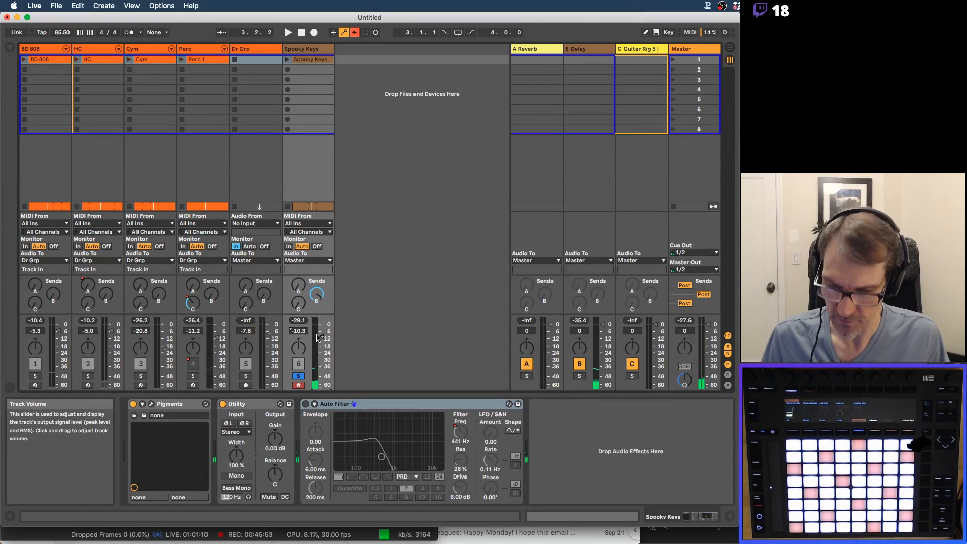
# Switch to Pro Tools and create a local session named Automation Test with interleaved files and Stereo Mix I/O settings.
pyautogui.press('super+Tab')
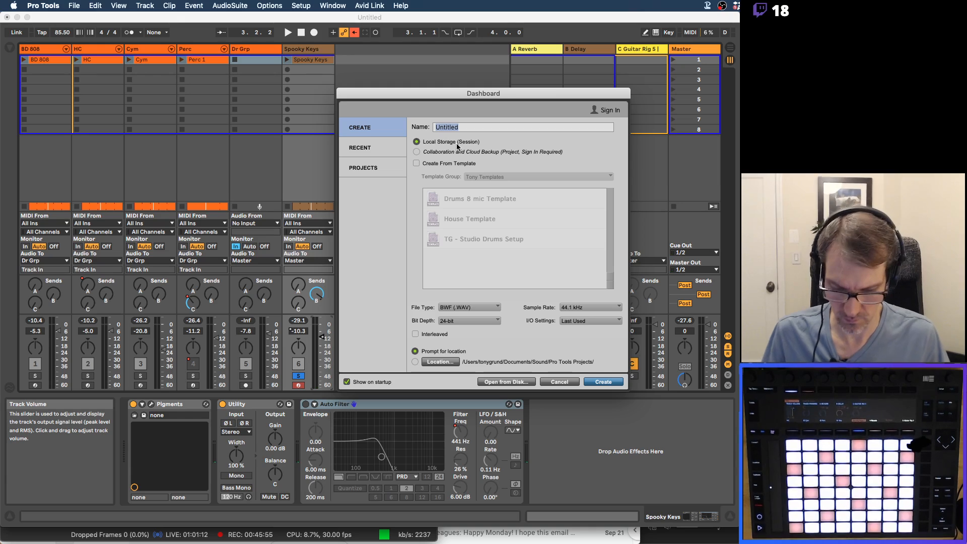
pyautogui.write('Automation Tes')
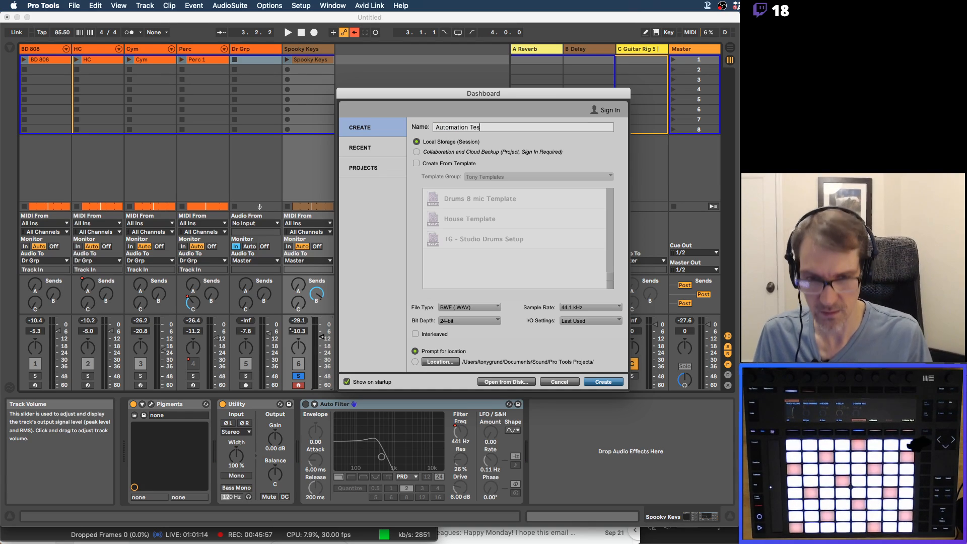
pyautogui.write('t')
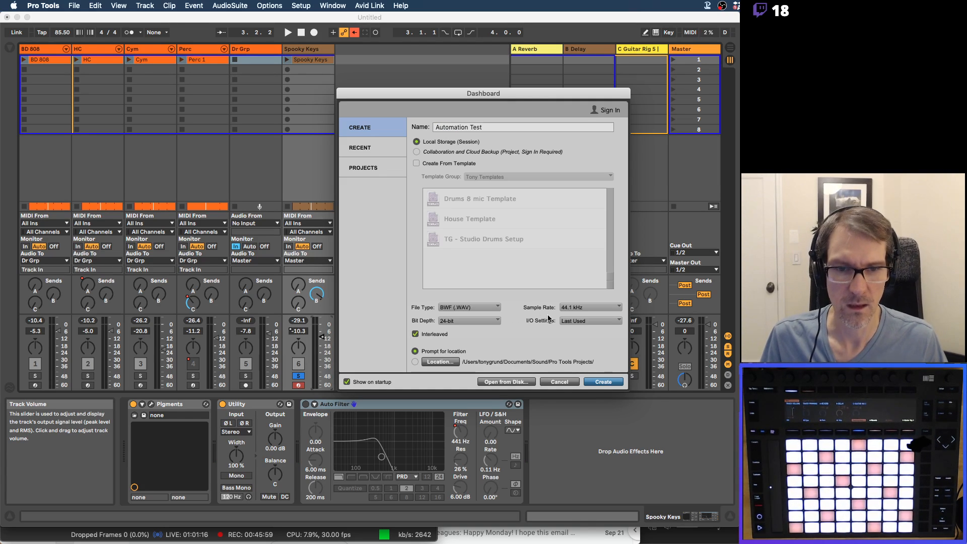
pyautogui.click(587, 321)
pyautogui.click(589, 341)
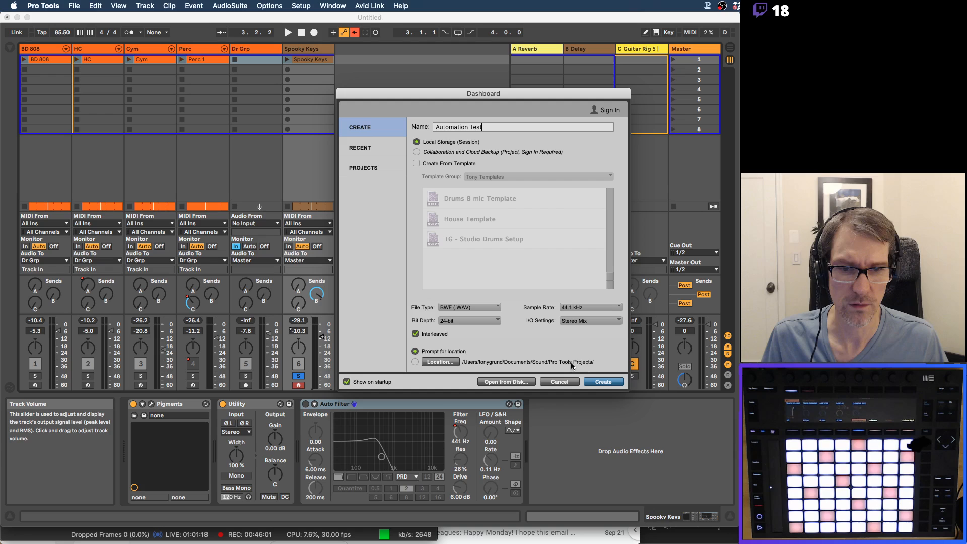
pyautogui.click(602, 382)
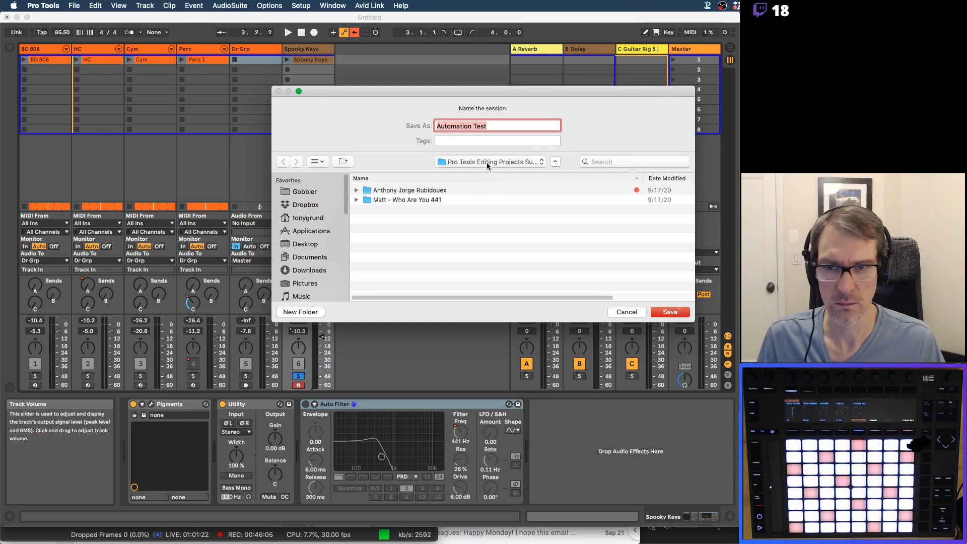
# Look through the Teaching and Documents folders for a place to store the session.
pyautogui.scroll(-5, 316, 237)
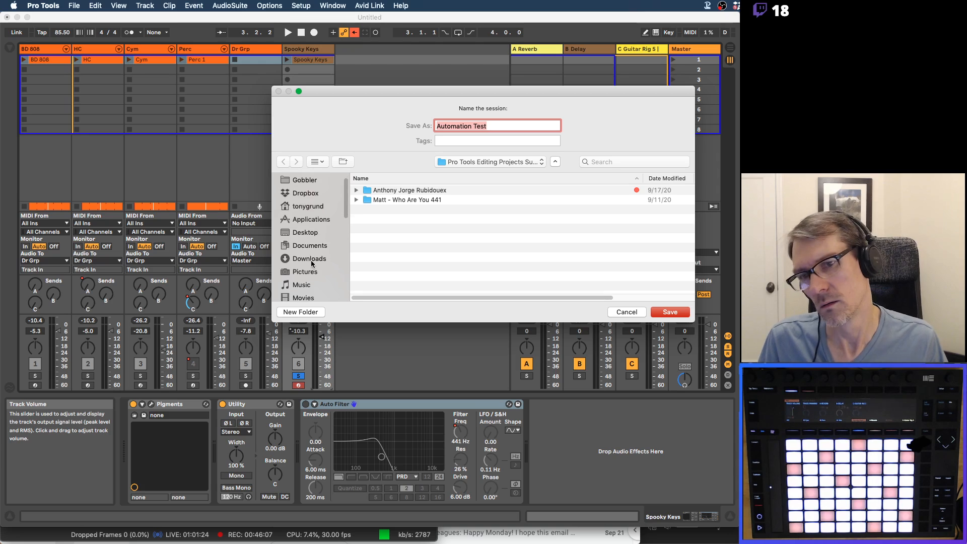
pyautogui.scroll(-2, 327, 248)
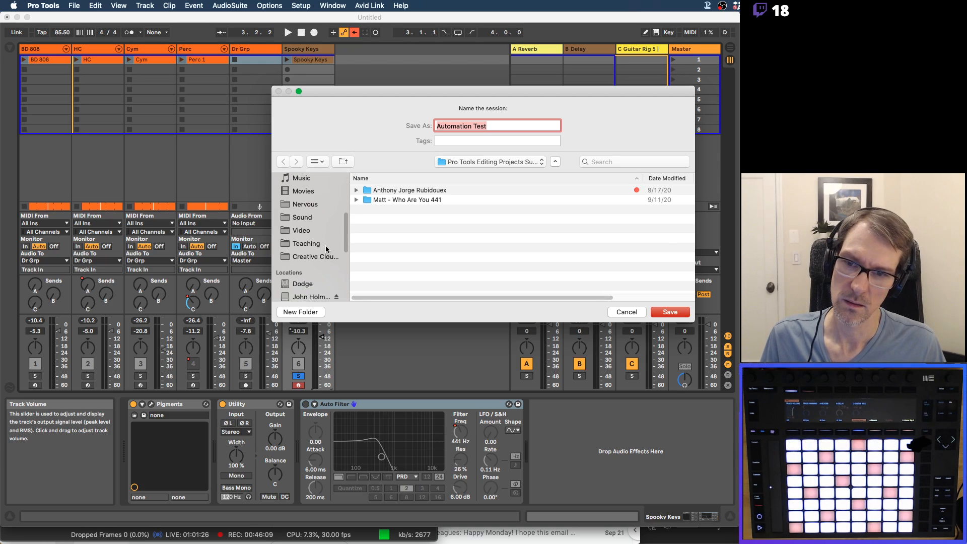
pyautogui.click(313, 244)
pyautogui.scroll(5, 314, 237)
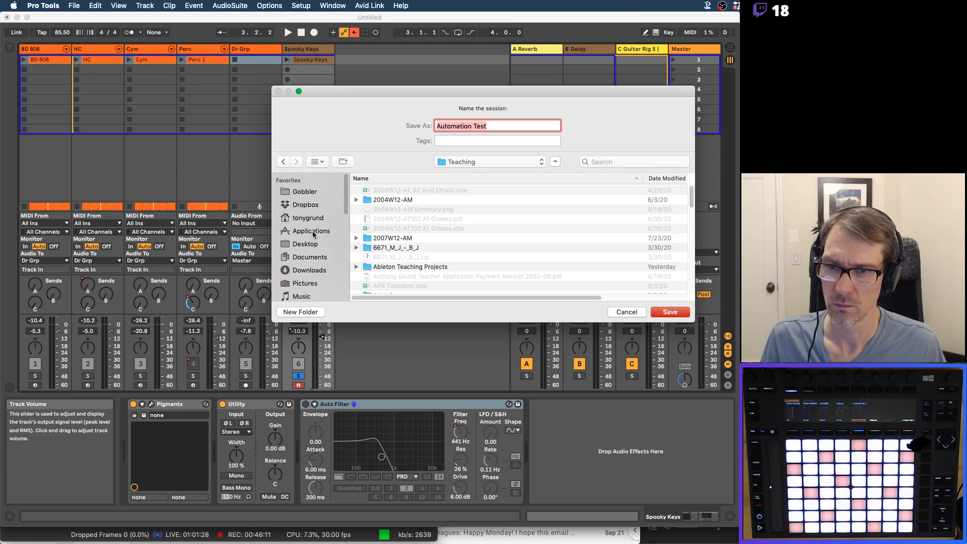
pyautogui.click(313, 256)
pyautogui.scroll(-10, 401, 233)
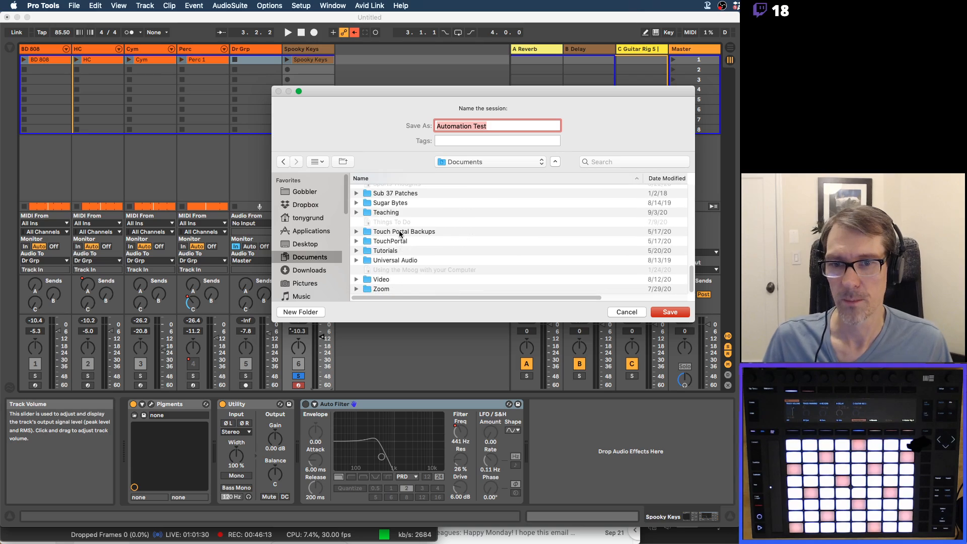
pyautogui.scroll(5, 400, 233)
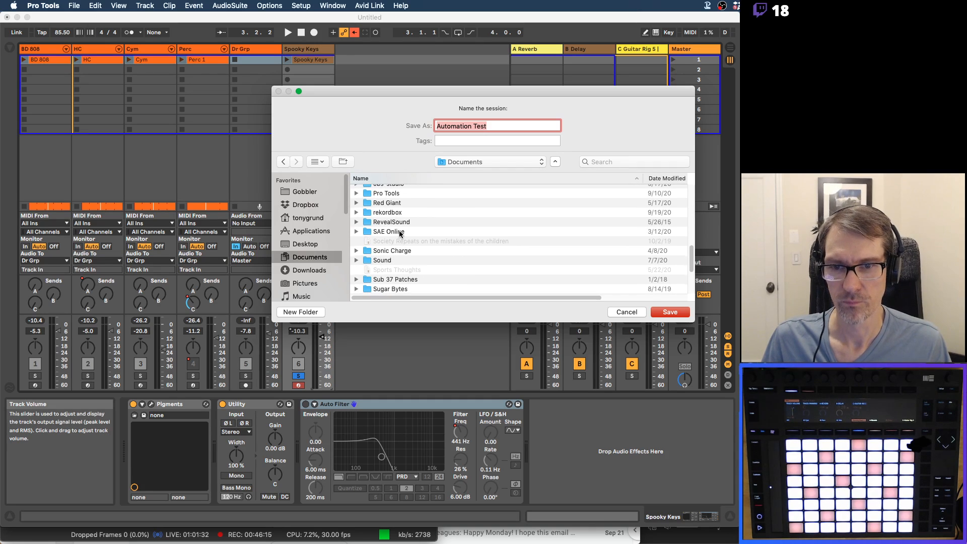
pyautogui.scroll(3, 400, 234)
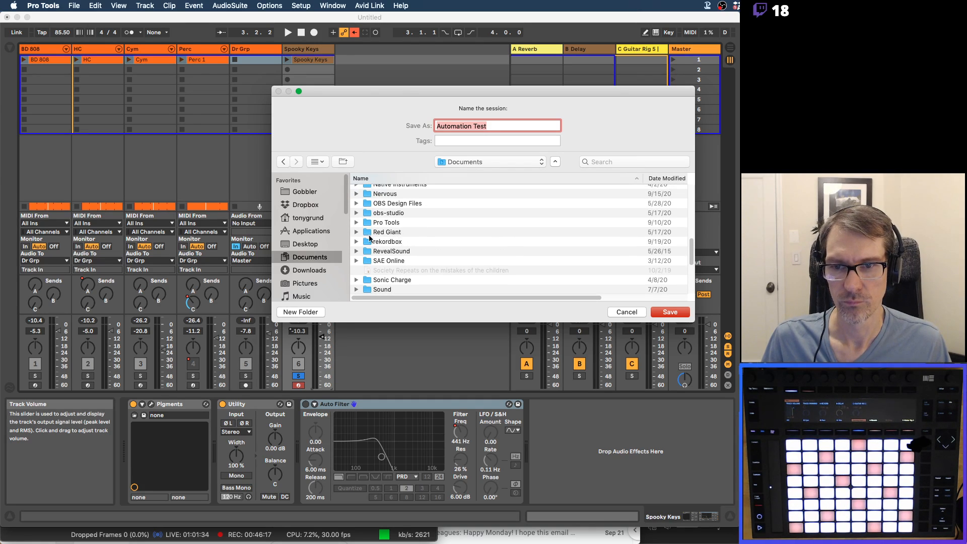
# Save the Automation Test session in the Pro Tools Projects folder inside Sound.
pyautogui.scroll(-5, 307, 246)
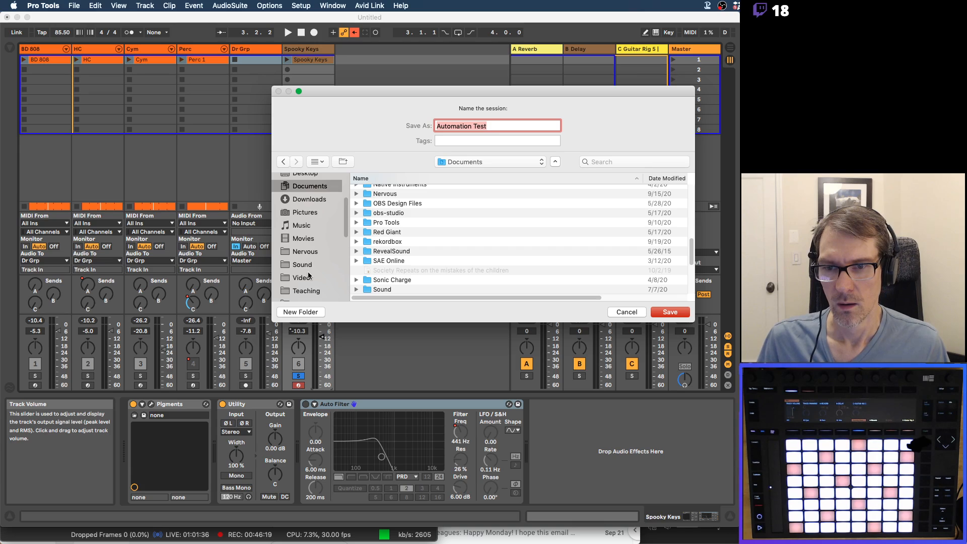
pyautogui.click(305, 264)
pyautogui.scroll(-10, 393, 242)
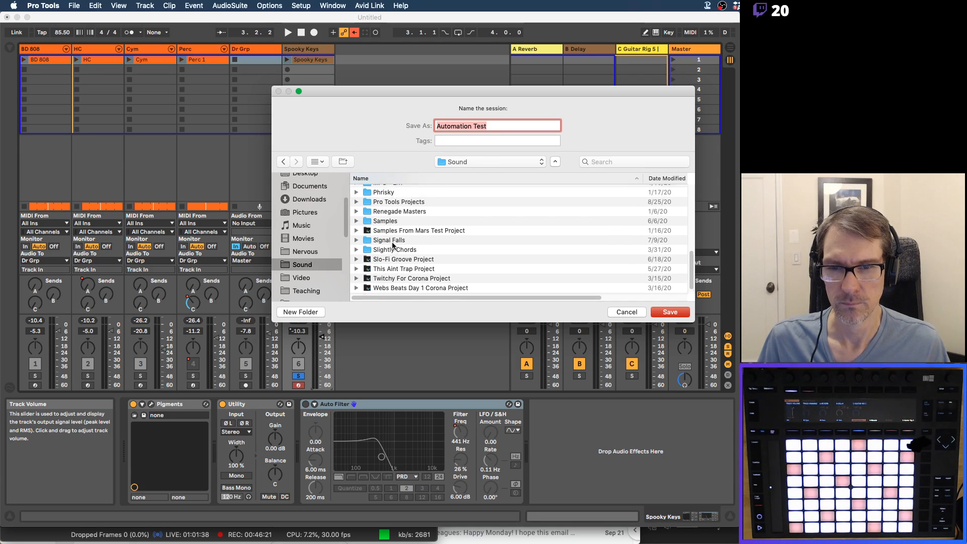
pyautogui.scroll(4, 393, 246)
pyautogui.click(398, 265)
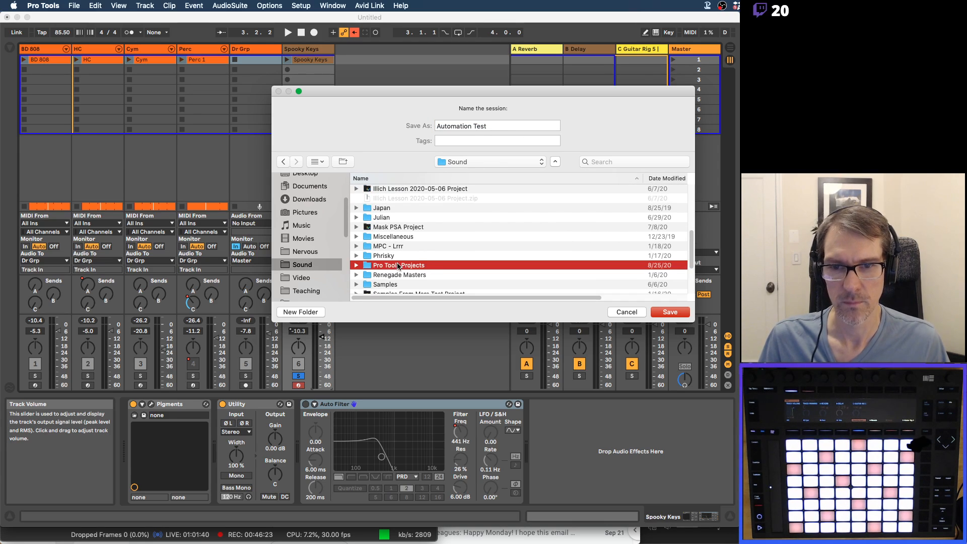
pyautogui.doubleClick(398, 265)
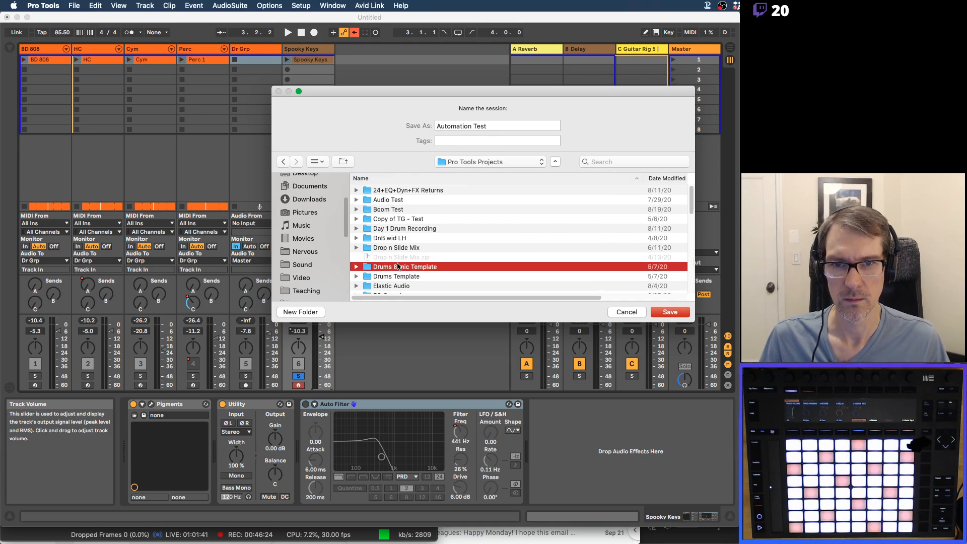
pyautogui.click(587, 248)
pyautogui.click(665, 314)
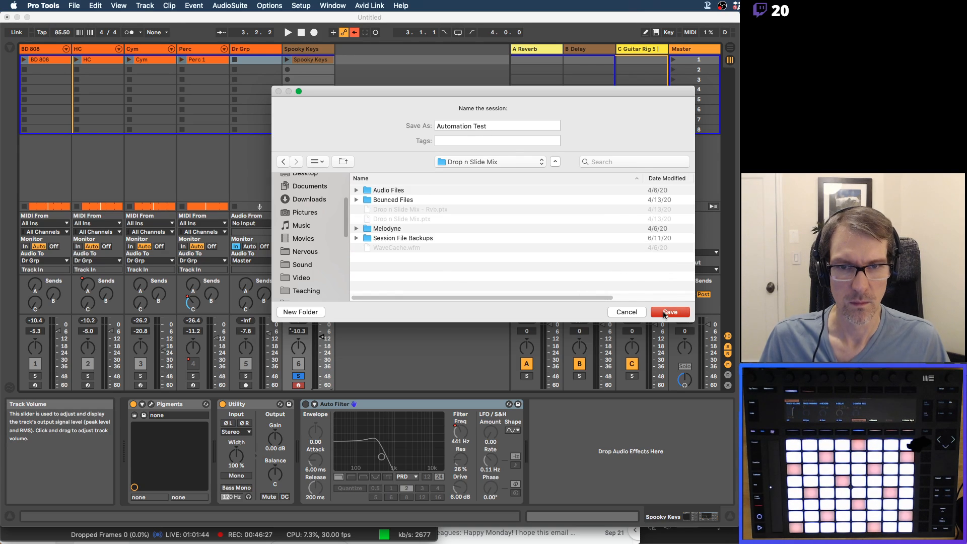
pyautogui.click(532, 164)
pyautogui.click(532, 172)
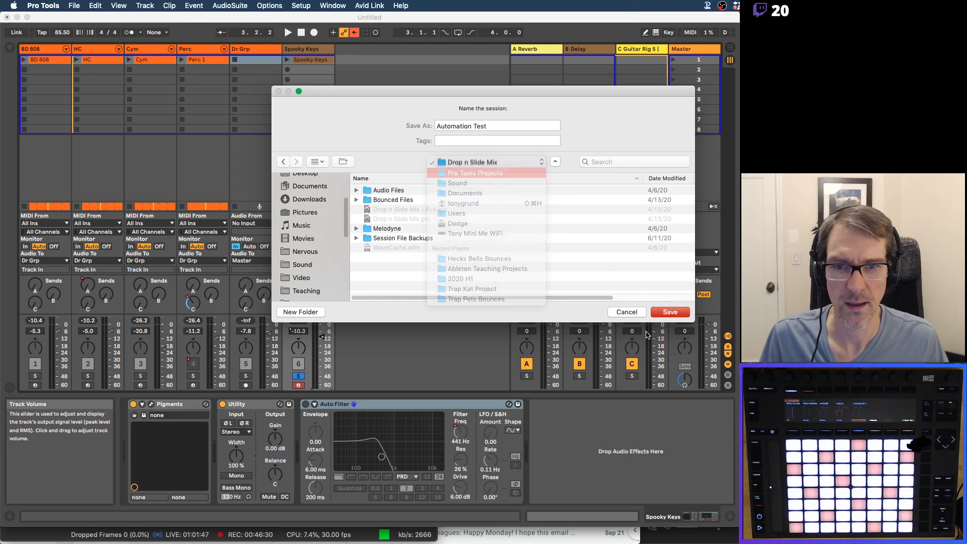
pyautogui.click(670, 313)
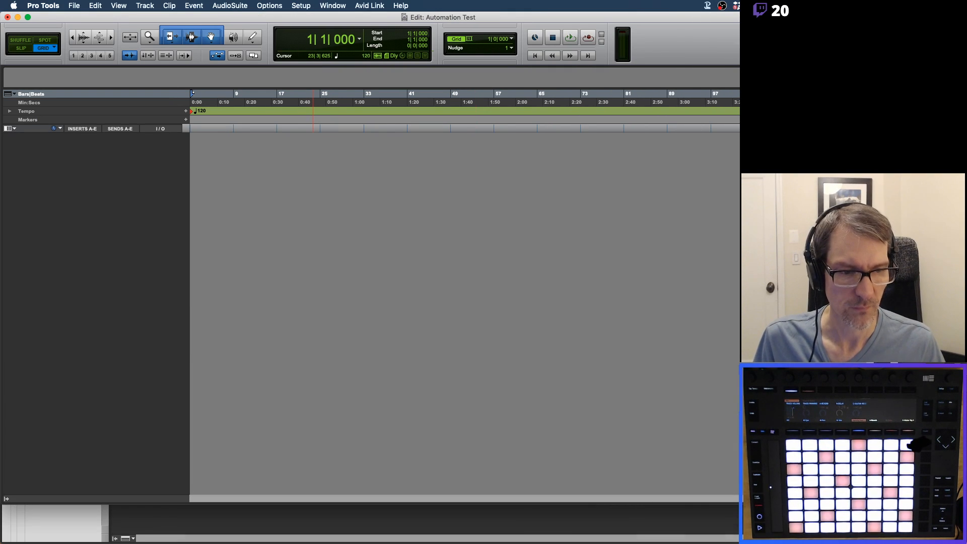
# Add one mono audio track in ticks and display its volume automation in a taller lane.
pyautogui.press('super+shift+n')
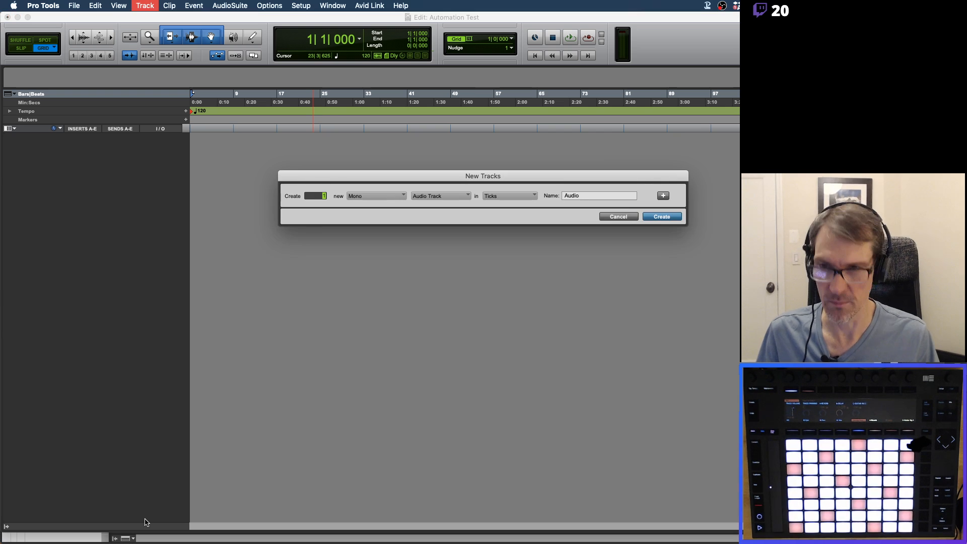
pyautogui.press('Return')
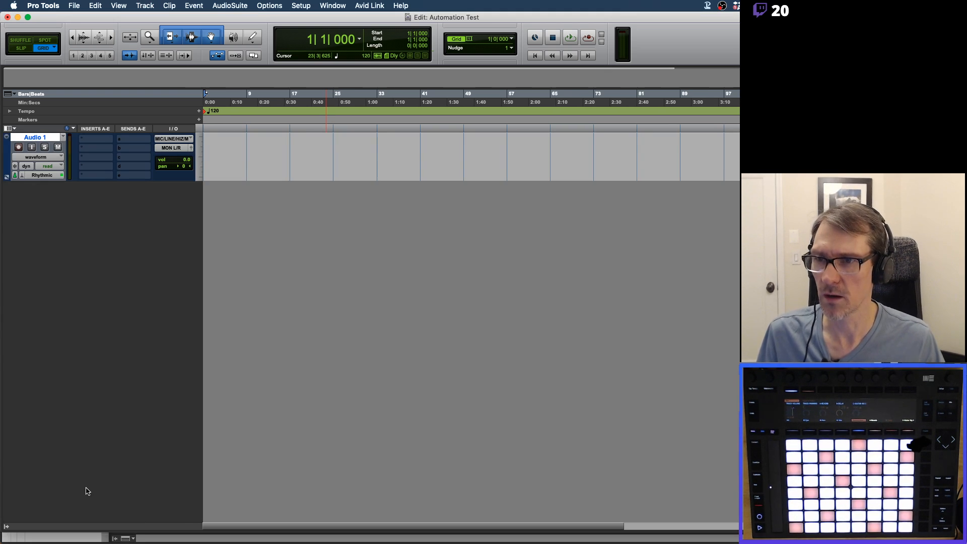
pyautogui.click(194, 150)
pyautogui.click(217, 160)
pyautogui.click(55, 158)
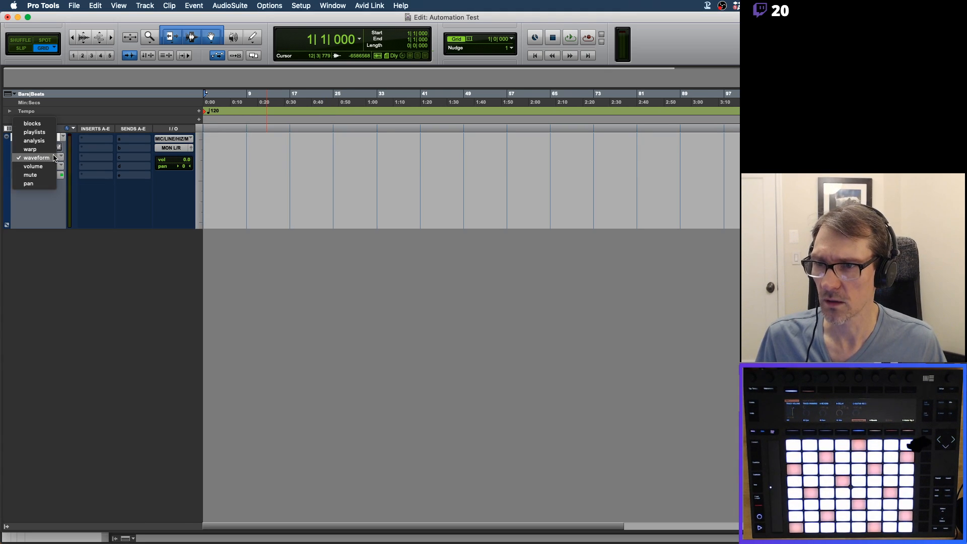
pyautogui.click(46, 166)
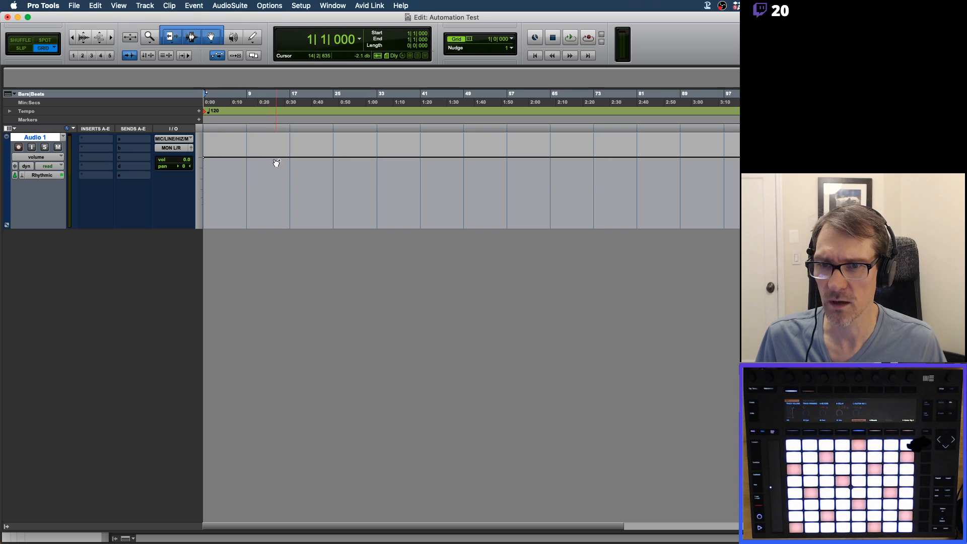
# Draw a volume fade on Audio 1 from bar 1 to silence at bar 5, with a raised breakpoint at bar 2.
pyautogui.moveTo(225, 157); pyautogui.dragTo(224, 234)
pyautogui.press('t')
pyautogui.press('t')
pyautogui.press('t')
pyautogui.press('t')
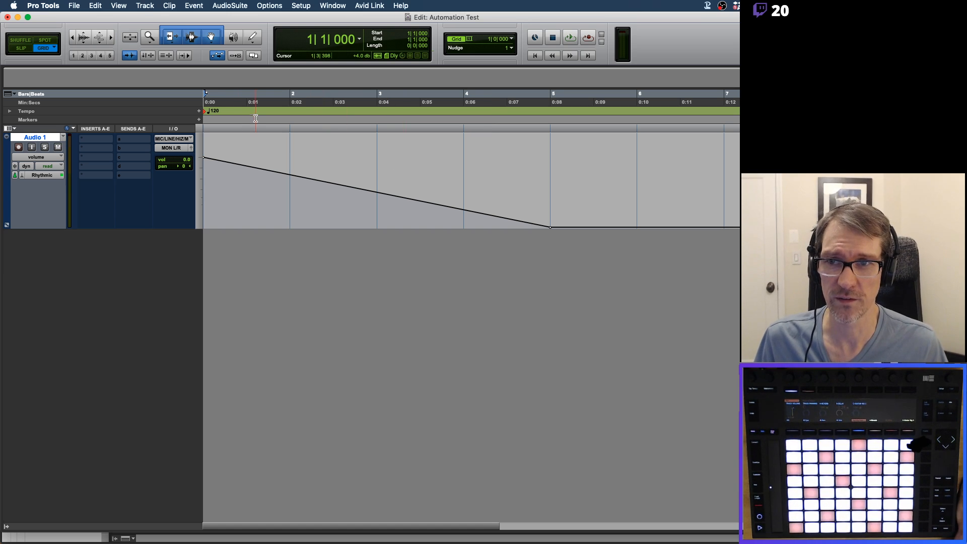
pyautogui.moveTo(297, 178); pyautogui.dragTo(297, 169)
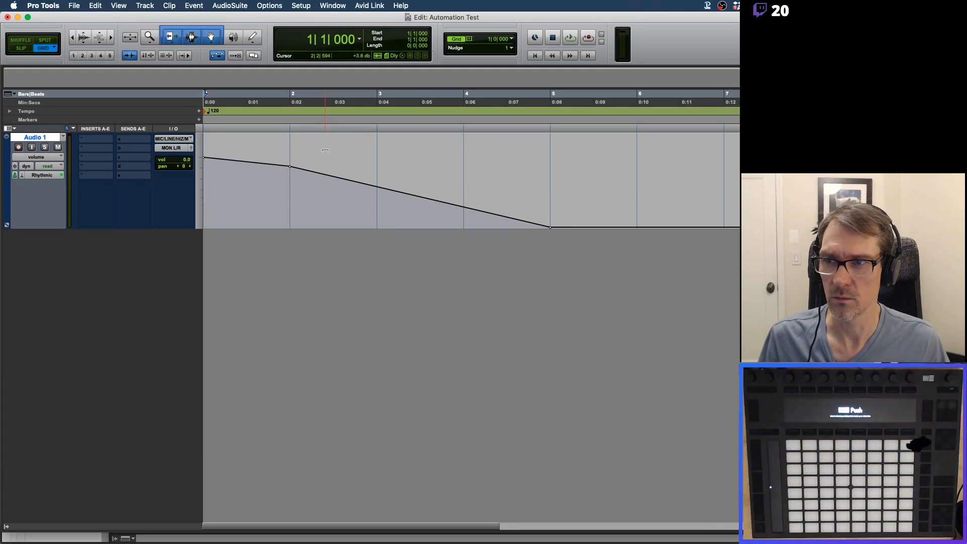
# Switch to Ableton Live, cancel the arrangement freeze in progress, and return to Pro Tools.
pyautogui.press('super+Tab')
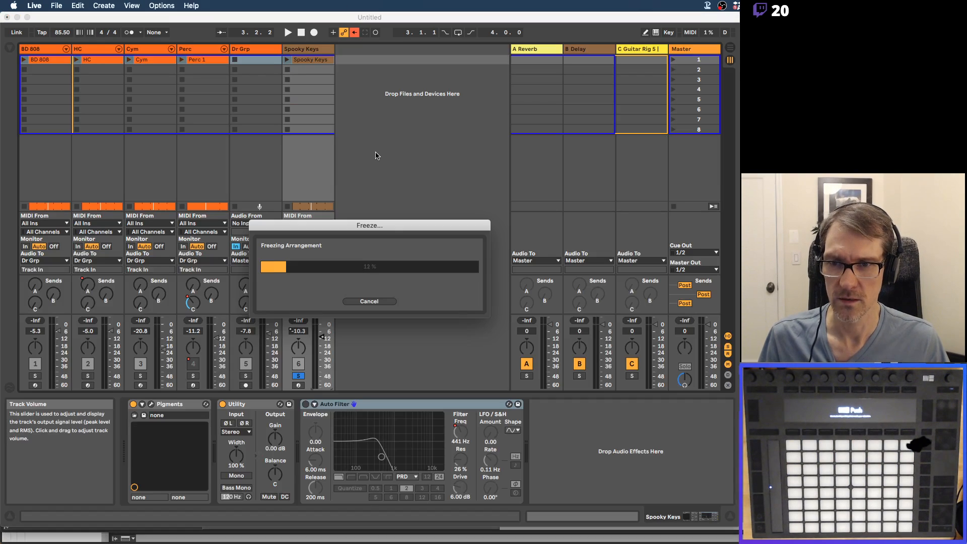
pyautogui.click(373, 301)
pyautogui.press('super+Tab')
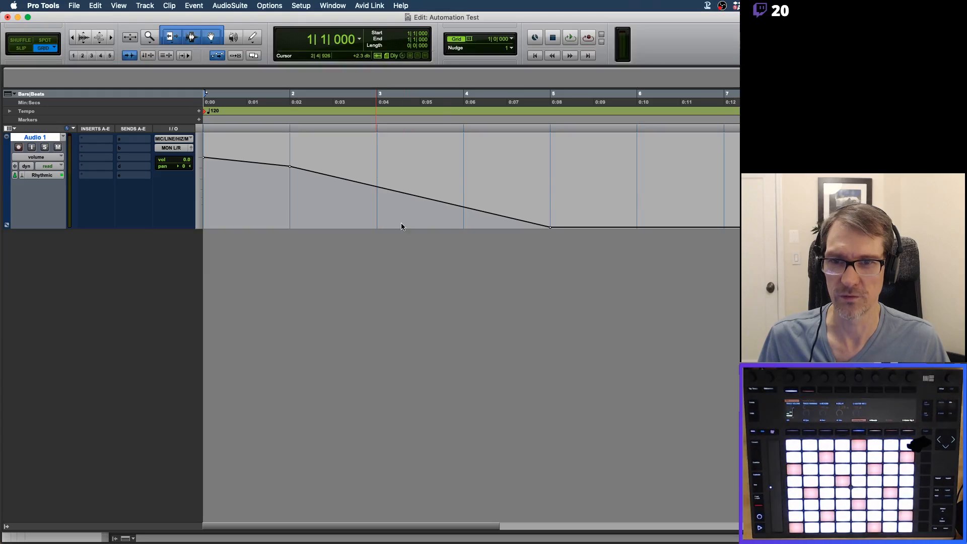
# Shape the Audio 1 fade into a falling curve in Slip mode, with breakpoints at about bars 2.6, 3.5 and 4.25.
pyautogui.moveTo(449, 205); pyautogui.dragTo(449, 188)
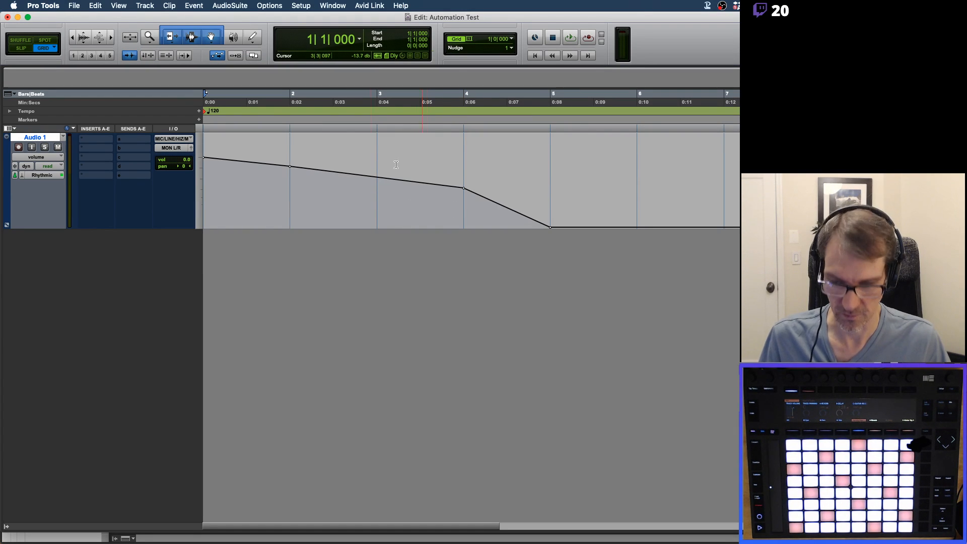
pyautogui.click(21, 48)
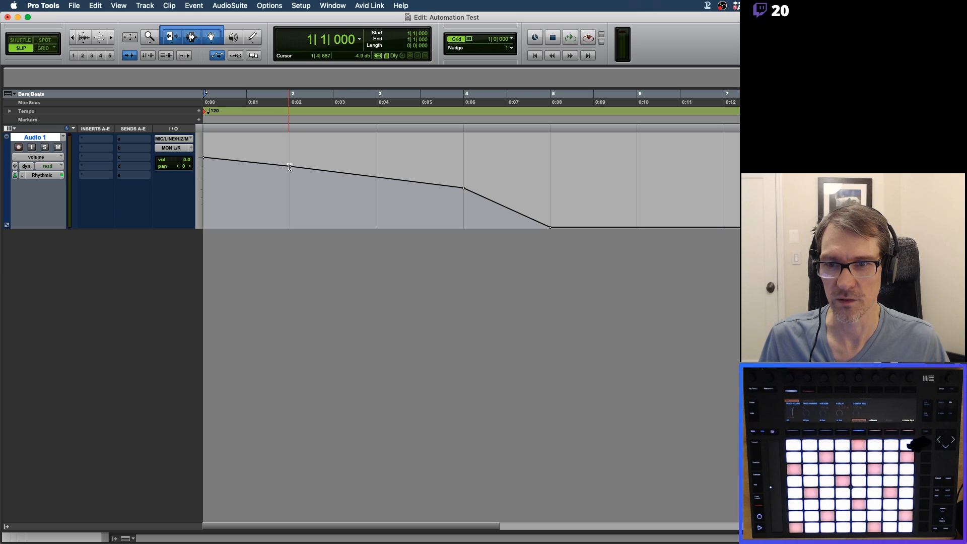
pyautogui.moveTo(293, 169); pyautogui.dragTo(343, 168)
pyautogui.moveTo(465, 191); pyautogui.dragTo(423, 180)
pyautogui.moveTo(480, 209); pyautogui.dragTo(486, 193)
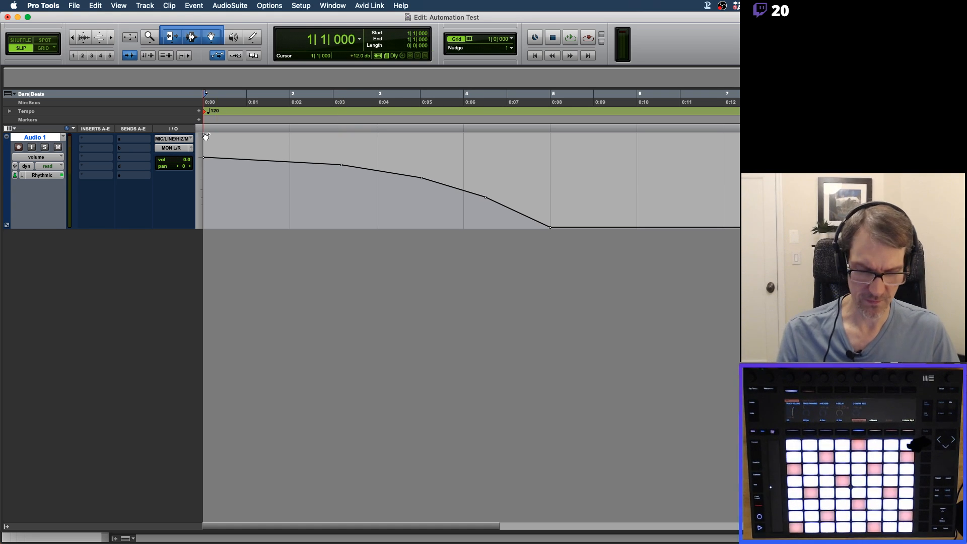
# Show the Mix window and try to override the Audio 1 volume automation by lowering the track's fader.
pyautogui.press('super+equal')
pyautogui.moveTo(125, 301); pyautogui.dragTo(122, 311)
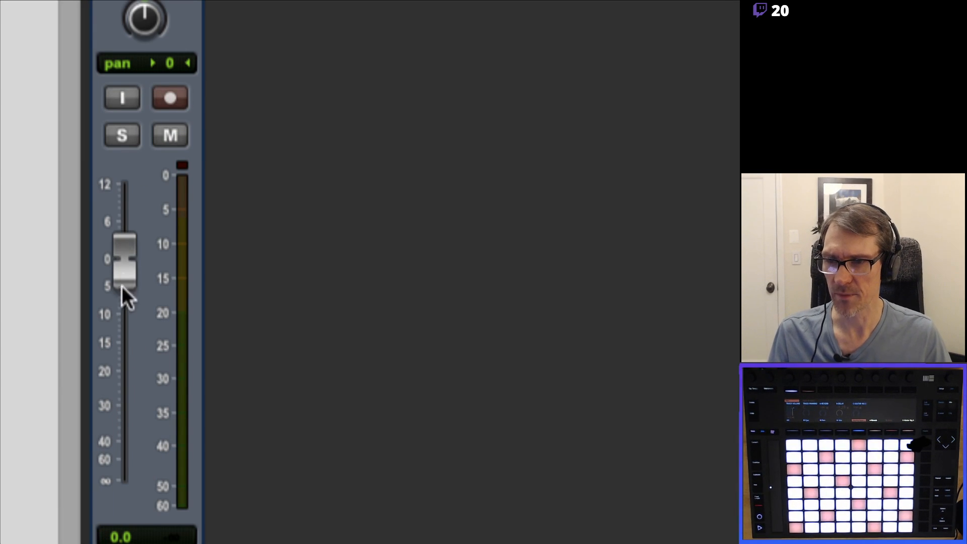
pyautogui.moveTo(123, 272); pyautogui.dragTo(117, 345)
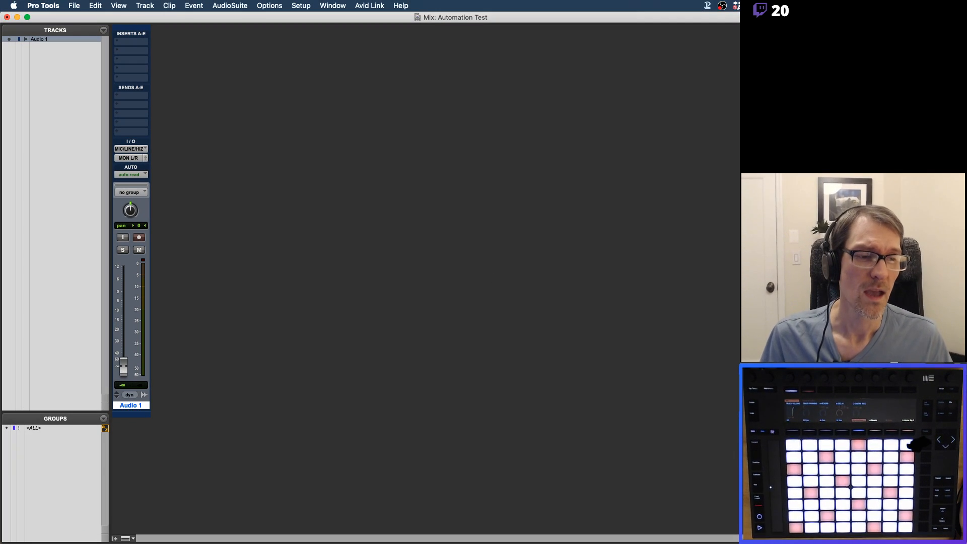
# Switch back to Ableton Live with the Session View mixer and the Spooky Keys volume fader displayed.
pyautogui.press('super+Tab')
pyautogui.press('super+Tab')
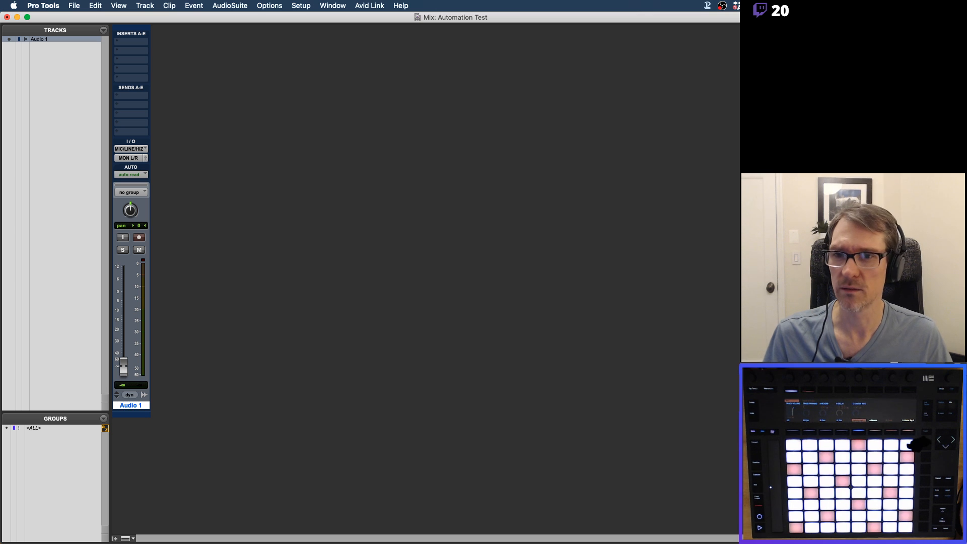
pyautogui.press('super+Tab')
pyautogui.press('super+Tab')
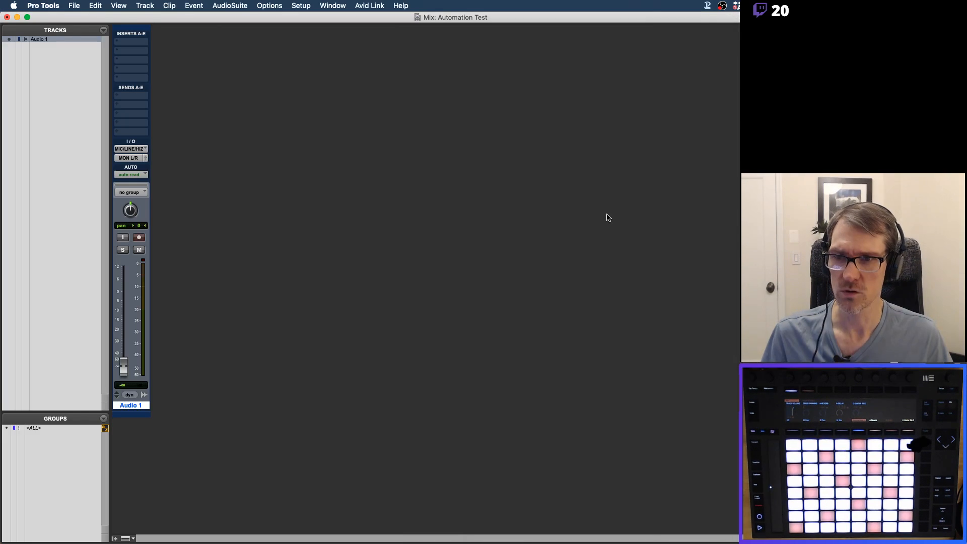
pyautogui.press('super+Tab')
pyautogui.press('super+Tab')
pyautogui.press('super+Tab')
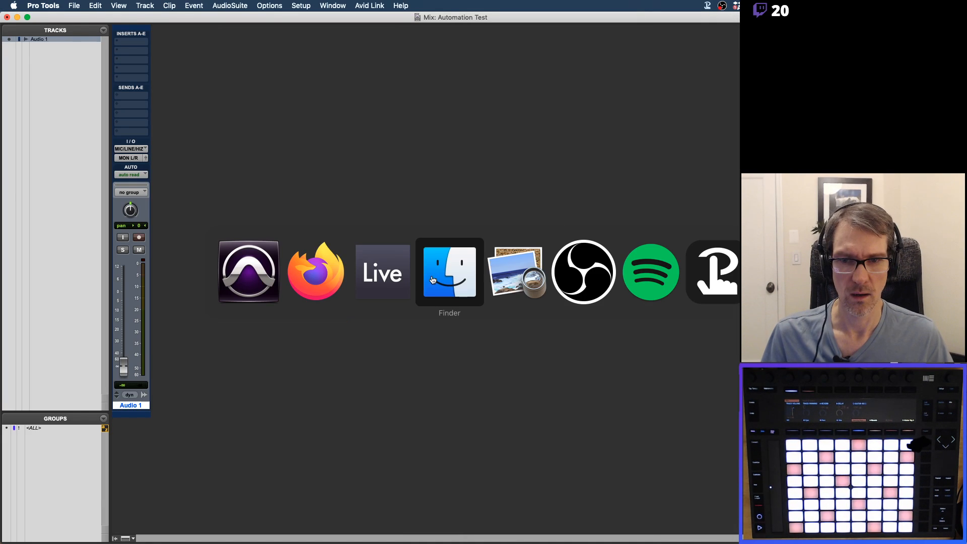
pyautogui.click(373, 283)
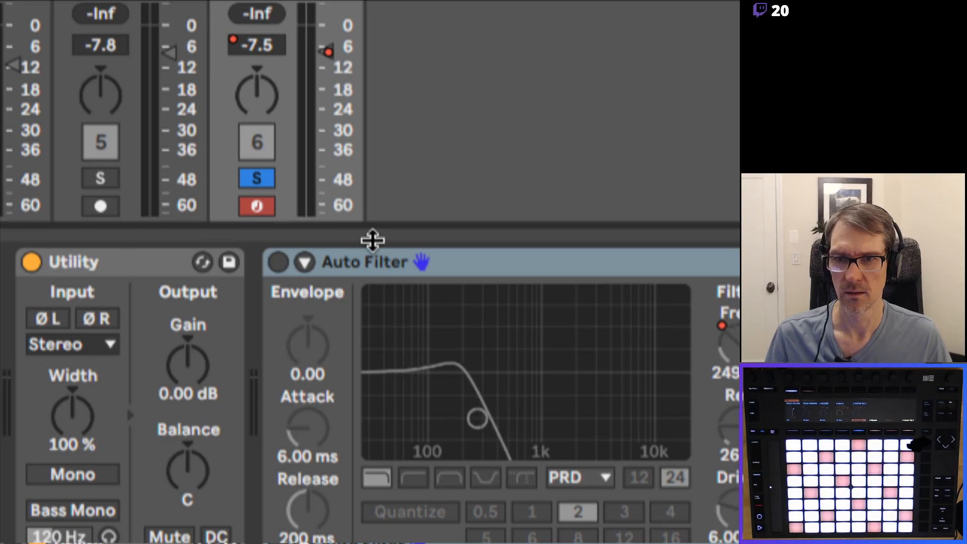
# Override the Spooky Keys volume automation from the mixer, and adjust the track volume to about -17.8 dB in Arrangement View.
pyautogui.moveTo(328, 65)
pyautogui.mouseDown()
pyautogui.moveTo(331, 156)
pyautogui.moveTo(326, 49)
pyautogui.mouseUp()
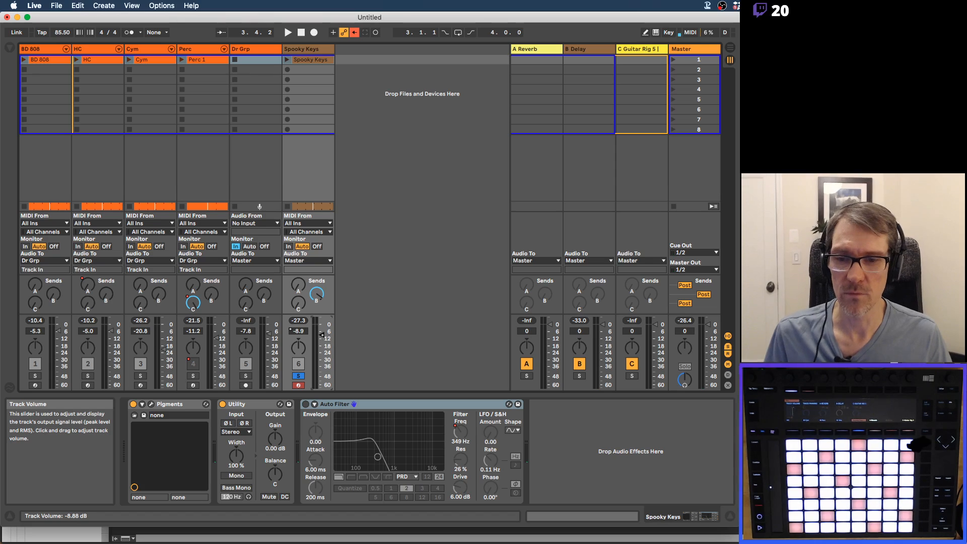
pyautogui.press('Tab')
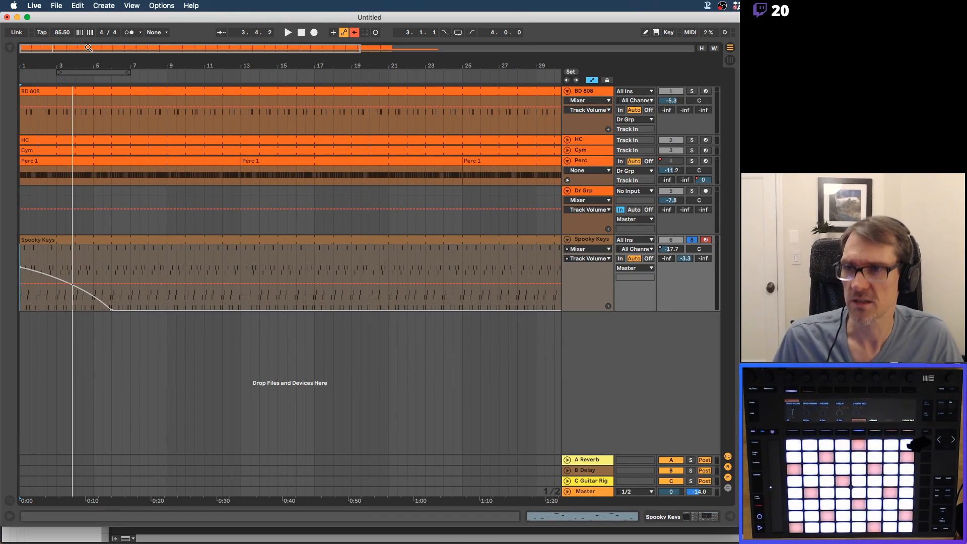
pyautogui.moveTo(23, 66); pyautogui.dragTo(83, 109)
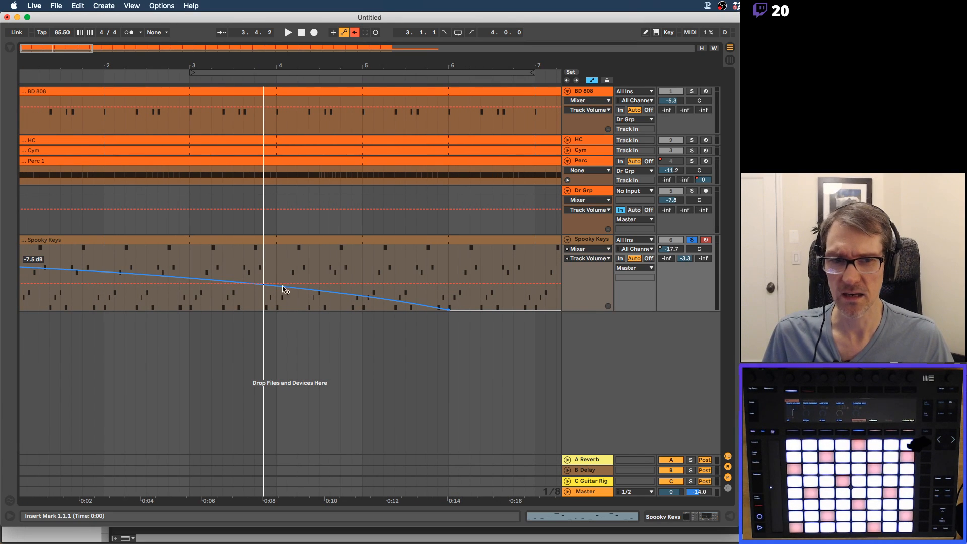
pyautogui.click(671, 249)
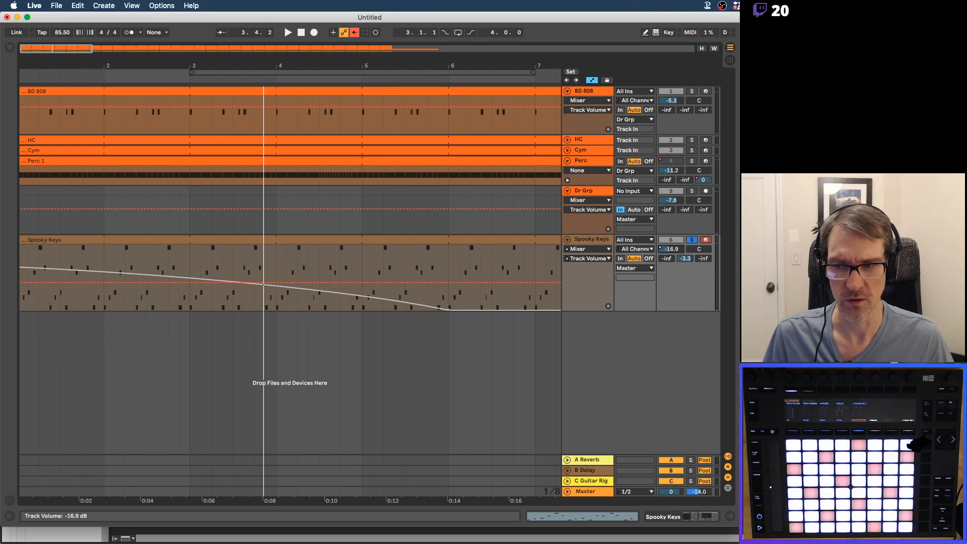
pyautogui.moveTo(671, 249); pyautogui.dragTo(671, 252)
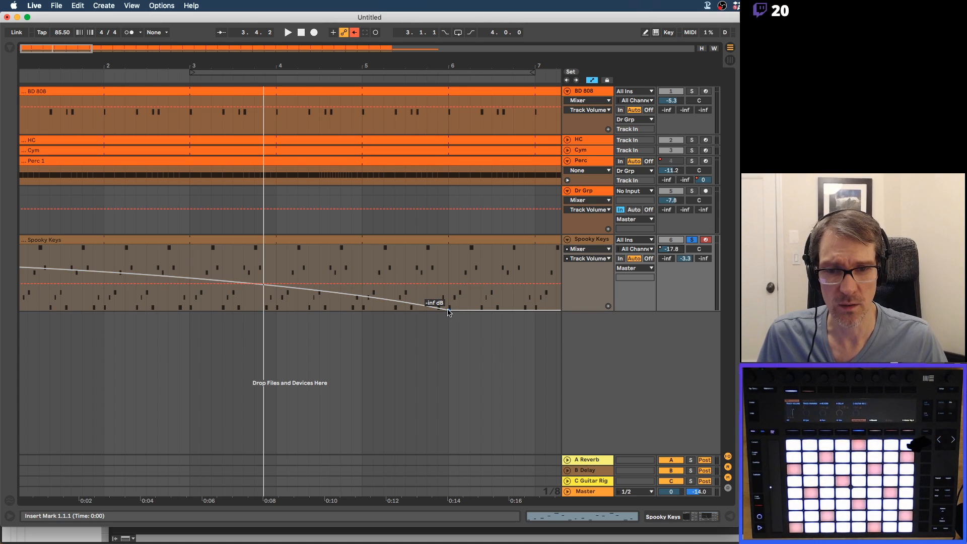
# Raise the end breakpoint of the Spooky Keys volume fade at bar 6 to about -24 dB while playing the arrangement.
pyautogui.moveTo(449, 309); pyautogui.dragTo(448, 284)
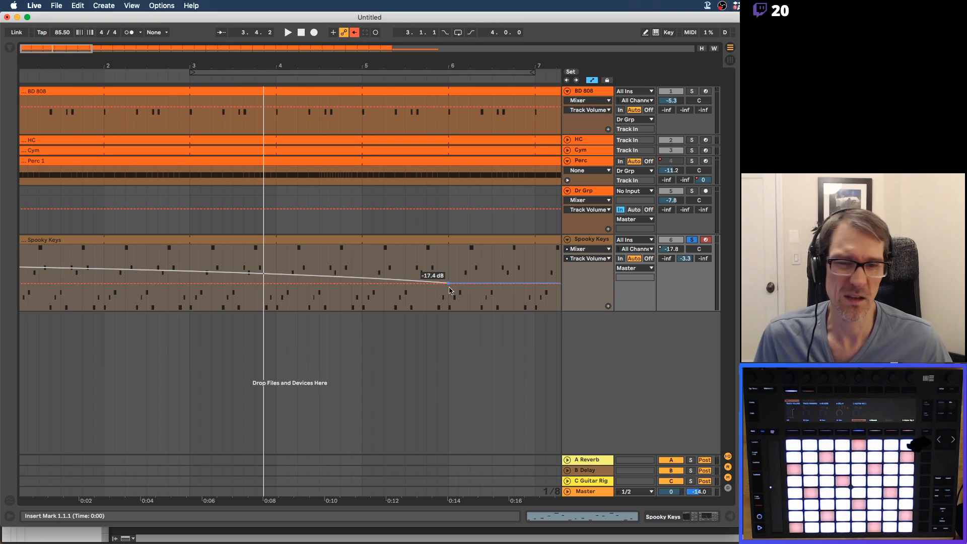
pyautogui.press('space')
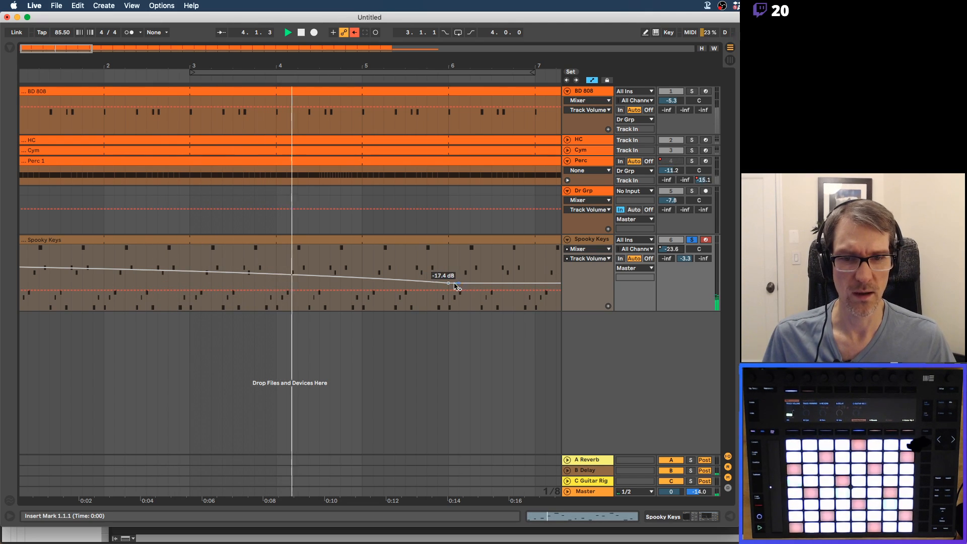
pyautogui.moveTo(448, 283); pyautogui.dragTo(448, 290)
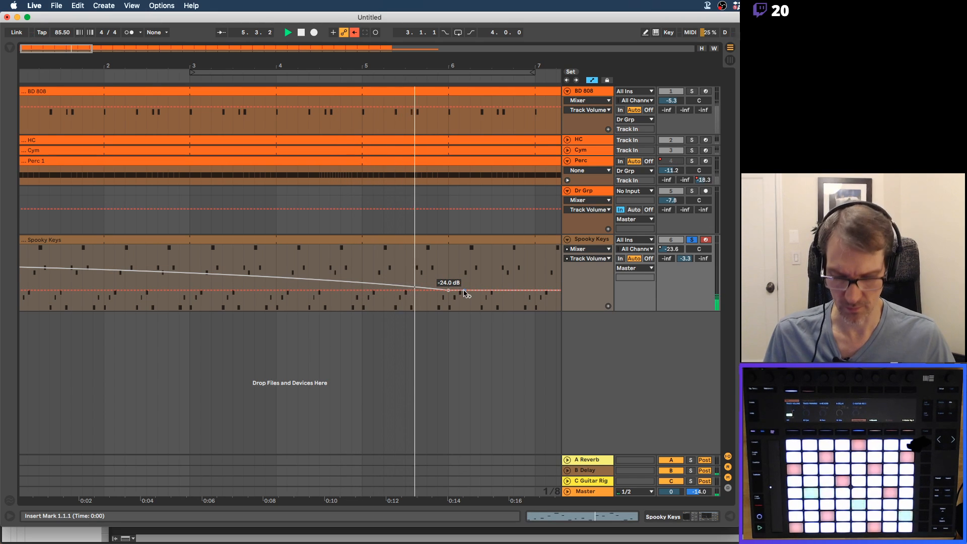
pyautogui.press('space')
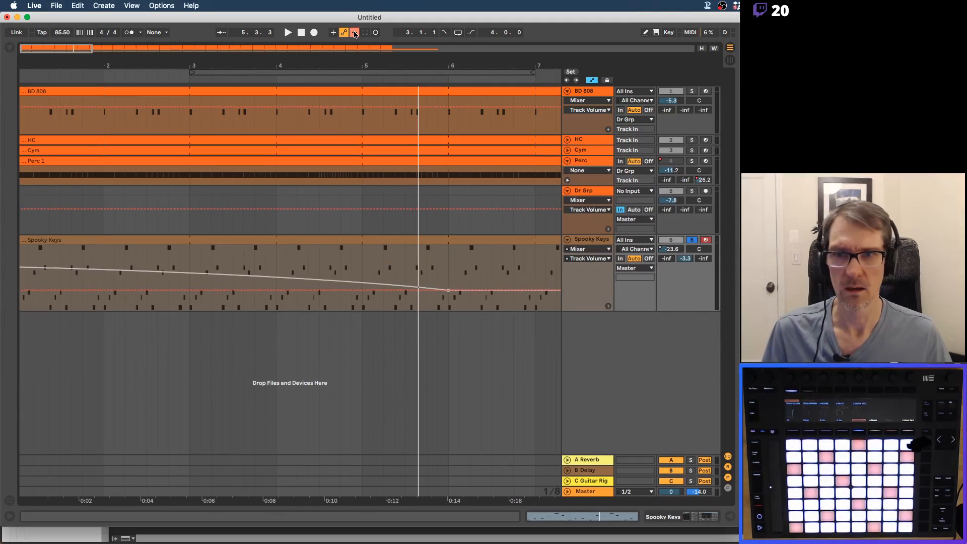
# Re-enable the overridden Spooky Keys automation, and compare it with the Audio 1 fader in the Pro Tools Mix window before returning to Ableton Live.
pyautogui.click(361, 34)
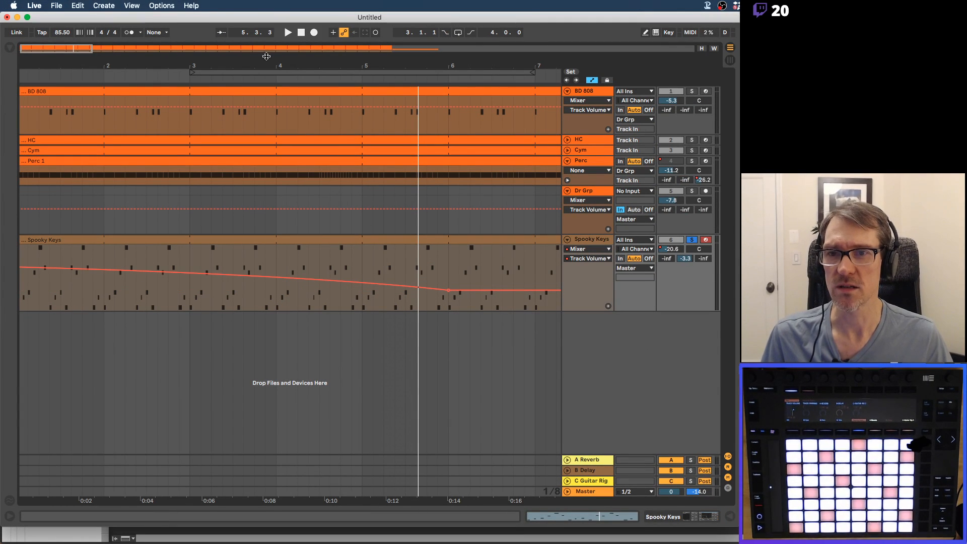
pyautogui.moveTo(266, 63); pyautogui.dragTo(224, 63)
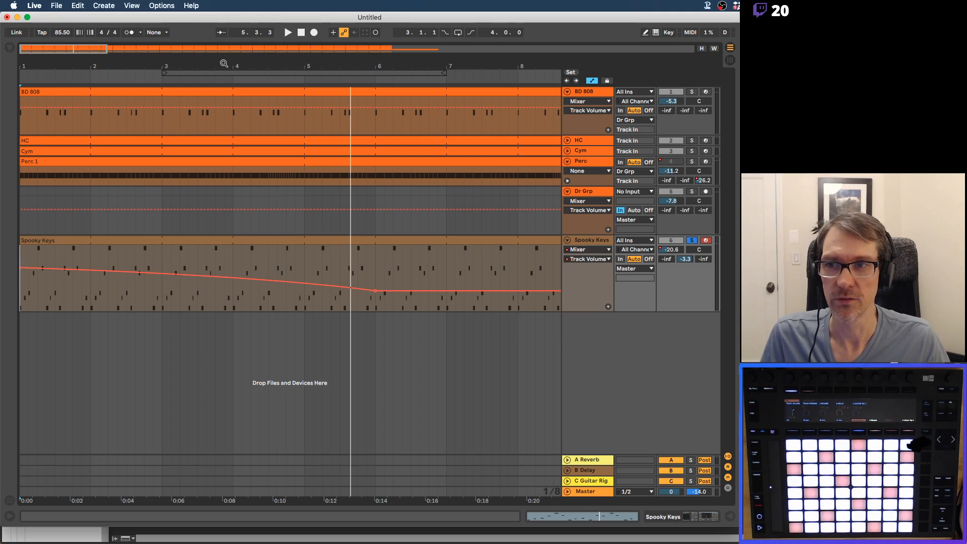
pyautogui.press('super+Tab')
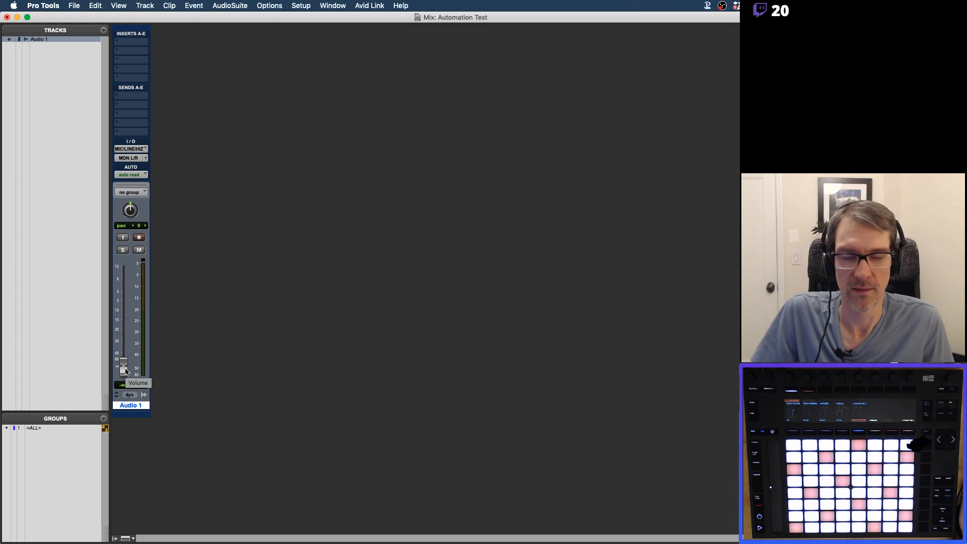
pyautogui.press('super+Tab')
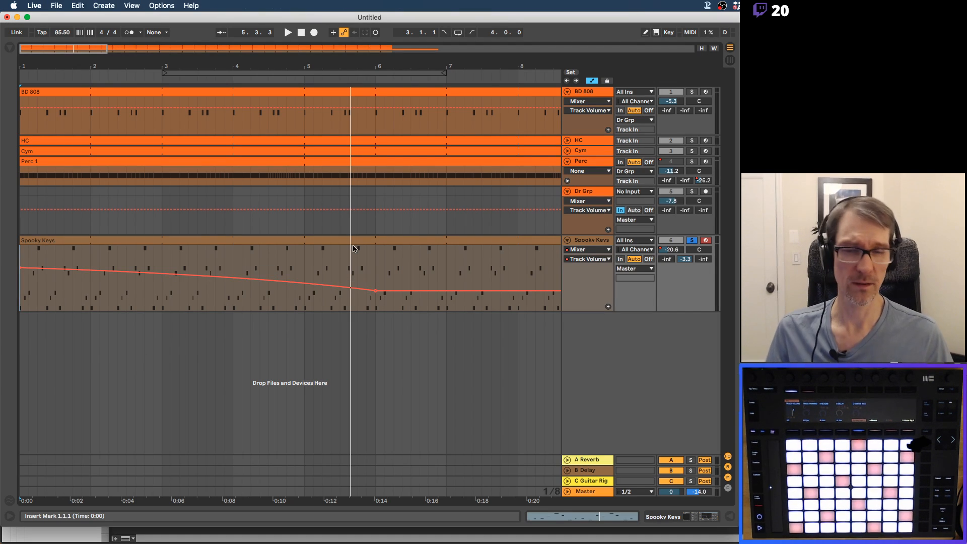
# Clear the Spooky Keys volume automation breakpoints between the start of the song and 6.2.3.
pyautogui.click(391, 266)
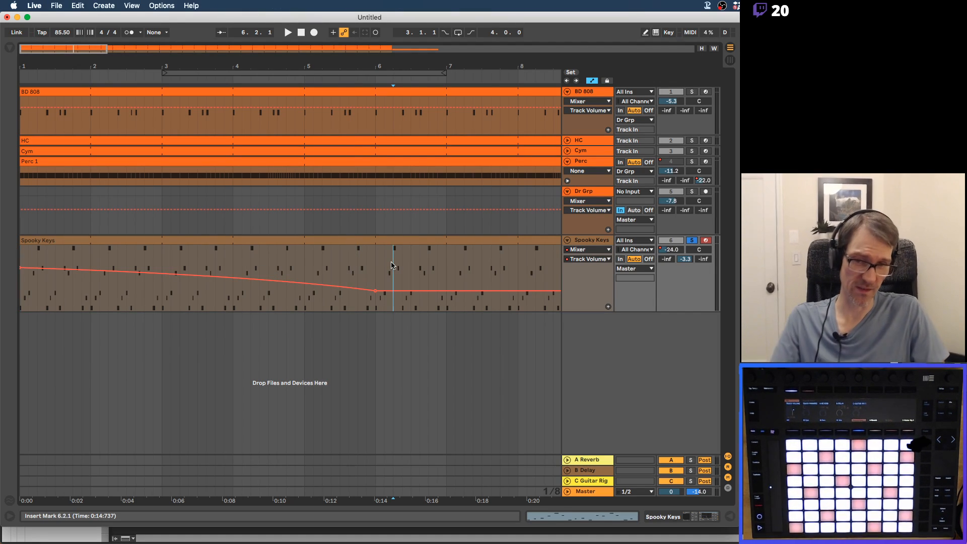
pyautogui.press('super+a')
pyautogui.click(391, 266)
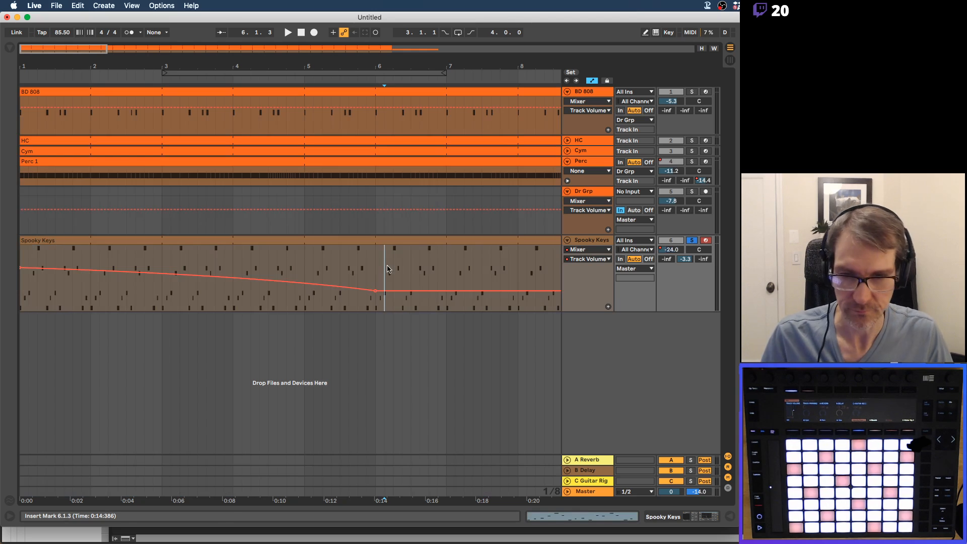
pyautogui.moveTo(402, 264); pyautogui.dragTo(0, 312)
pyautogui.press('Delete')
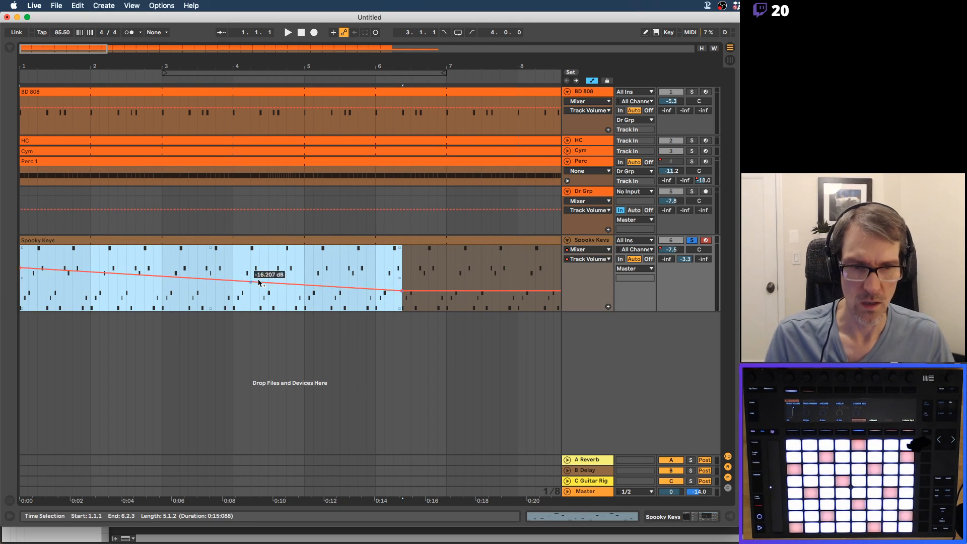
# Remove the remaining volume automation from Spooky Keys and adjust the track volume to about -6.1 dB.
pyautogui.click(689, 286)
pyautogui.click(678, 251)
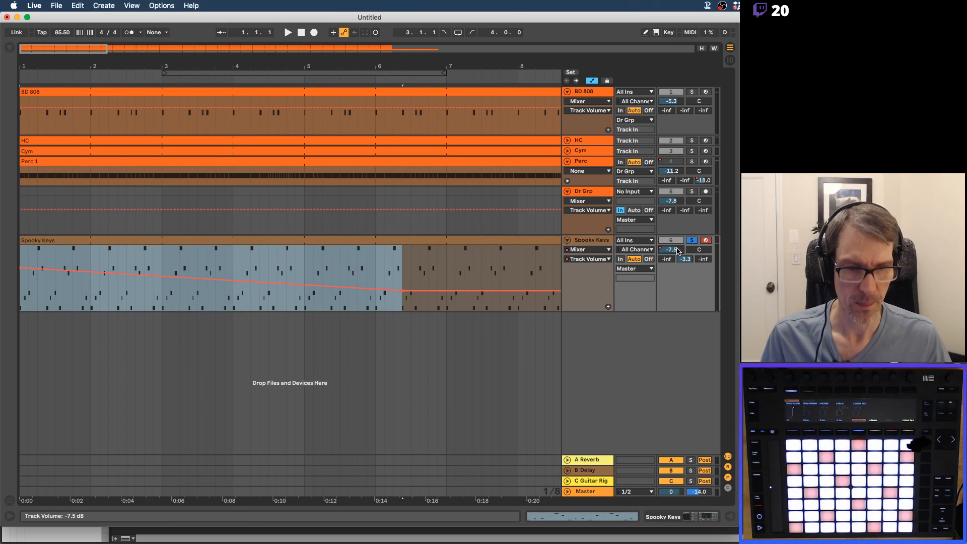
pyautogui.moveTo(677, 251); pyautogui.dragTo(678, 272)
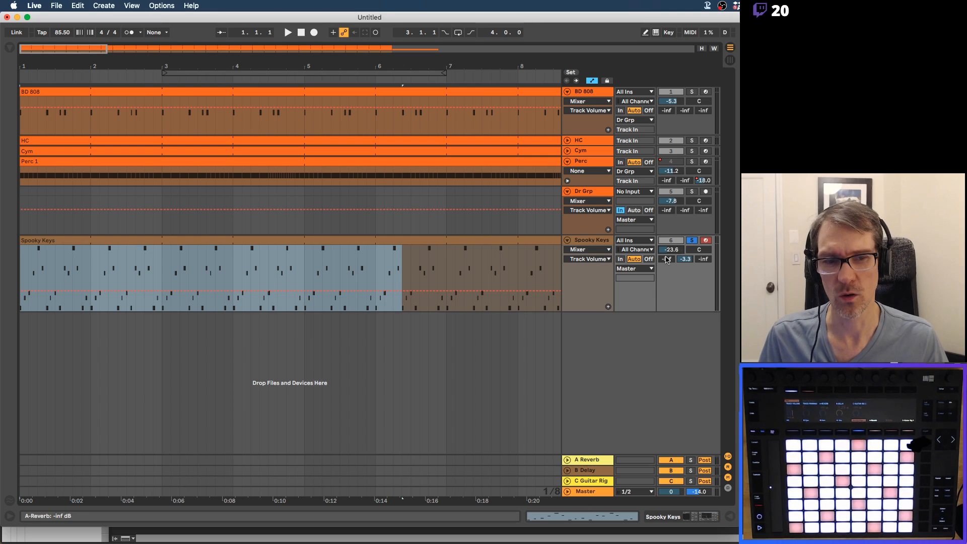
pyautogui.doubleClick(669, 251)
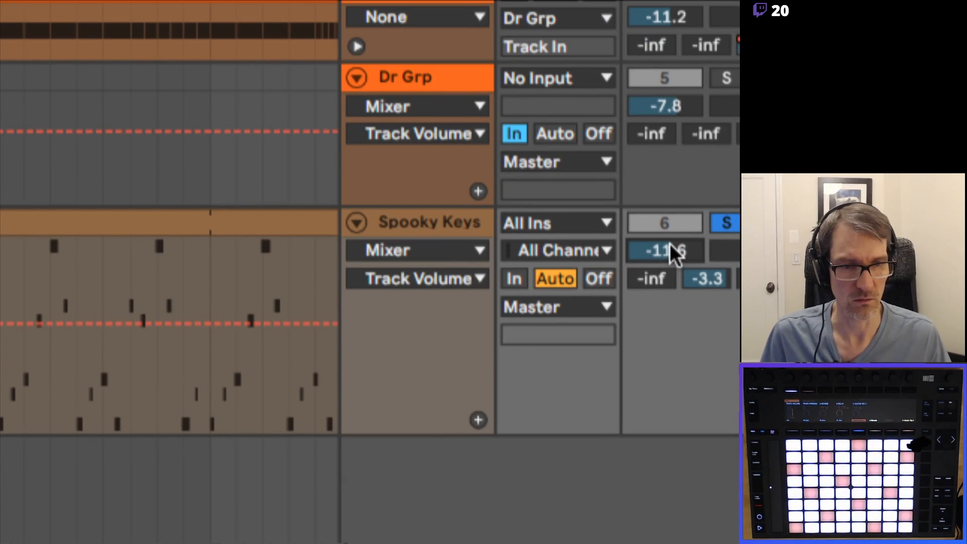
pyautogui.moveTo(674, 250); pyautogui.dragTo(674, 255)
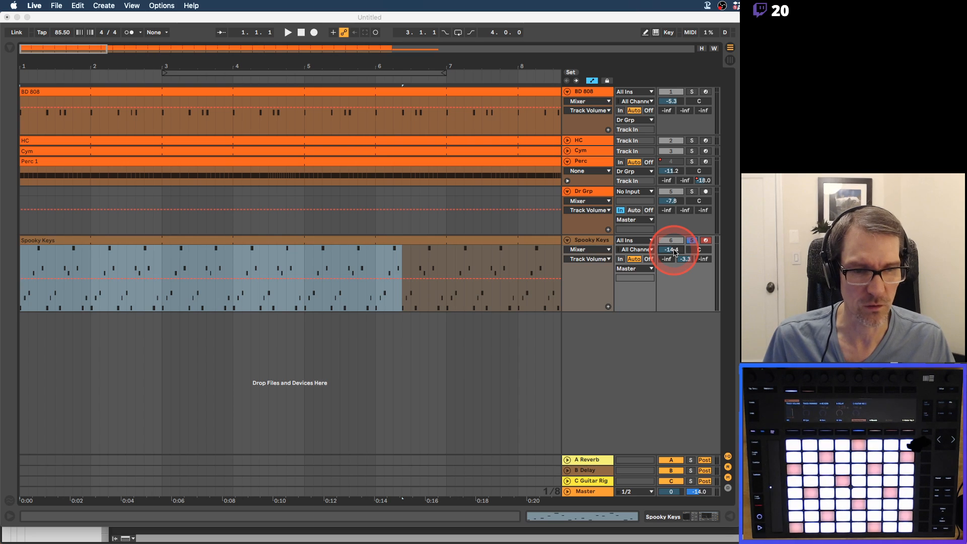
pyautogui.press('super+Tab')
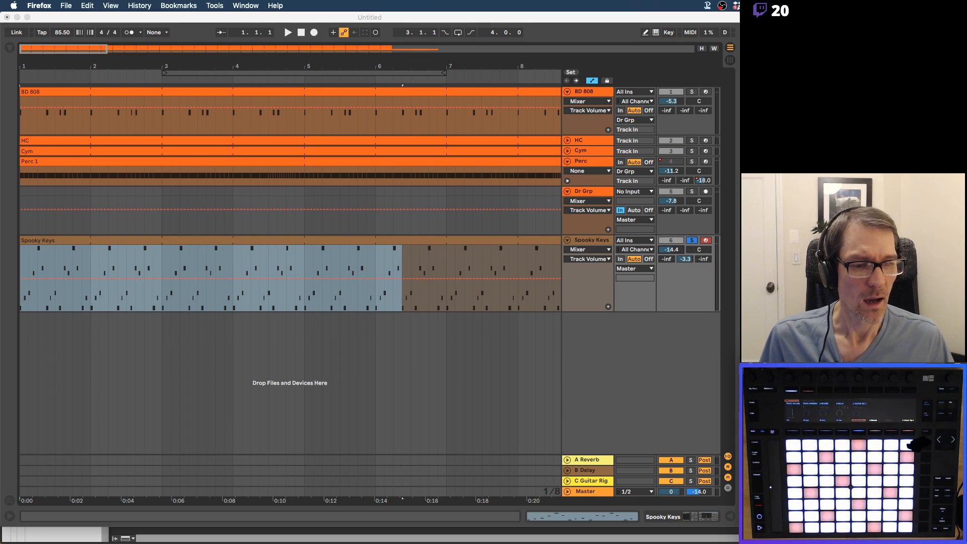
pyautogui.click(733, 261)
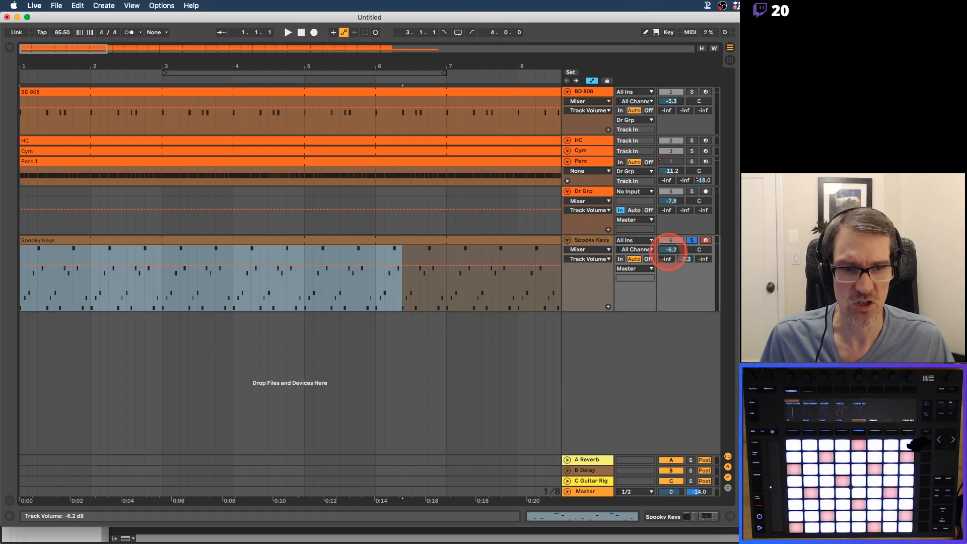
# Move Utility behind Auto Filter at the end of the Spooky Keys device chain and set the track volume to 0 dB.
pyautogui.doubleClick(587, 240)
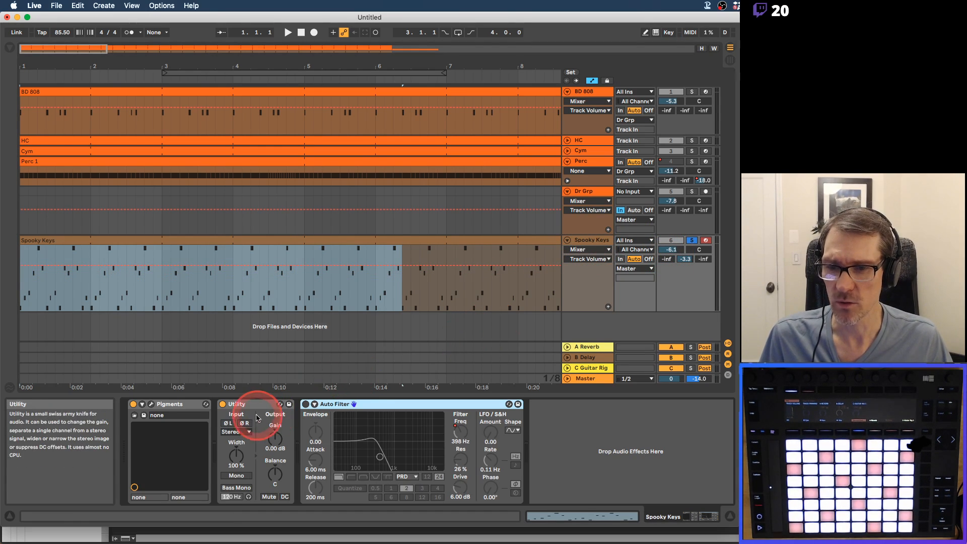
pyautogui.moveTo(257, 417); pyautogui.dragTo(554, 417)
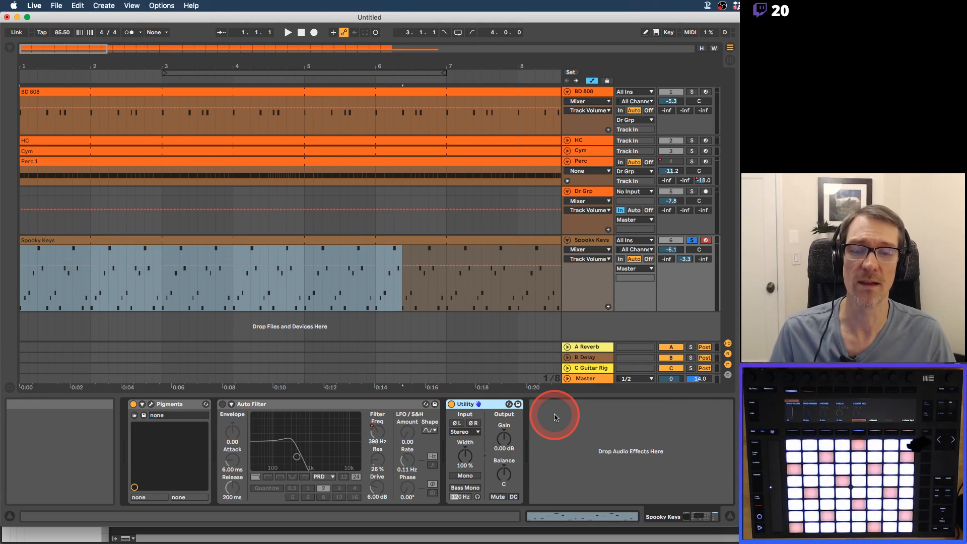
pyautogui.click(502, 447)
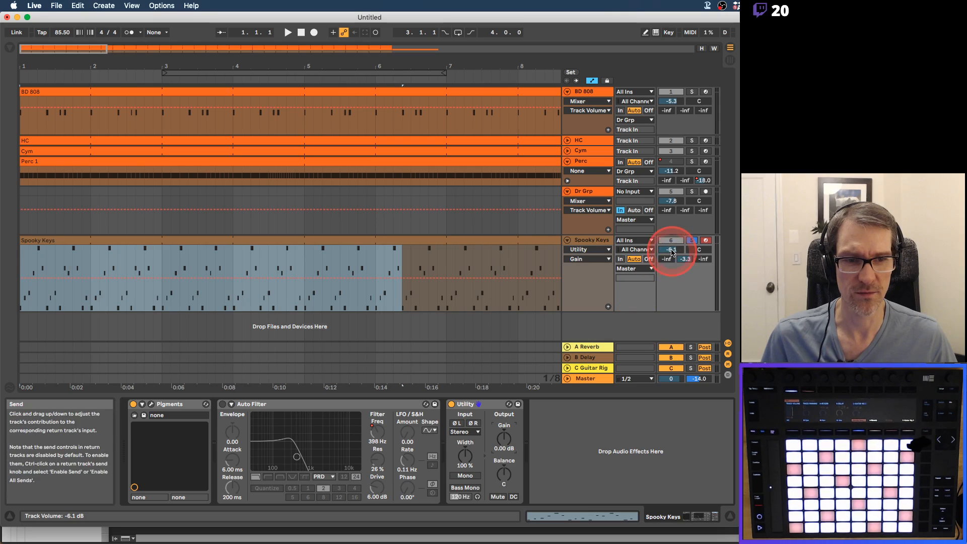
pyautogui.moveTo(672, 249); pyautogui.dragTo(673, 252)
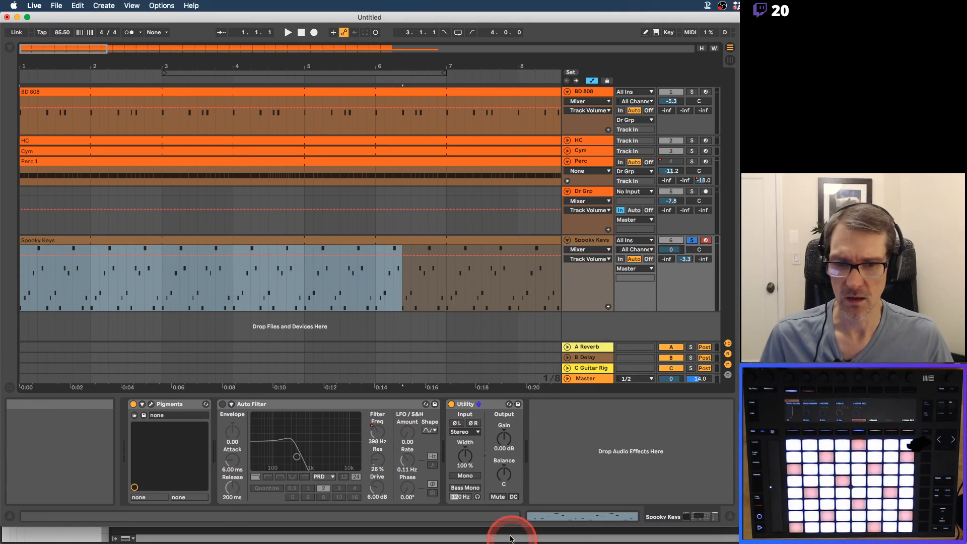
# Draw a curved Utility Gain dip on Spooky Keys, starting at 0 dB, falling to about -14 dB near bar 2.6 and returning by bar 5.
pyautogui.click(506, 439)
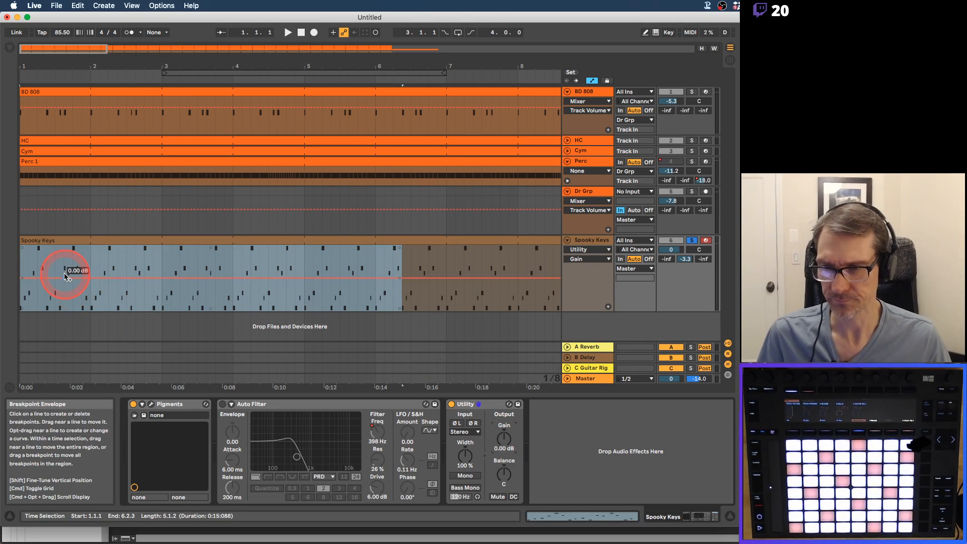
pyautogui.click(24, 278)
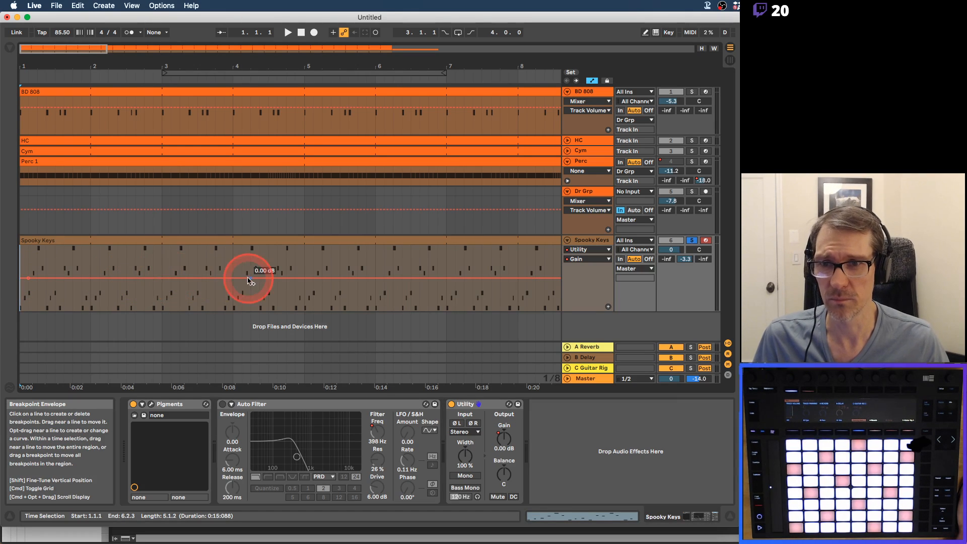
pyautogui.moveTo(303, 278); pyautogui.dragTo(304, 289)
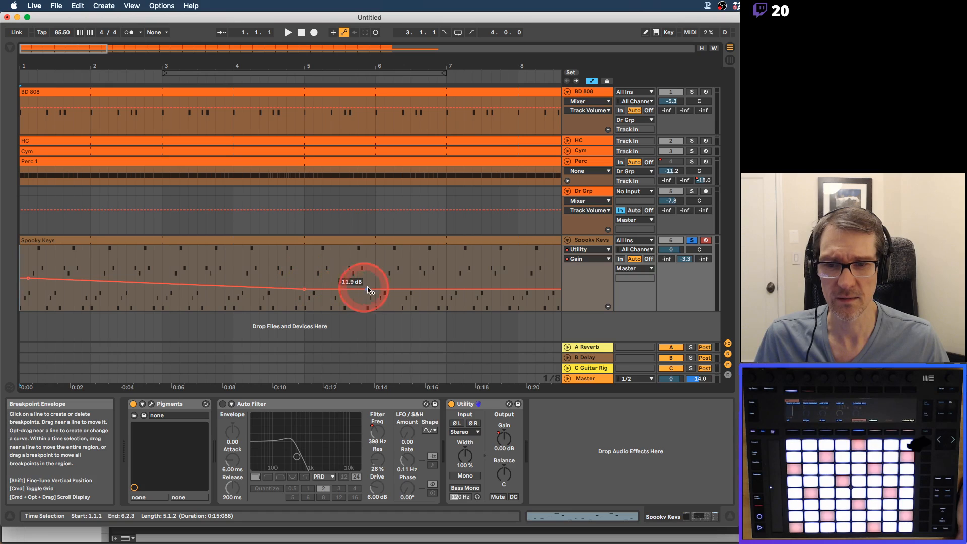
pyautogui.moveTo(460, 287); pyautogui.dragTo(479, 277)
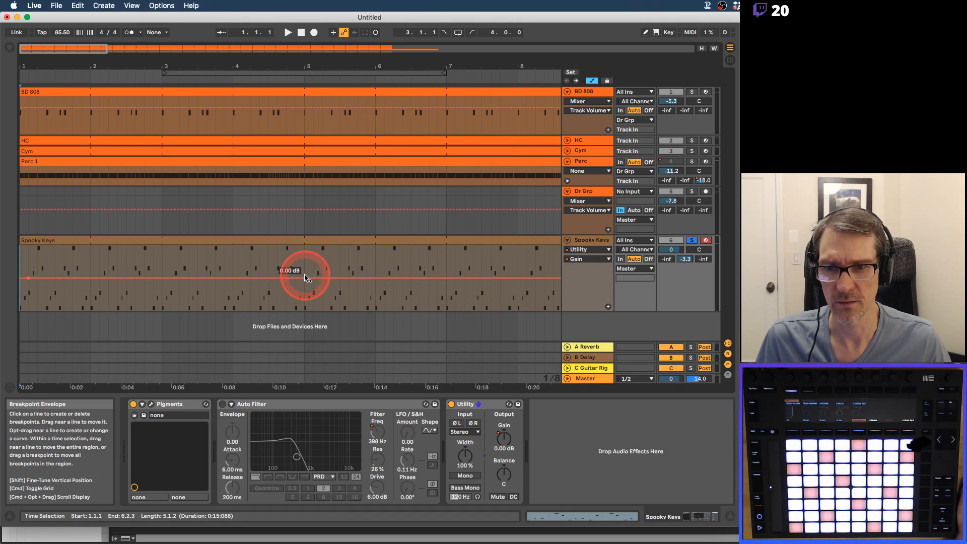
pyautogui.moveTo(137, 278); pyautogui.dragTo(136, 292)
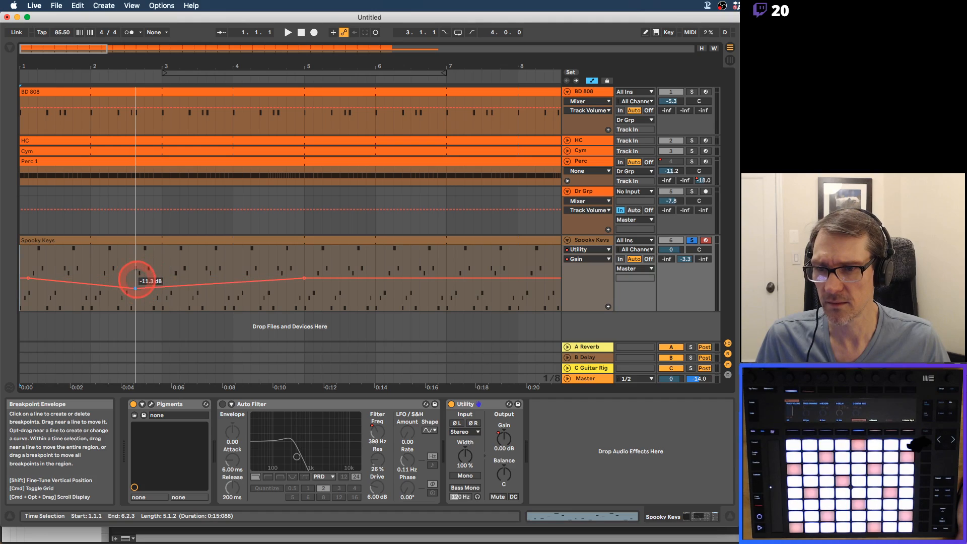
pyautogui.moveTo(220, 284); pyautogui.dragTo(220, 295)
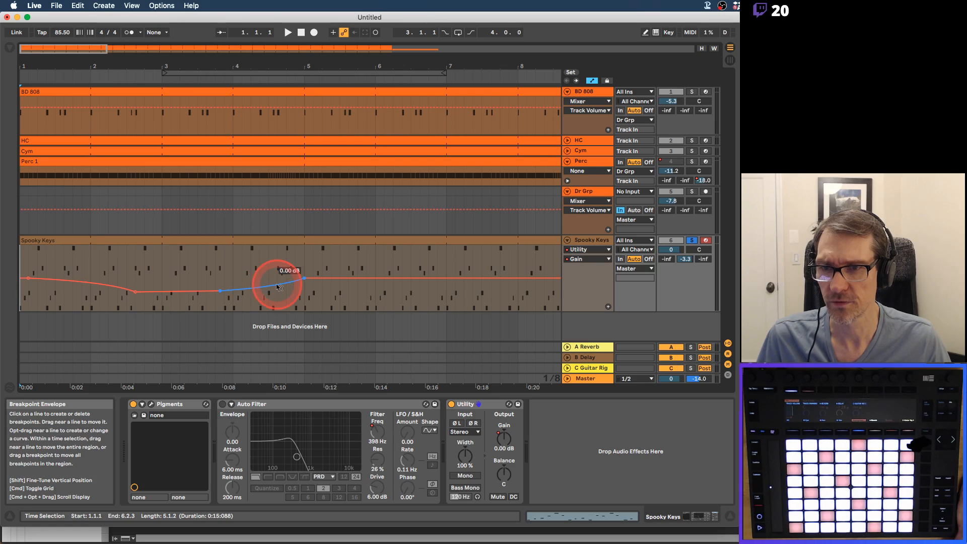
# Play back the Spooky Keys gain automation on its own, and unsolo the track to play it with the other tracks.
pyautogui.click(207, 92)
pyautogui.press('space')
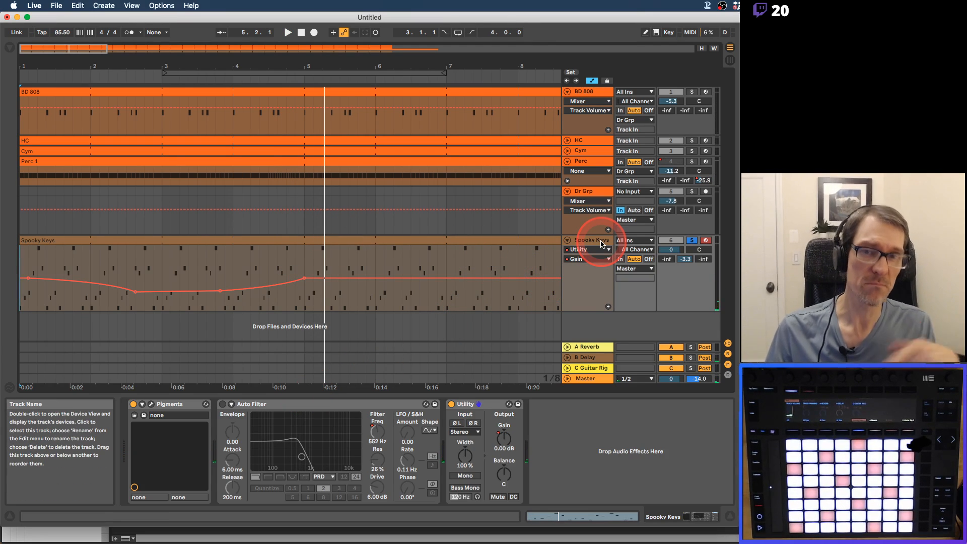
pyautogui.click(693, 241)
pyautogui.press('space')
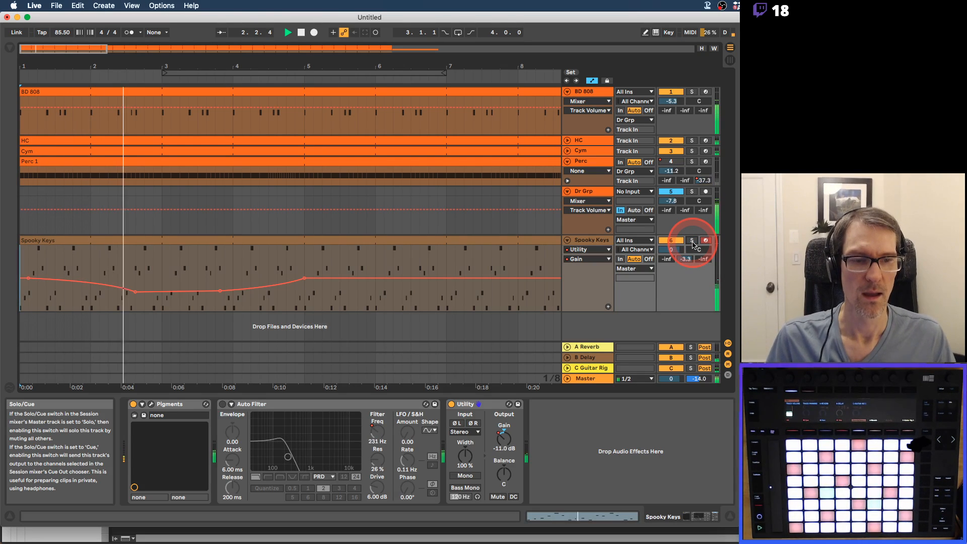
pyautogui.press('space')
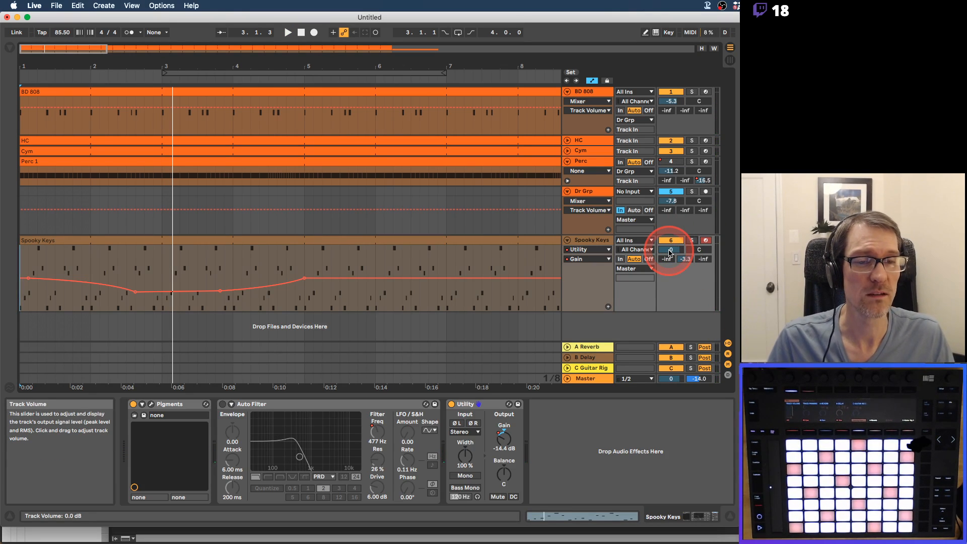
# Lower the Spooky Keys track volume to -4.5 dB, play the song, and show the track's Utility Gain automation.
pyautogui.click(670, 250)
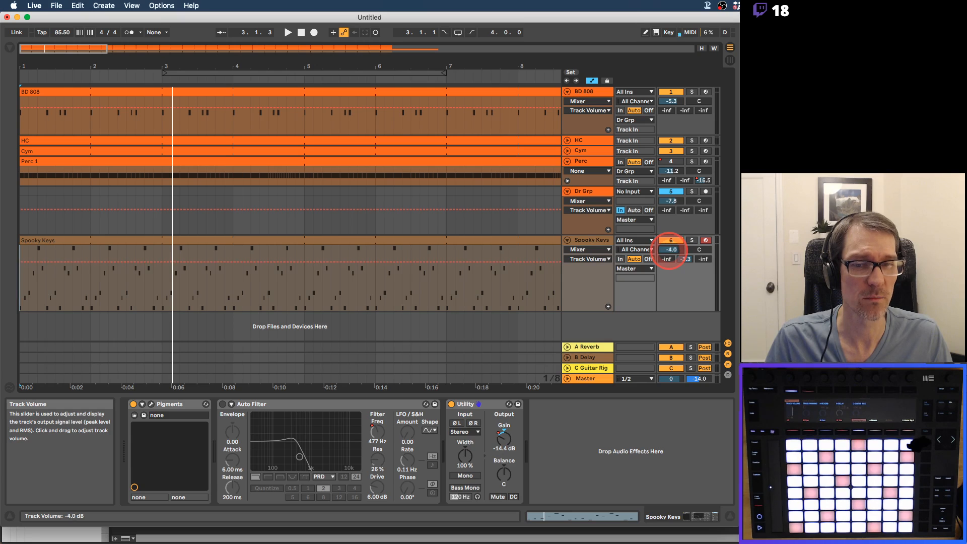
pyautogui.press('space')
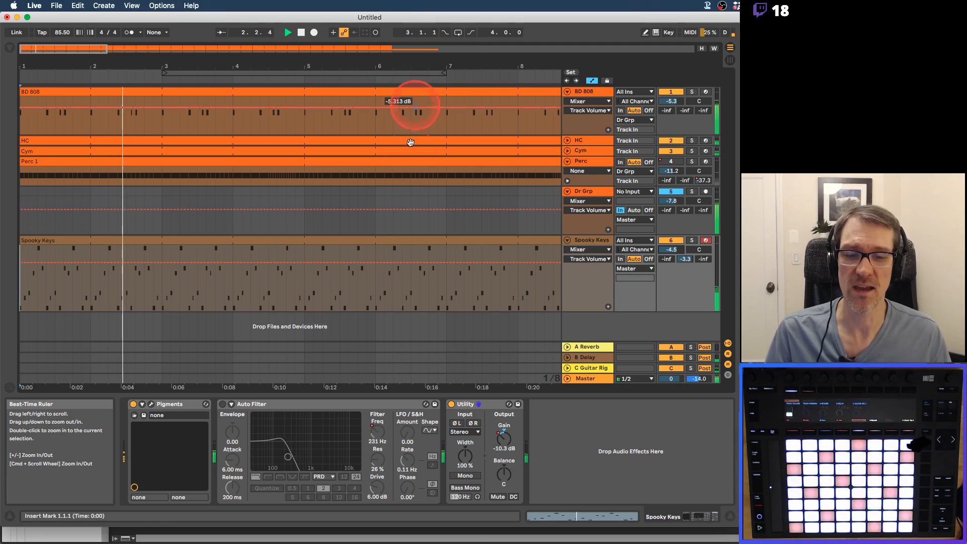
pyautogui.click(503, 440)
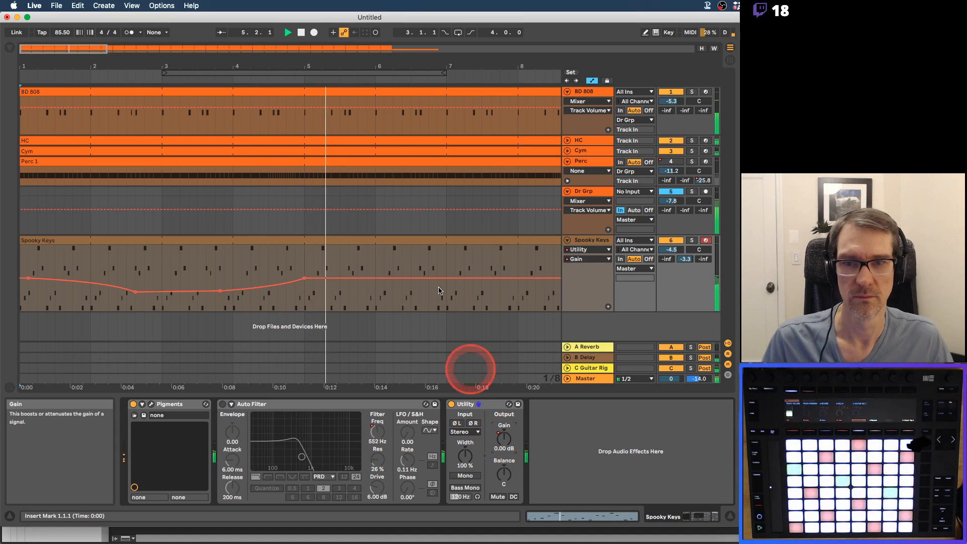
pyautogui.moveTo(380, 60); pyautogui.dragTo(161, 61)
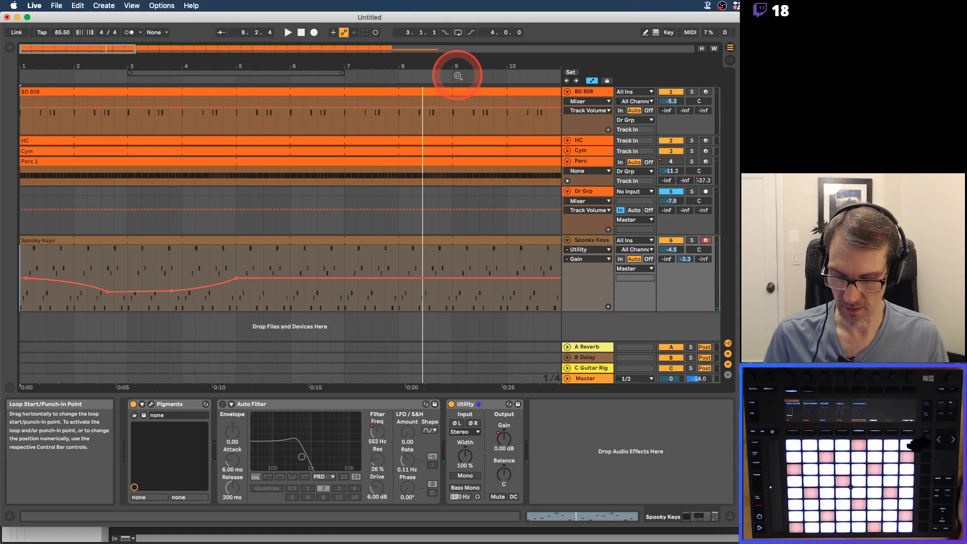
# Switch to the Ableton Automation PDF in Preview and read pages 7 to 9 on overriding and performing automation.
pyautogui.press('super+Tab')
pyautogui.press('super+Tab')
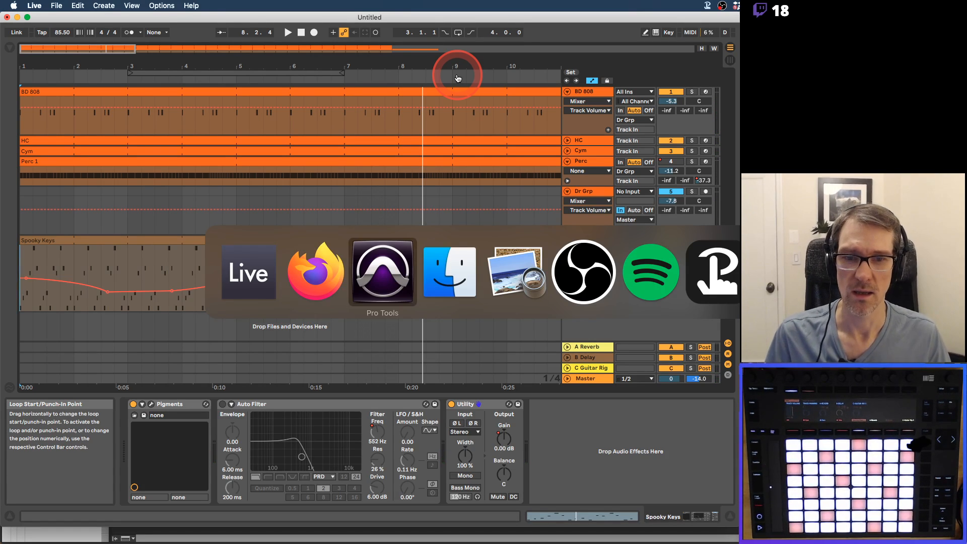
pyautogui.press('super+Tab')
pyautogui.press('super+Tab')
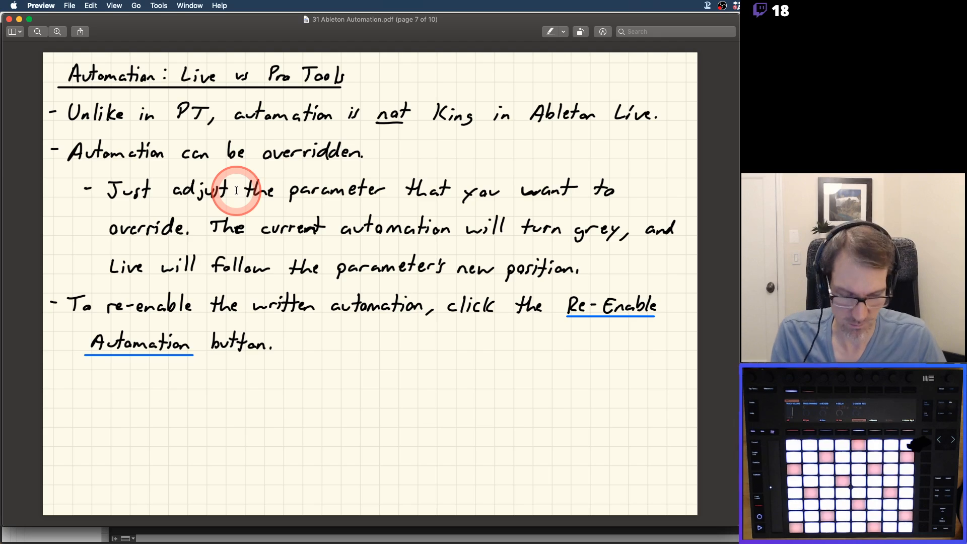
pyautogui.press('Right')
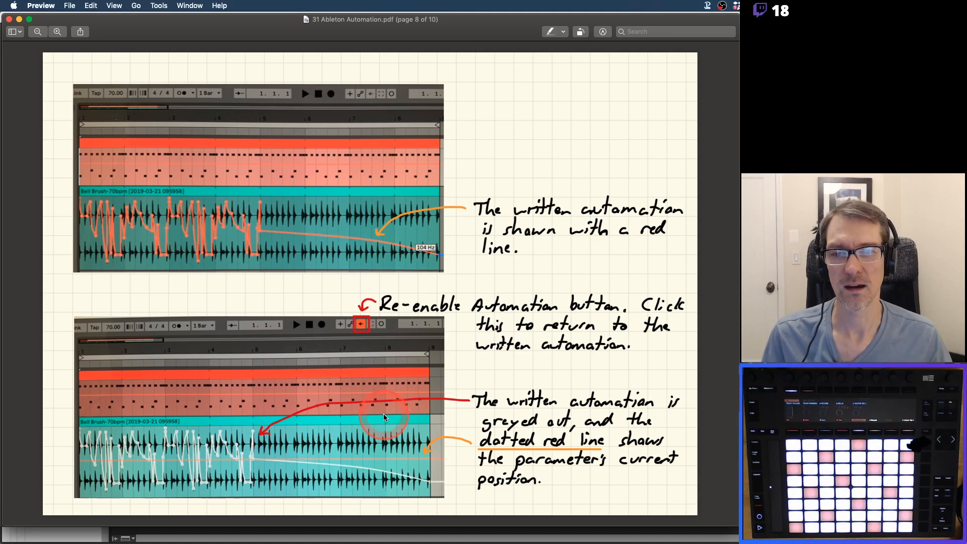
pyautogui.press('Right')
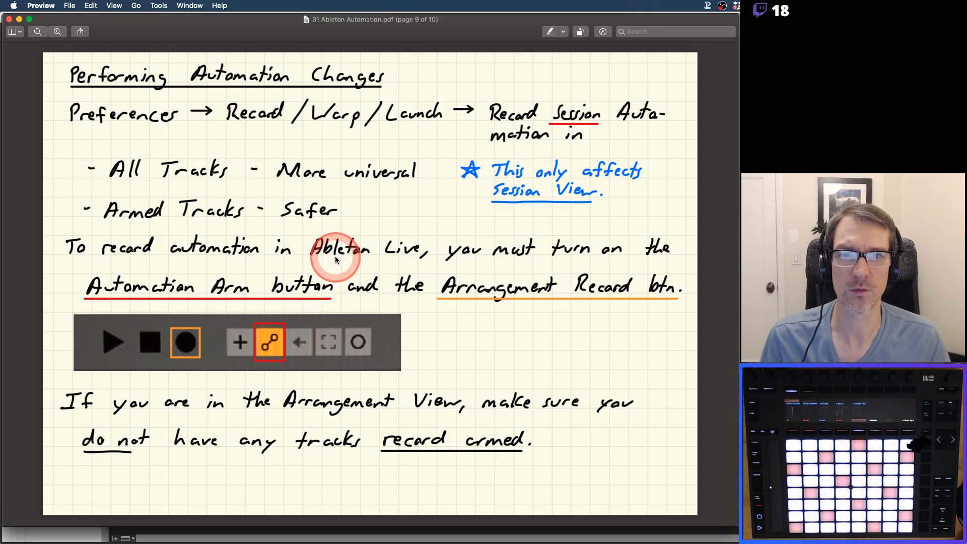
pyautogui.press('super+Tab')
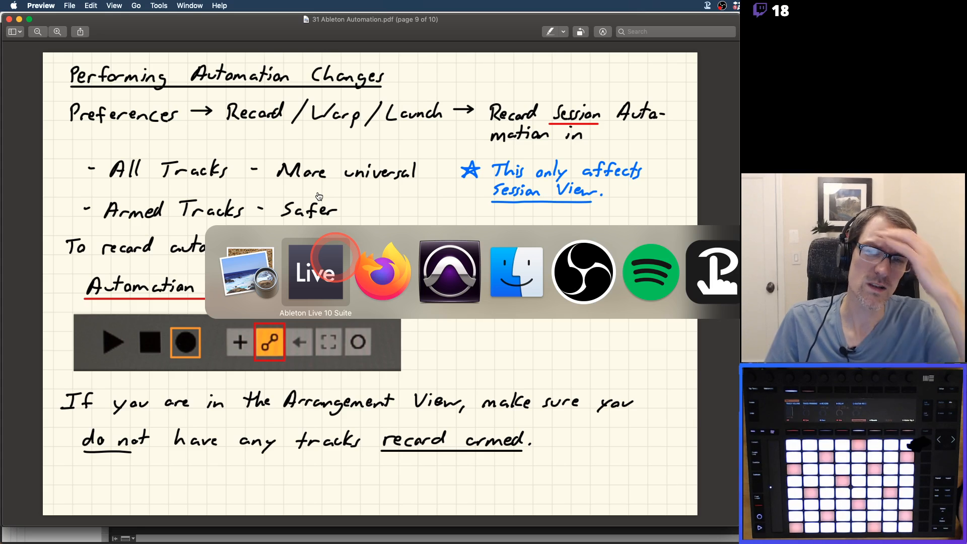
pyautogui.click(255, 270)
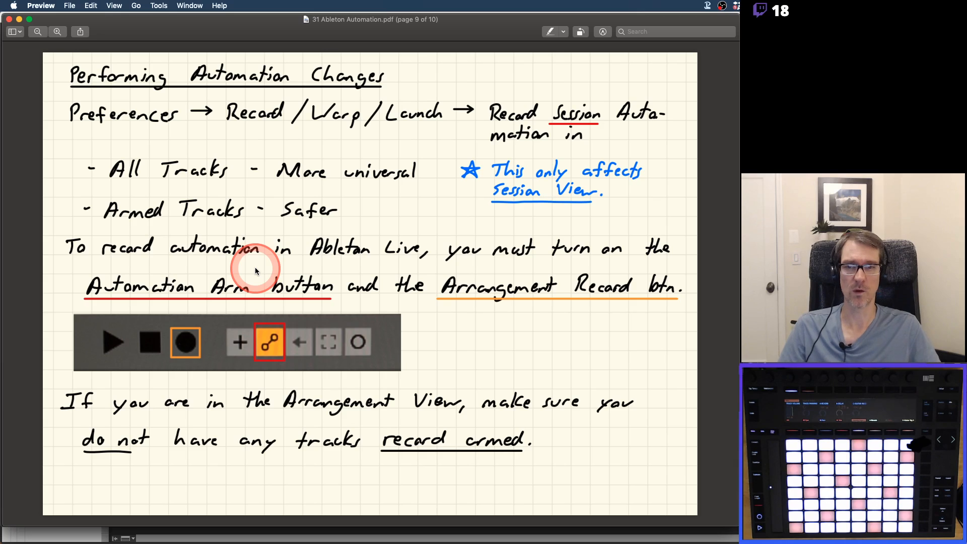
pyautogui.hotkey('ctrl', 'Right')
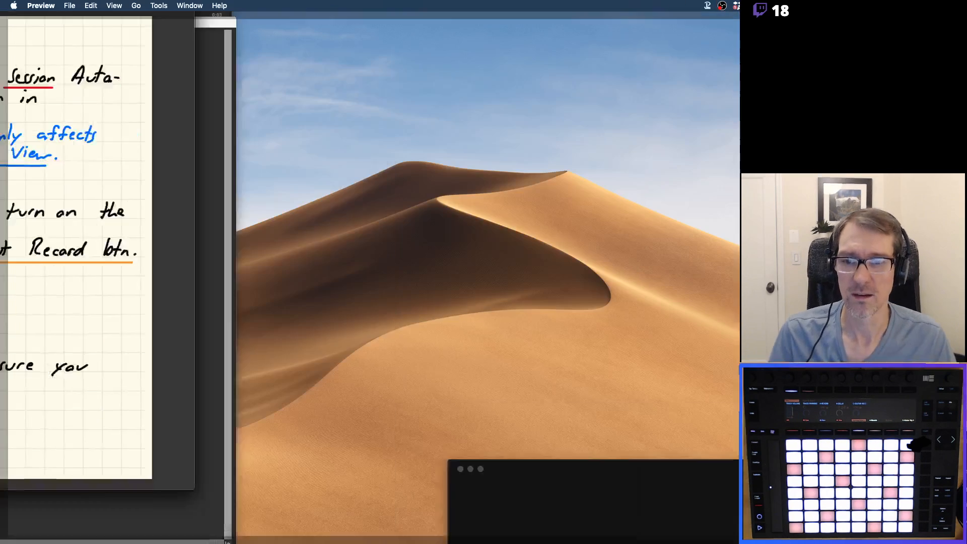
pyautogui.hotkey('ctrl', 'Left')
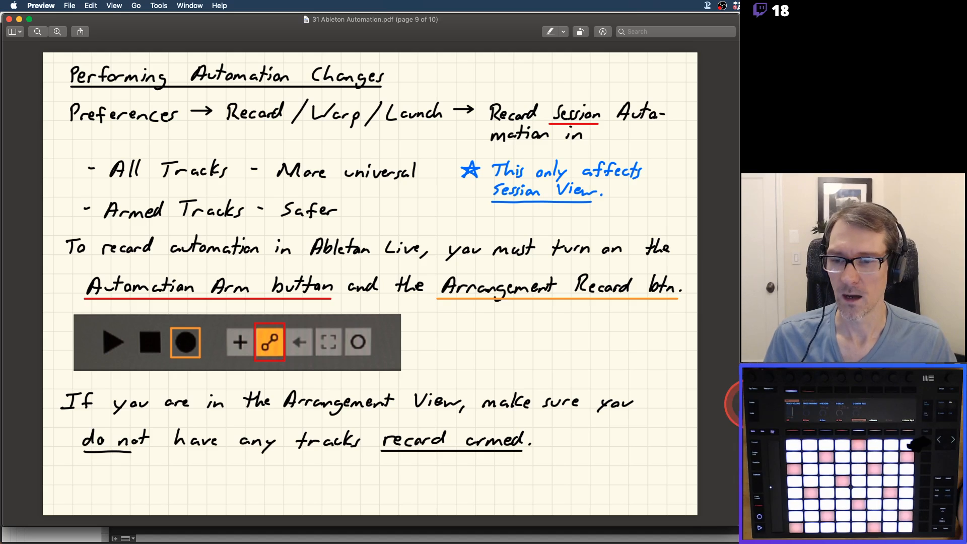
pyautogui.press('super+Tab')
pyautogui.press('super+Tab')
pyautogui.press('super+Tab')
pyautogui.press('super+Tab')
pyautogui.press('super+Tab')
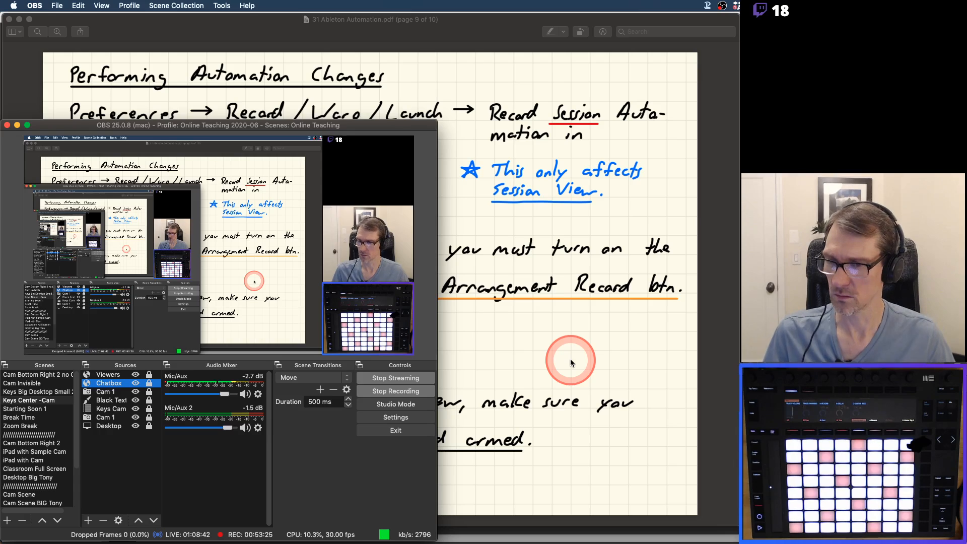
pyautogui.press('super+Tab')
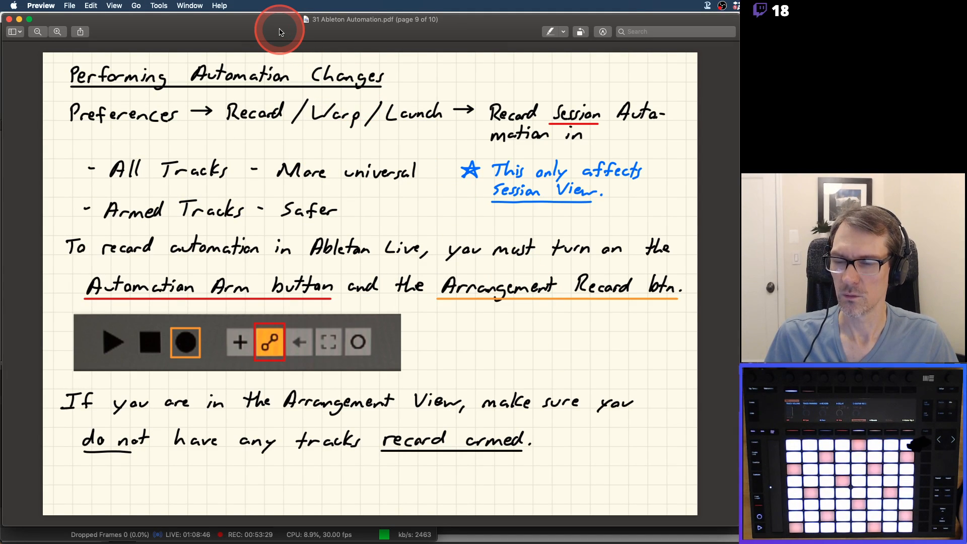
# Switch to Ableton Live, examine the Record Session automation setting in the Record/Warp/Launch preferences, and close the preferences.
pyautogui.press('super+Tab')
pyautogui.press('super+Tab')
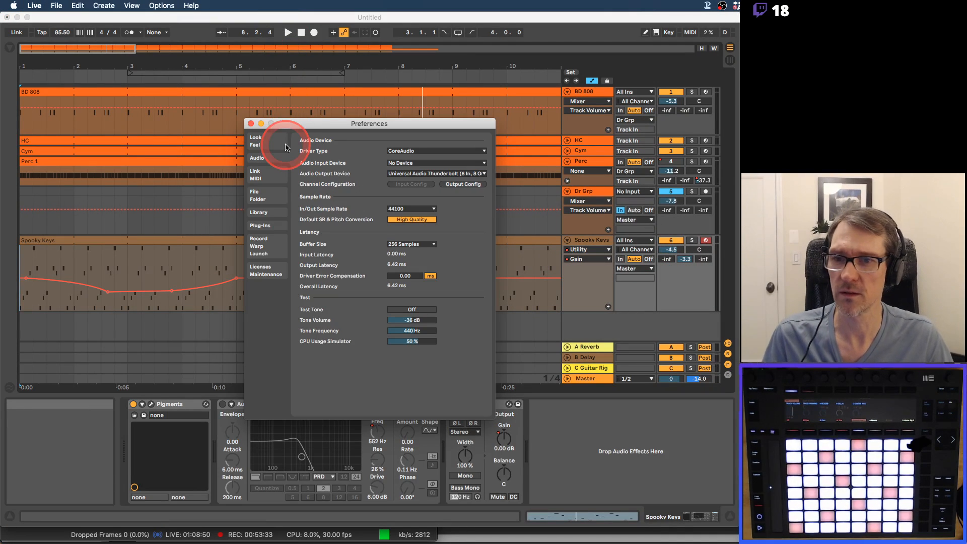
pyautogui.click(271, 246)
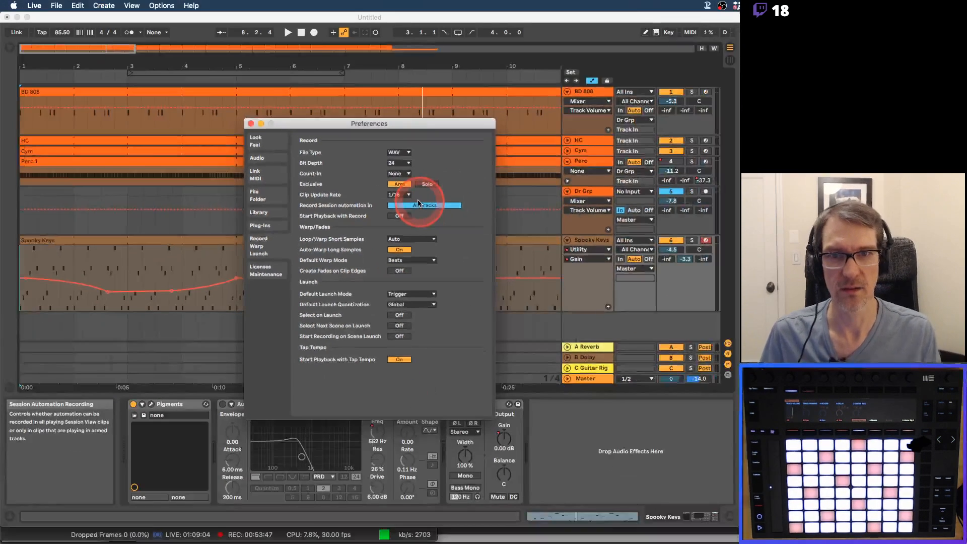
pyautogui.click(249, 124)
# Switch to the PDF notes in Preview and read the final "Remember" page.
pyautogui.press('super+Tab')
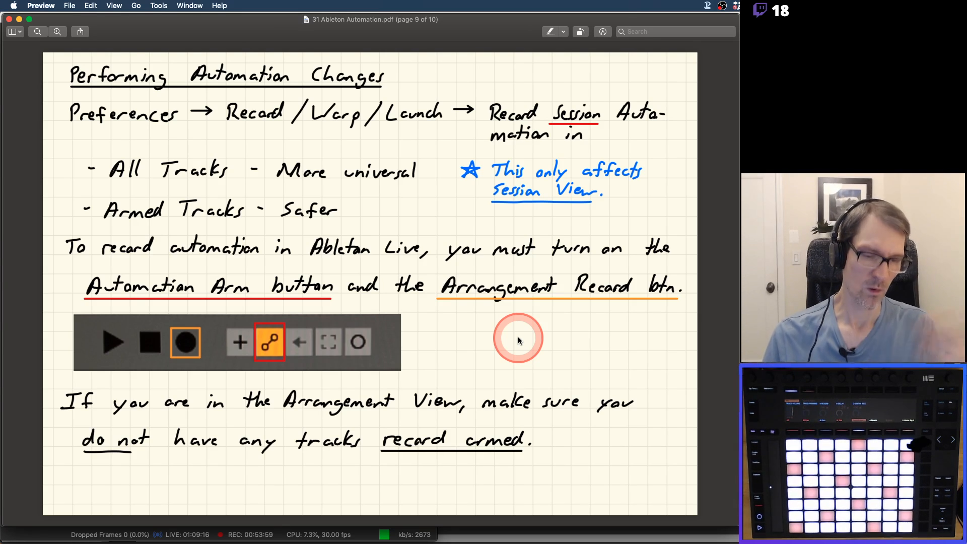
pyautogui.press('Right')
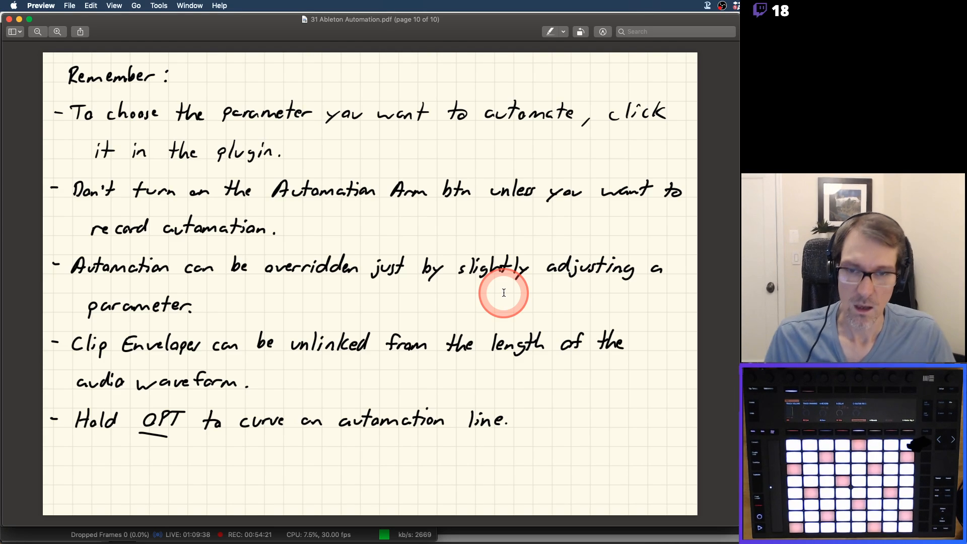
# Switch to Ableton Live, turn off Automation Arm, and map it to the R key.
pyautogui.press('super+Tab')
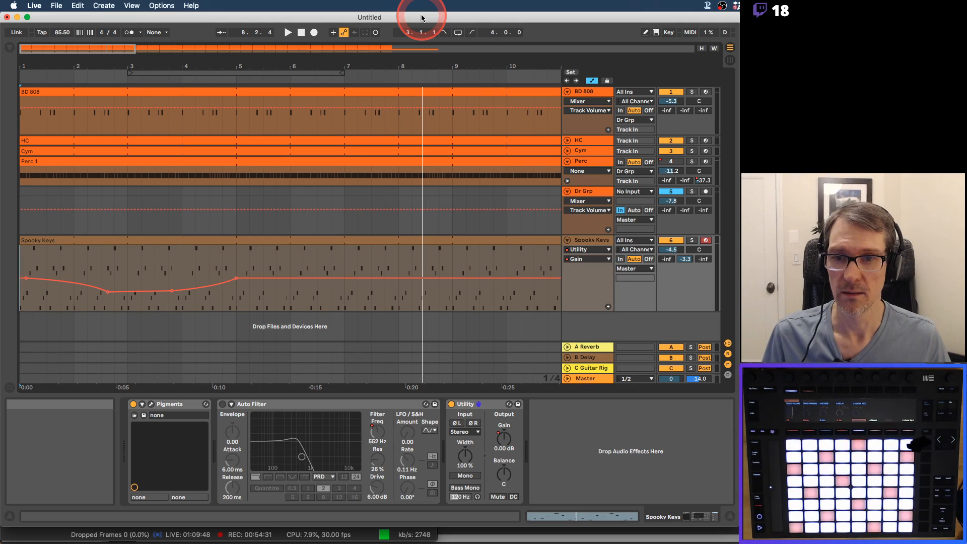
pyautogui.click(344, 33)
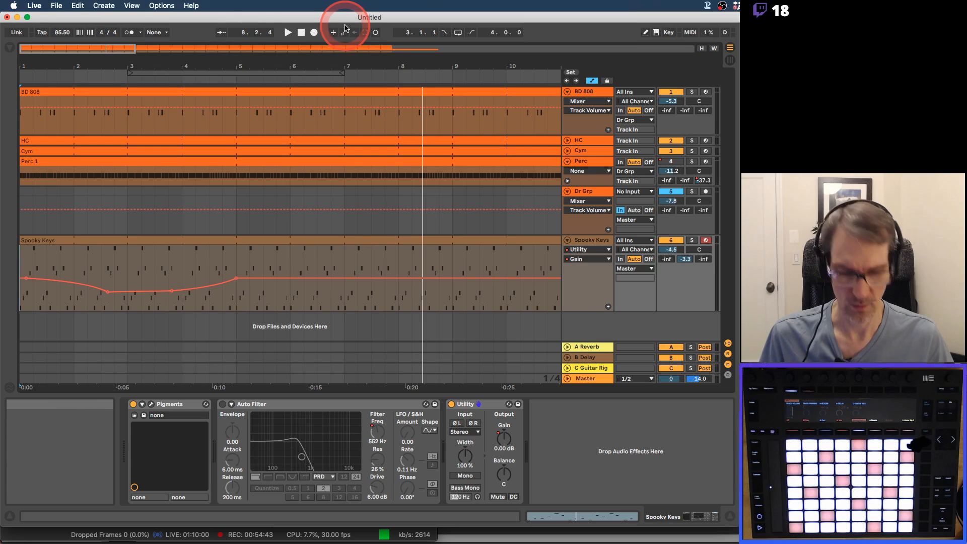
pyautogui.press('super+k')
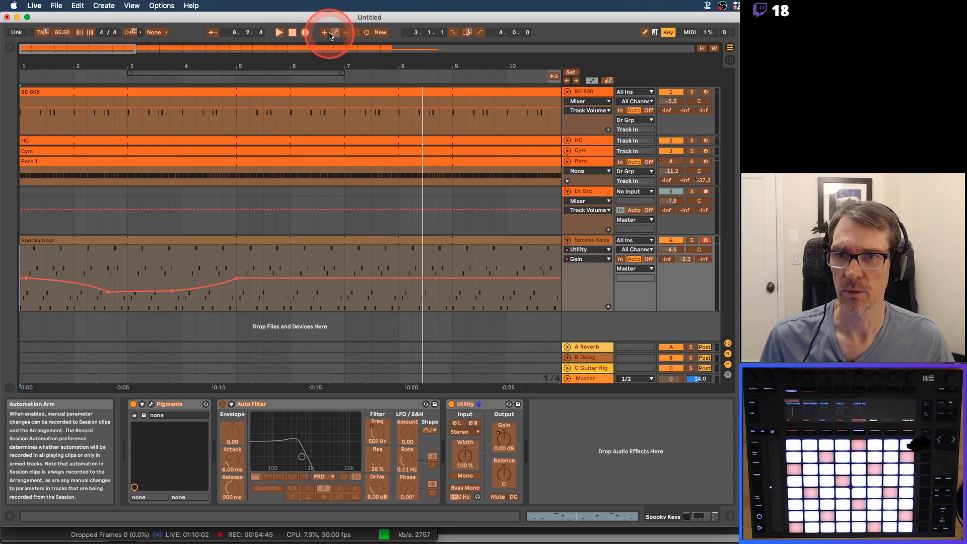
pyautogui.click(337, 34)
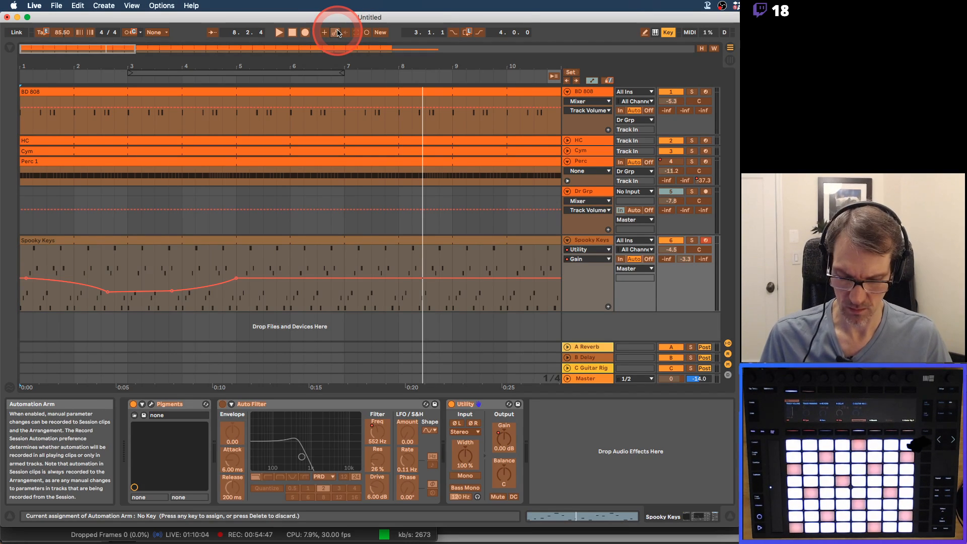
pyautogui.press('r')
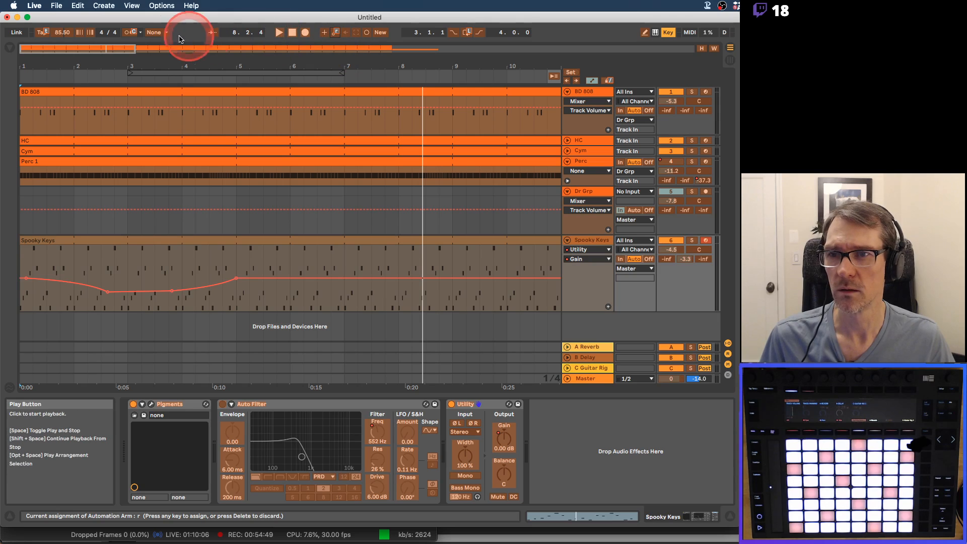
# Check the Metronome's key mapping, assign the loop switch to the L key, and leave key mapping mode.
pyautogui.click(134, 32)
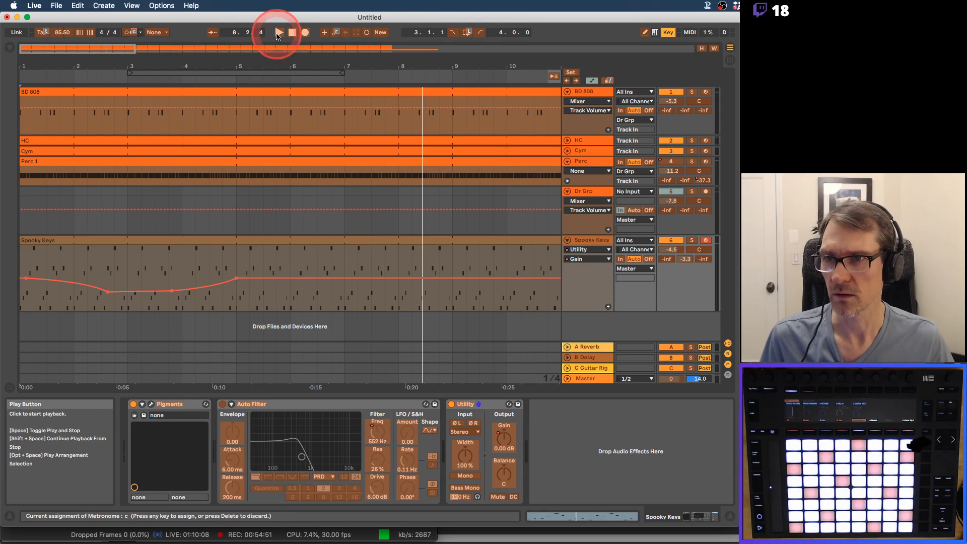
pyautogui.click(467, 33)
pyautogui.press('l')
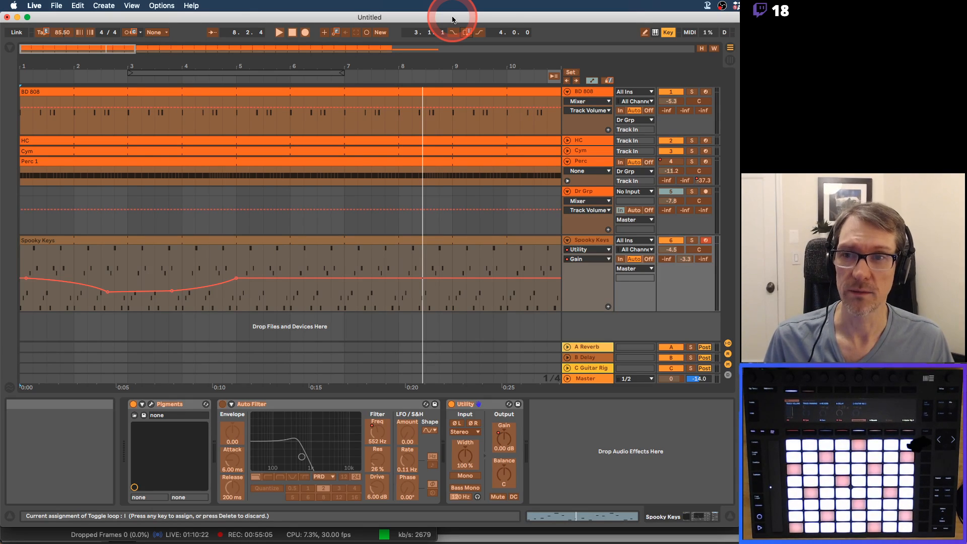
pyautogui.press('super+k')
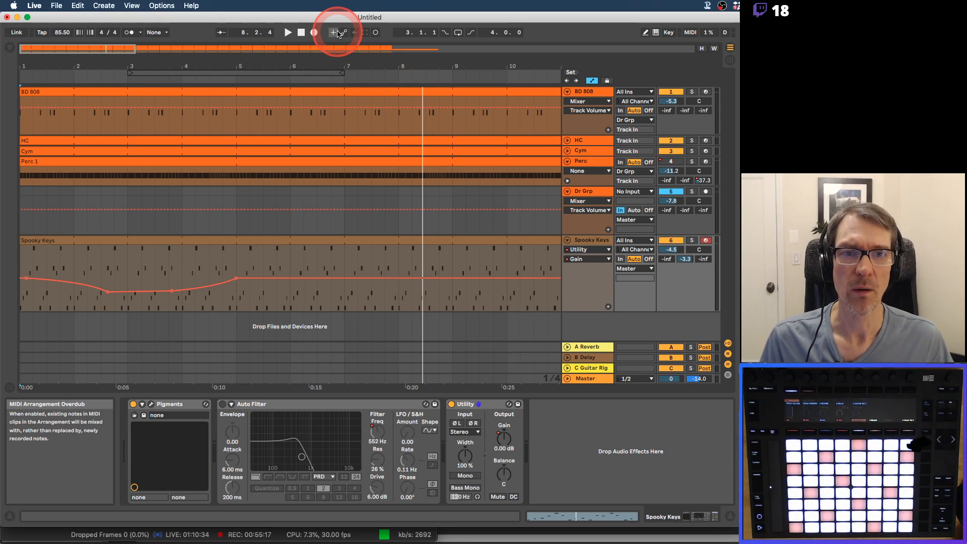
# Expand the automation lanes of the Perc track and examine the Lock Envelopes switch.
pyautogui.moveTo(366, 66); pyautogui.dragTo(362, 64)
pyautogui.hotkey('shift', '?')
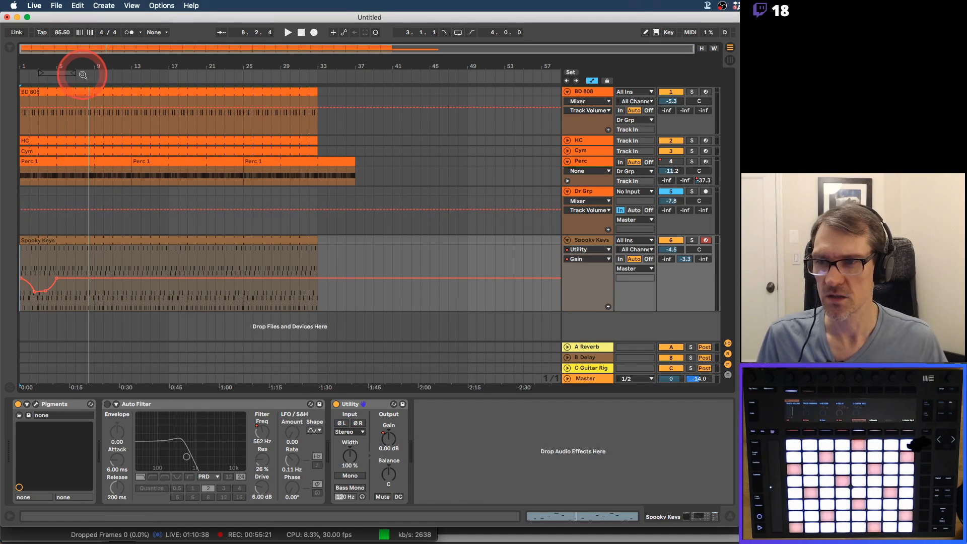
pyautogui.moveTo(84, 75)
pyautogui.mouseDown()
pyautogui.moveTo(44, 62)
pyautogui.moveTo(74, 73)
pyautogui.mouseUp()
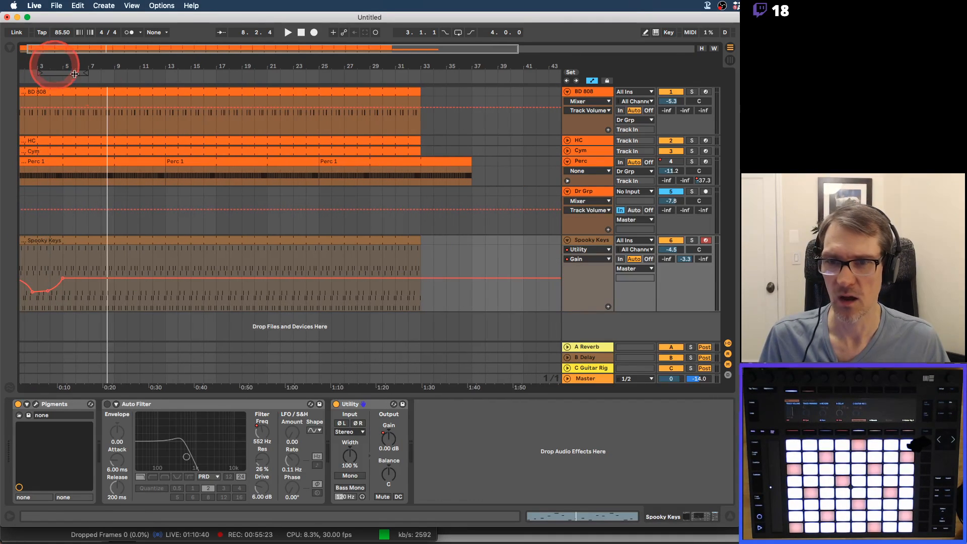
pyautogui.click(568, 183)
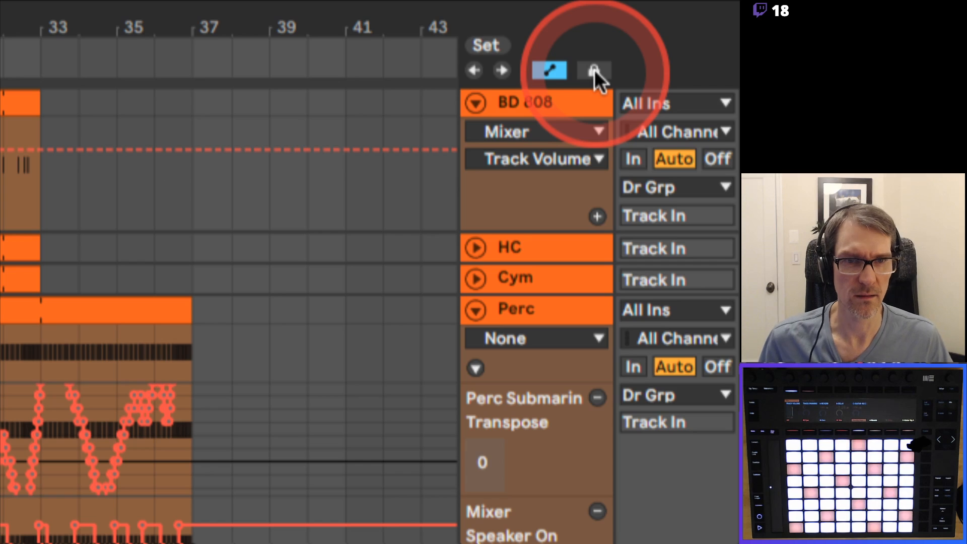
pyautogui.click(599, 72)
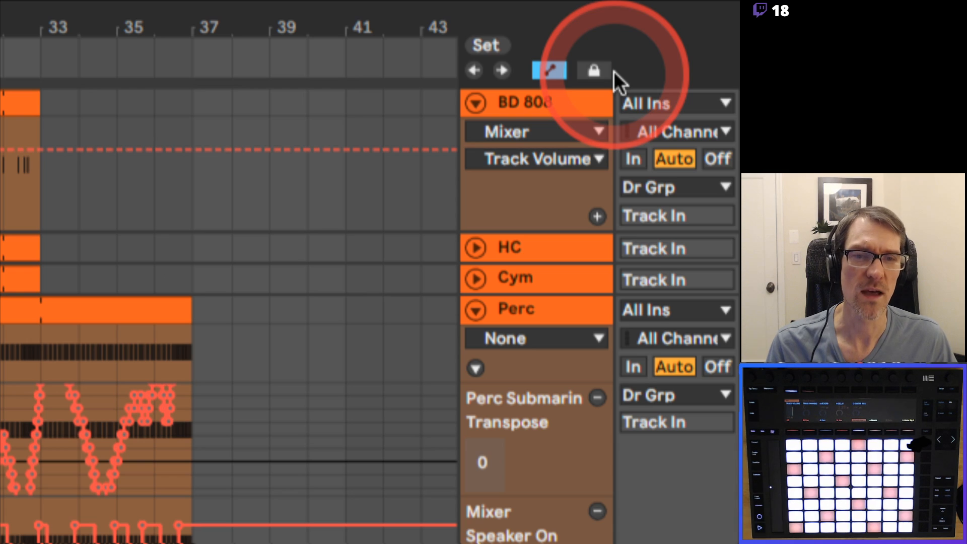
# Duplicate the Perc 1 clip at bar 25 twice with its automation, and undo both duplicates.
pyautogui.moveTo(341, 47); pyautogui.dragTo(1, 44)
pyautogui.moveTo(404, 69); pyautogui.dragTo(234, 60)
pyautogui.click(271, 99)
pyautogui.click(273, 162)
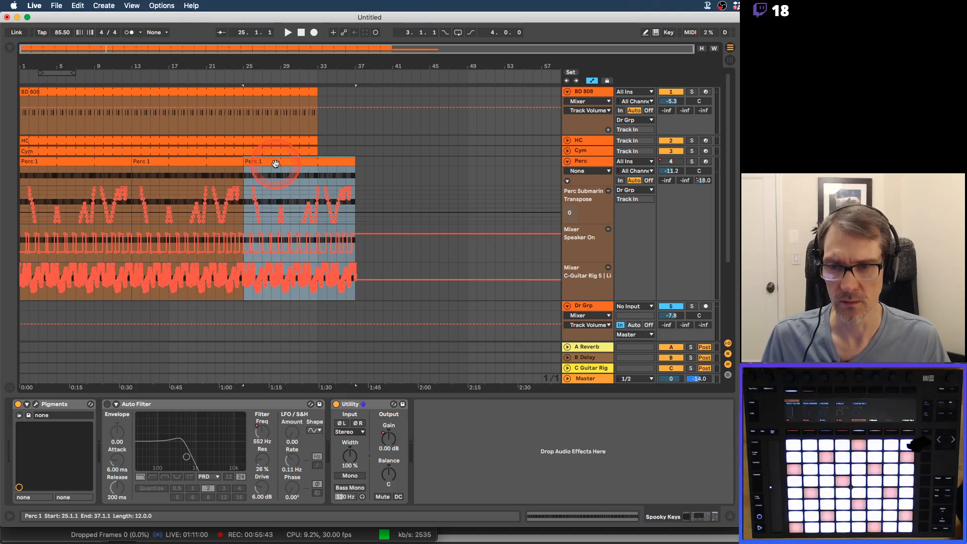
pyautogui.hotkey('ctrl', 'd')
pyautogui.hotkey('ctrl', 'd')
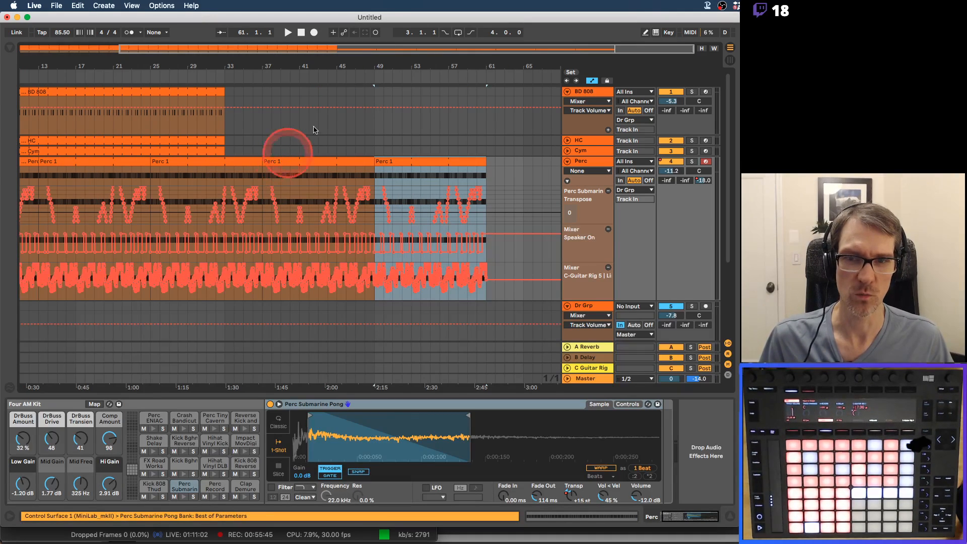
pyautogui.hotkey('ctrl', 'z')
pyautogui.hotkey('ctrl', 'z')
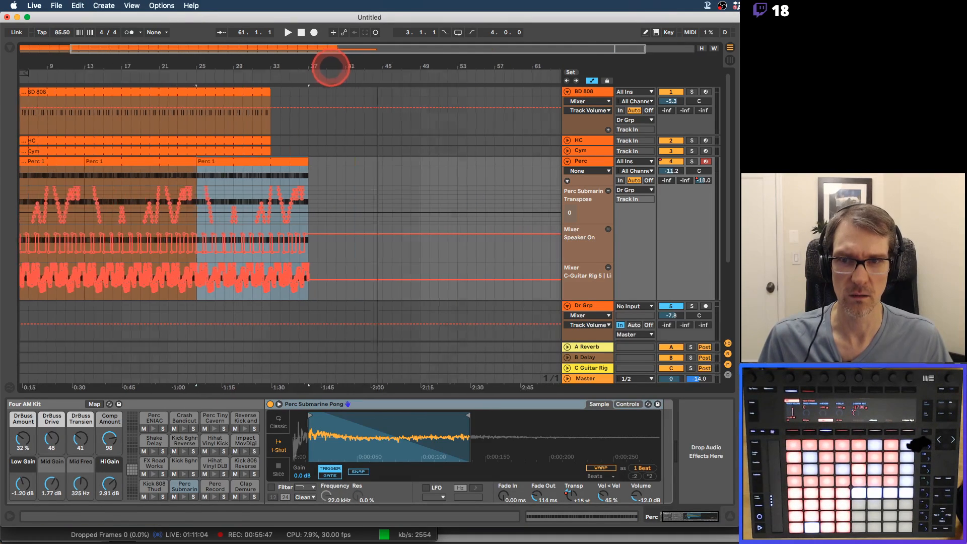
# Remove the Perc 1 clip at bar 25 and duplicate the preceding Perc 1 clip into its place.
pyautogui.click(282, 162)
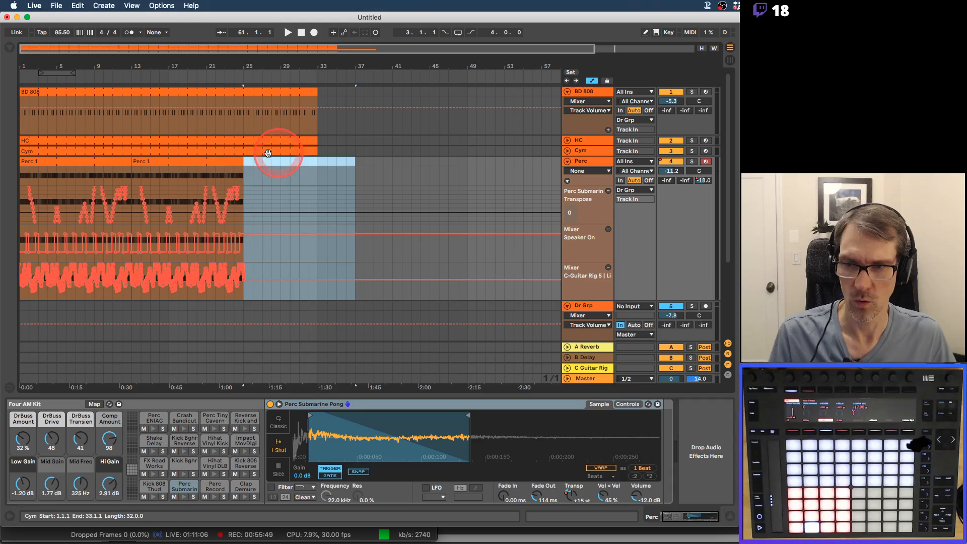
pyautogui.click(217, 168)
pyautogui.press('super+d')
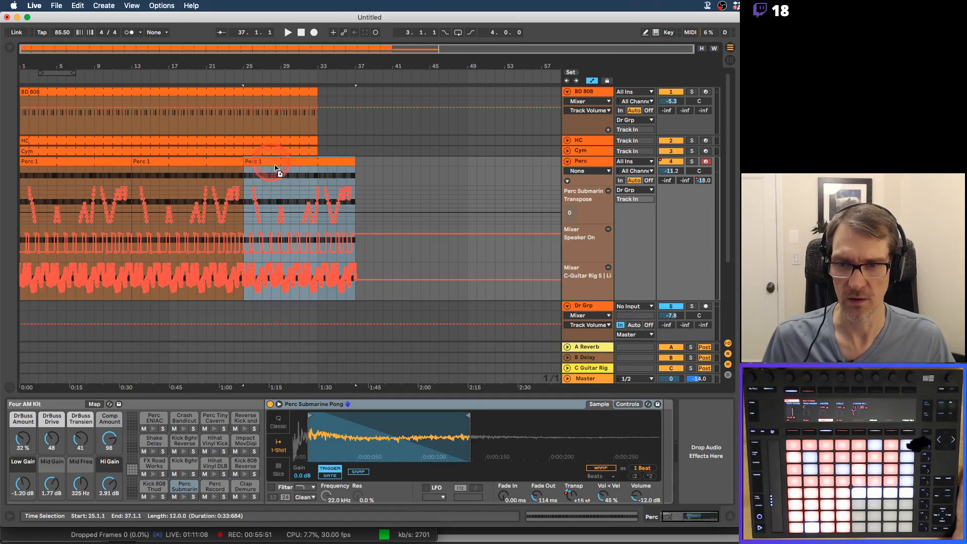
# Copy the Perc 1 clip at bar 25 with its automation to bar 44, shift the copy to bar 40, and delete it.
pyautogui.moveTo(280, 169); pyautogui.dragTo(443, 164)
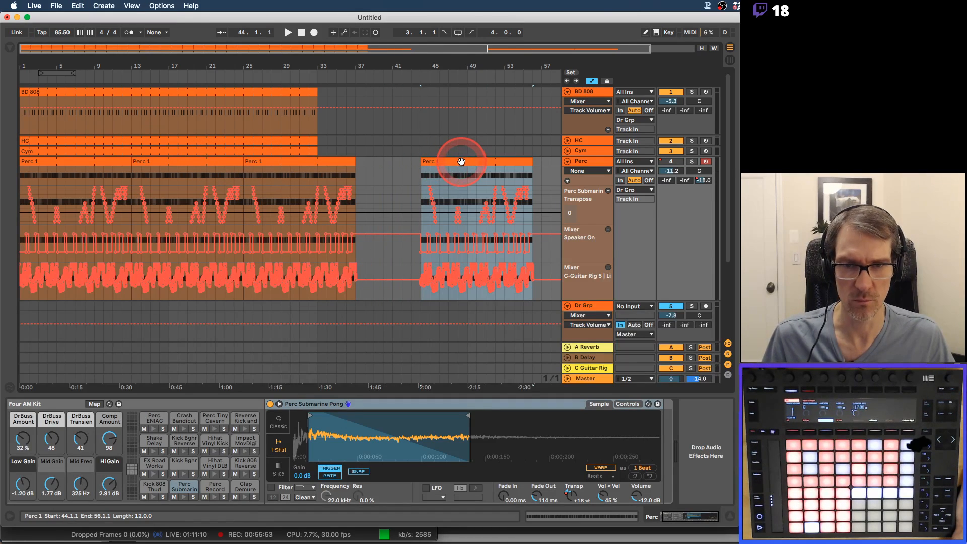
pyautogui.moveTo(460, 65); pyautogui.dragTo(429, 67)
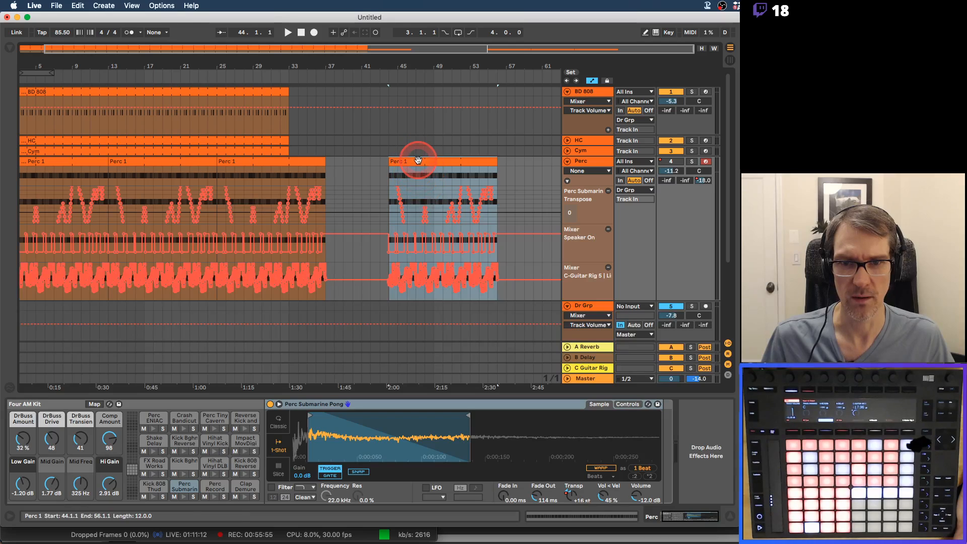
pyautogui.moveTo(417, 160); pyautogui.dragTo(375, 162)
pyautogui.click(625, 86)
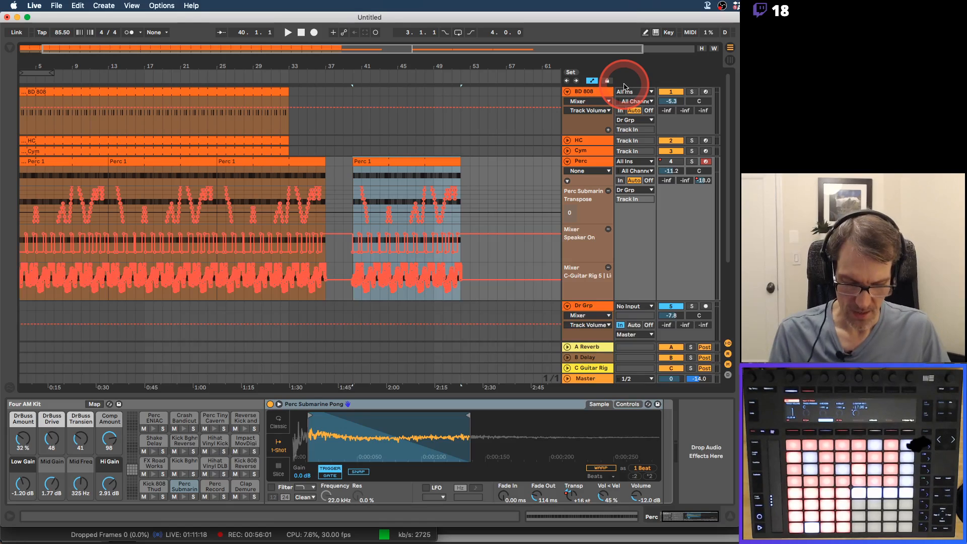
pyautogui.press('Delete')
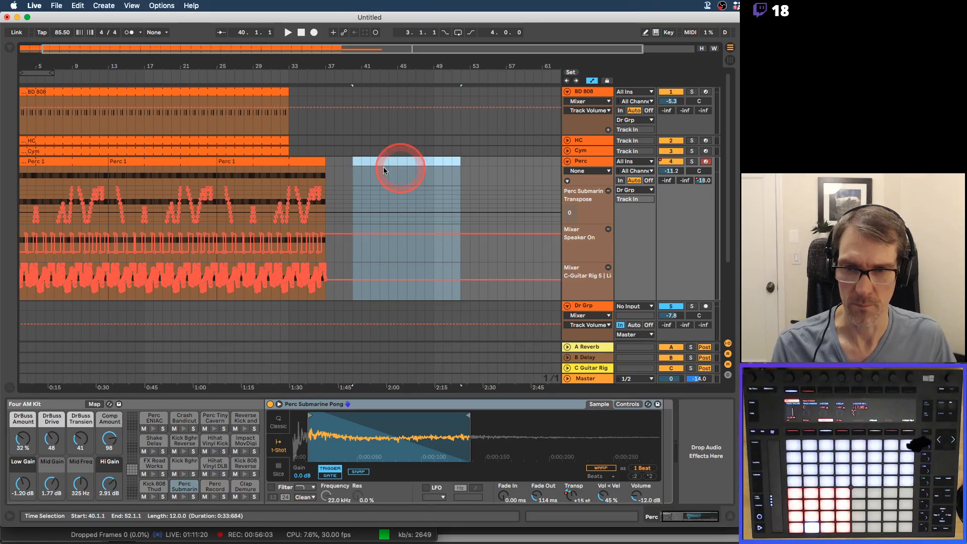
# Delete the Perc 1 clip at bar 25 and turn on Lock Envelopes.
pyautogui.click(303, 162)
pyautogui.press('Delete')
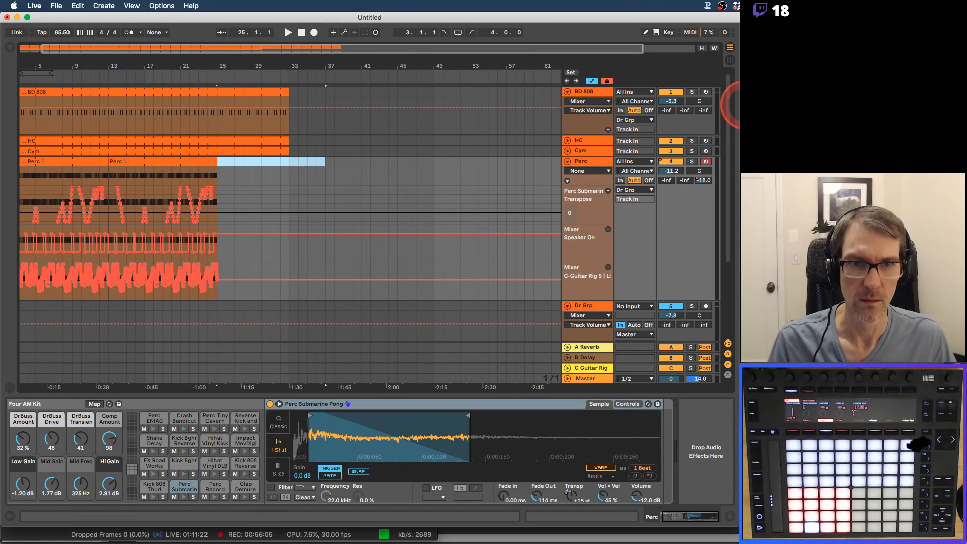
pyautogui.click(610, 81)
pyautogui.click(611, 82)
pyautogui.click(610, 82)
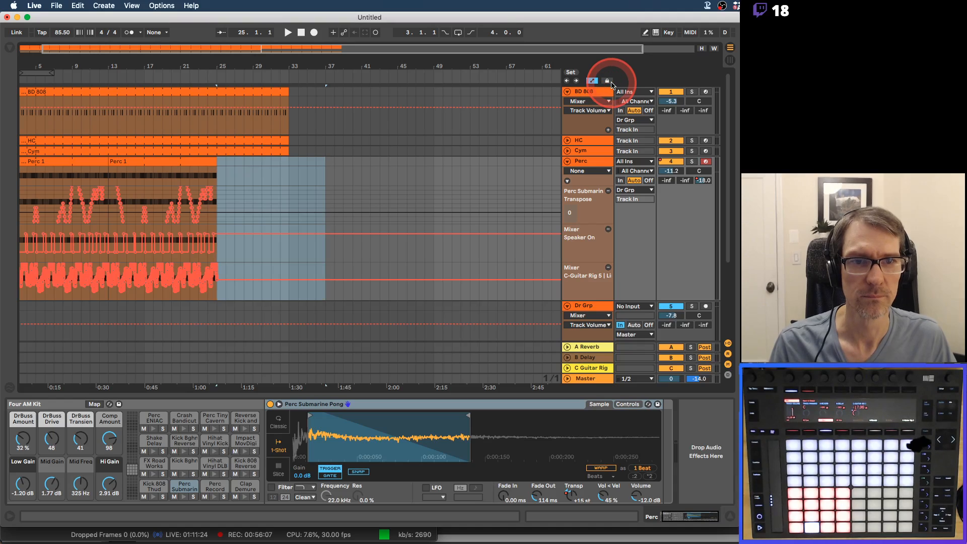
pyautogui.click(611, 82)
pyautogui.click(611, 82)
pyautogui.click(611, 82)
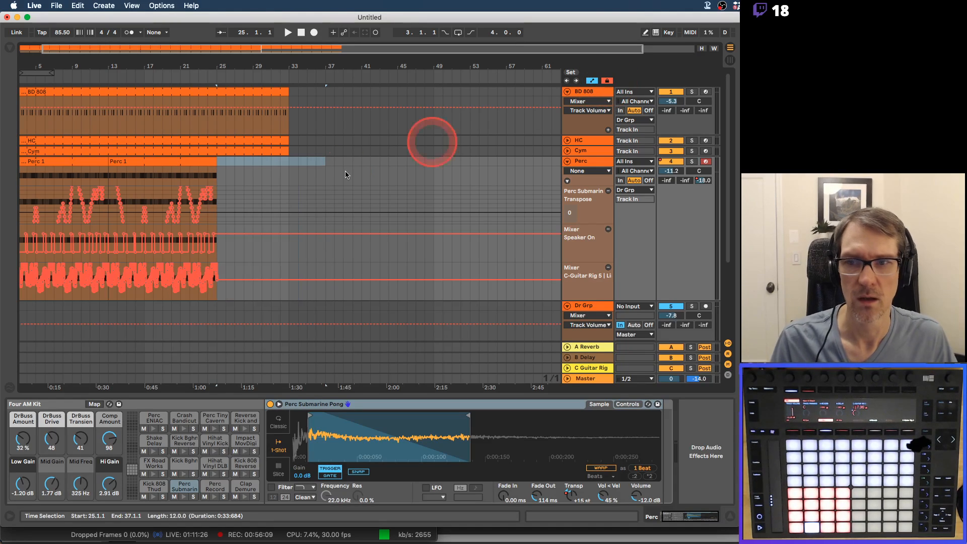
# Move the Perc 1 clip from bar 13 to bar 26 with envelopes locked, and undo the move.
pyautogui.click(182, 162)
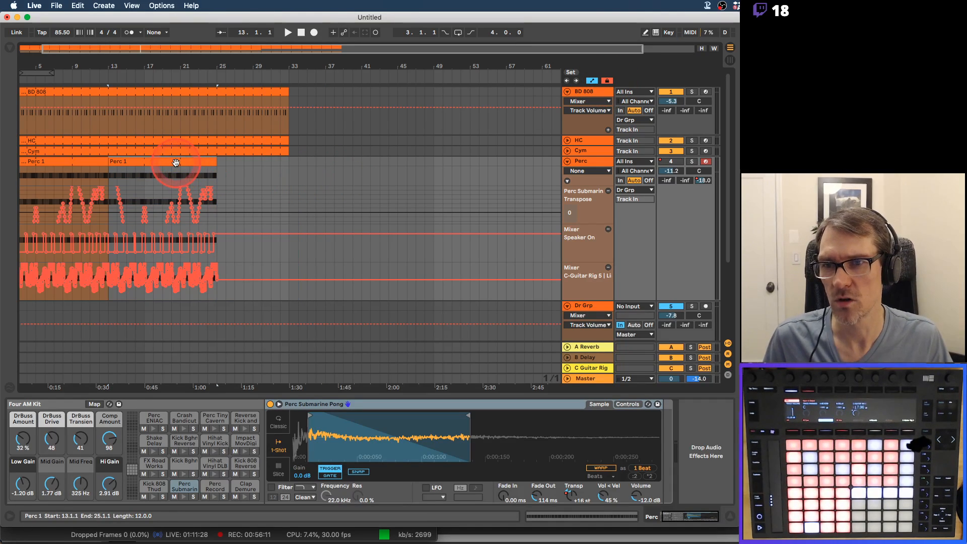
pyautogui.moveTo(177, 162); pyautogui.dragTo(296, 169)
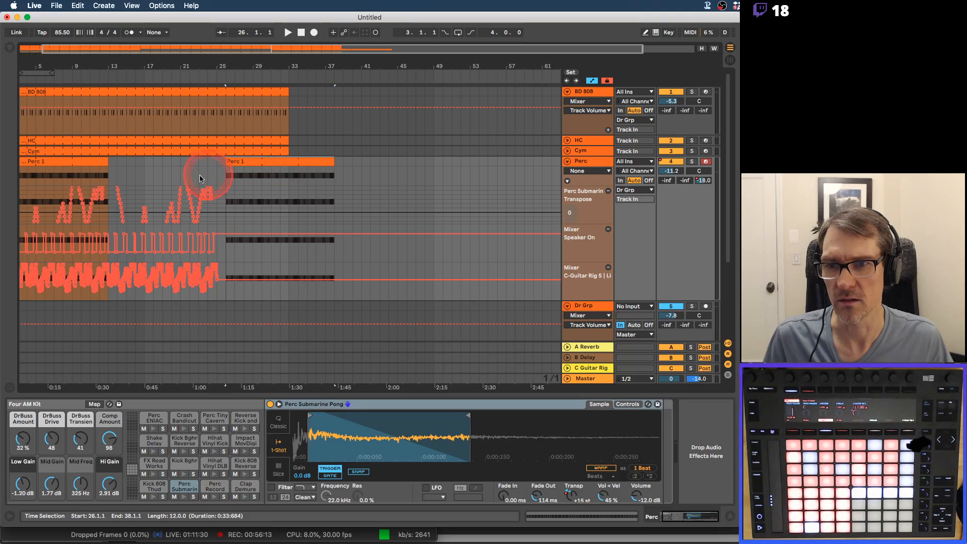
pyautogui.press('super+z')
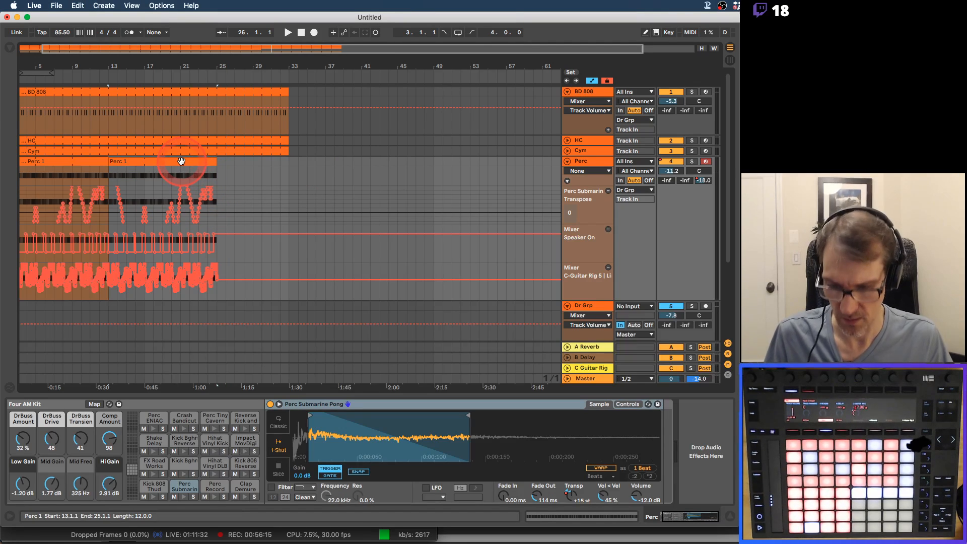
# Duplicate the Perc 1 clip at bar 13 twice with envelopes locked, and undo both duplicates.
pyautogui.press('super+d')
pyautogui.press('super+d')
pyautogui.press('super+z')
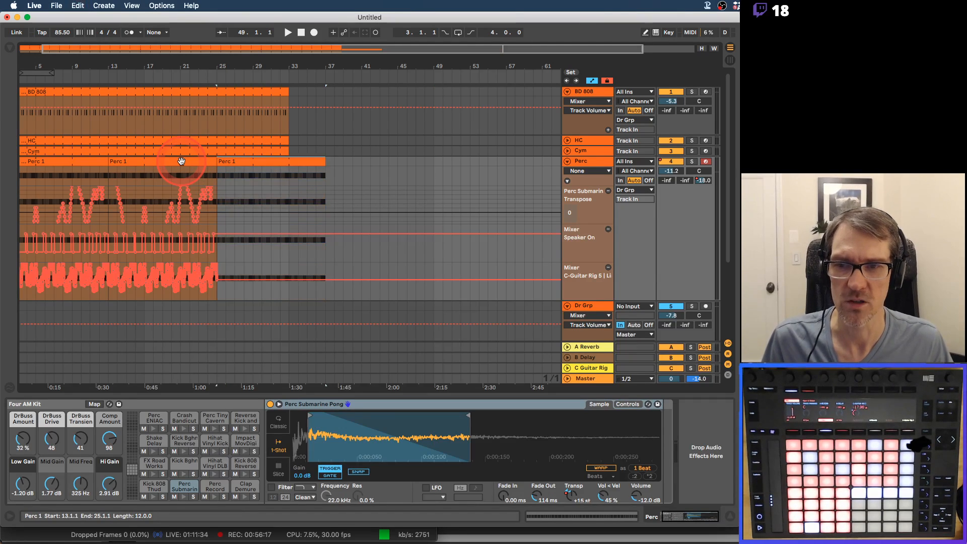
pyautogui.press('super+z')
# Copy the Perc 1 clip at bar 13 to bar 28 without its automation, and delete the copy.
pyautogui.moveTo(182, 161); pyautogui.dragTo(312, 160)
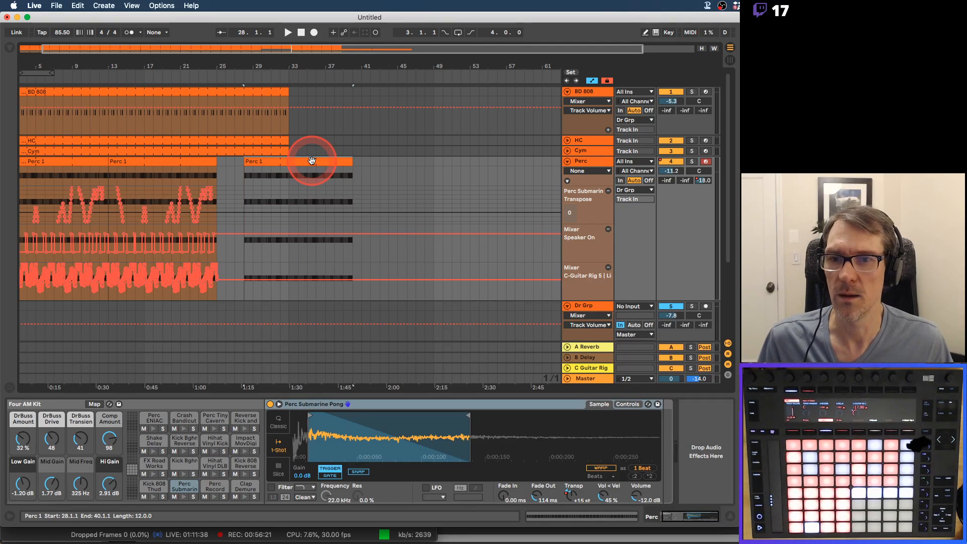
pyautogui.press('Delete')
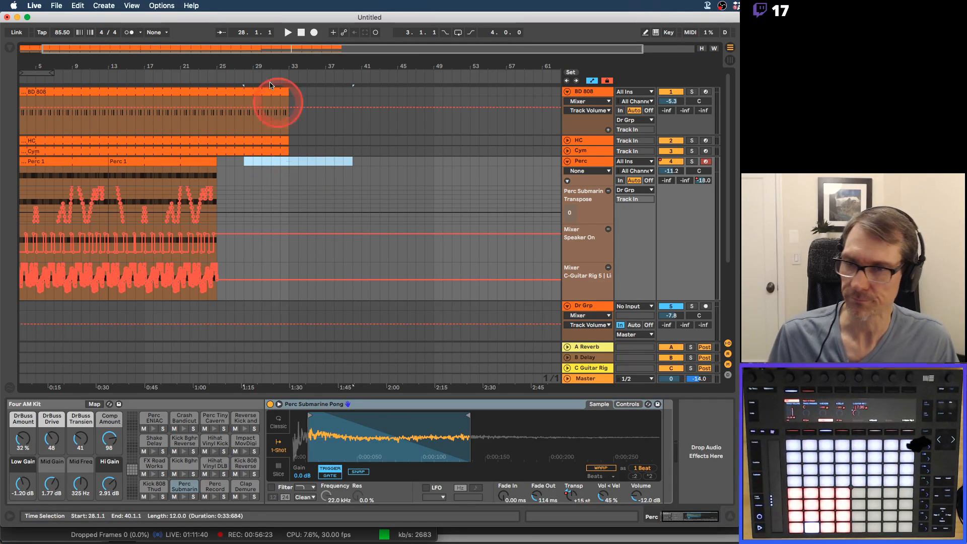
pyautogui.moveTo(248, 66); pyautogui.dragTo(268, 66)
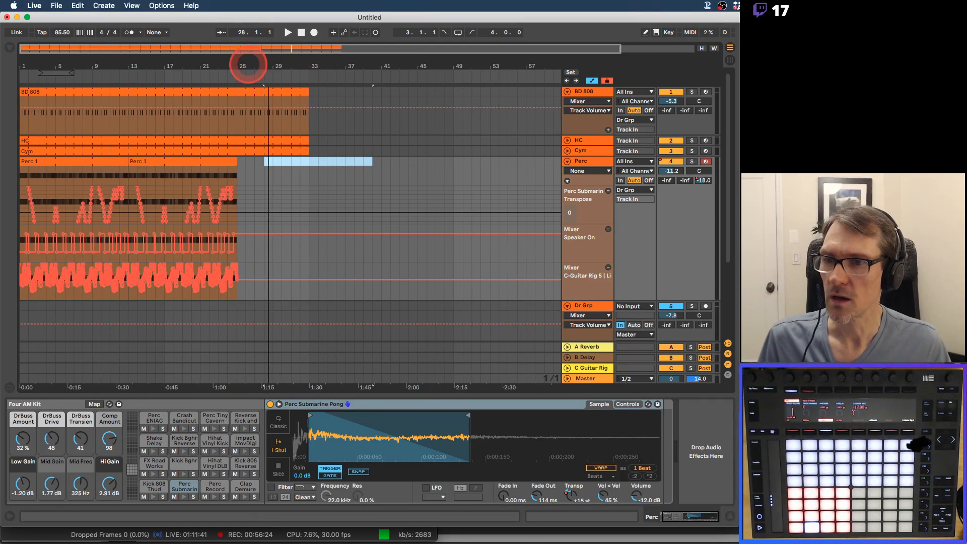
pyautogui.click(246, 176)
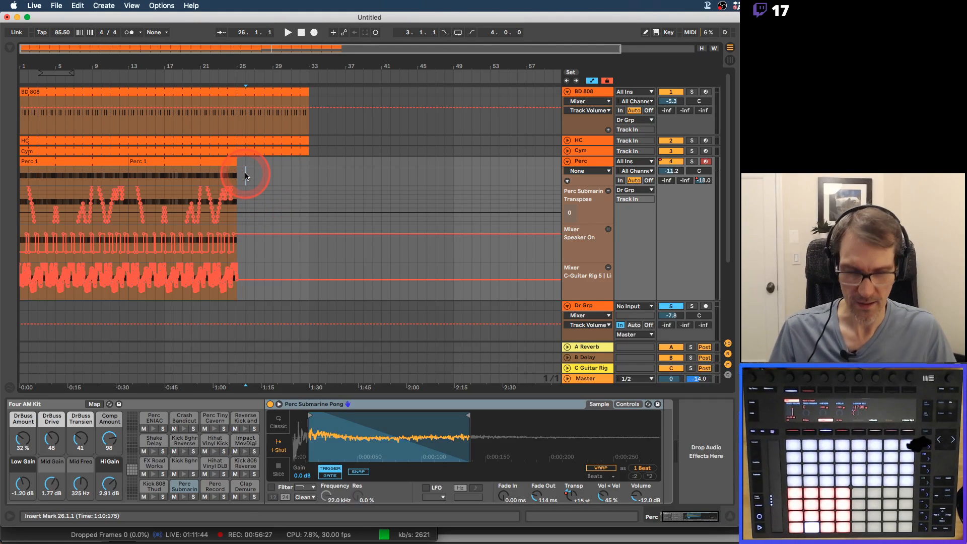
pyautogui.press('super+Tab')
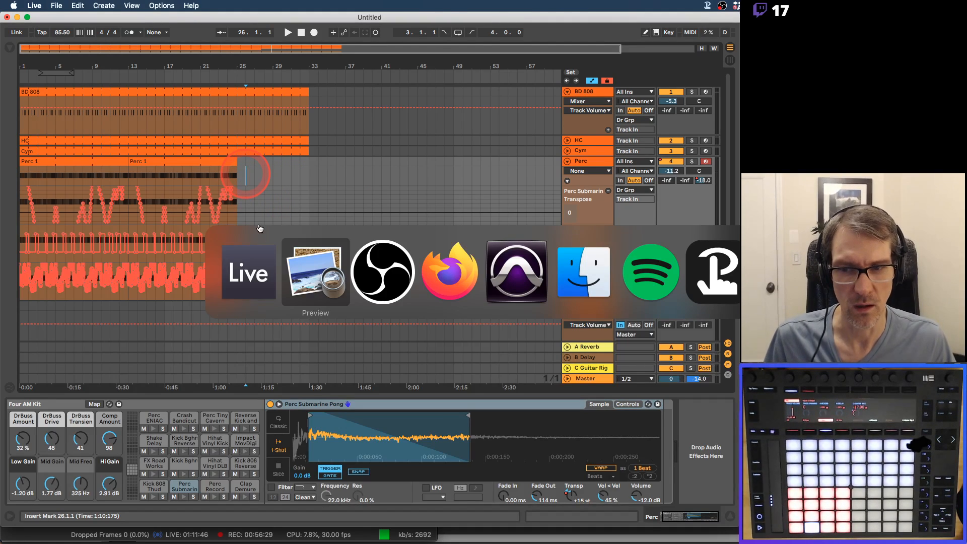
pyautogui.click(260, 256)
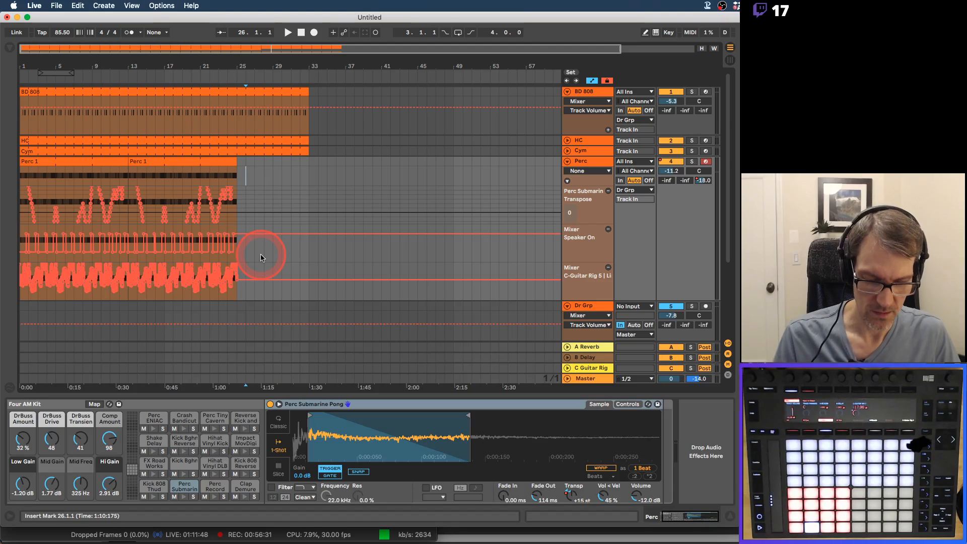